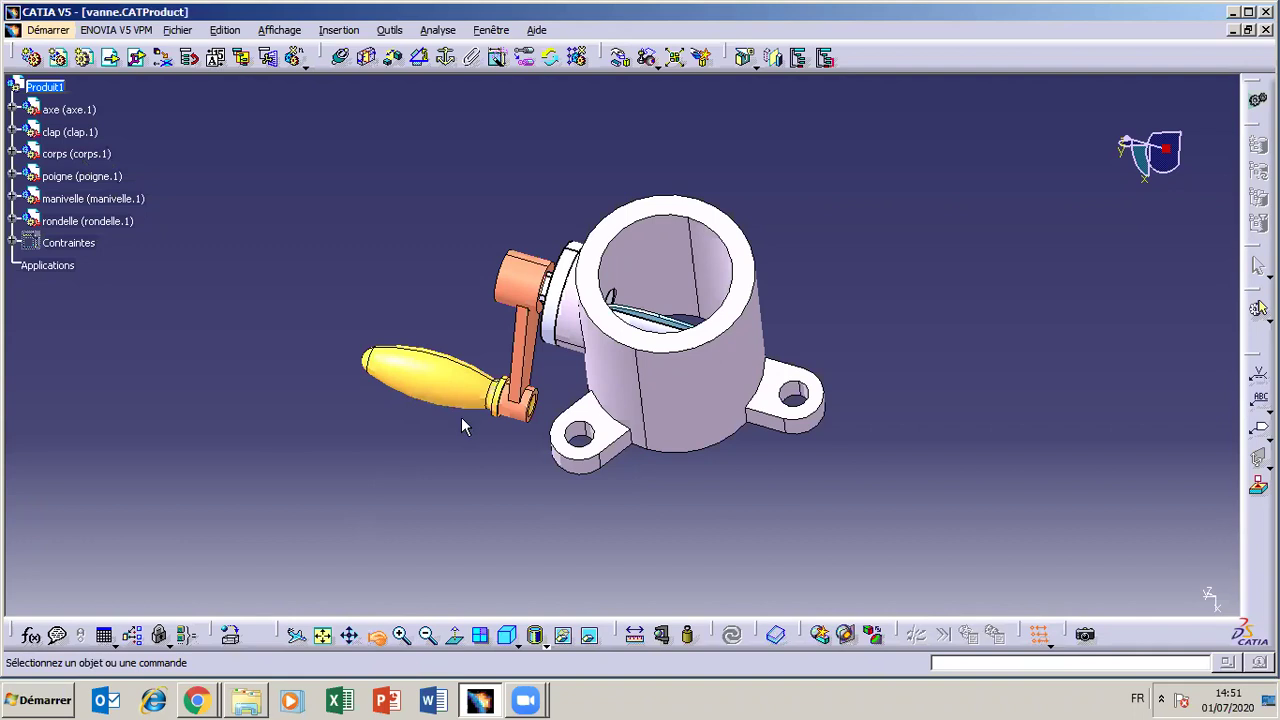
Examine the assembled valve from several angles, including the body, internal flap, crank and handle.
{"action": "left_click", "coordinate": [401, 638]}
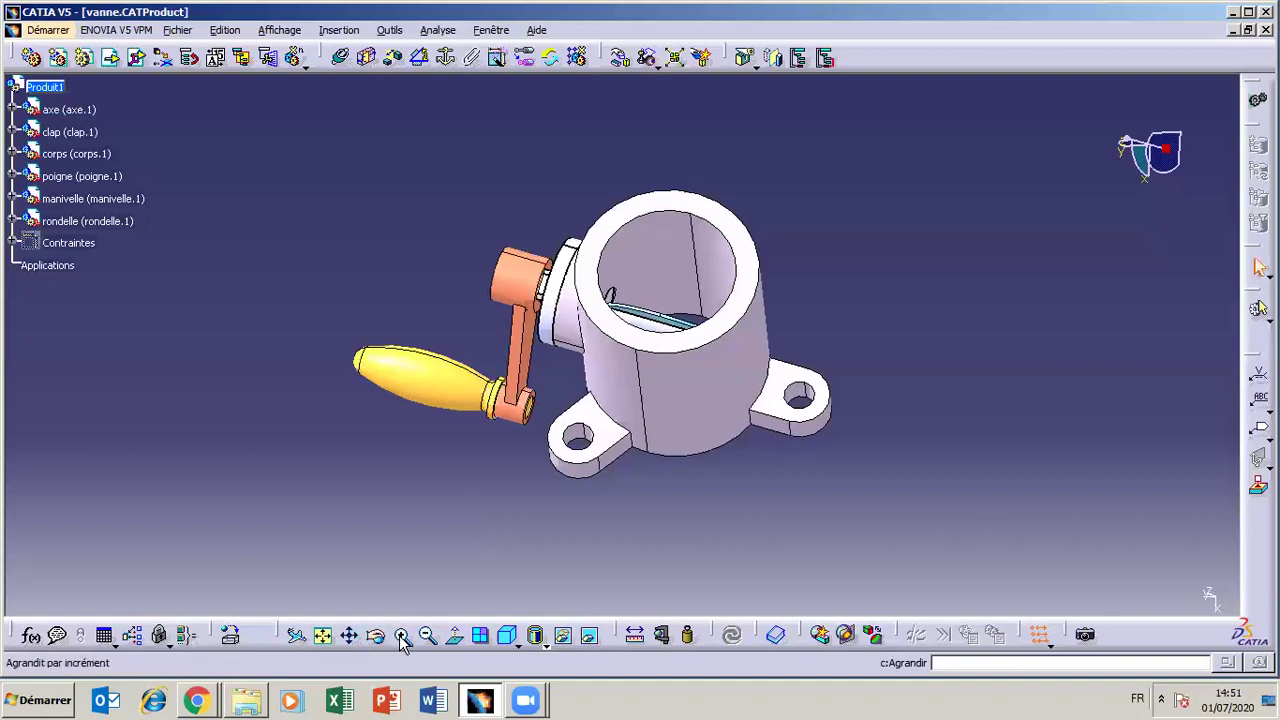
{"action": "left_click", "coordinate": [401, 638]}
{"action": "left_click", "coordinate": [427, 637]}
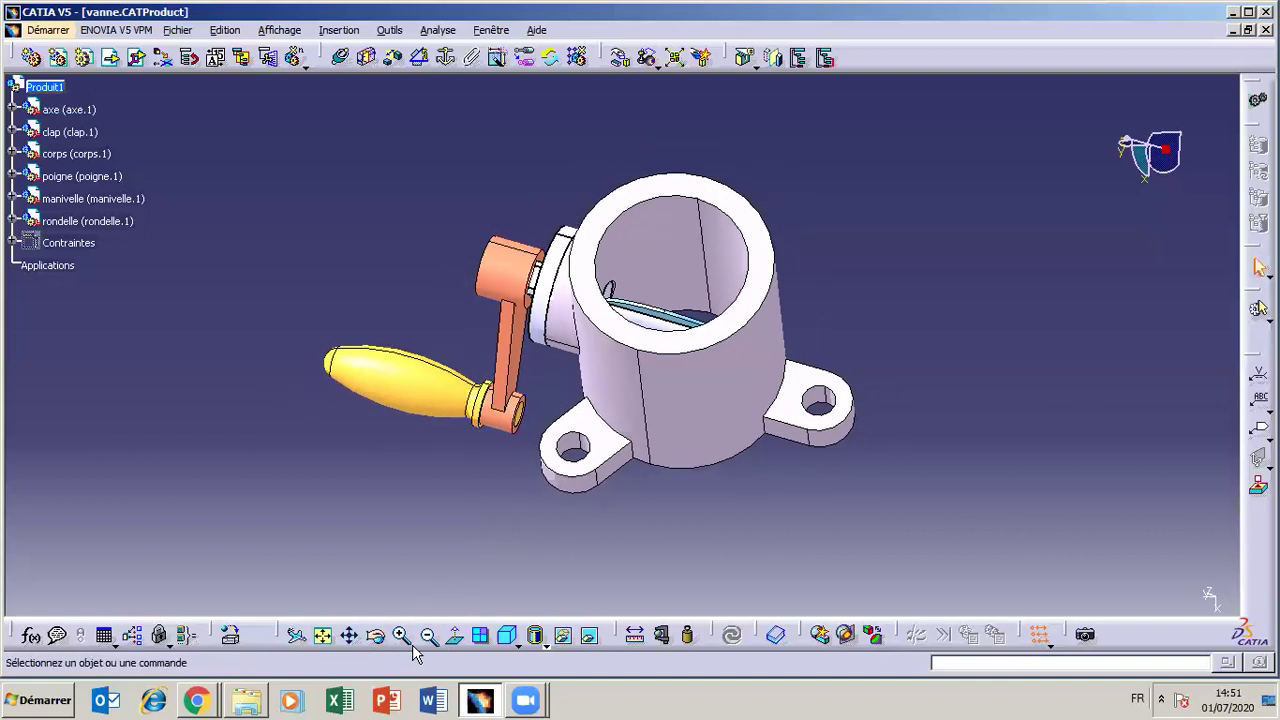
{"action": "left_click", "coordinate": [375, 636]}
{"action": "left_click_drag", "start_coordinate": [596, 364], "coordinate": [635, 410]}
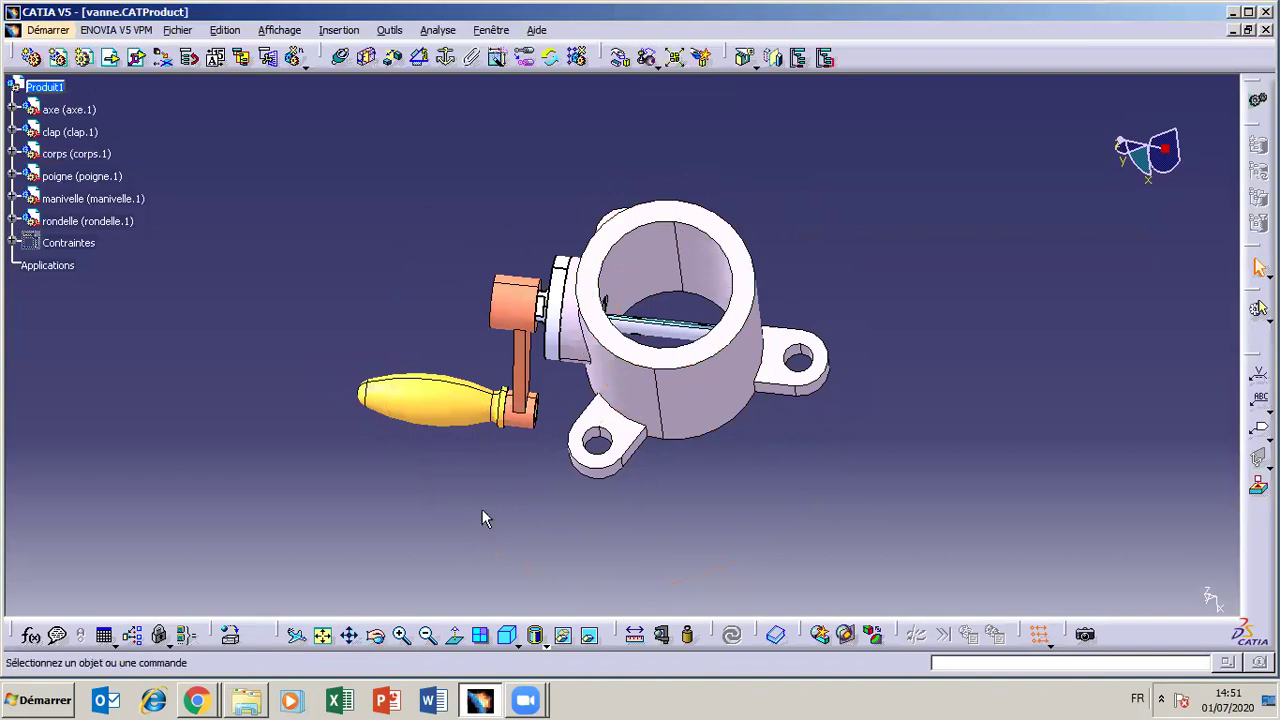
{"action": "left_click", "coordinate": [375, 634]}
{"action": "left_click_drag", "start_coordinate": [628, 388], "coordinate": [698, 343]}
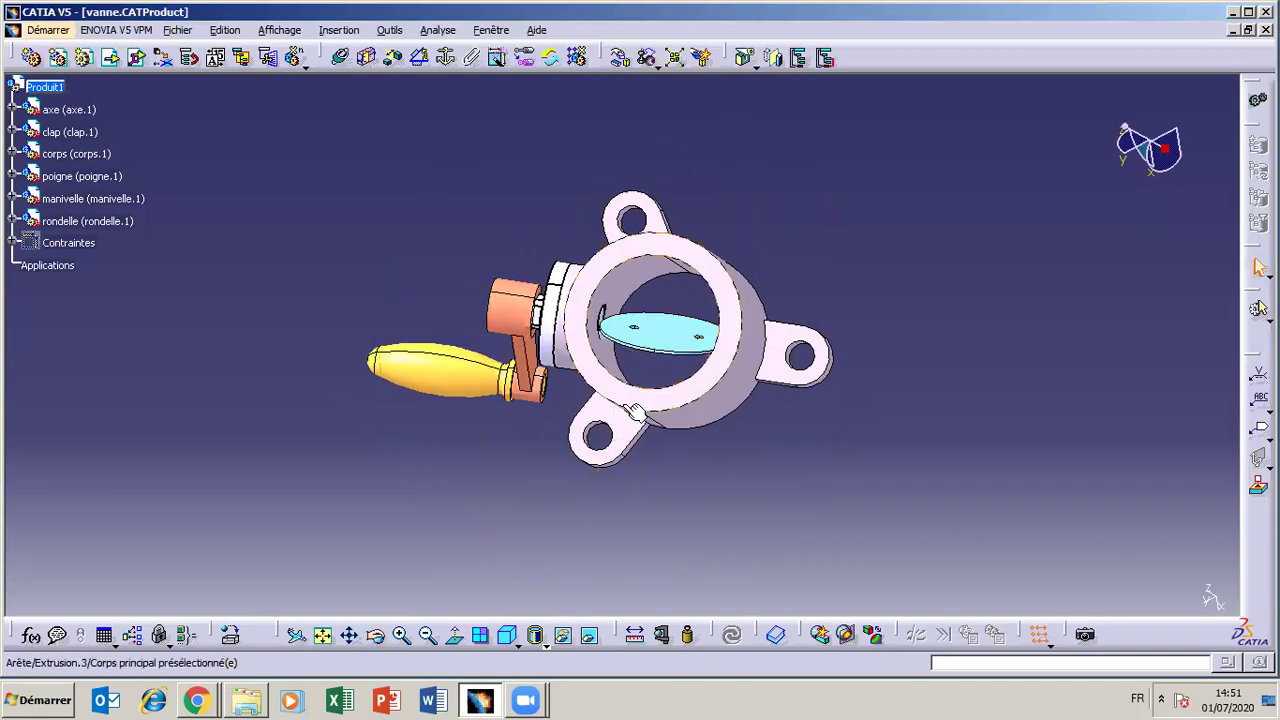
{"action": "left_click", "coordinate": [378, 638]}
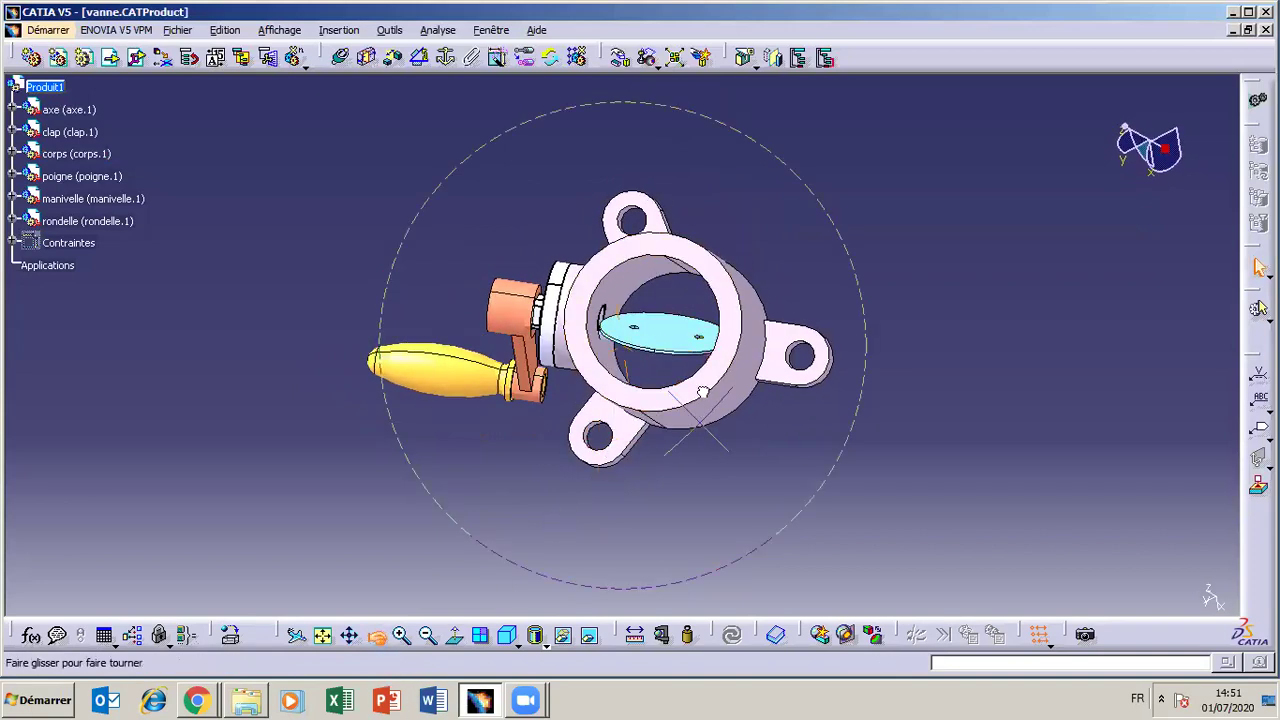
{"action": "left_click_drag", "start_coordinate": [700, 425], "coordinate": [690, 338]}
{"action": "left_click", "coordinate": [667, 328]}
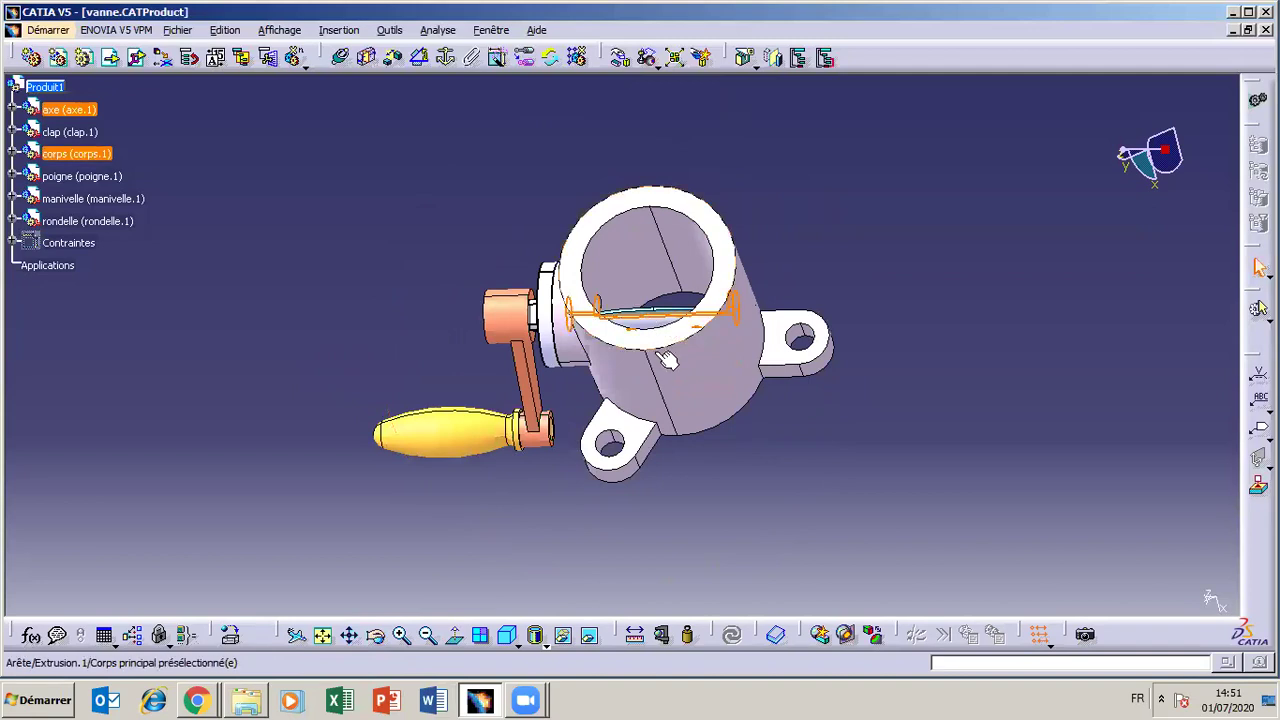
{"action": "left_click", "coordinate": [902, 571]}
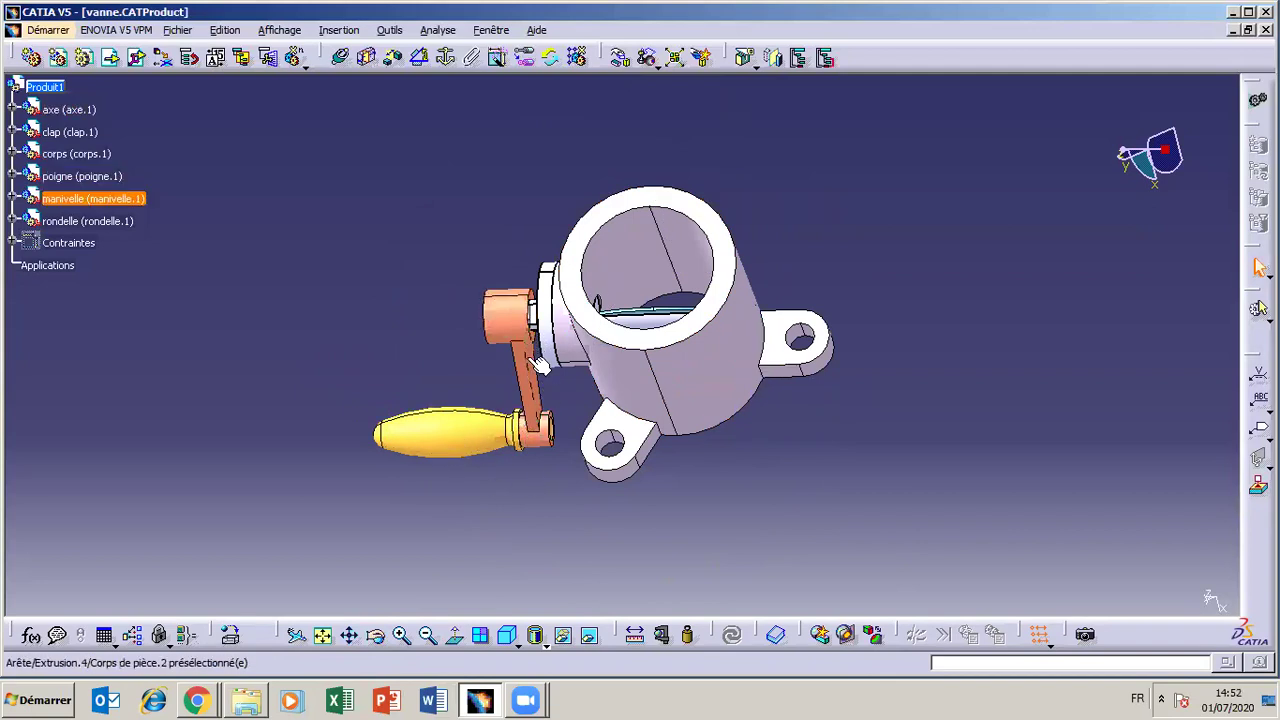
{"action": "left_click", "coordinate": [376, 636]}
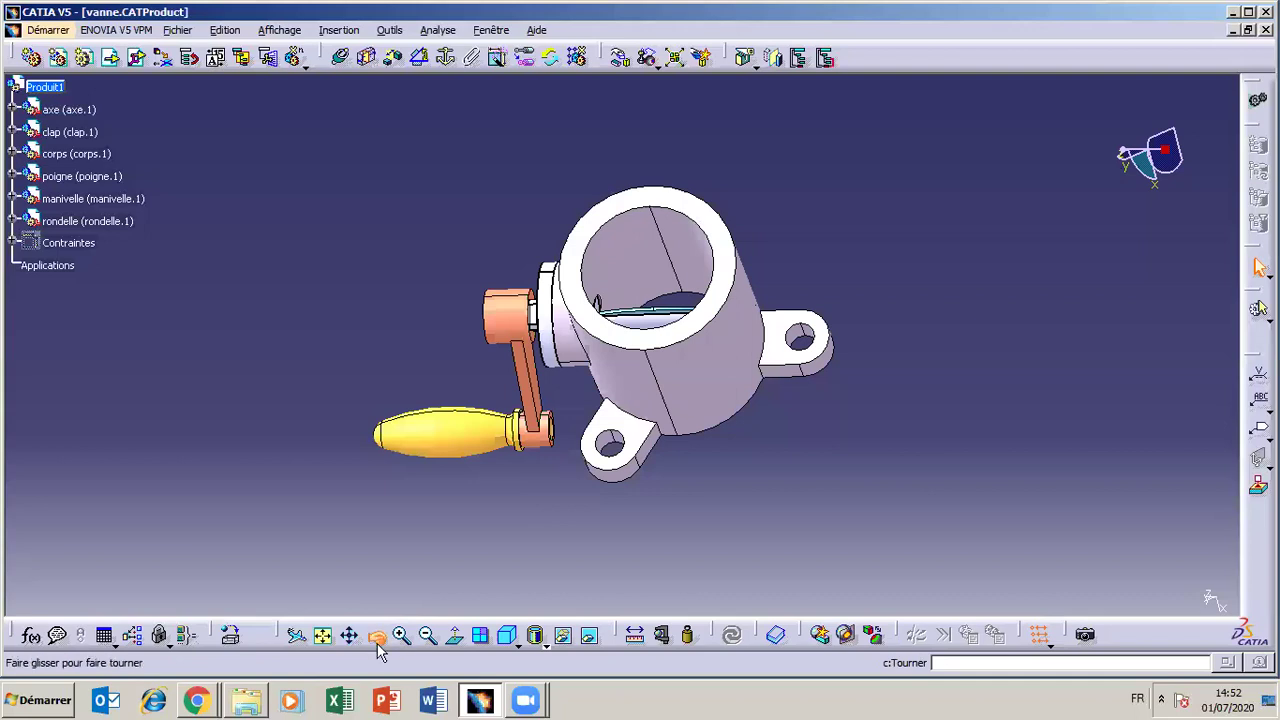
{"action": "left_click_drag", "start_coordinate": [607, 507], "coordinate": [606, 503]}
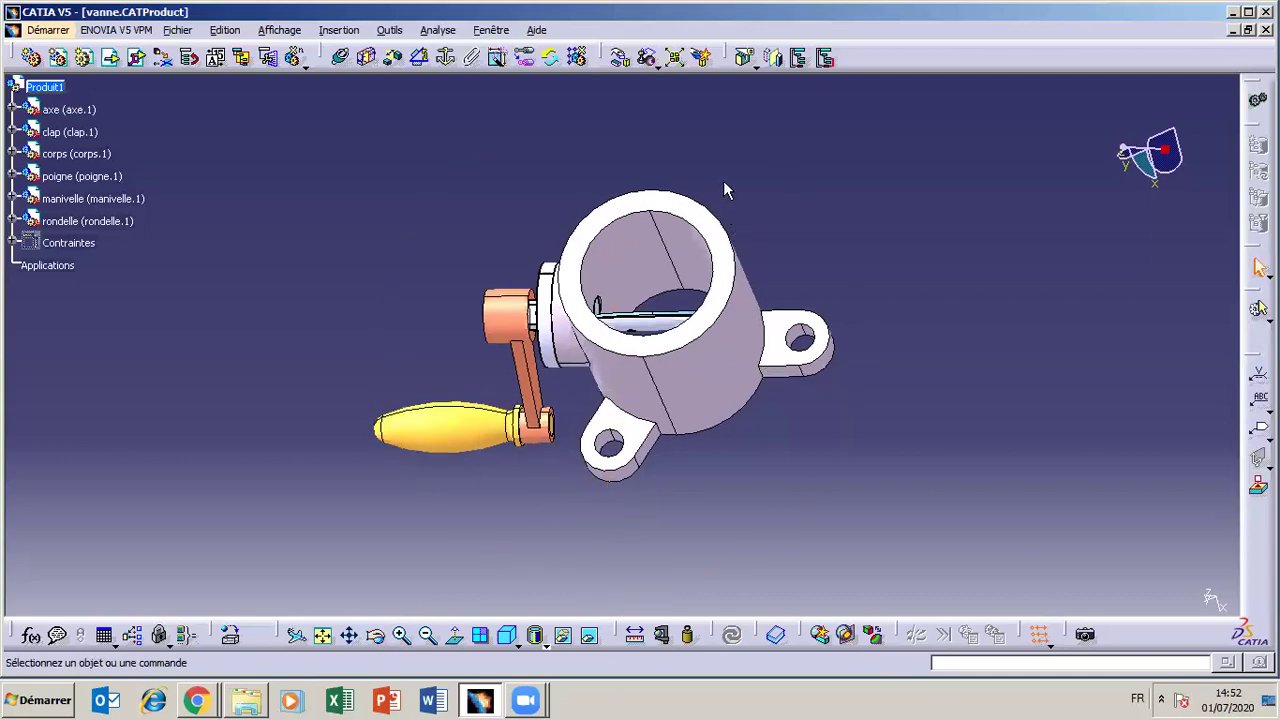
Generate a 3D exploded view of the whole valve product at all levels, keeping corps.1 as the fixed product.
{"action": "left_click", "coordinate": [677, 59]}
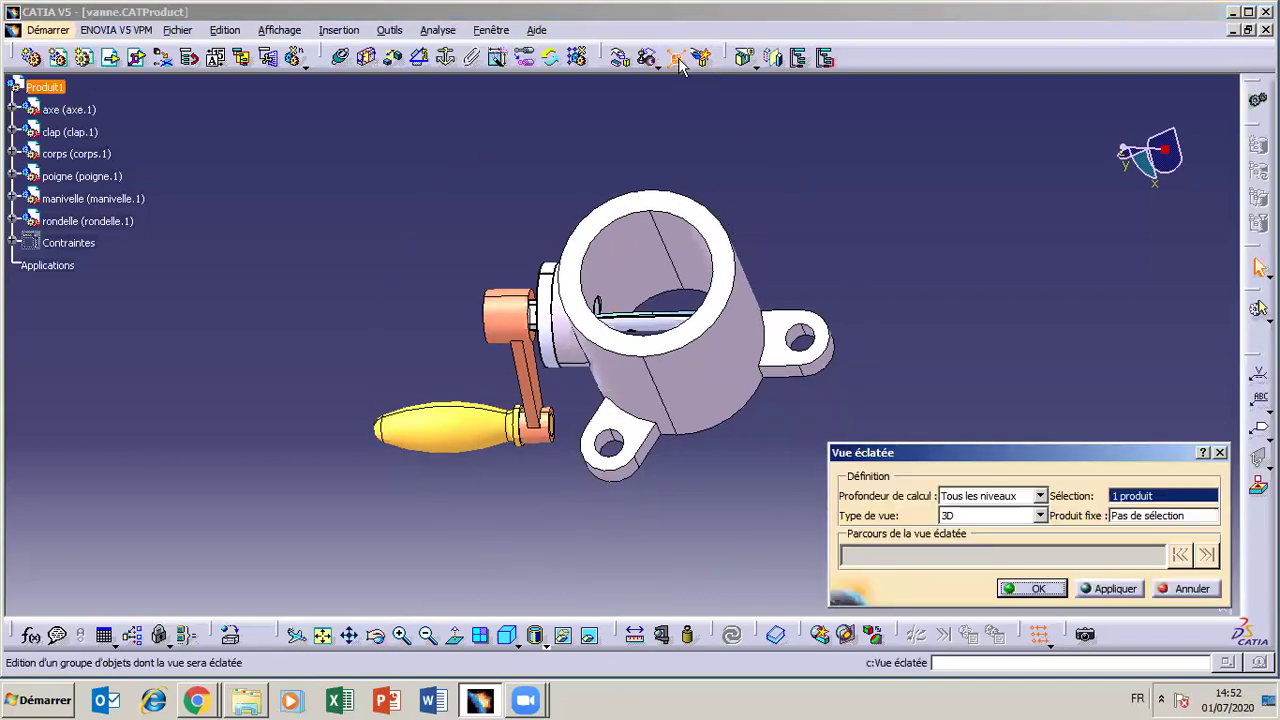
{"action": "left_click", "coordinate": [60, 87]}
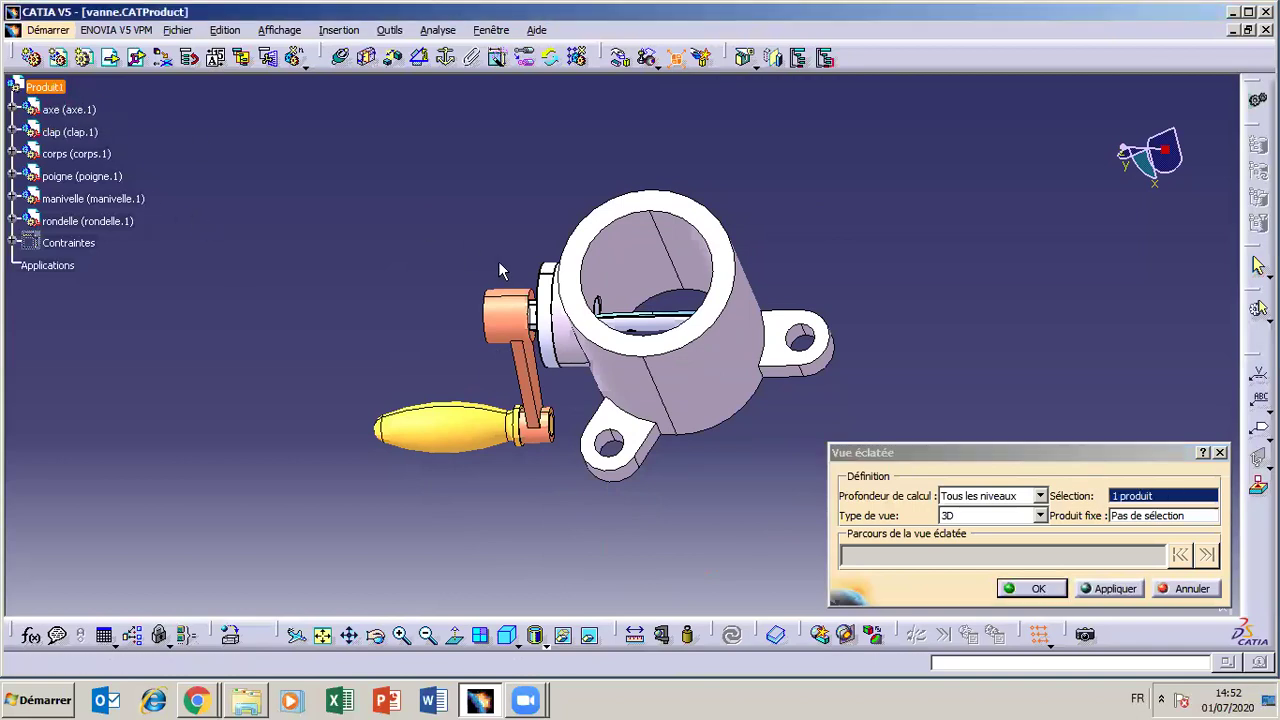
{"action": "left_click", "coordinate": [1165, 518]}
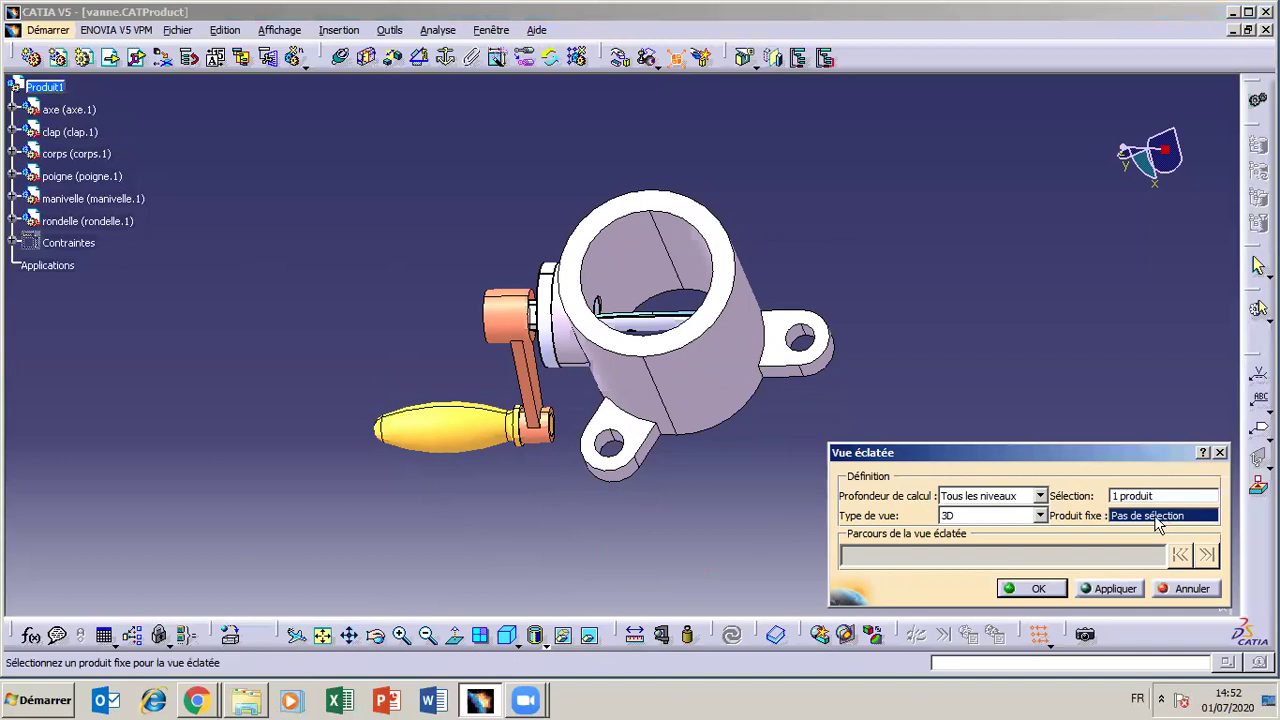
{"action": "left_click", "coordinate": [740, 386]}
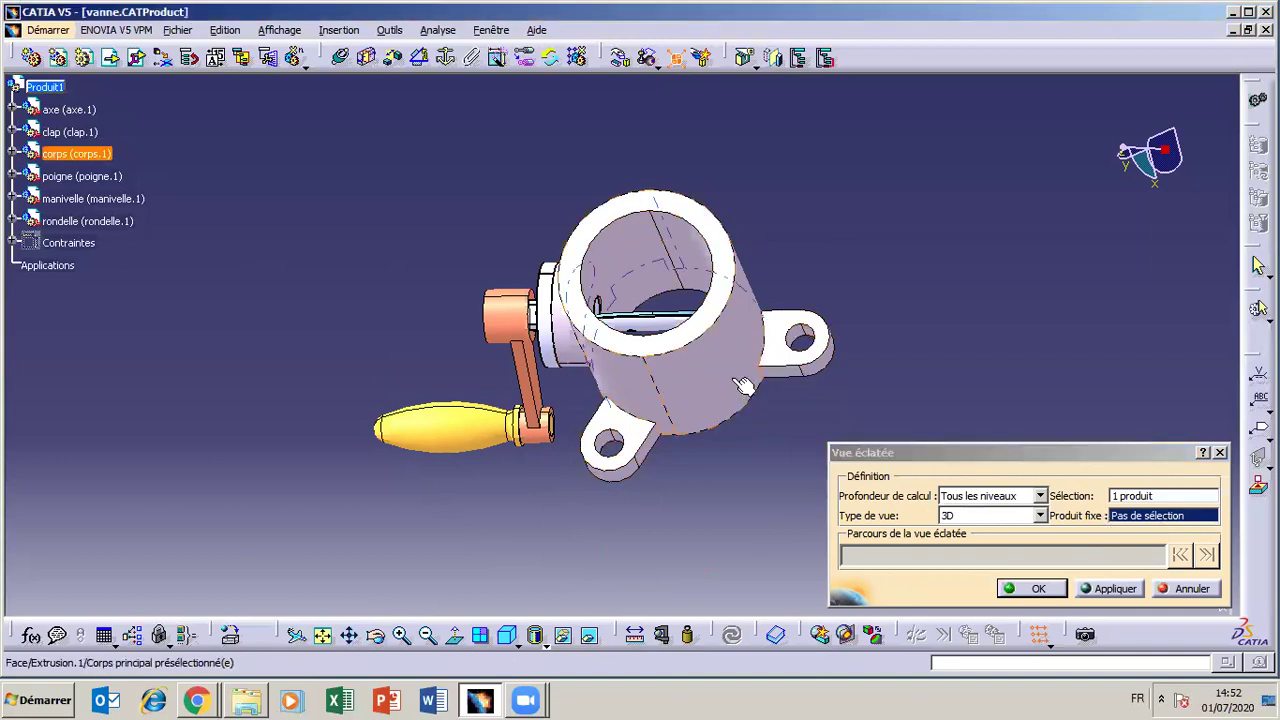
{"action": "left_click", "coordinate": [1108, 589]}
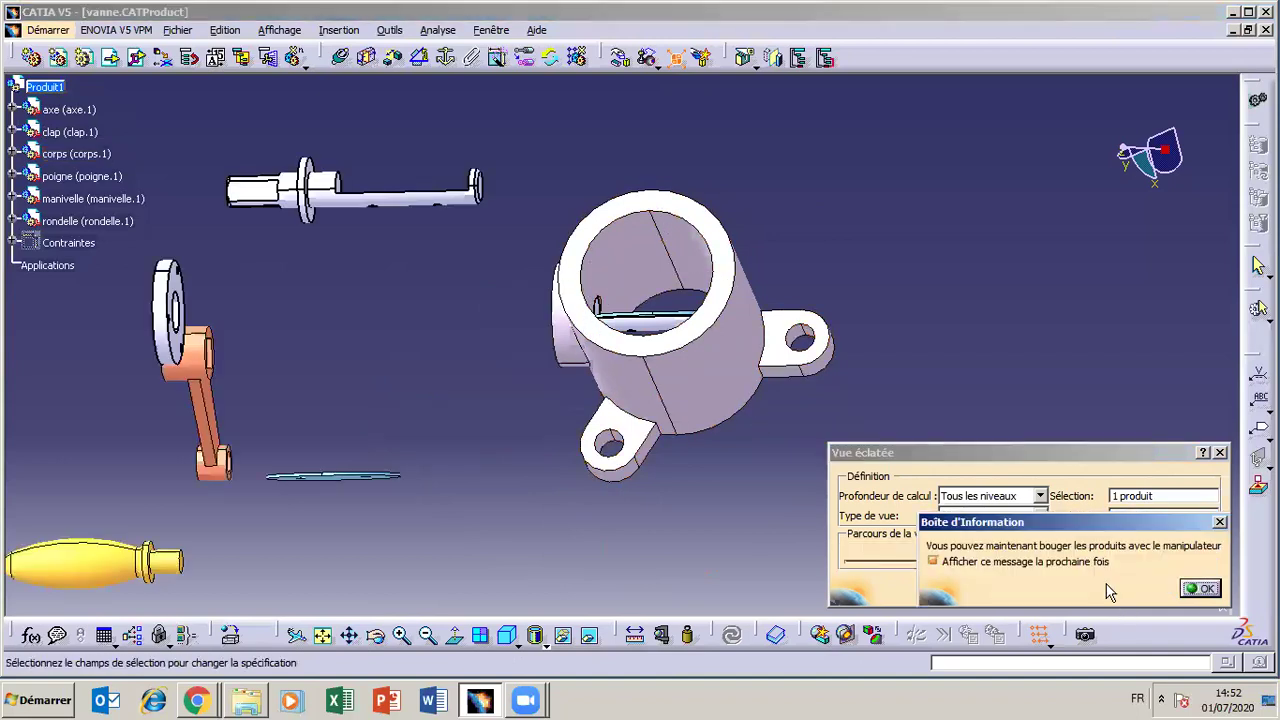
{"action": "left_click", "coordinate": [1192, 589]}
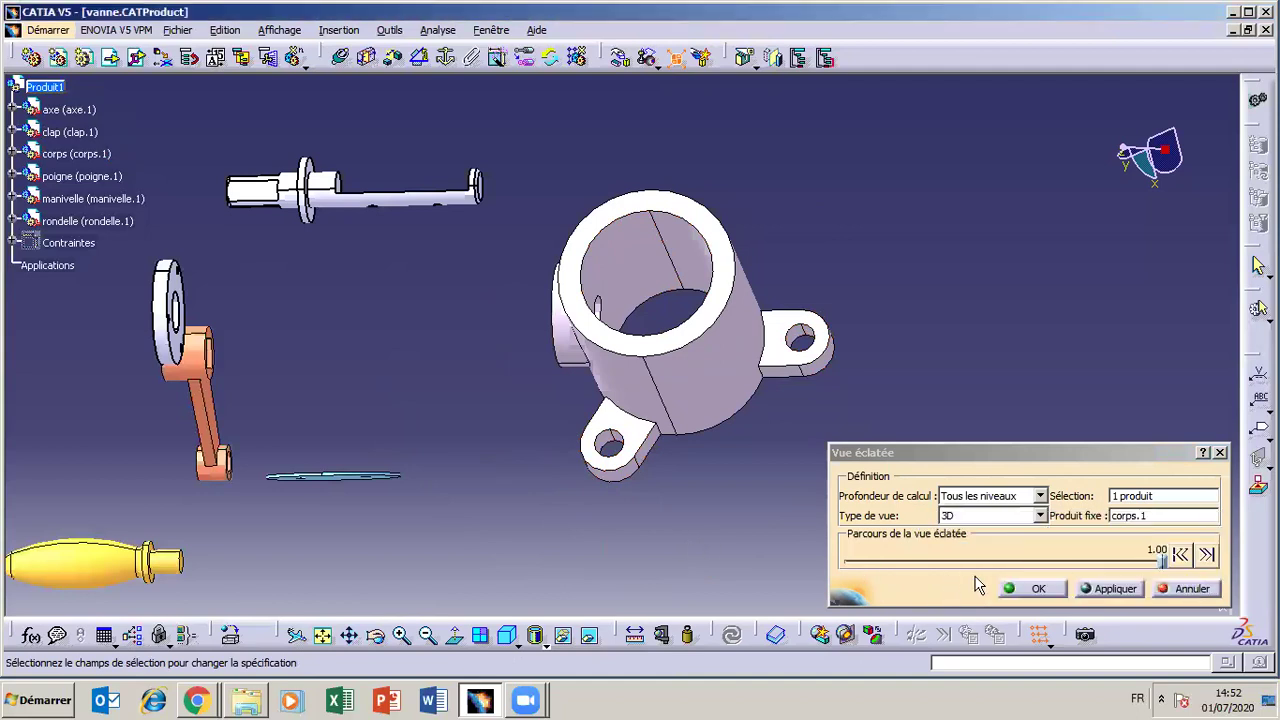
Reduce the explosion progress to 0.79 and inspect the separated valve parts from several angles.
{"action": "left_click_drag", "start_coordinate": [1163, 563], "coordinate": [1096, 563]}
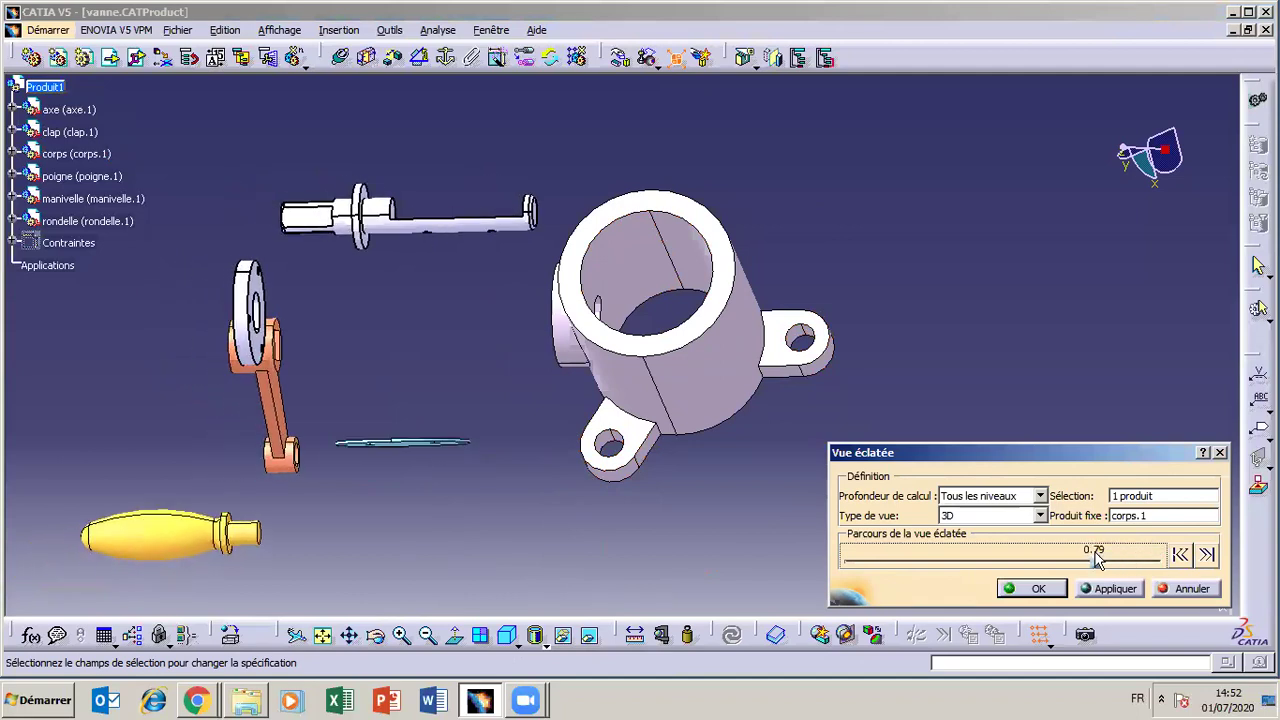
{"action": "left_click_drag", "start_coordinate": [386, 623], "coordinate": [573, 447]}
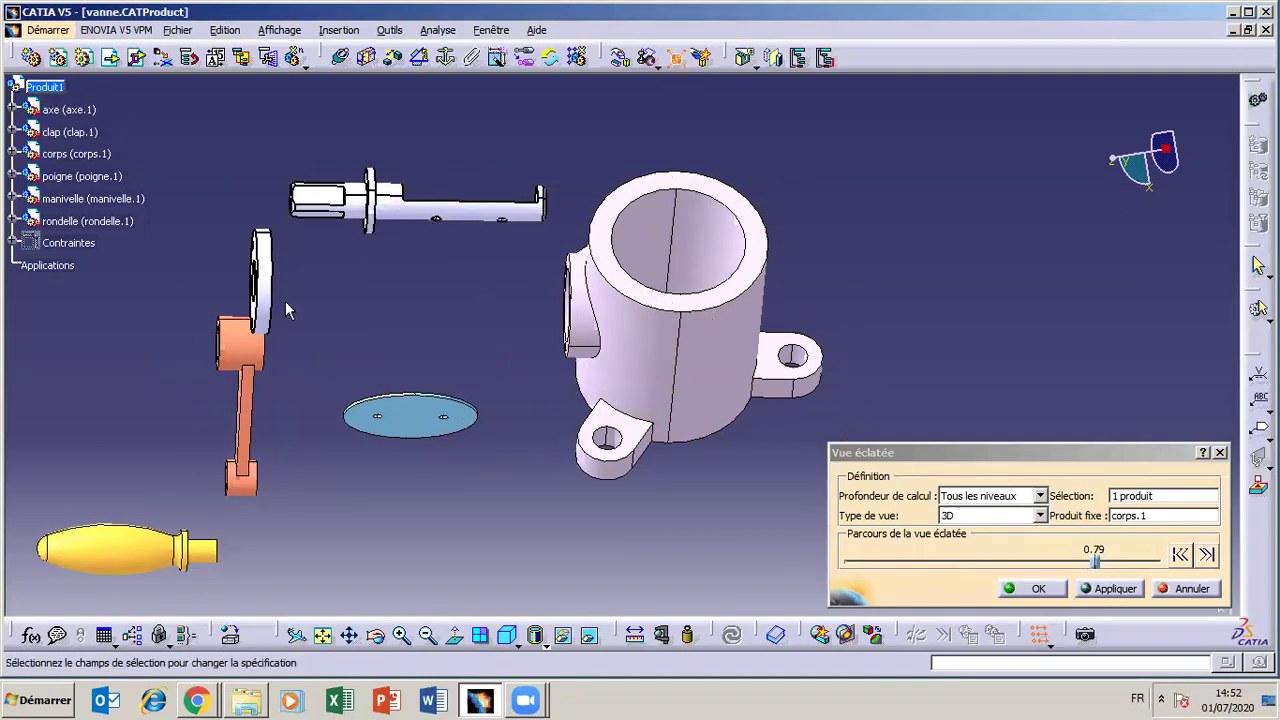
{"action": "left_click", "coordinate": [375, 636]}
{"action": "left_click_drag", "start_coordinate": [437, 503], "coordinate": [489, 487]}
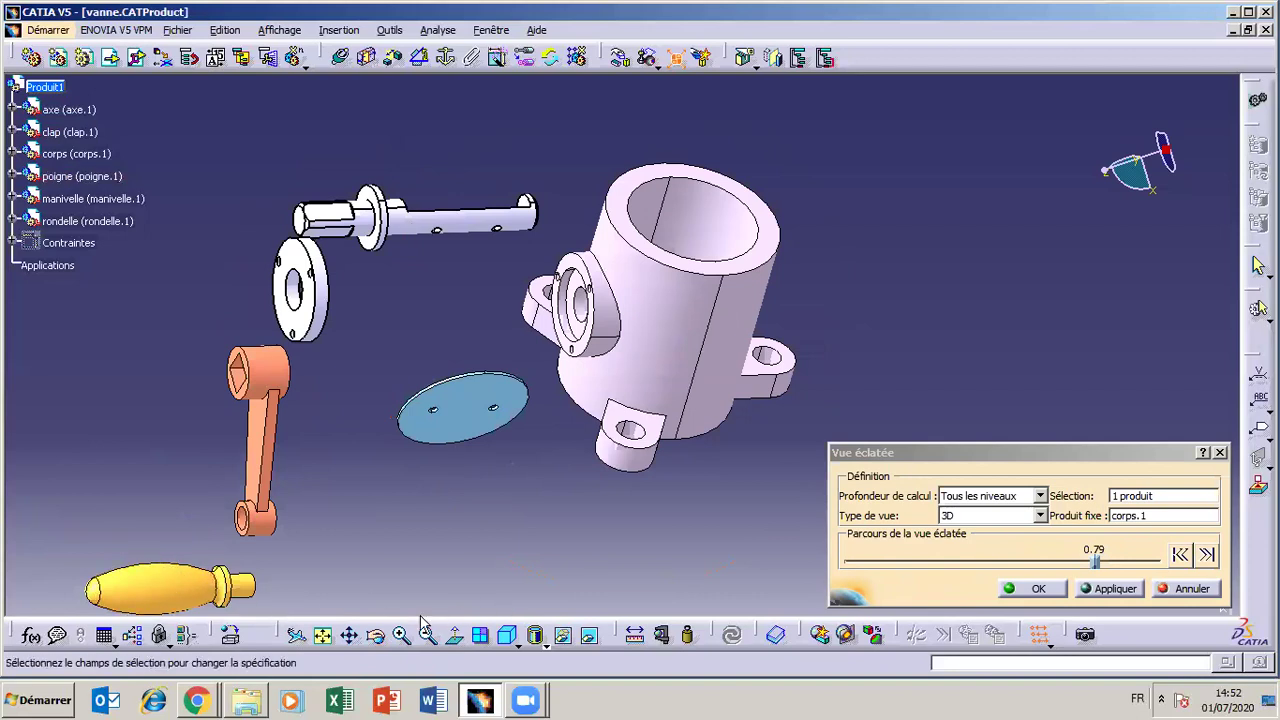
{"action": "left_click", "coordinate": [377, 636]}
{"action": "left_click_drag", "start_coordinate": [589, 450], "coordinate": [486, 514]}
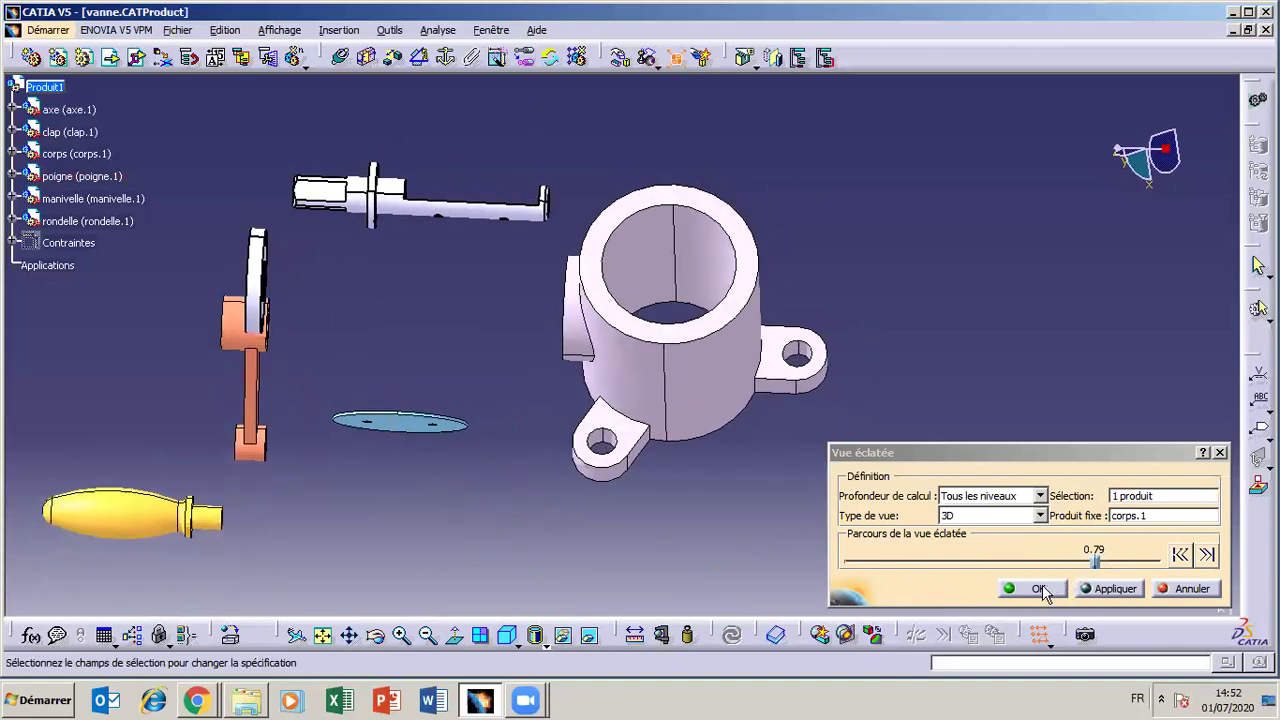
Collapse the exploded view to 0.00 and cancel the explosion.
{"action": "left_click_drag", "start_coordinate": [1100, 567], "coordinate": [846, 560]}
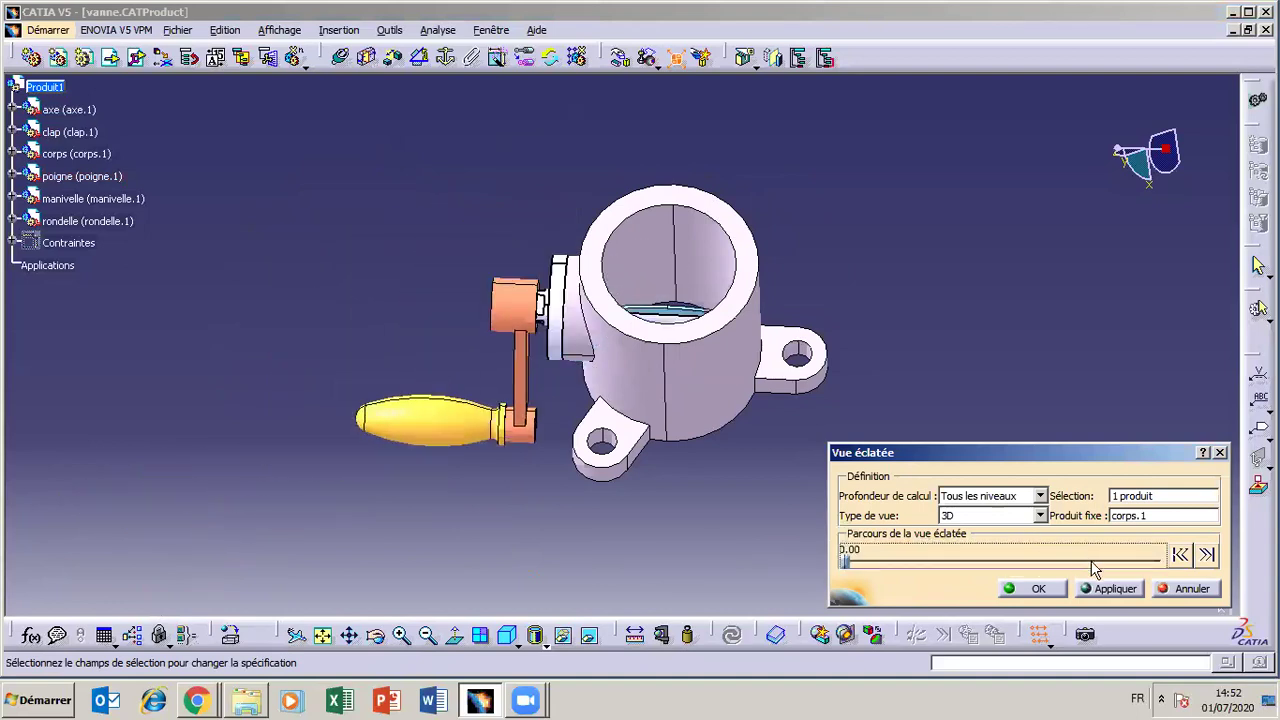
{"action": "left_click", "coordinate": [1186, 589]}
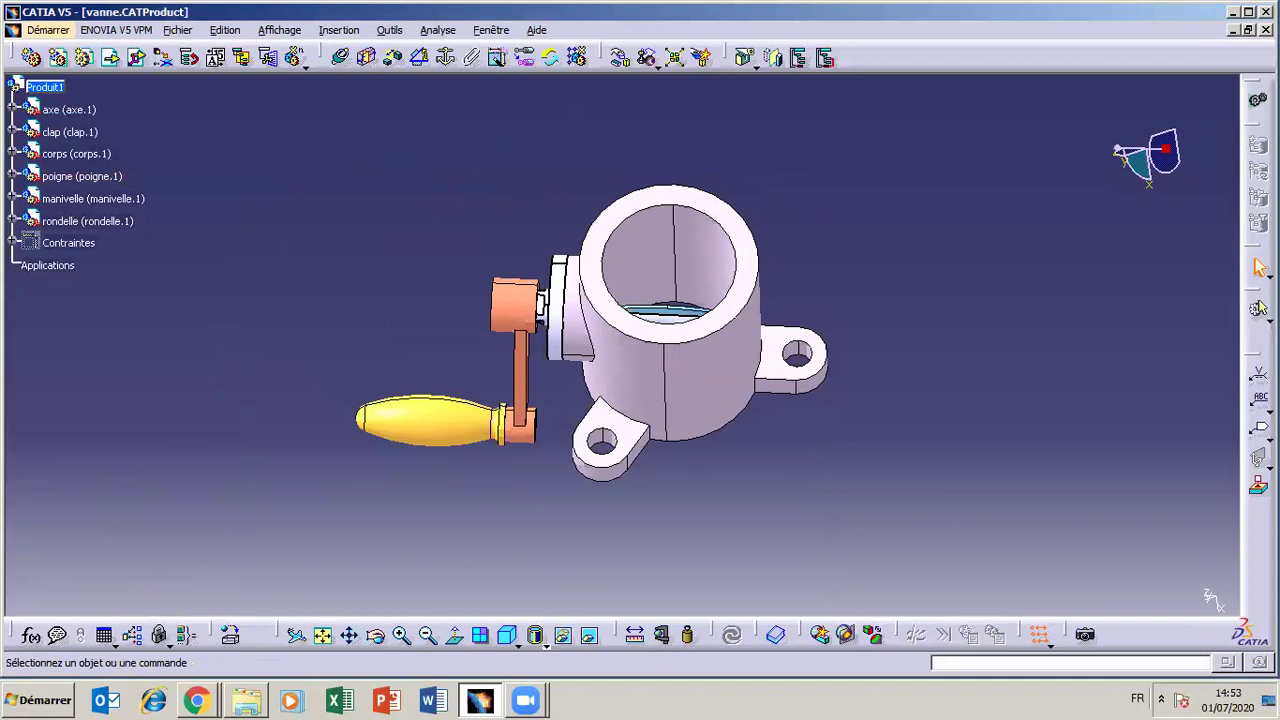
Close vanne.CATProduct without saving the modified parts and start a new empty product in Assembly Design.
{"action": "left_click", "coordinate": [1265, 30]}
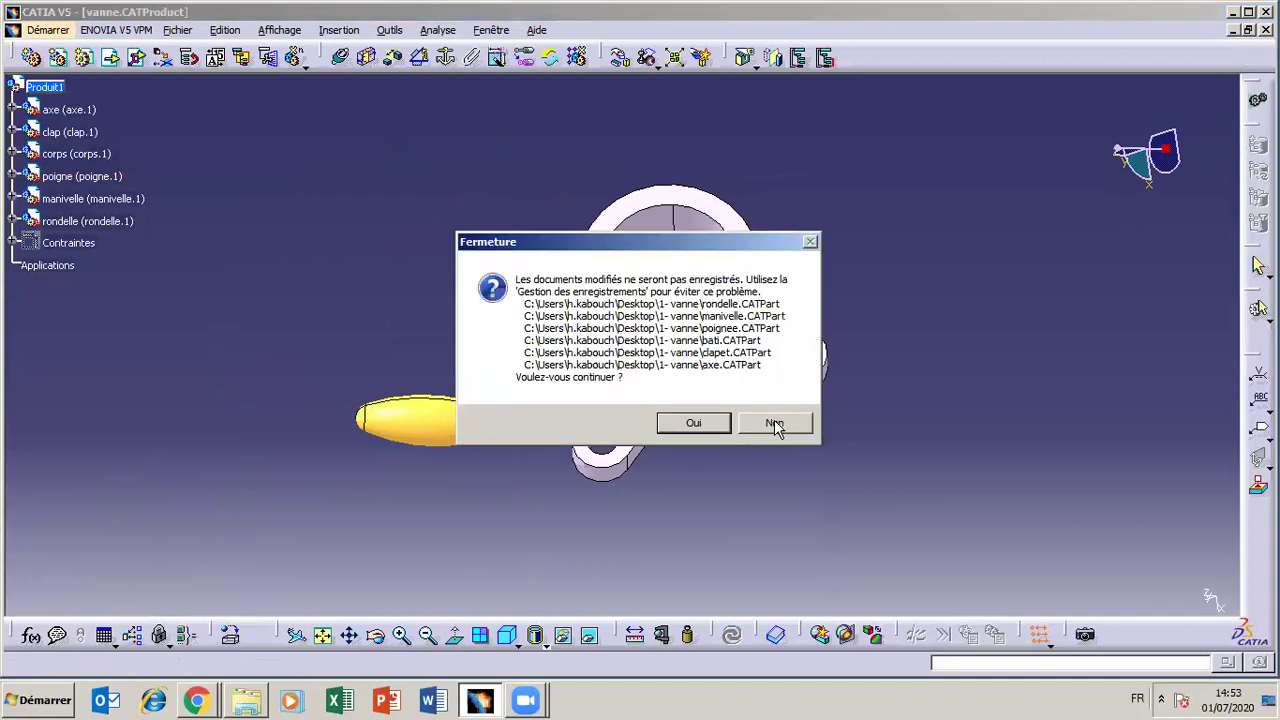
{"action": "left_click", "coordinate": [694, 423]}
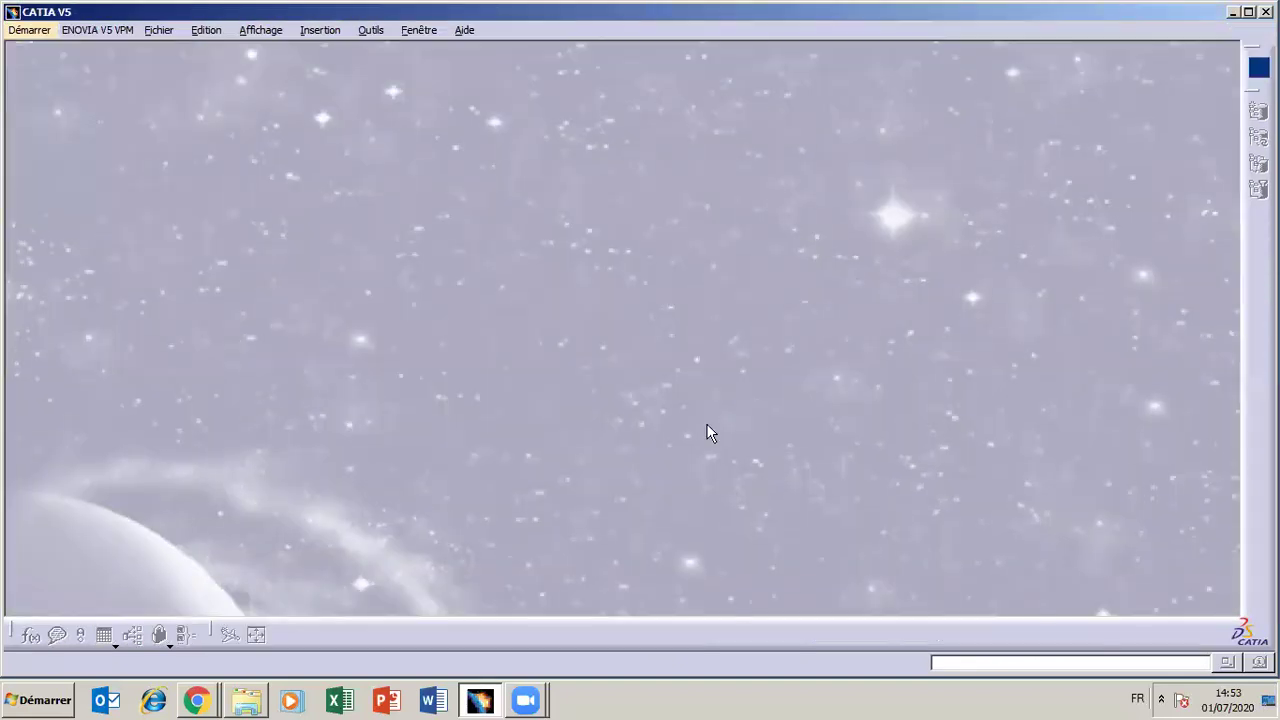
{"action": "left_click", "coordinate": [29, 30]}
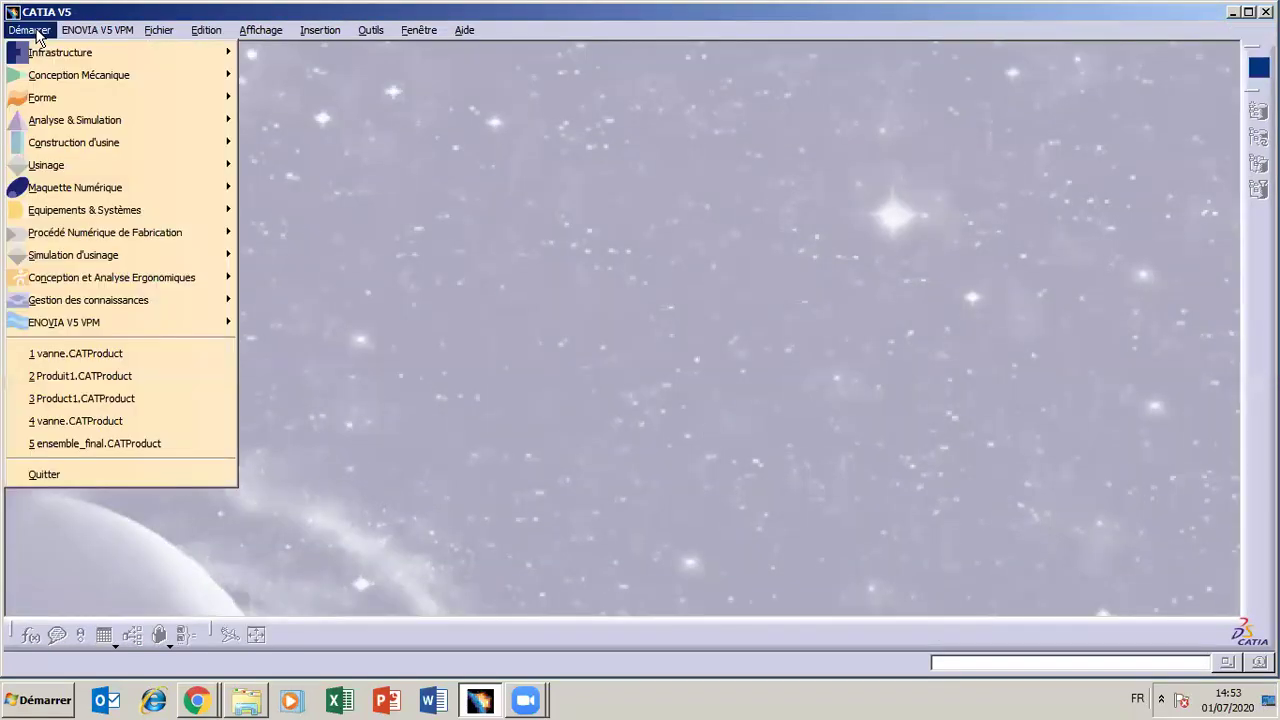
{"action": "mouse_move", "coordinate": [80, 72]}
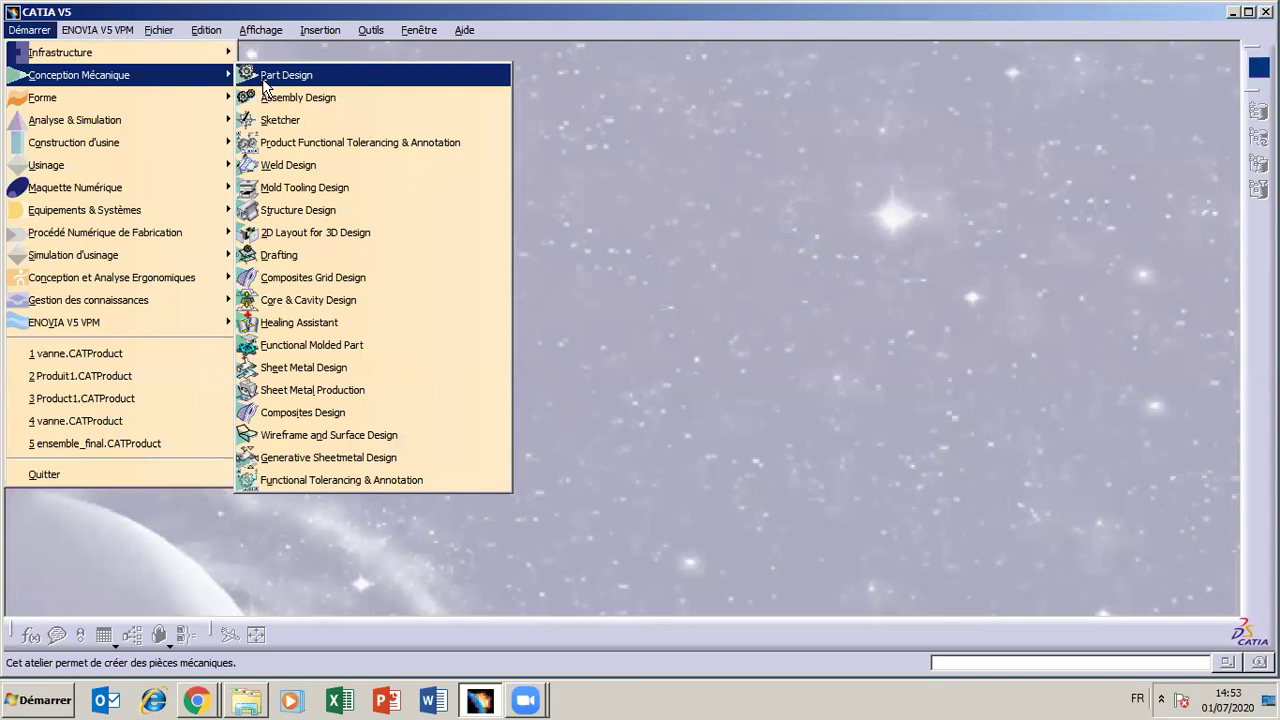
{"action": "left_click", "coordinate": [289, 98]}
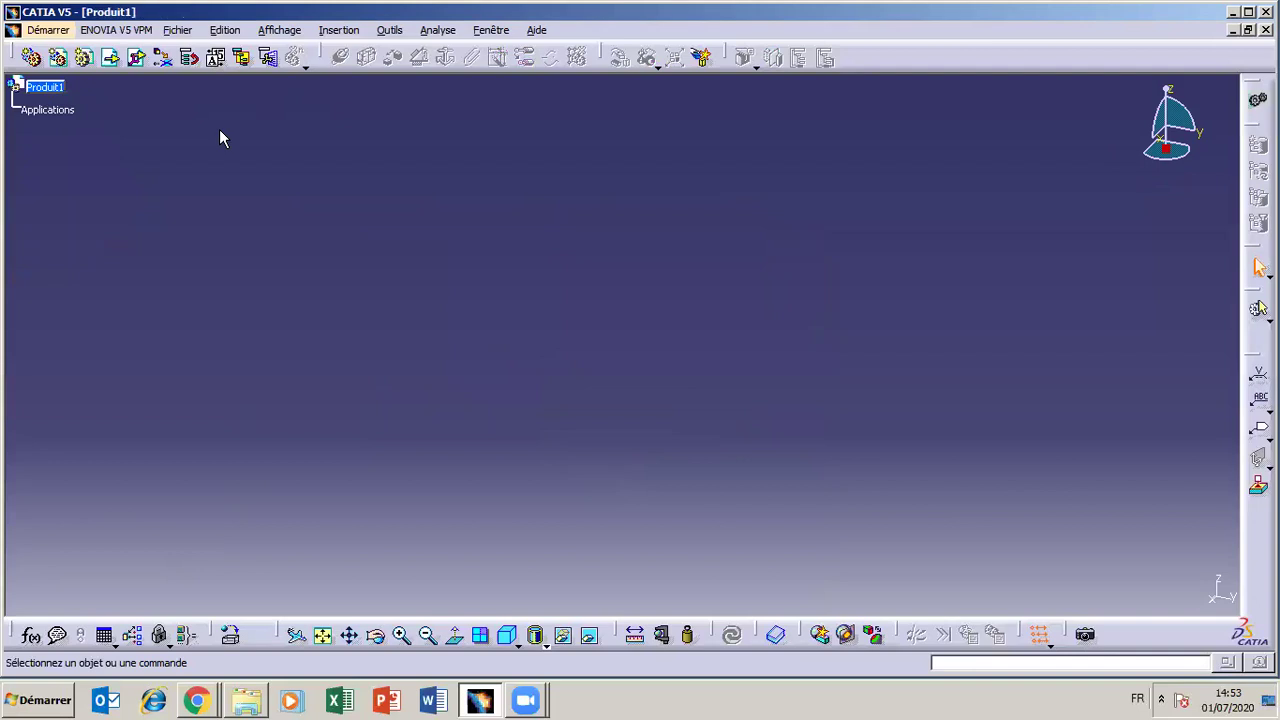
Insert the existing part bati from the desktop folder "1- vanne" into Produit1.
{"action": "left_click", "coordinate": [55, 90]}
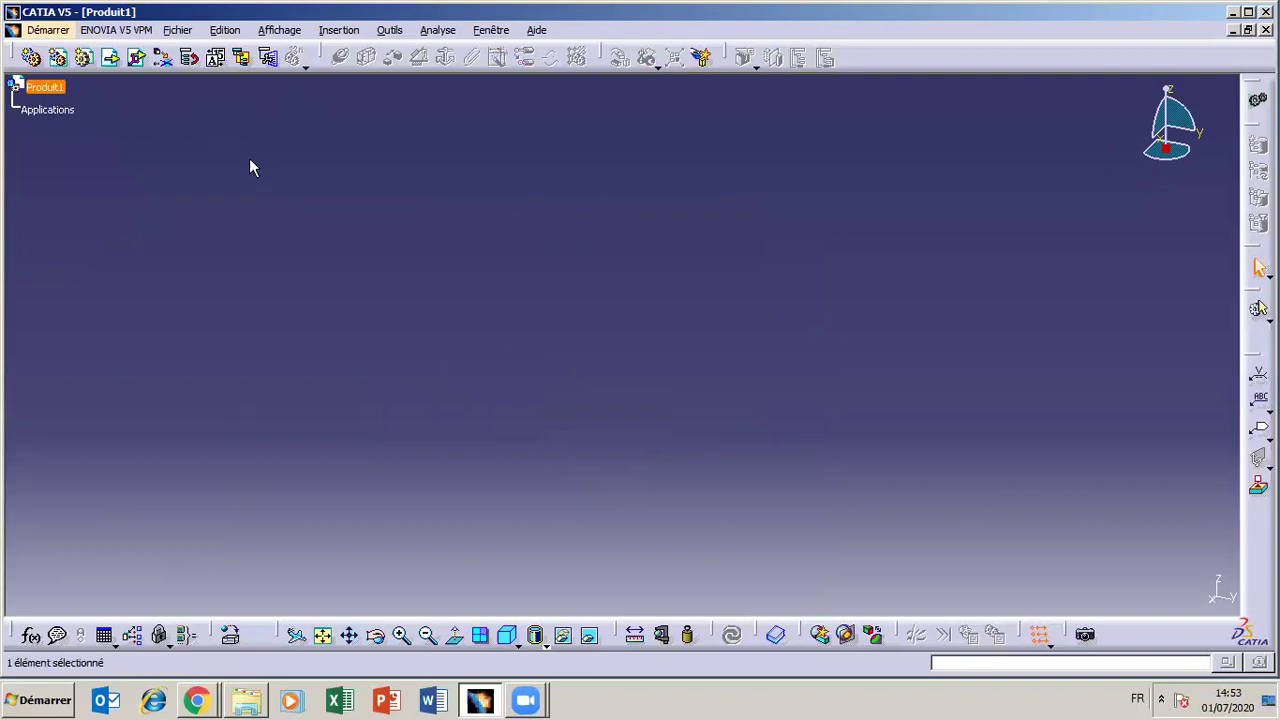
{"action": "left_click", "coordinate": [112, 64]}
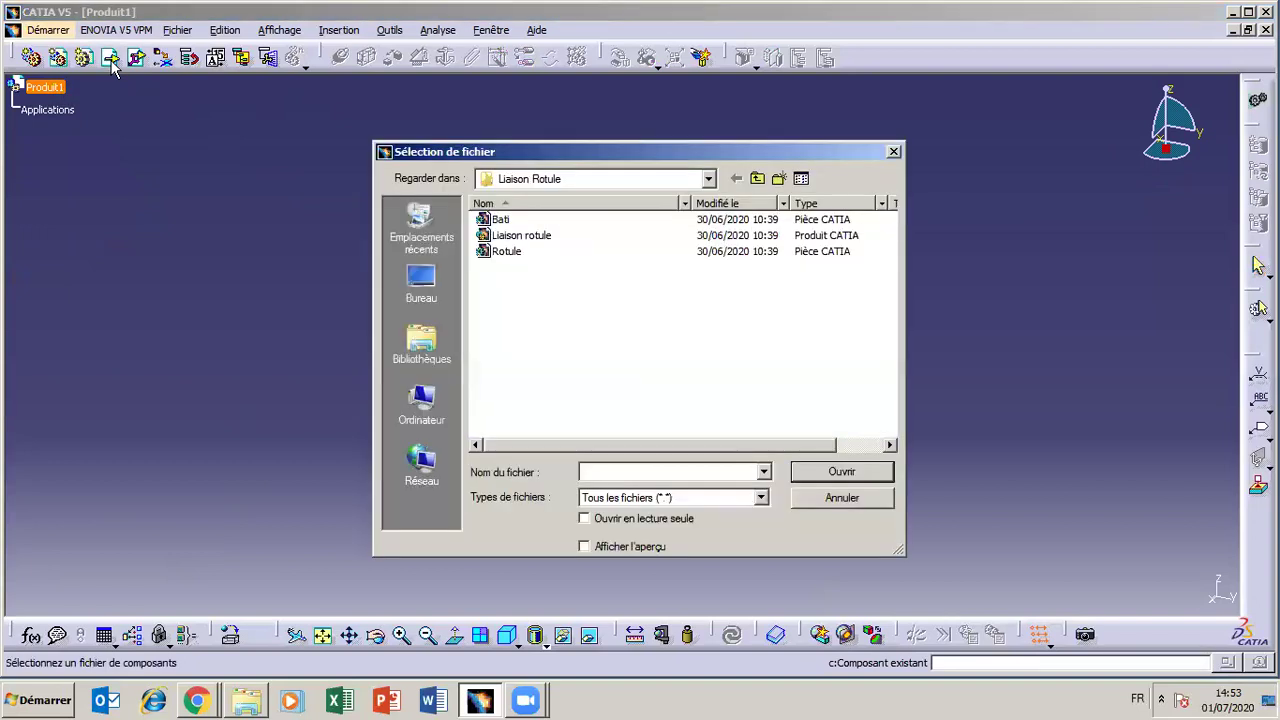
{"action": "left_click", "coordinate": [421, 283]}
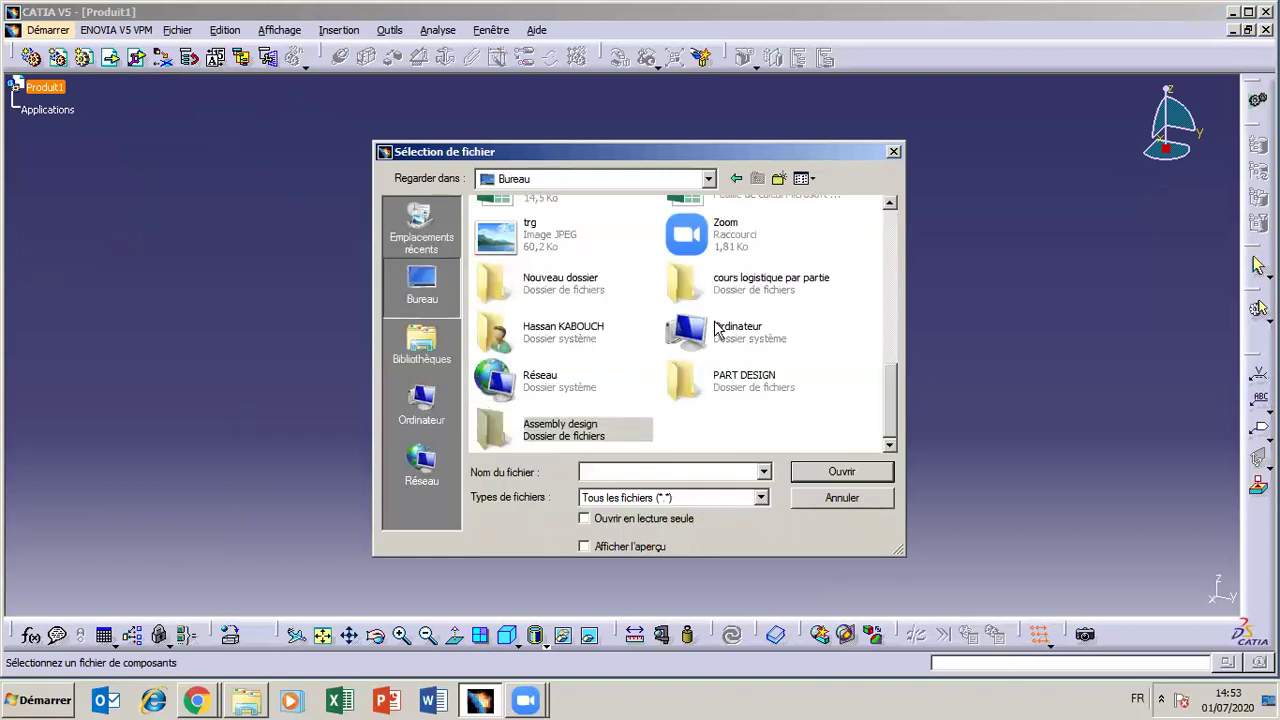
{"action": "left_click", "coordinate": [574, 344]}
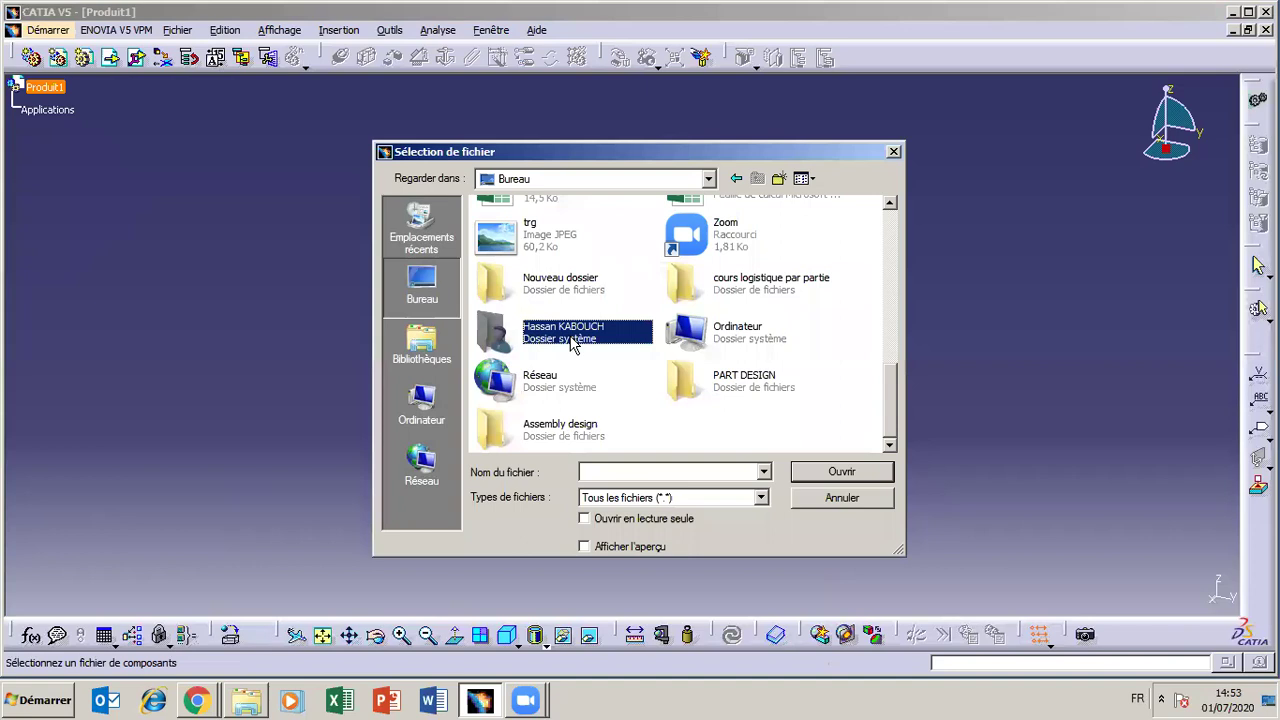
{"action": "left_click_drag", "start_coordinate": [893, 416], "coordinate": [898, 310]}
{"action": "left_click", "coordinate": [565, 262]}
{"action": "double_click", "coordinate": [565, 262]}
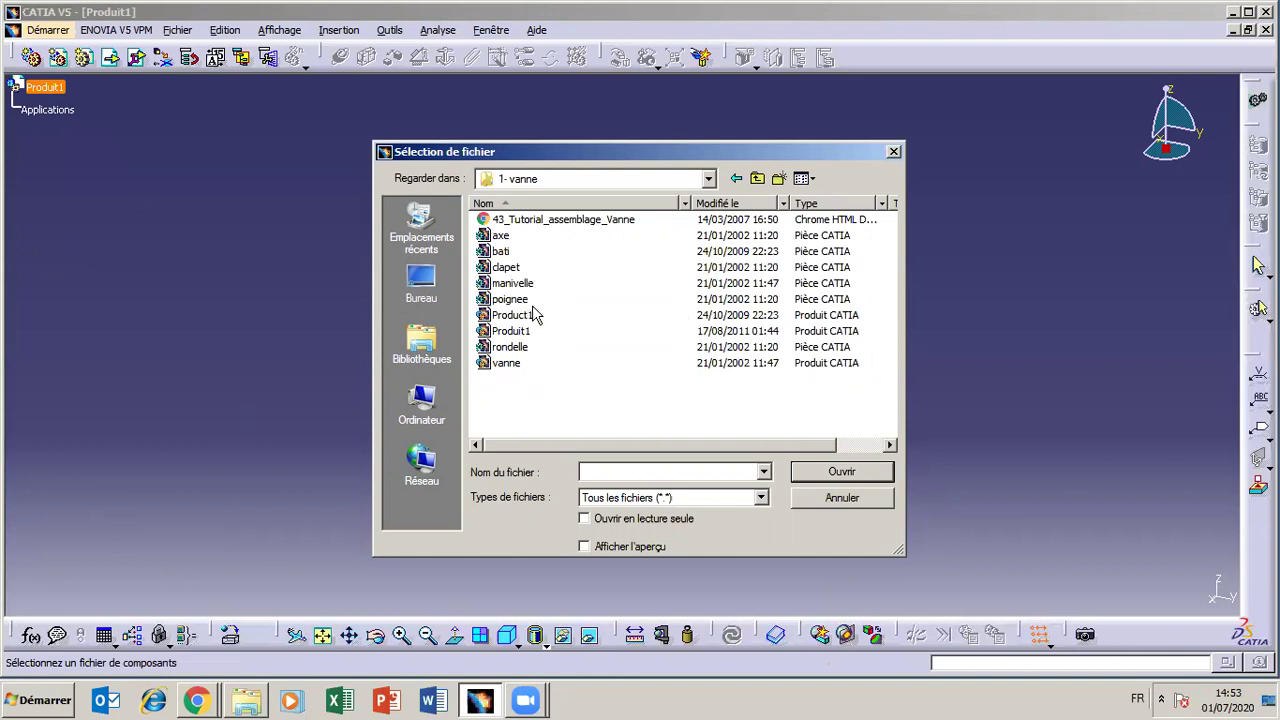
{"action": "left_click", "coordinate": [502, 254]}
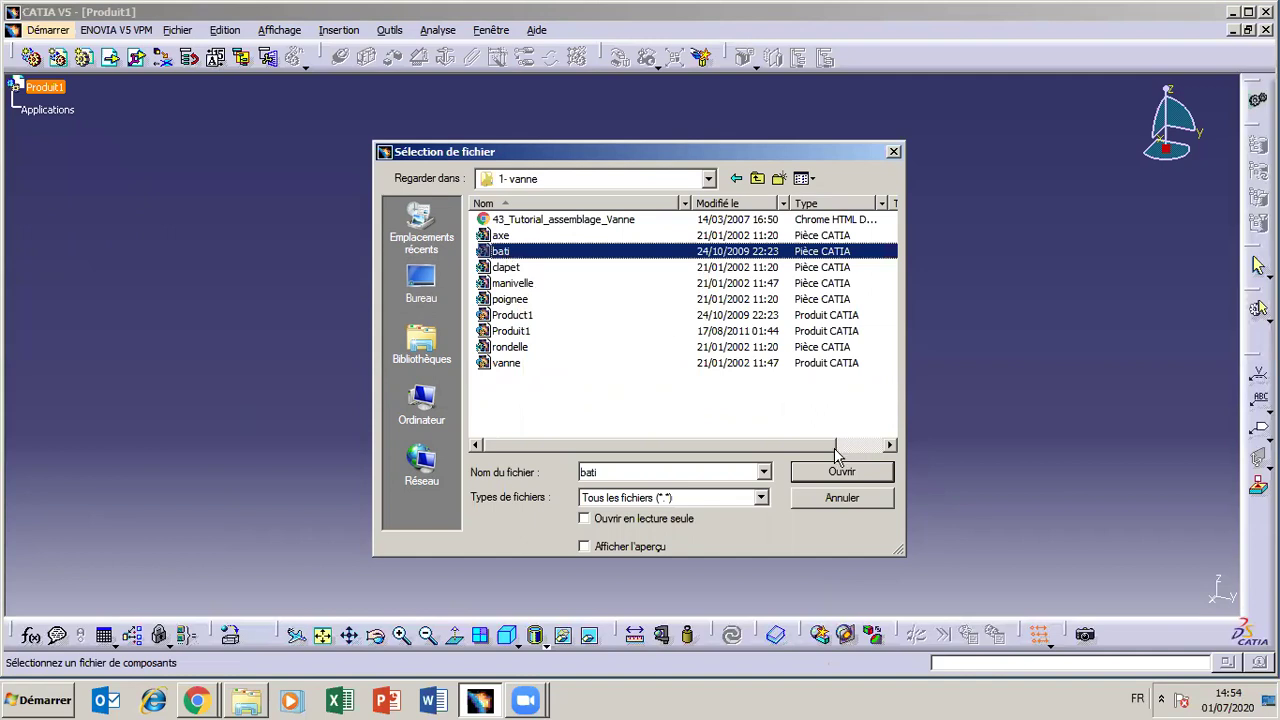
{"action": "left_click", "coordinate": [828, 480]}
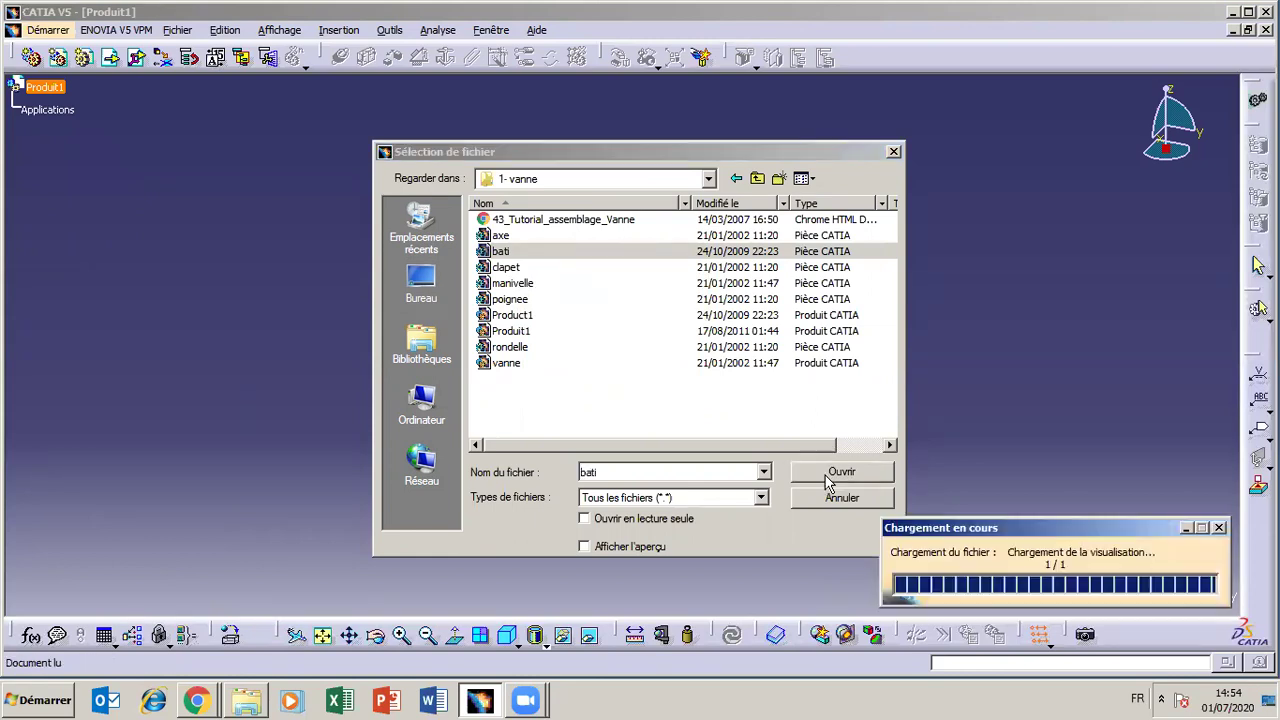
{"action": "left_click", "coordinate": [376, 636]}
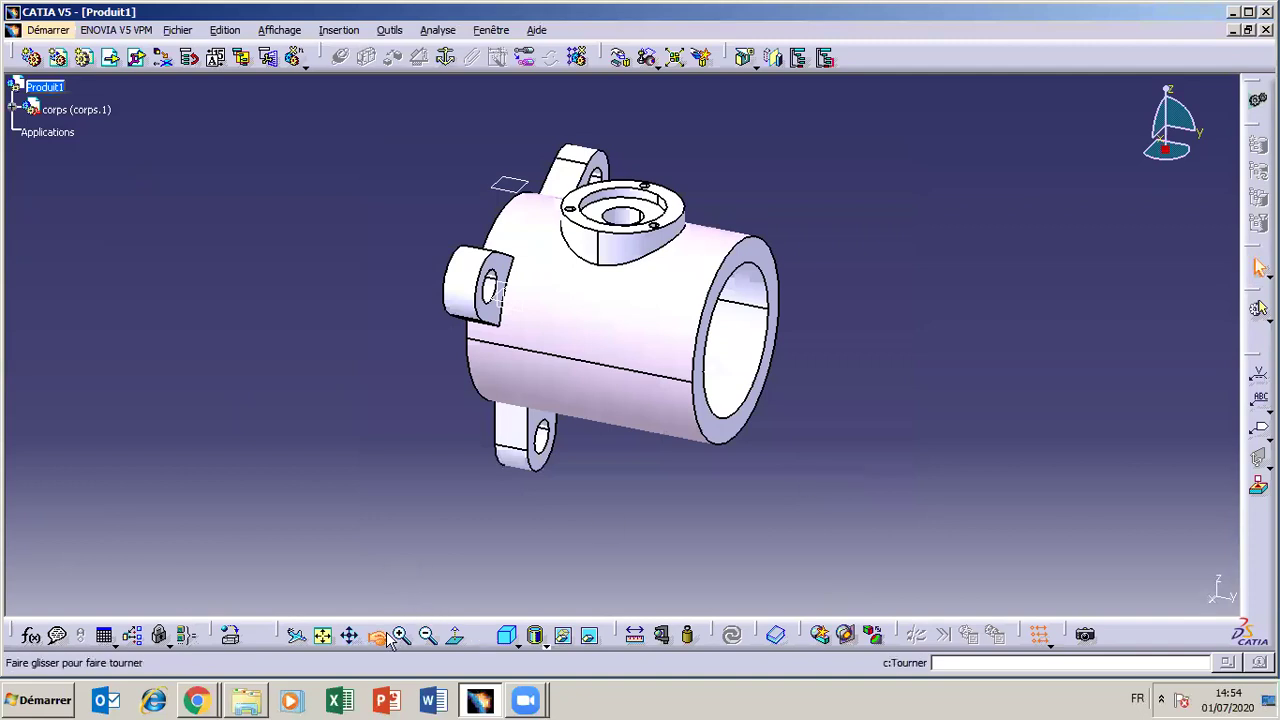
{"action": "left_click_drag", "start_coordinate": [760, 310], "coordinate": [472, 243]}
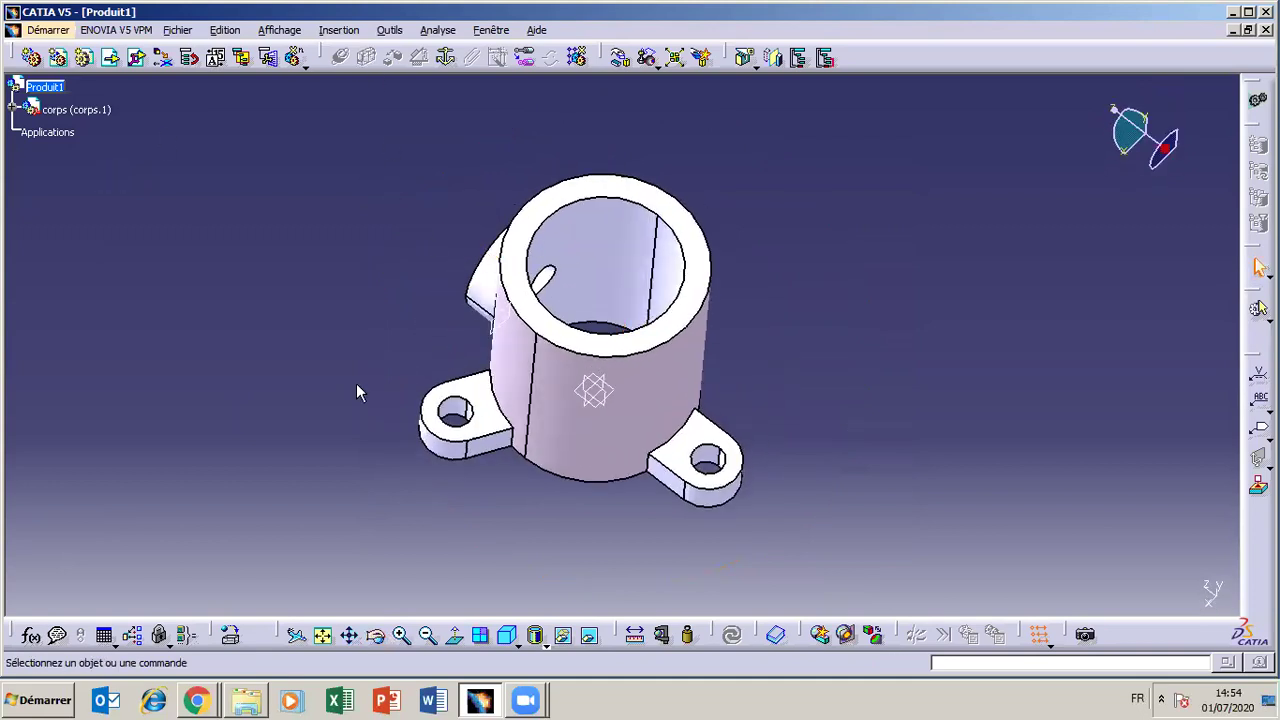
Anchor the corps component in Produit1 with a Fix constraint.
{"action": "left_click", "coordinate": [376, 635]}
{"action": "left_click_drag", "start_coordinate": [571, 449], "coordinate": [657, 474]}
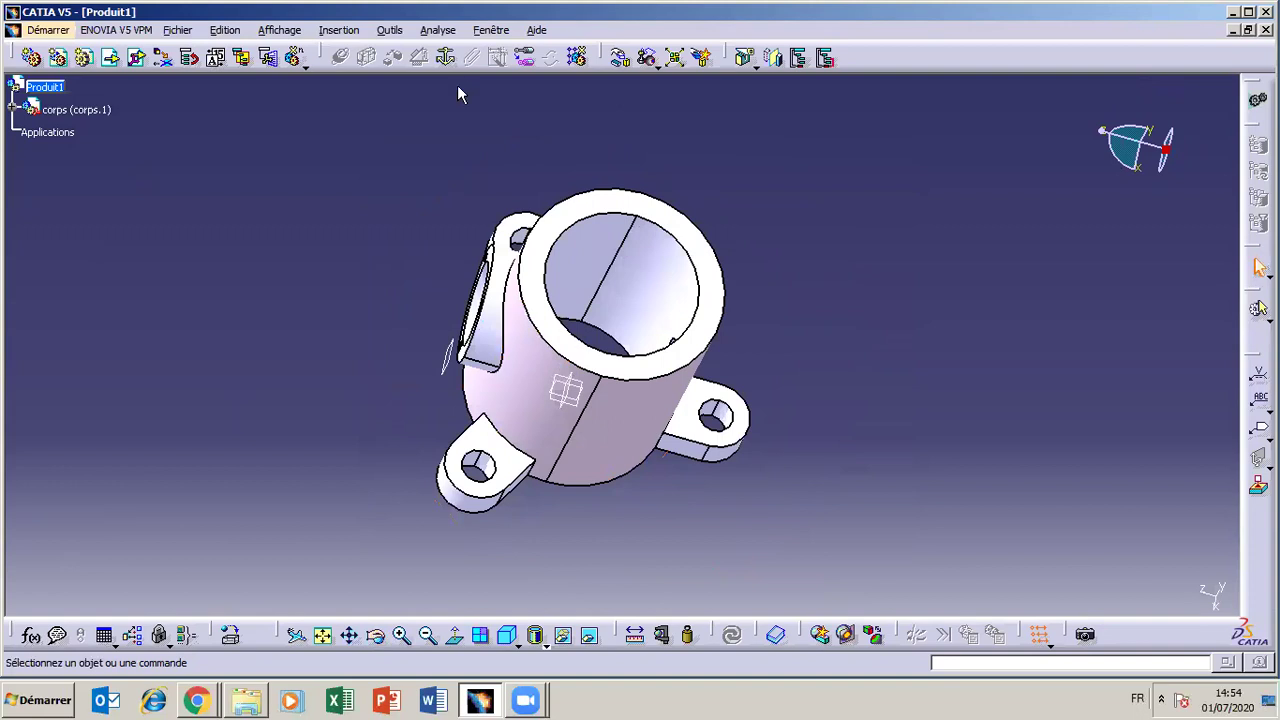
{"action": "left_click", "coordinate": [12, 108]}
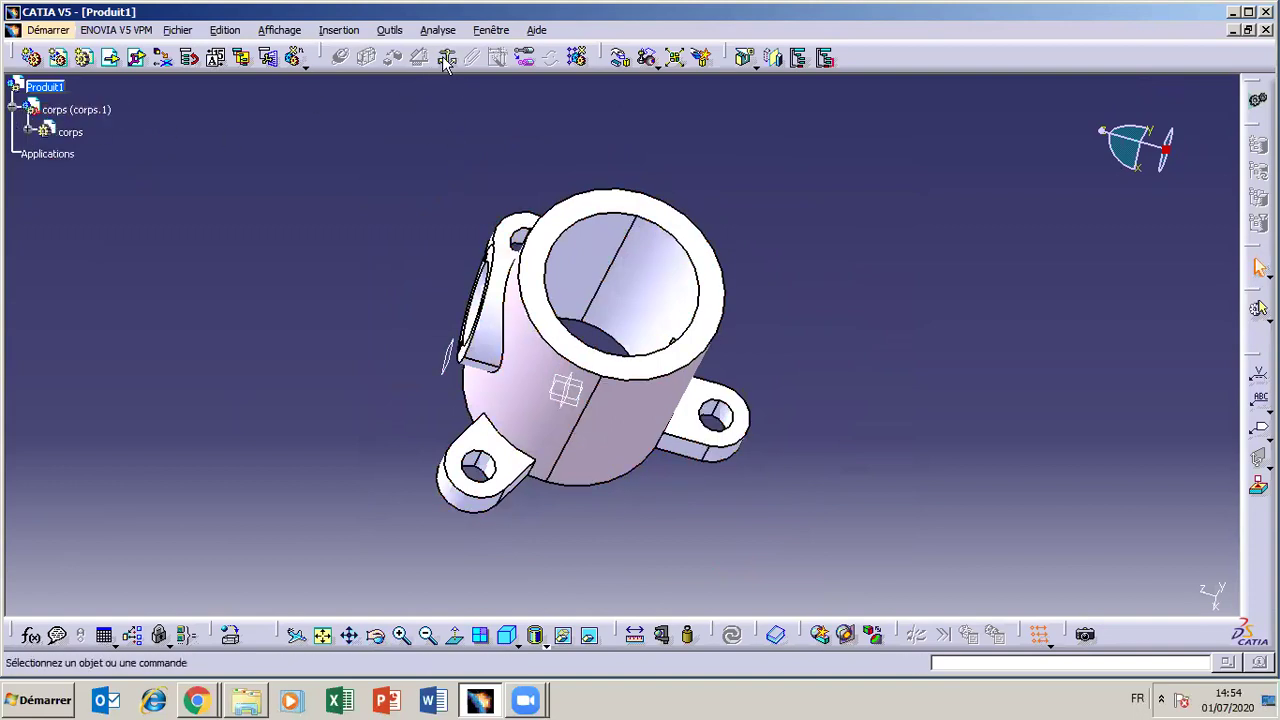
{"action": "left_click", "coordinate": [29, 131]}
{"action": "left_click", "coordinate": [70, 132]}
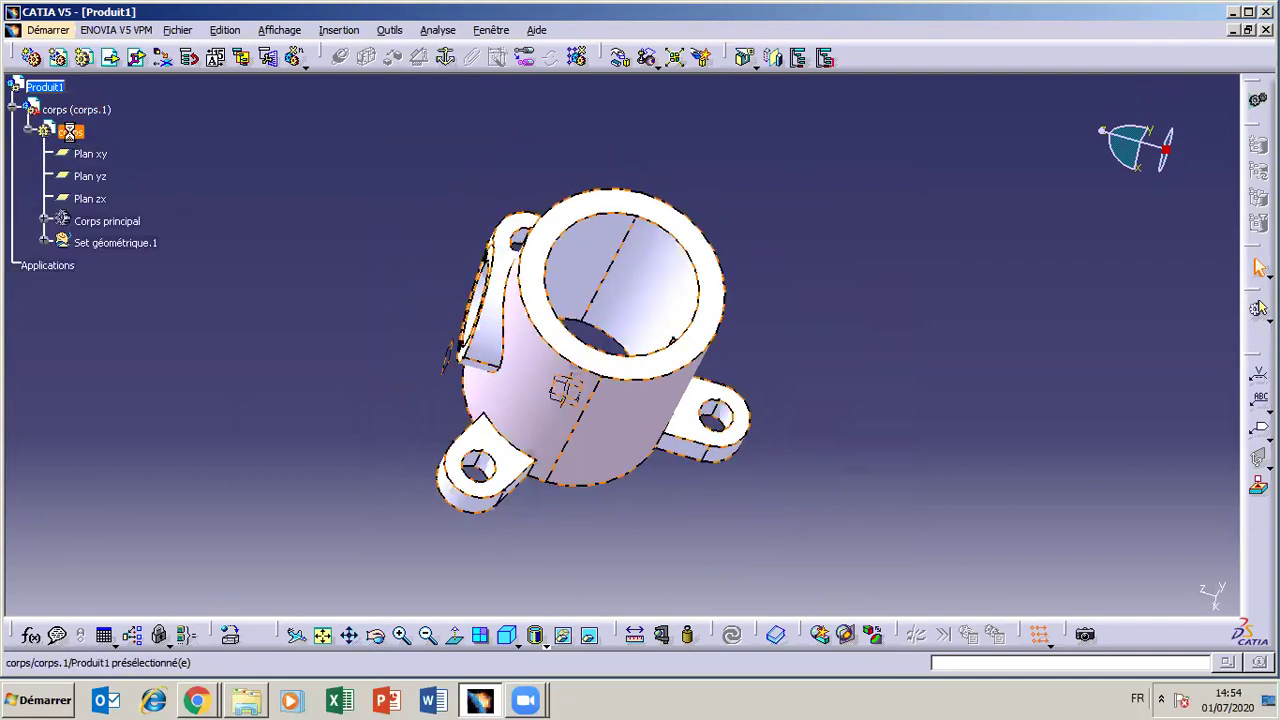
{"action": "left_click", "coordinate": [447, 58]}
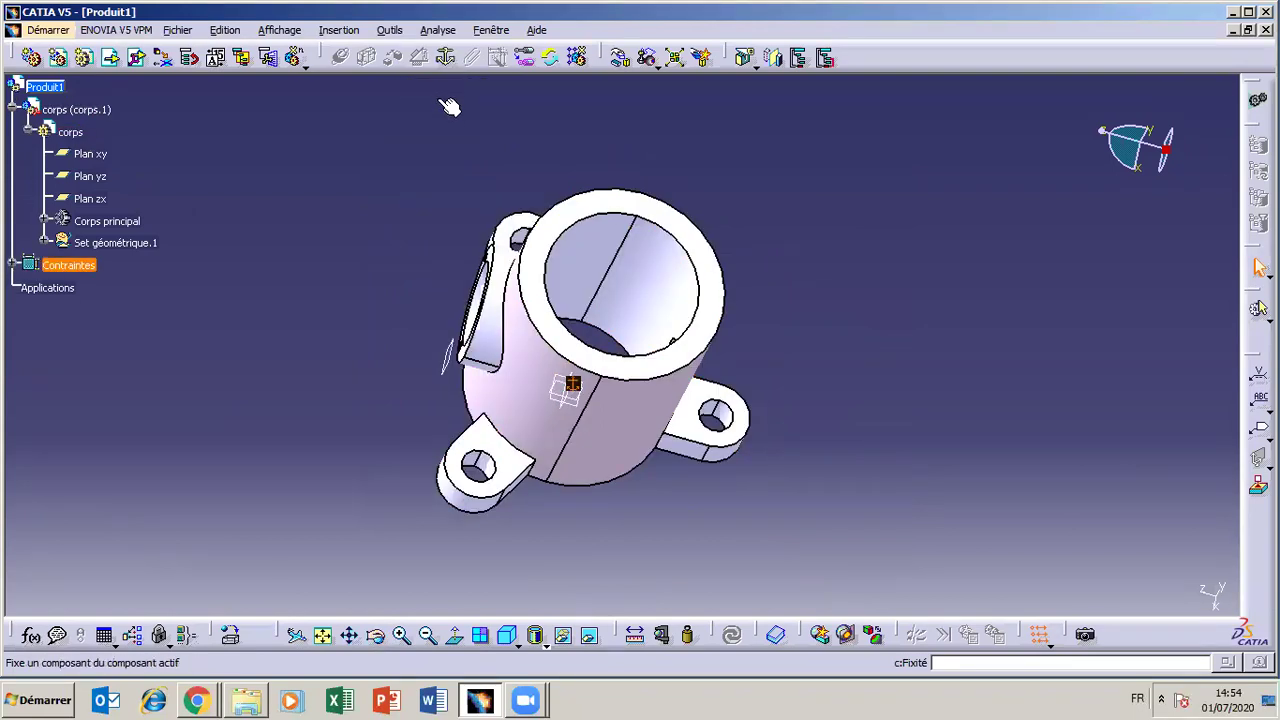
{"action": "left_click", "coordinate": [12, 265]}
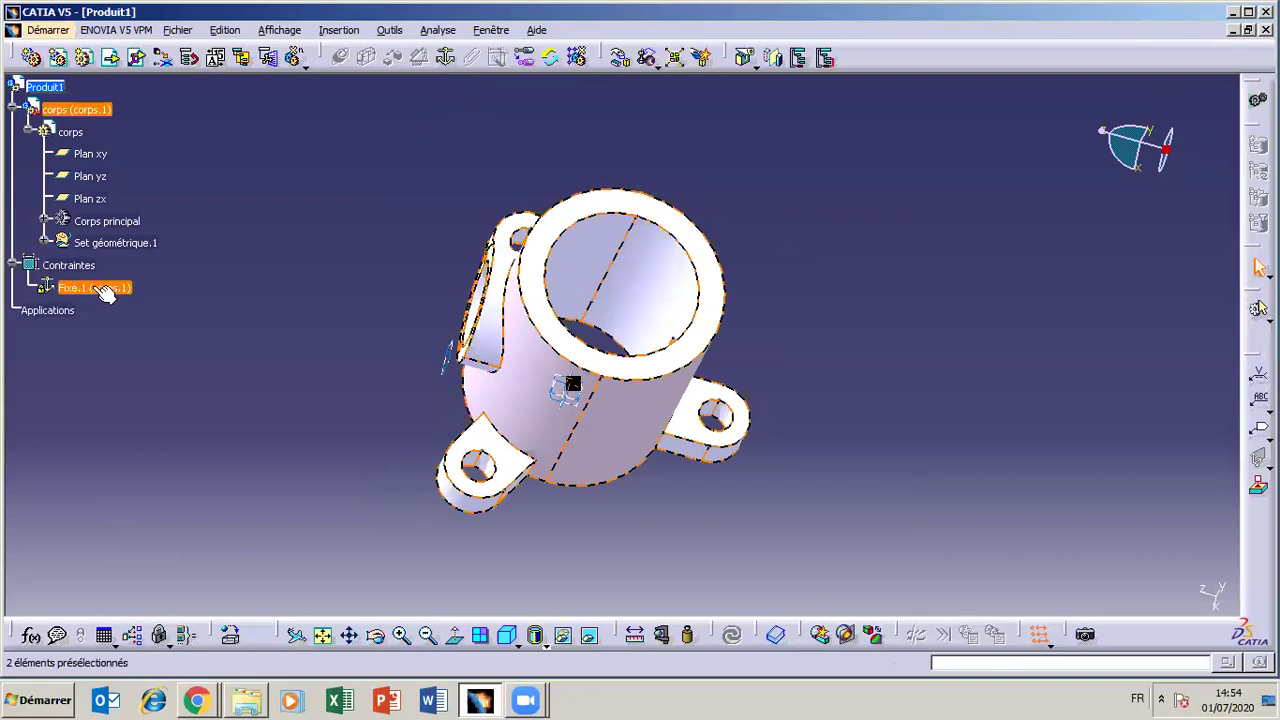
{"action": "left_click", "coordinate": [268, 370]}
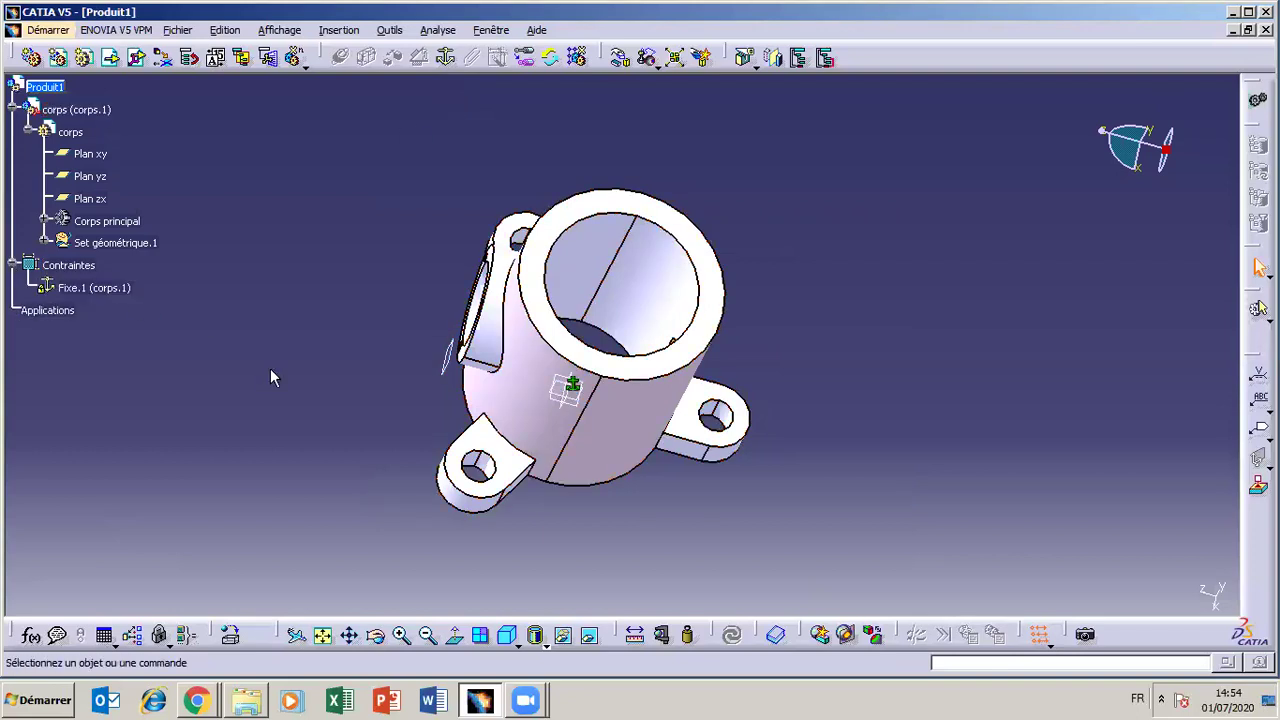
{"action": "left_click", "coordinate": [375, 636]}
{"action": "left_click_drag", "start_coordinate": [718, 295], "coordinate": [795, 295]}
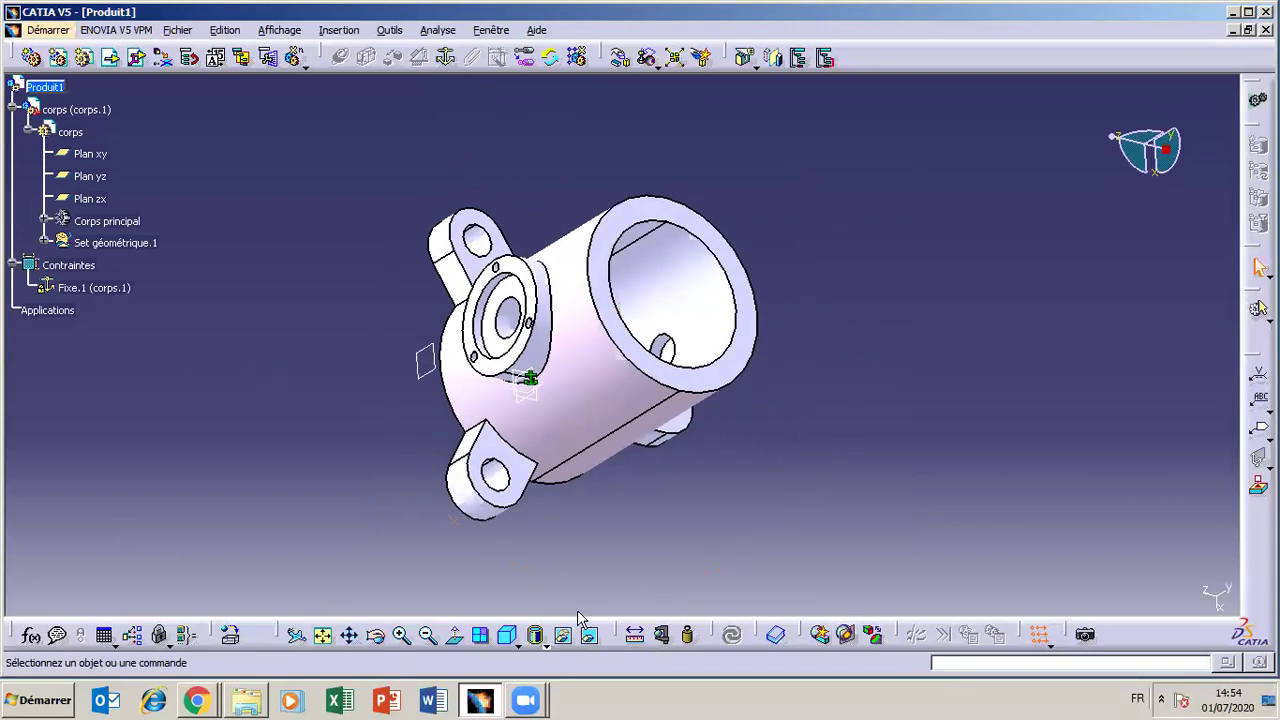
Switch to 43_Tutorial_assemblage_Vanne.pdf in Chrome, read sections 3 to 5 on anchoring, inserting and manipulating components, and return to CATIA.
{"action": "left_click", "coordinate": [205, 705]}
{"action": "left_click", "coordinate": [195, 657]}
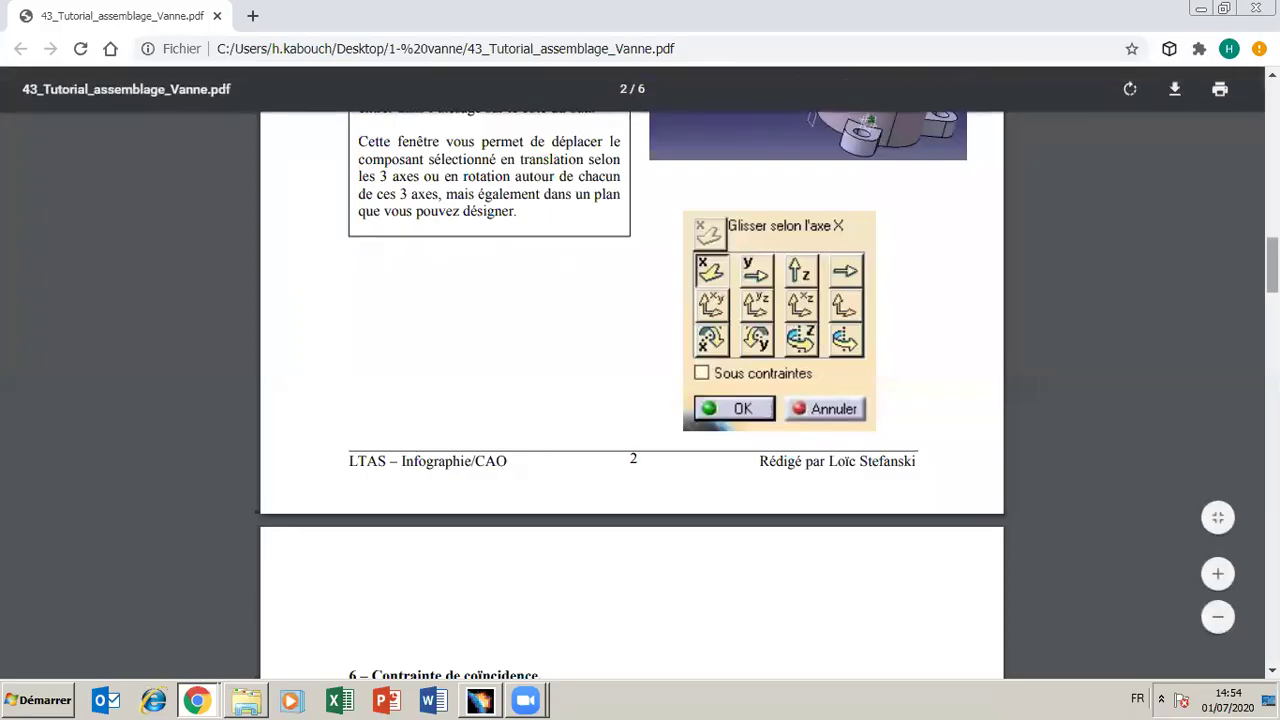
{"action": "scroll", "coordinate": [632, 400], "scroll_direction": "up", "scroll_amount": 8}
{"action": "scroll", "coordinate": [1238, 253], "scroll_direction": "down", "scroll_amount": 3}
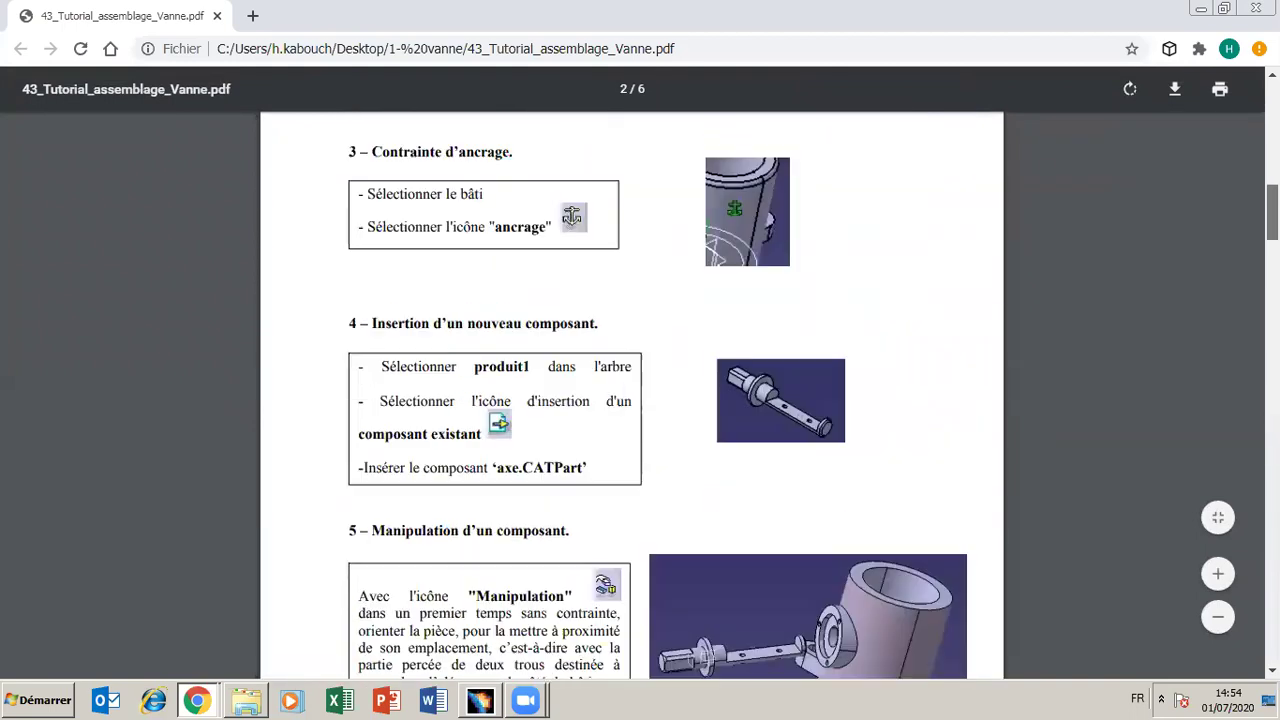
{"action": "scroll", "coordinate": [1238, 253], "scroll_direction": "up", "scroll_amount": 7}
{"action": "scroll", "coordinate": [1238, 253], "scroll_direction": "down", "scroll_amount": 6}
{"action": "scroll", "coordinate": [1238, 253], "scroll_direction": "up", "scroll_amount": 4}
{"action": "scroll", "coordinate": [1236, 240], "scroll_direction": "down", "scroll_amount": 10}
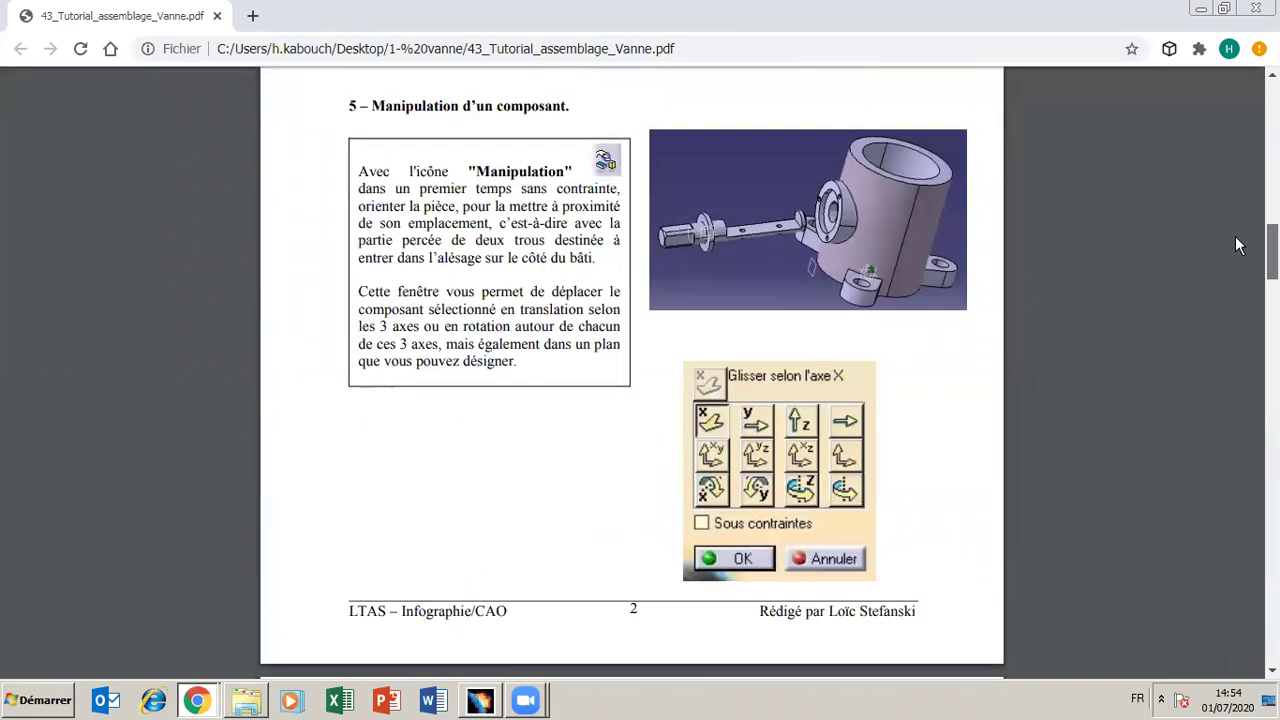
{"action": "scroll", "coordinate": [1235, 228], "scroll_direction": "up", "scroll_amount": 2}
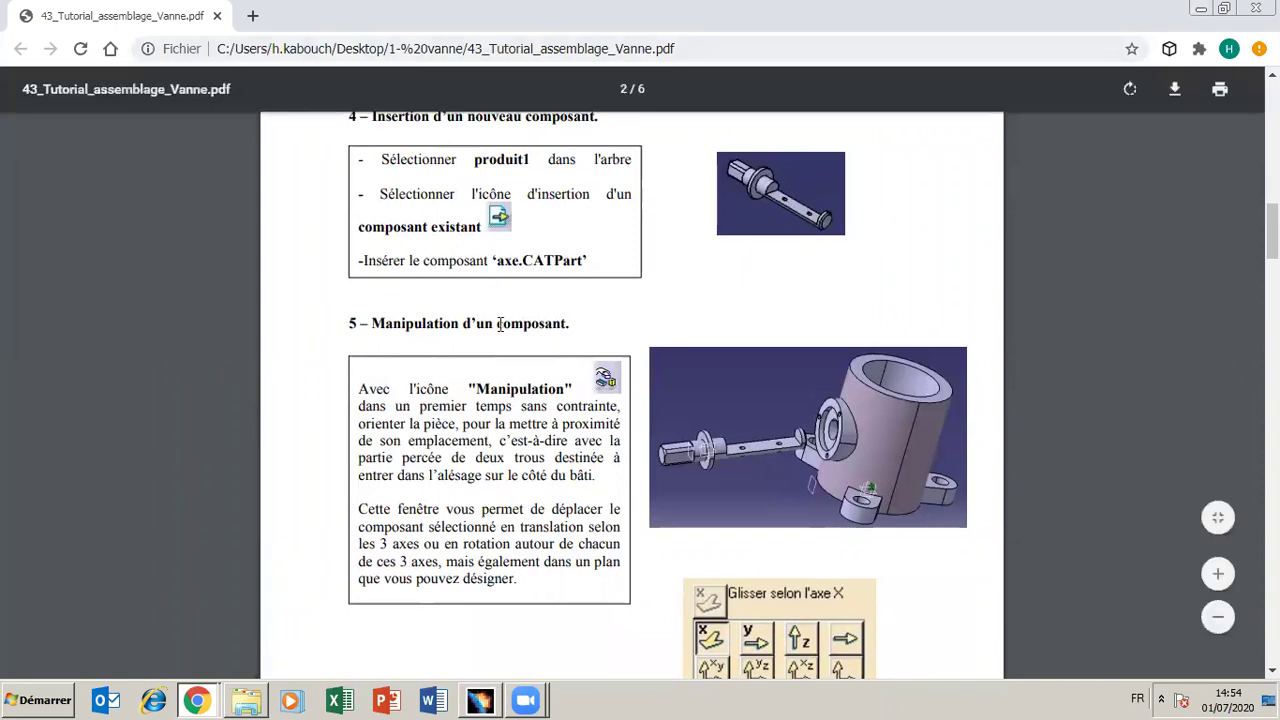
{"action": "left_click", "coordinate": [481, 700]}
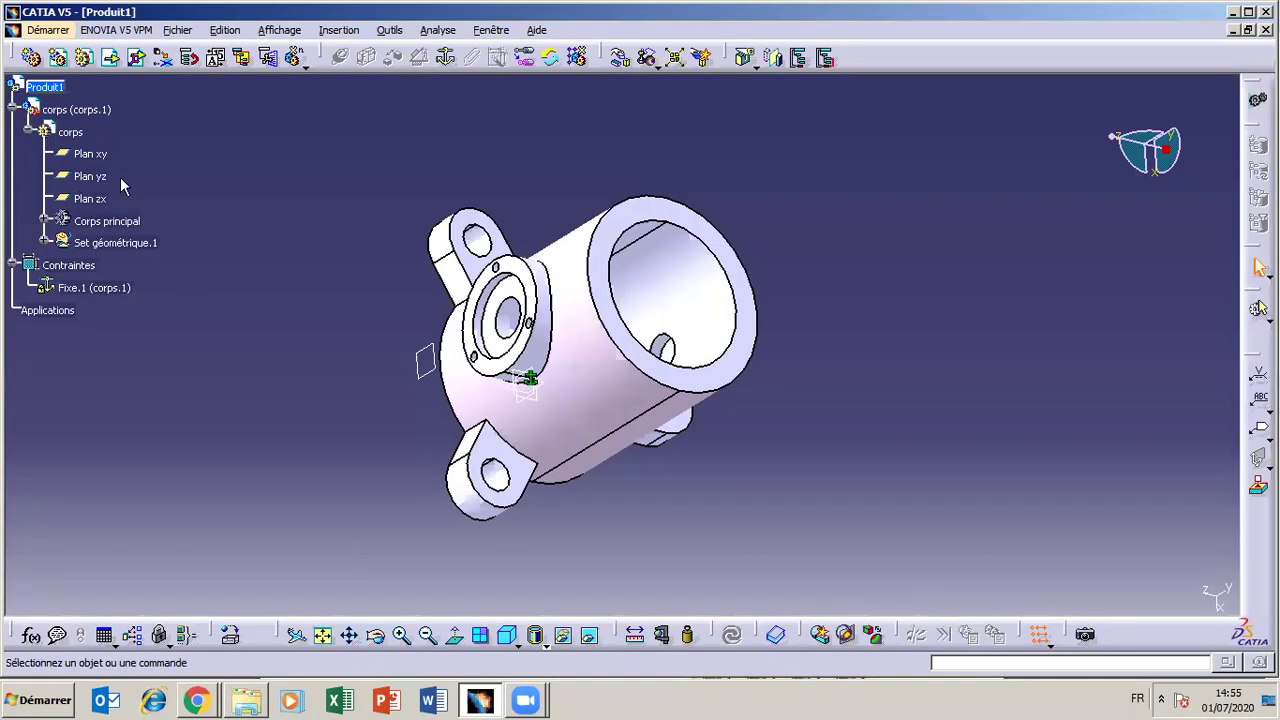
Insert the existing part axe from the "1- vanne" folder into Produit1.
{"action": "left_click", "coordinate": [63, 89]}
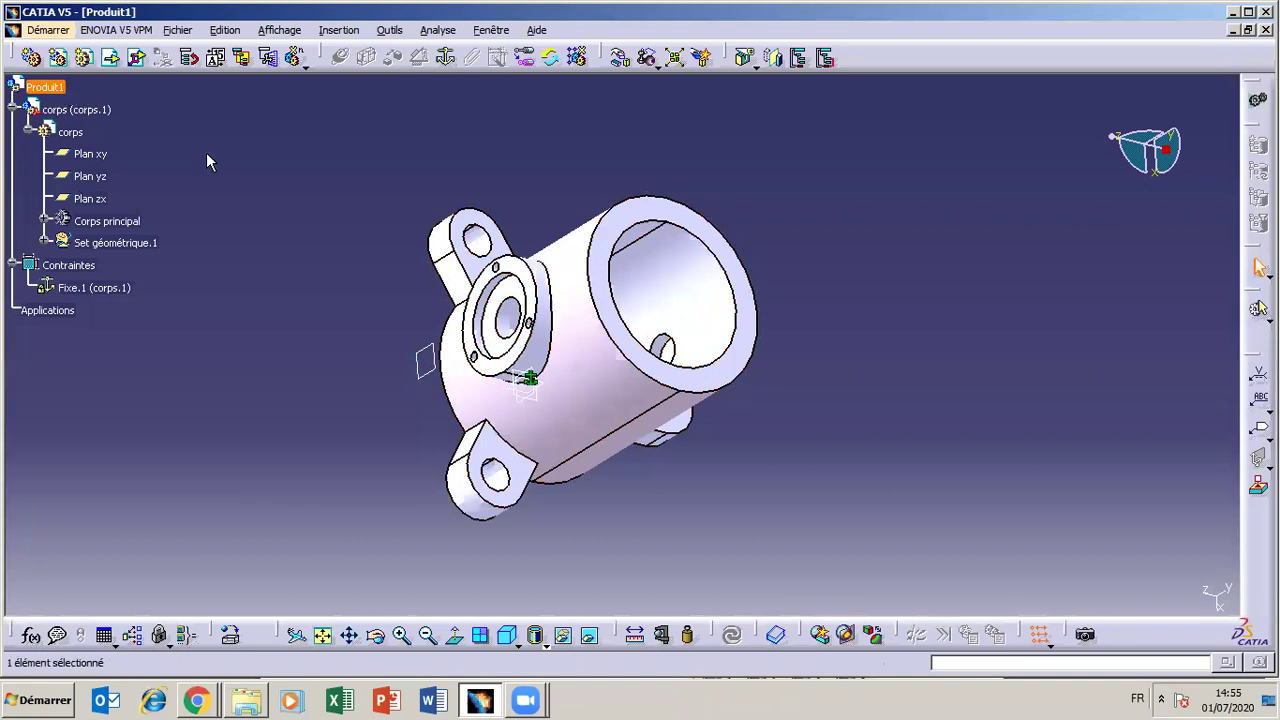
{"action": "left_click", "coordinate": [110, 60]}
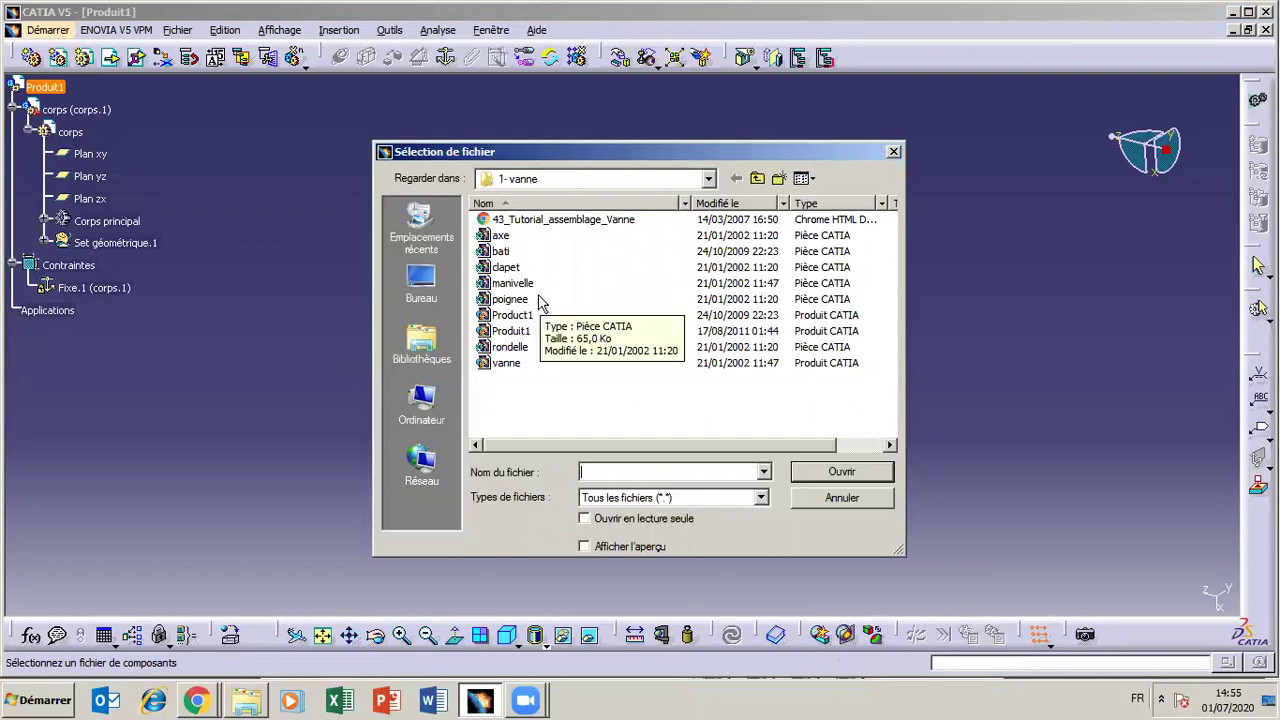
{"action": "left_click", "coordinate": [500, 236]}
{"action": "left_click", "coordinate": [886, 470]}
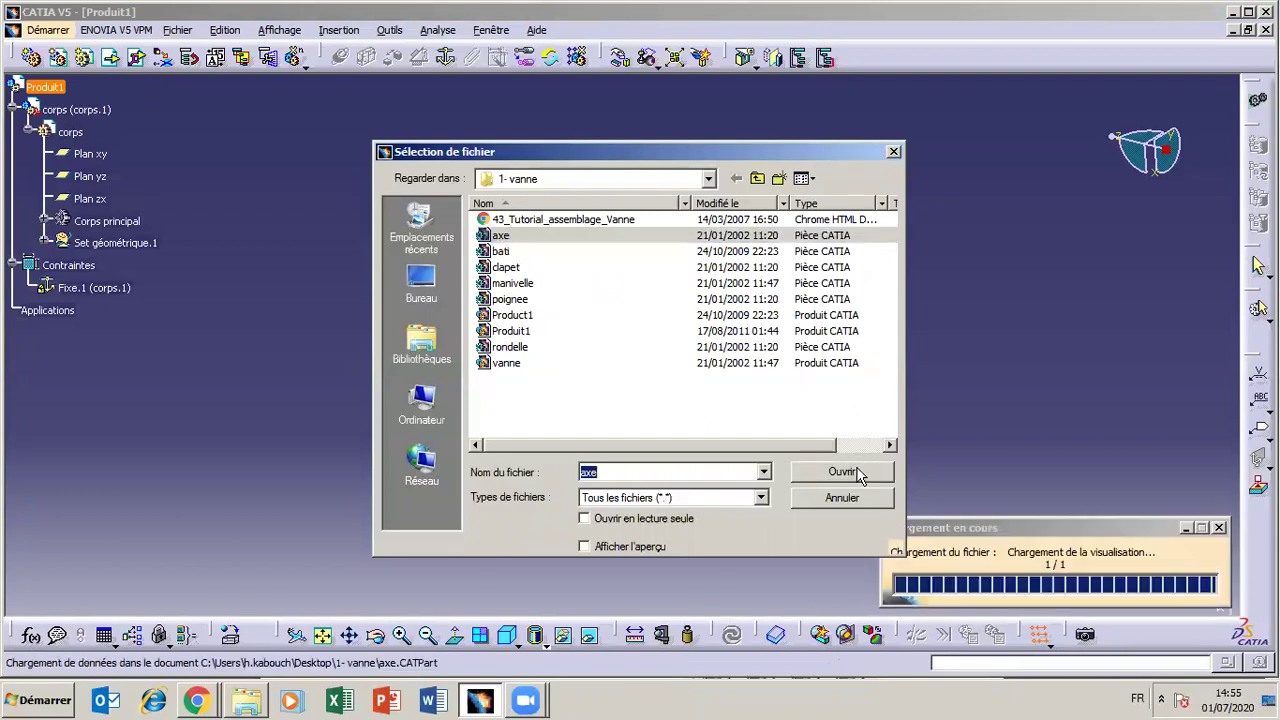
Move the axe component out of the body along the X and Y axes with the Manipulation tool.
{"action": "left_click", "coordinate": [376, 636]}
{"action": "left_click_drag", "start_coordinate": [665, 432], "coordinate": [569, 481]}
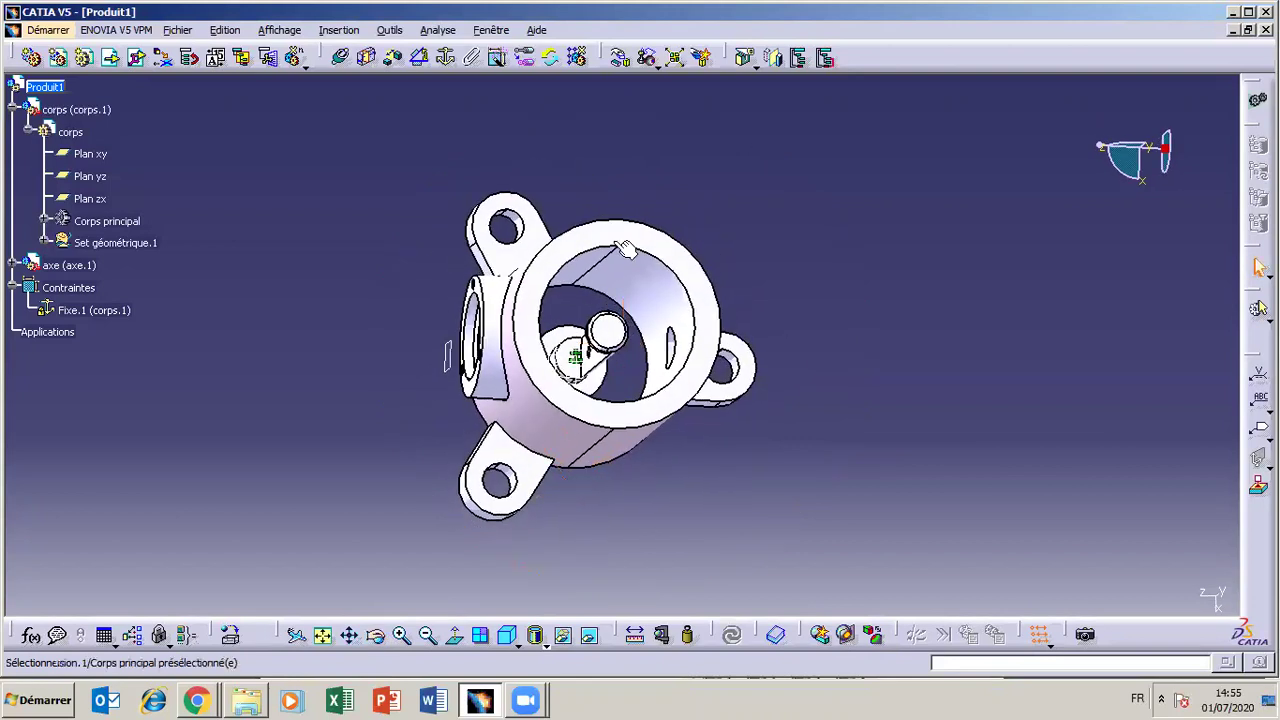
{"action": "left_click", "coordinate": [621, 62]}
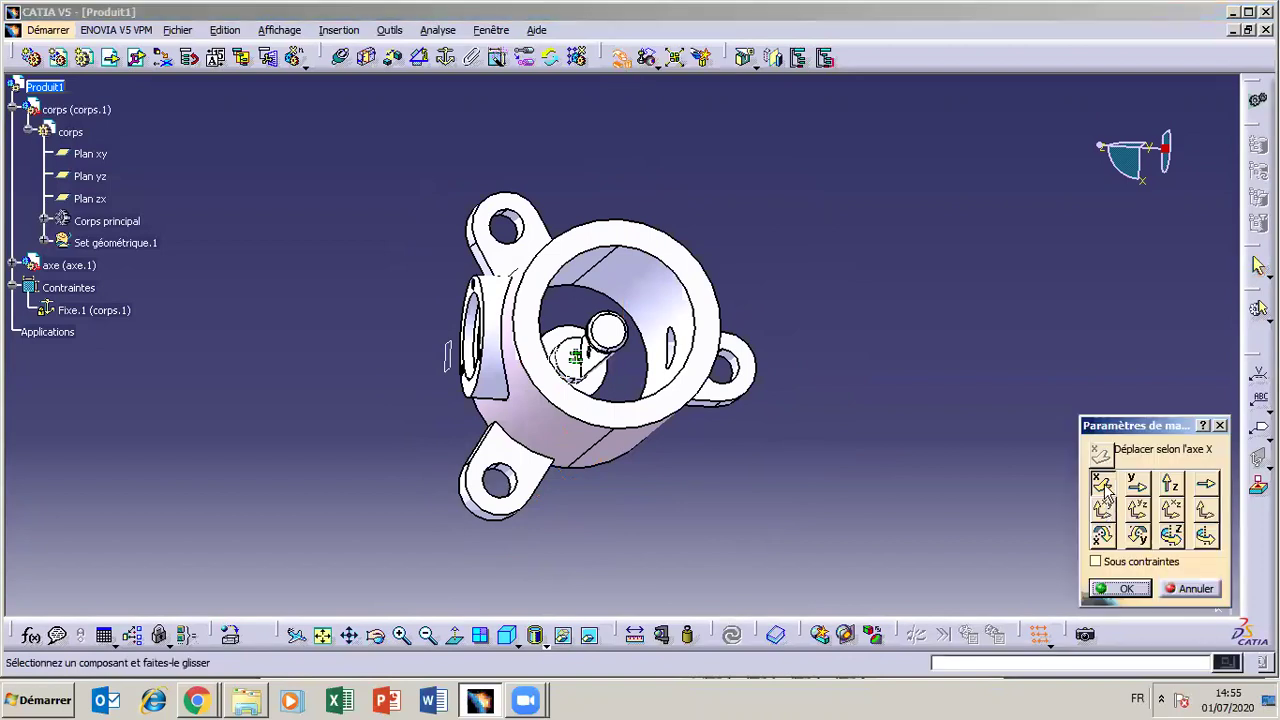
{"action": "left_click", "coordinate": [1103, 486]}
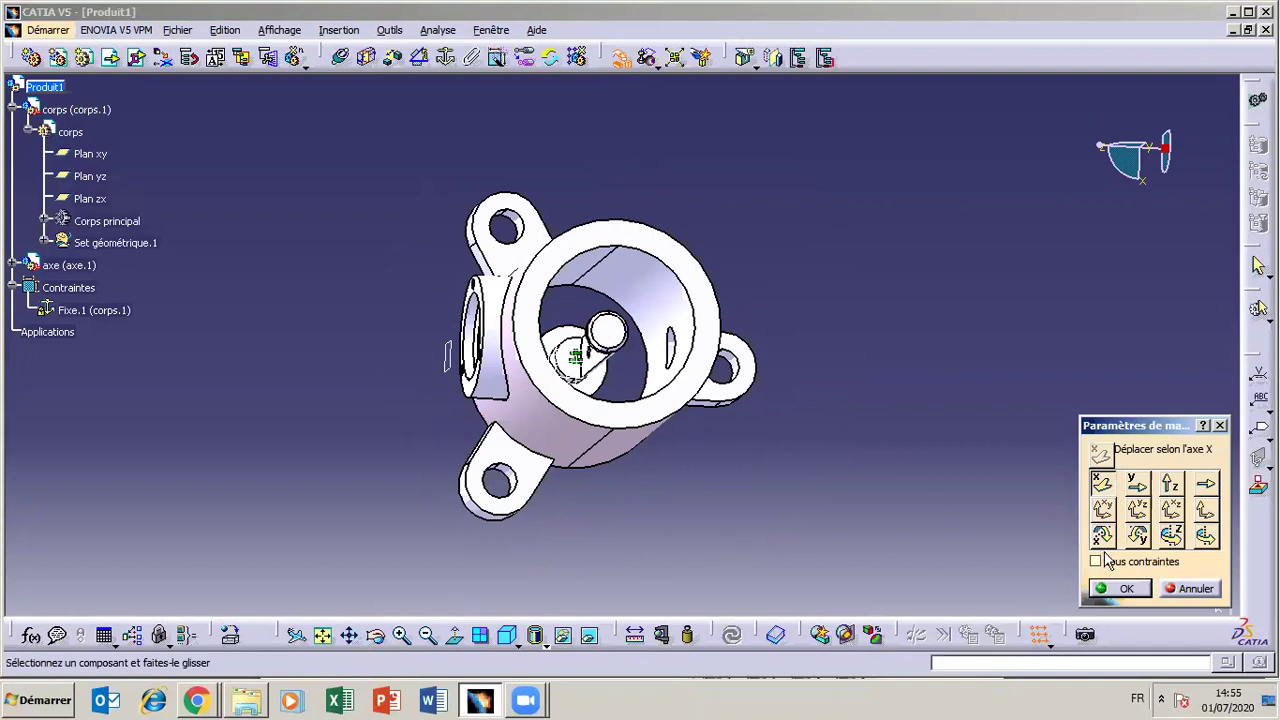
{"action": "left_click_drag", "start_coordinate": [605, 345], "coordinate": [429, 314]}
{"action": "left_click", "coordinate": [1137, 484]}
{"action": "left_click_drag", "start_coordinate": [614, 370], "coordinate": [241, 330]}
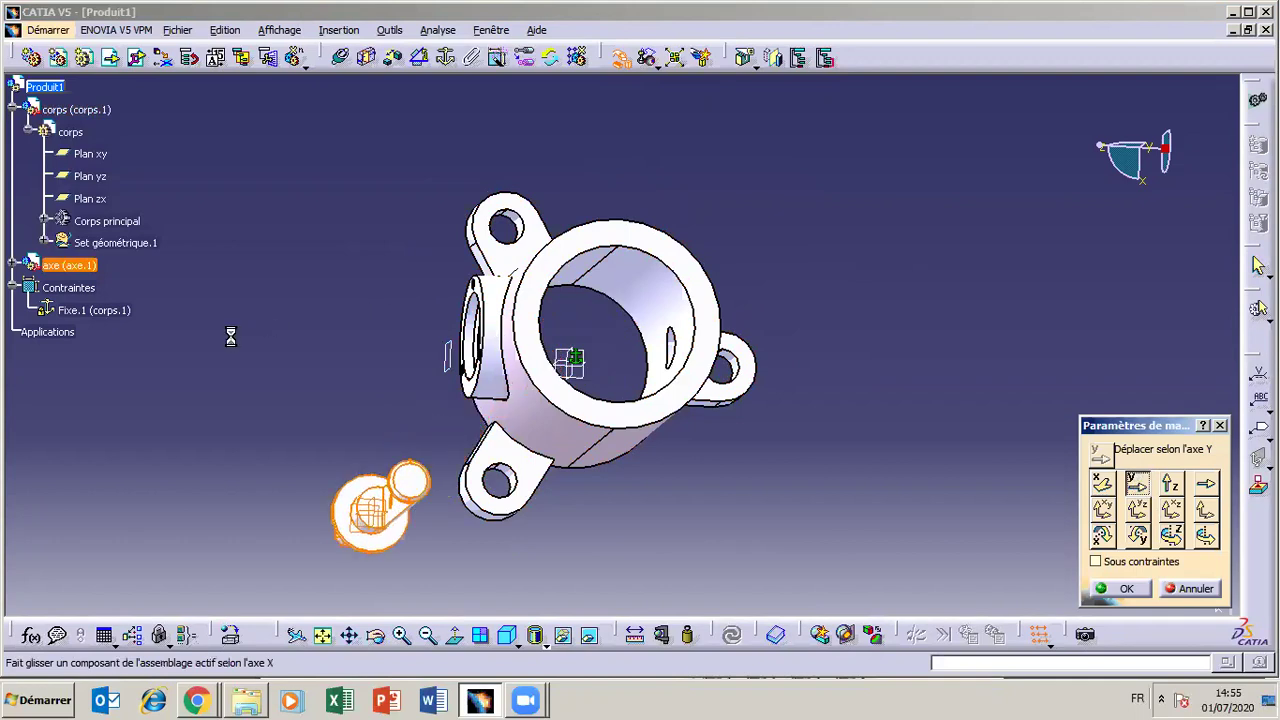
{"action": "left_click", "coordinate": [379, 636]}
{"action": "mouse_move", "coordinate": [520, 428]}
{"action": "left_mouse_down"}
{"action": "mouse_move", "coordinate": [544, 366]}
{"action": "mouse_move", "coordinate": [515, 428]}
{"action": "left_mouse_up"}
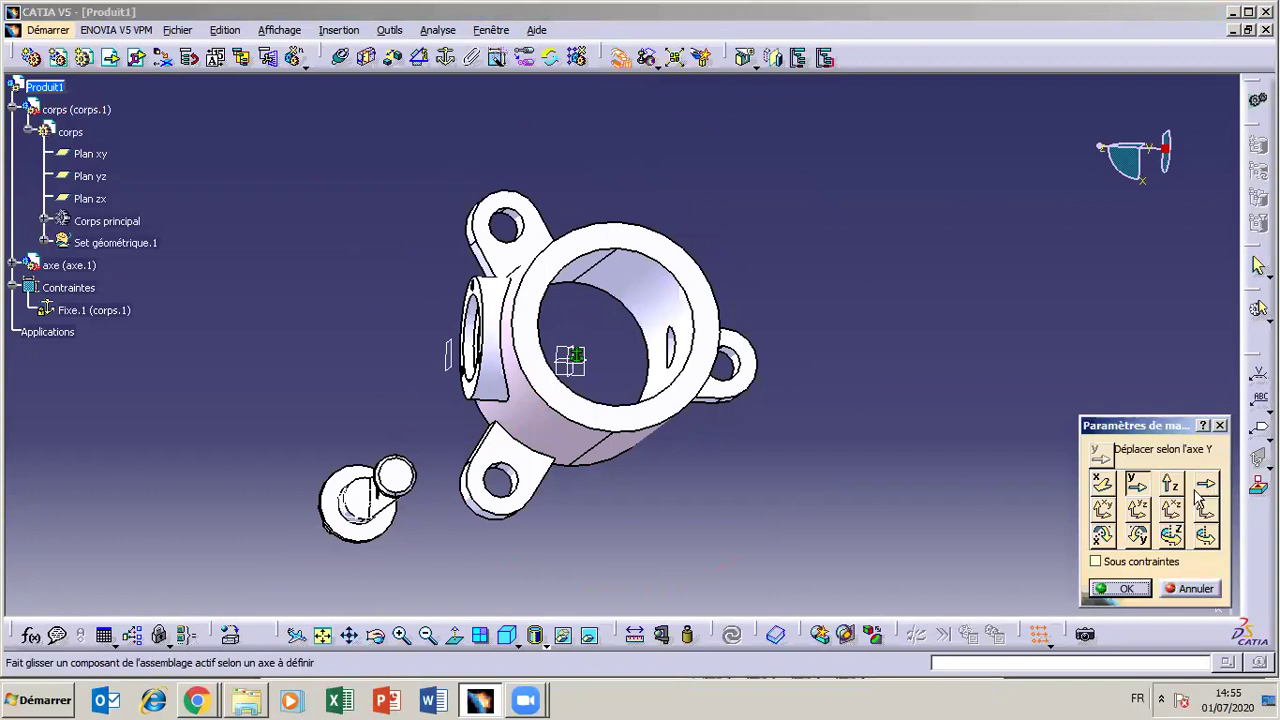
Shift the axe component along the Z axis and then along the X axis, keeping it clear of the body.
{"action": "left_click", "coordinate": [1171, 484]}
{"action": "left_click_drag", "start_coordinate": [322, 535], "coordinate": [658, 346]}
{"action": "left_click", "coordinate": [1102, 484]}
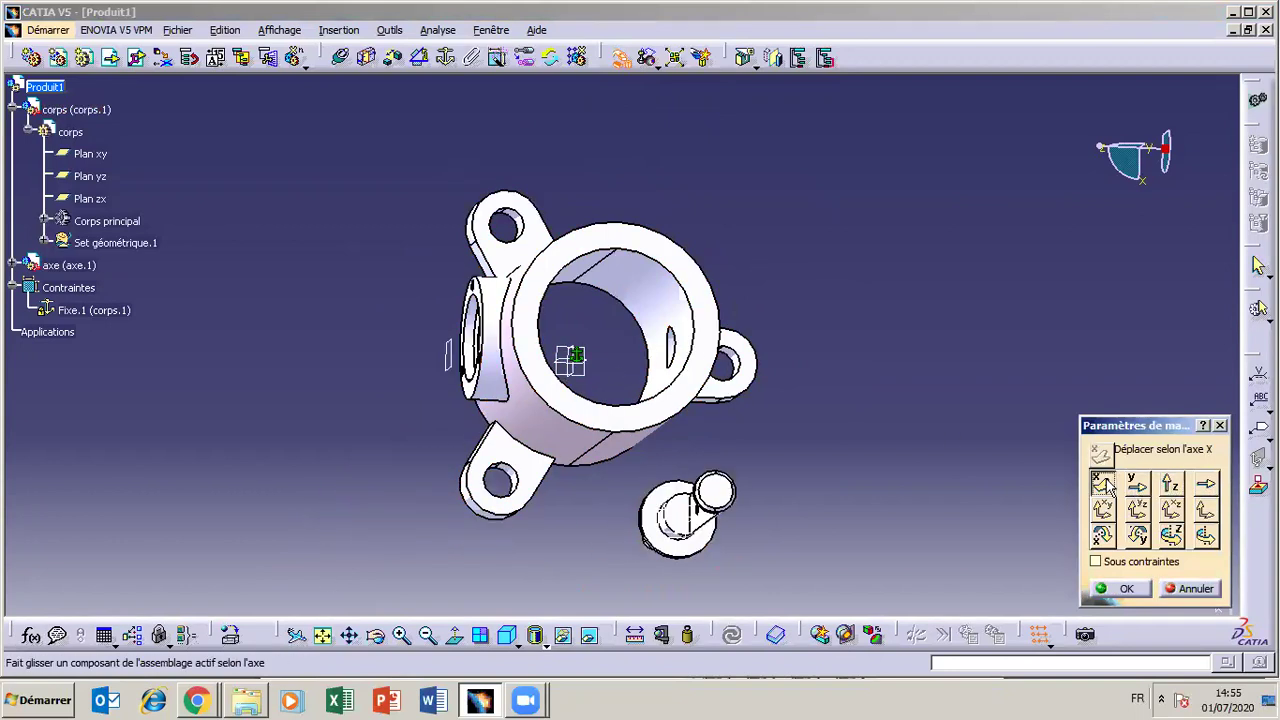
{"action": "left_click_drag", "start_coordinate": [676, 528], "coordinate": [931, 200]}
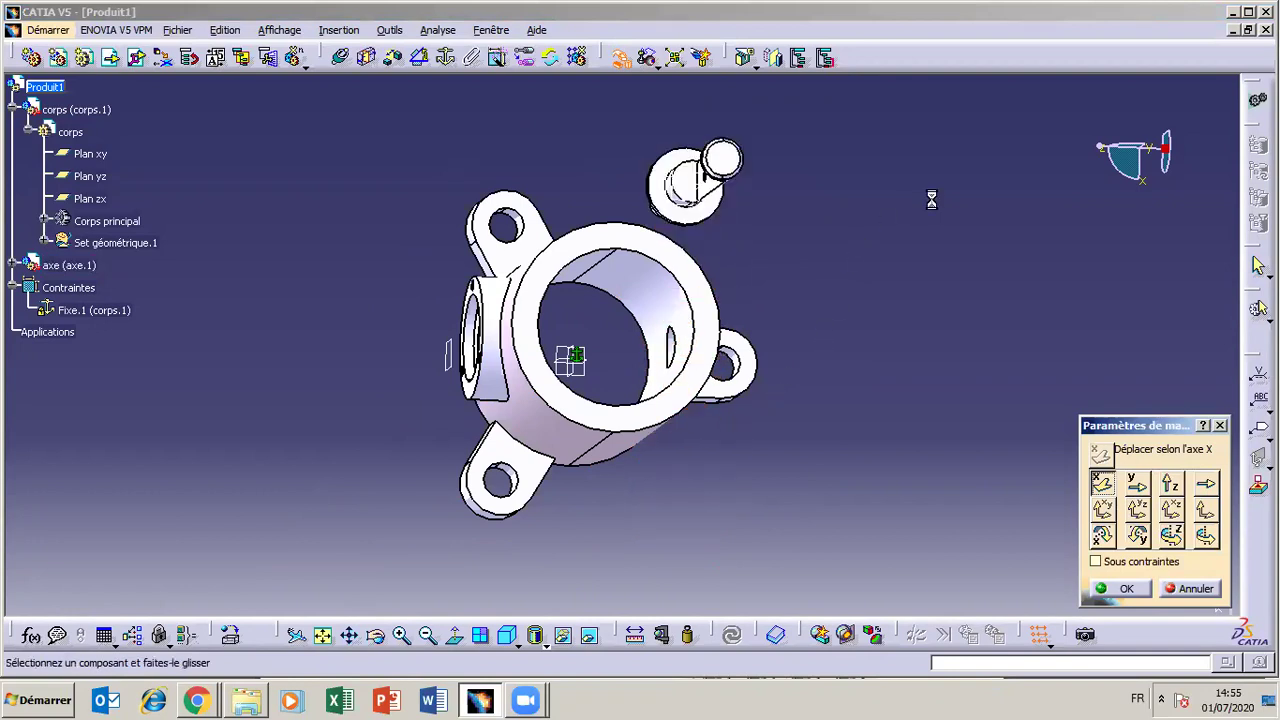
{"action": "left_click", "coordinate": [378, 640]}
{"action": "left_click_drag", "start_coordinate": [605, 300], "coordinate": [700, 297]}
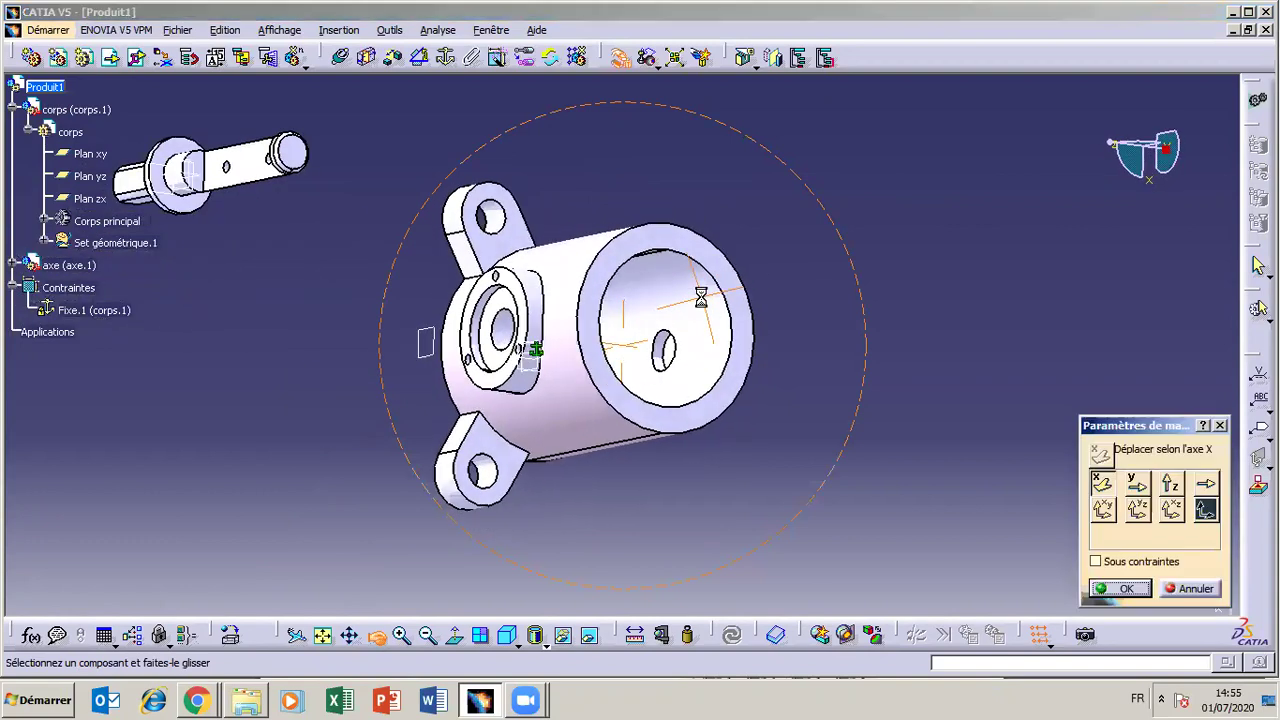
Shift the axe component along Y and Z until its drilled end faces the body's side bore, and finish the manipulation.
{"action": "left_click", "coordinate": [1136, 486]}
{"action": "left_click_drag", "start_coordinate": [205, 187], "coordinate": [345, 187]}
{"action": "left_click", "coordinate": [375, 635]}
{"action": "left_click_drag", "start_coordinate": [571, 428], "coordinate": [609, 347]}
{"action": "left_click", "coordinate": [621, 57]}
{"action": "left_click", "coordinate": [1171, 484]}
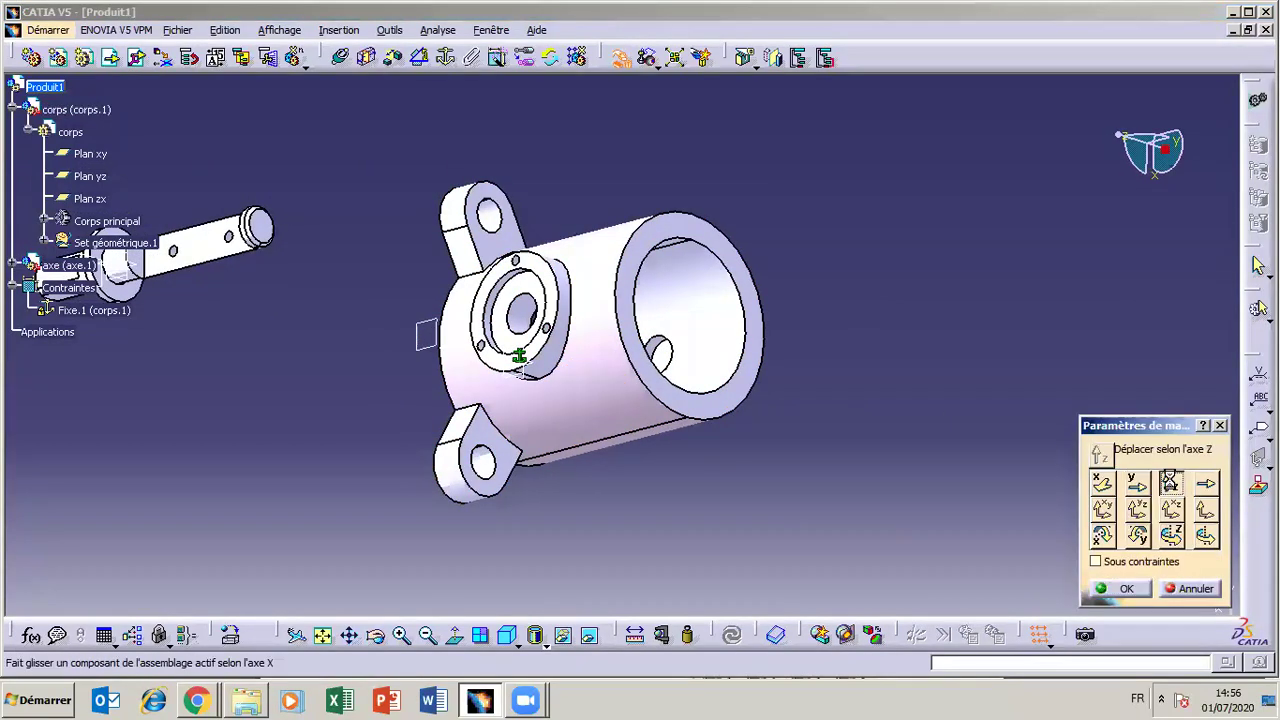
{"action": "left_click_drag", "start_coordinate": [248, 230], "coordinate": [333, 338]}
{"action": "left_click", "coordinate": [375, 635]}
{"action": "mouse_move", "coordinate": [571, 391]}
{"action": "left_mouse_down"}
{"action": "mouse_move", "coordinate": [663, 391]}
{"action": "mouse_move", "coordinate": [622, 413]}
{"action": "mouse_move", "coordinate": [471, 368]}
{"action": "mouse_move", "coordinate": [574, 366]}
{"action": "left_mouse_up"}
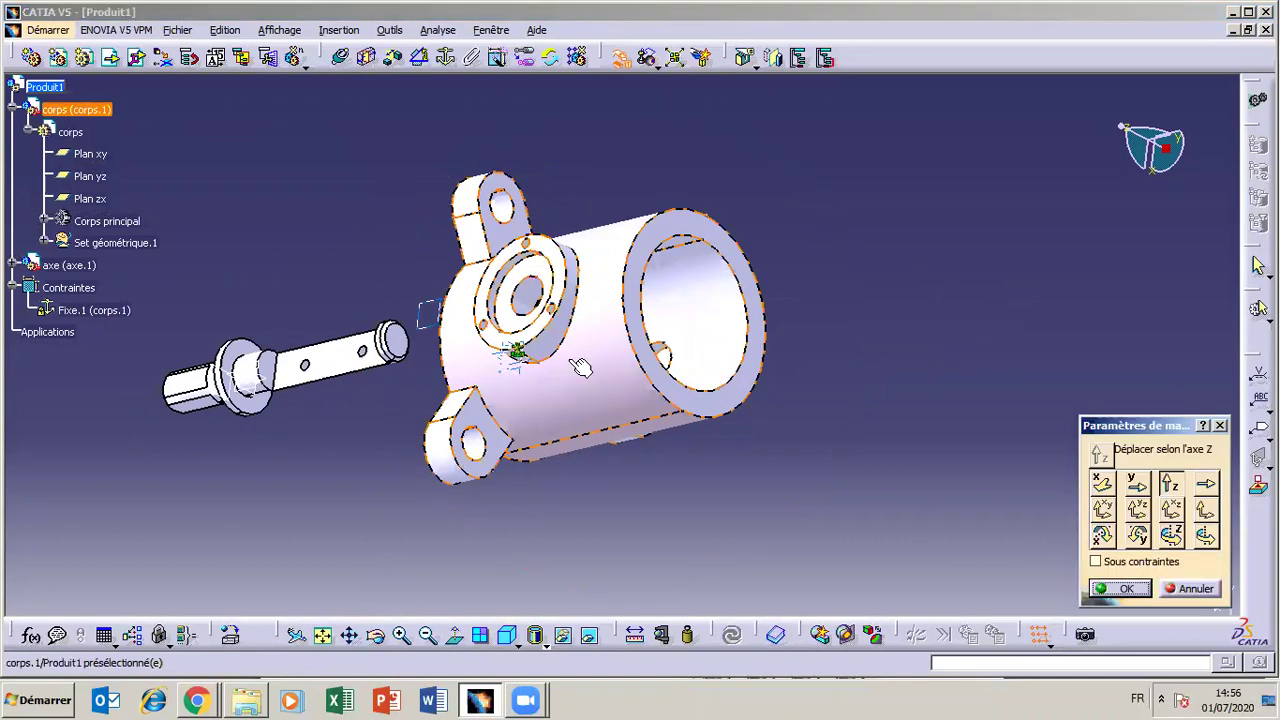
{"action": "left_click", "coordinate": [1133, 590]}
{"action": "left_click", "coordinate": [350, 636]}
{"action": "left_click_drag", "start_coordinate": [435, 506], "coordinate": [457, 510]}
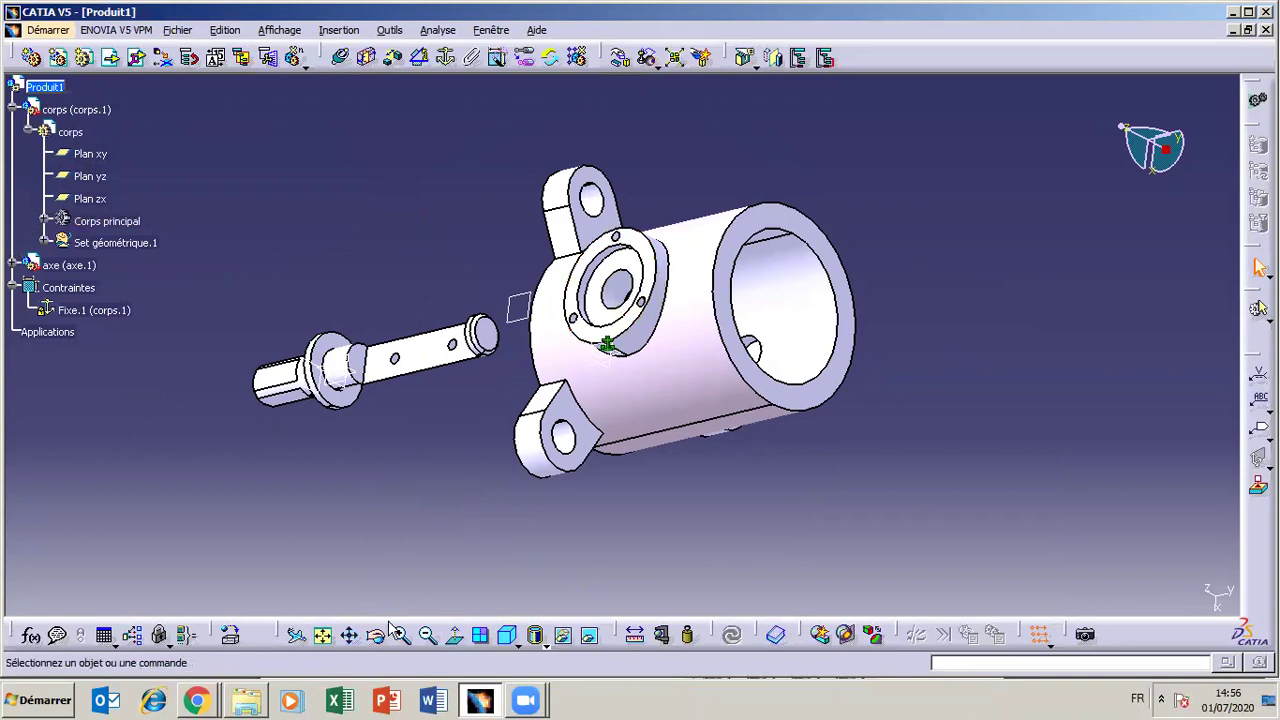
Switch to the PDF tutorial in Chrome, read section 6 on the coincidence constraint, and return to CATIA.
{"action": "left_click", "coordinate": [213, 705]}
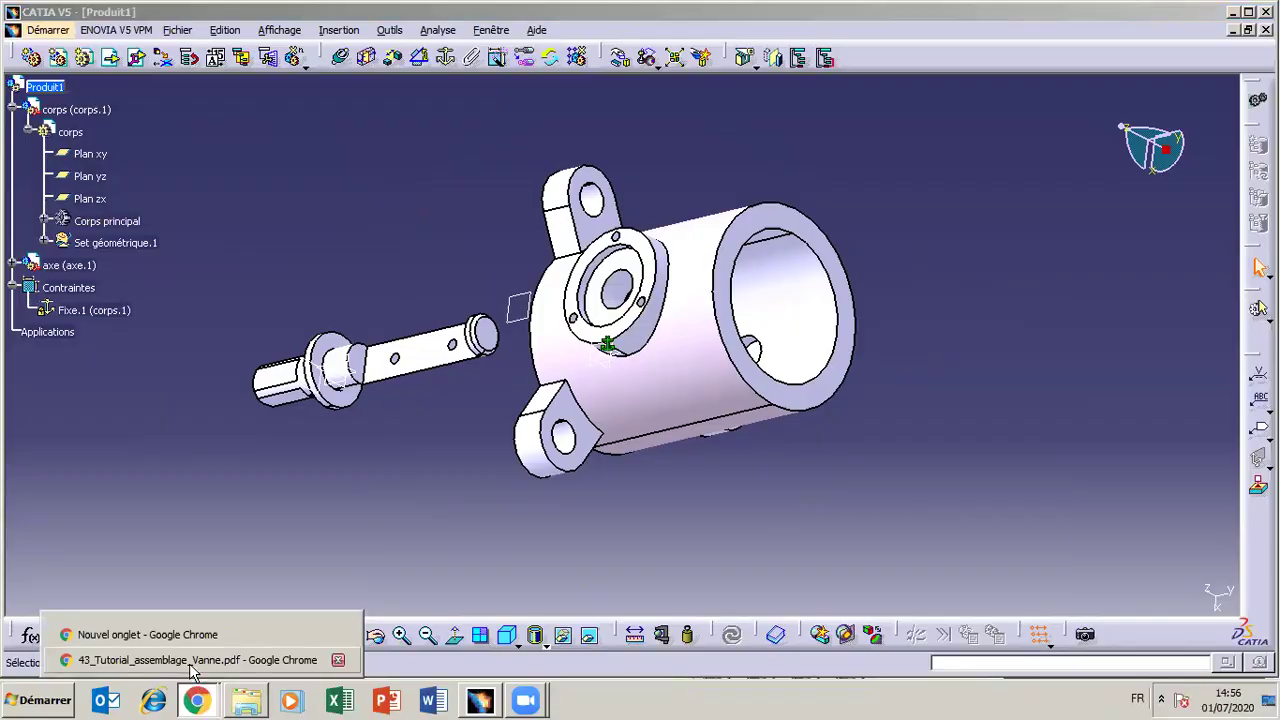
{"action": "left_click", "coordinate": [191, 666]}
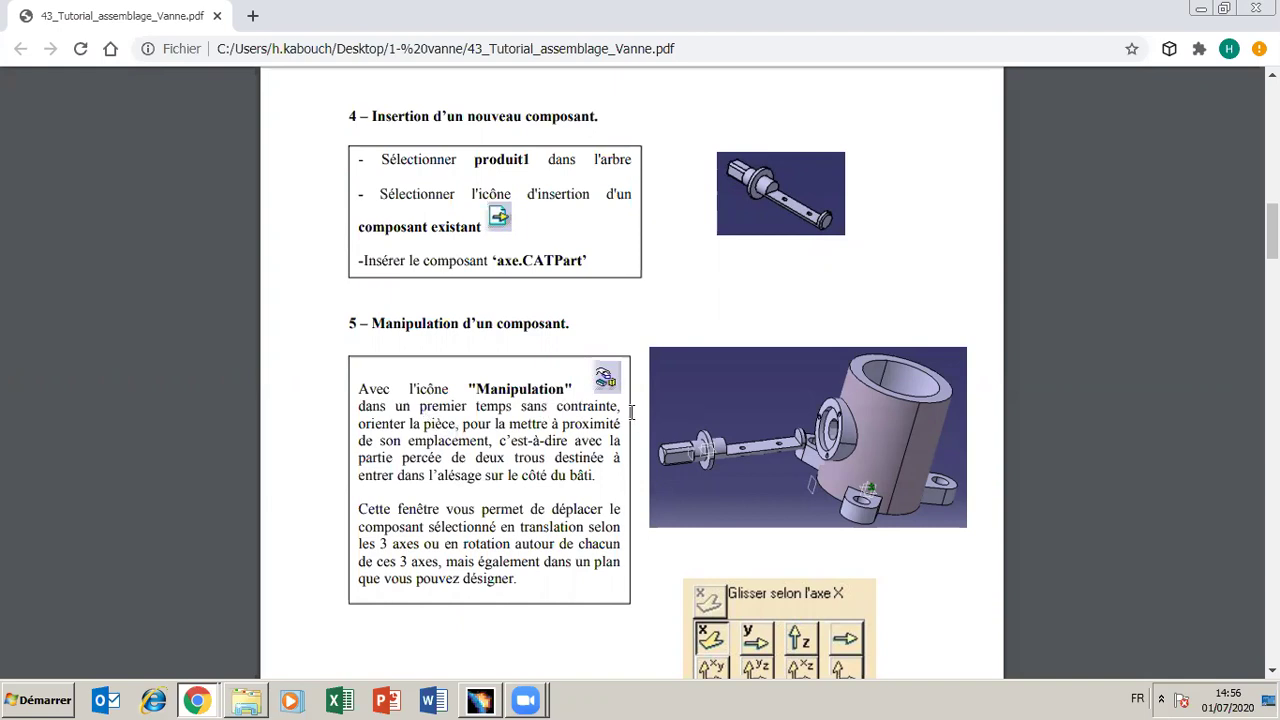
{"action": "left_click_drag", "start_coordinate": [1272, 232], "coordinate": [1272, 310]}
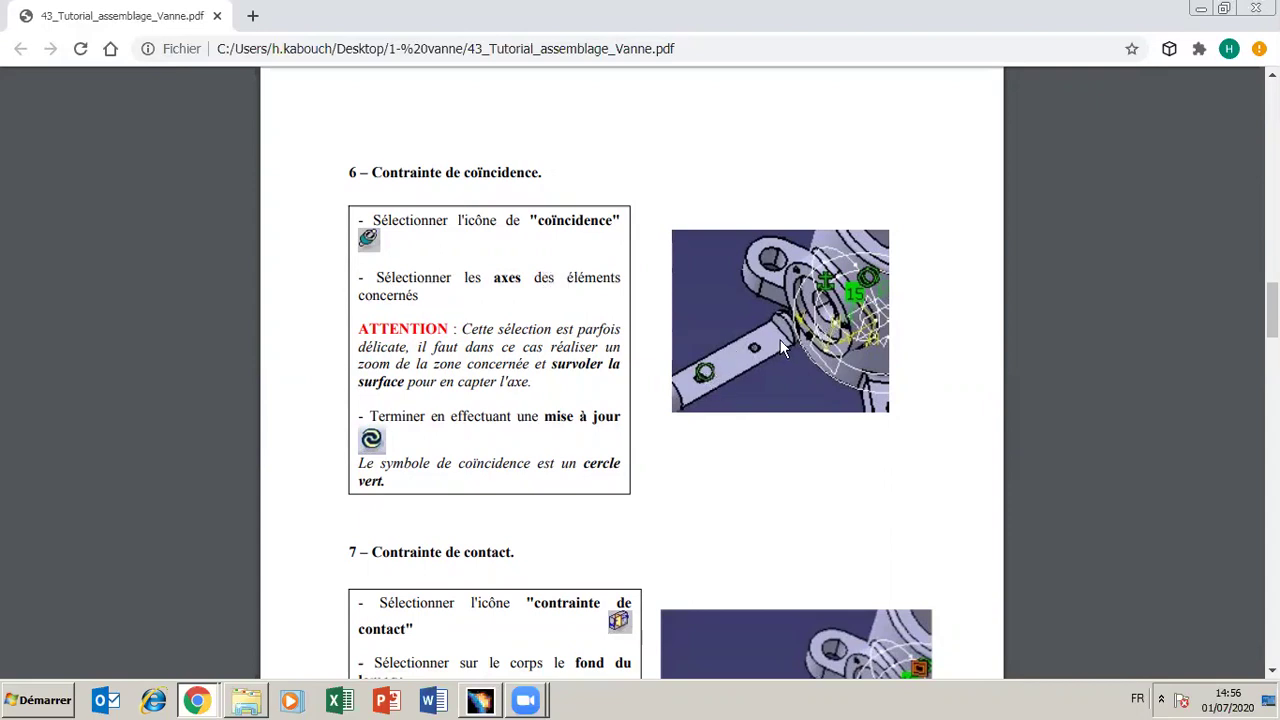
{"action": "scroll", "coordinate": [1272, 310], "scroll_direction": "down", "scroll_amount": 2}
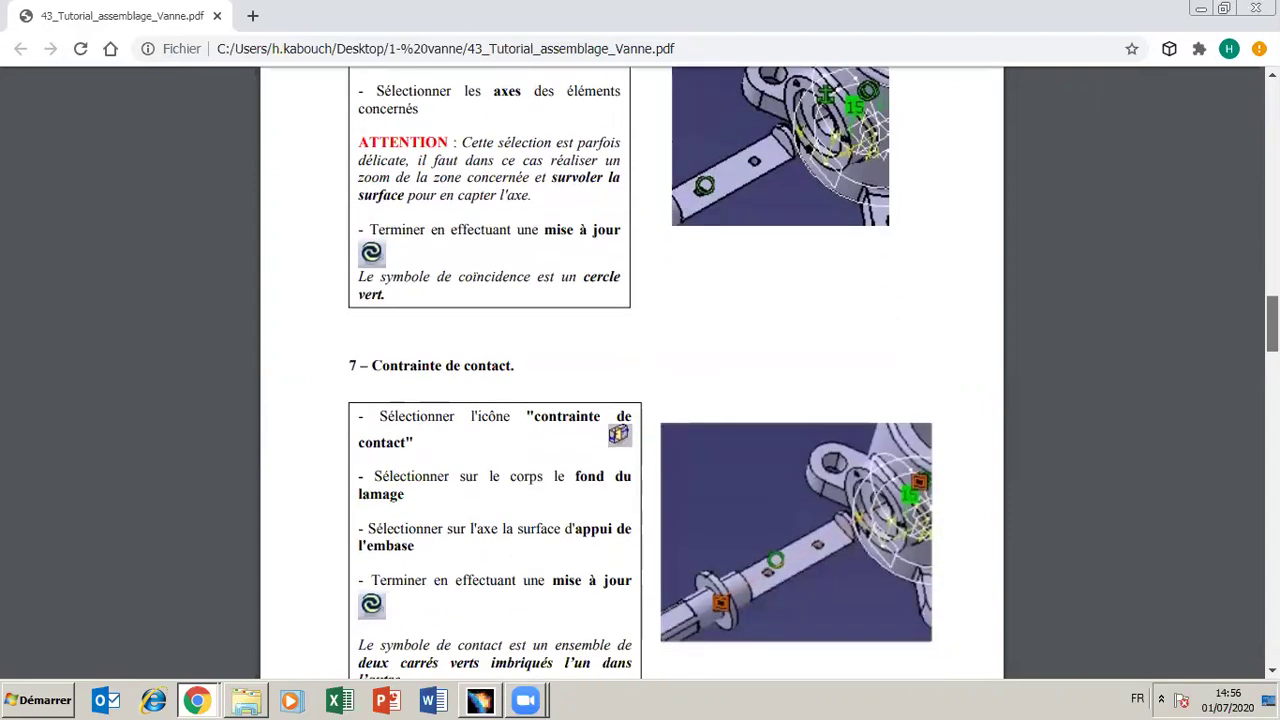
{"action": "scroll", "coordinate": [1272, 320], "scroll_direction": "up", "scroll_amount": 2}
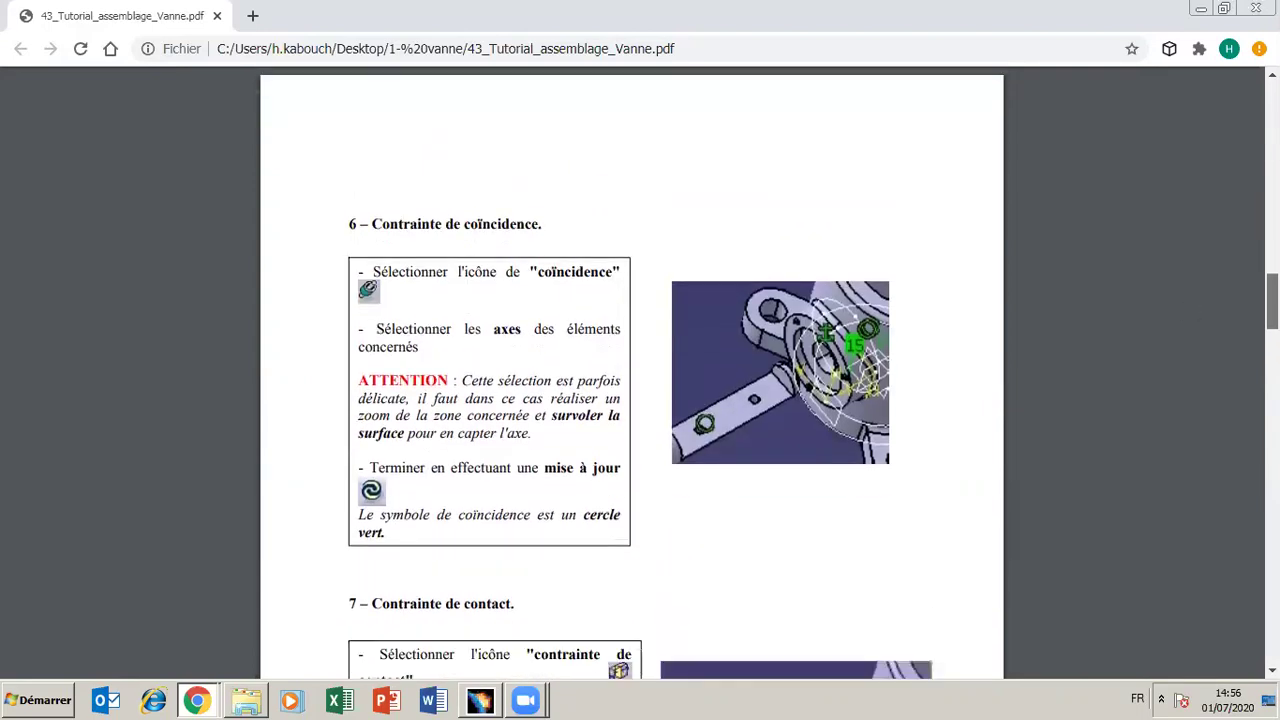
{"action": "left_click_drag", "start_coordinate": [1272, 307], "coordinate": [1272, 308]}
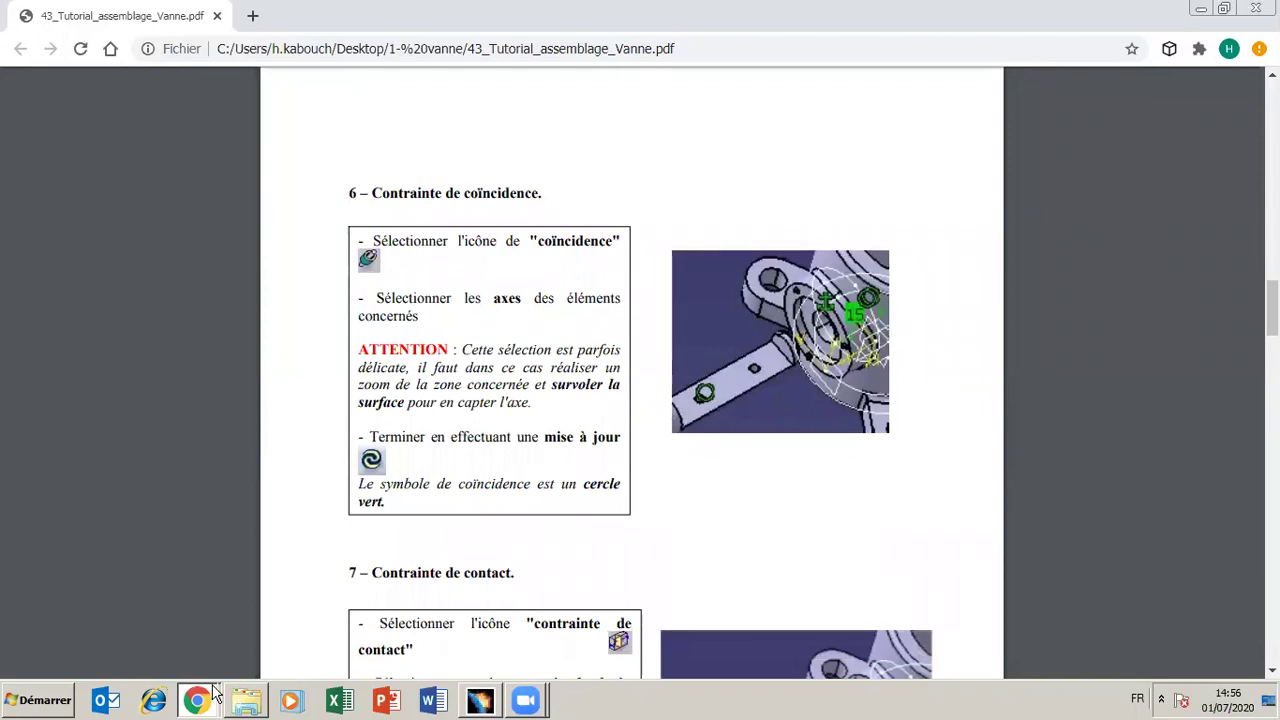
{"action": "left_click", "coordinate": [480, 700]}
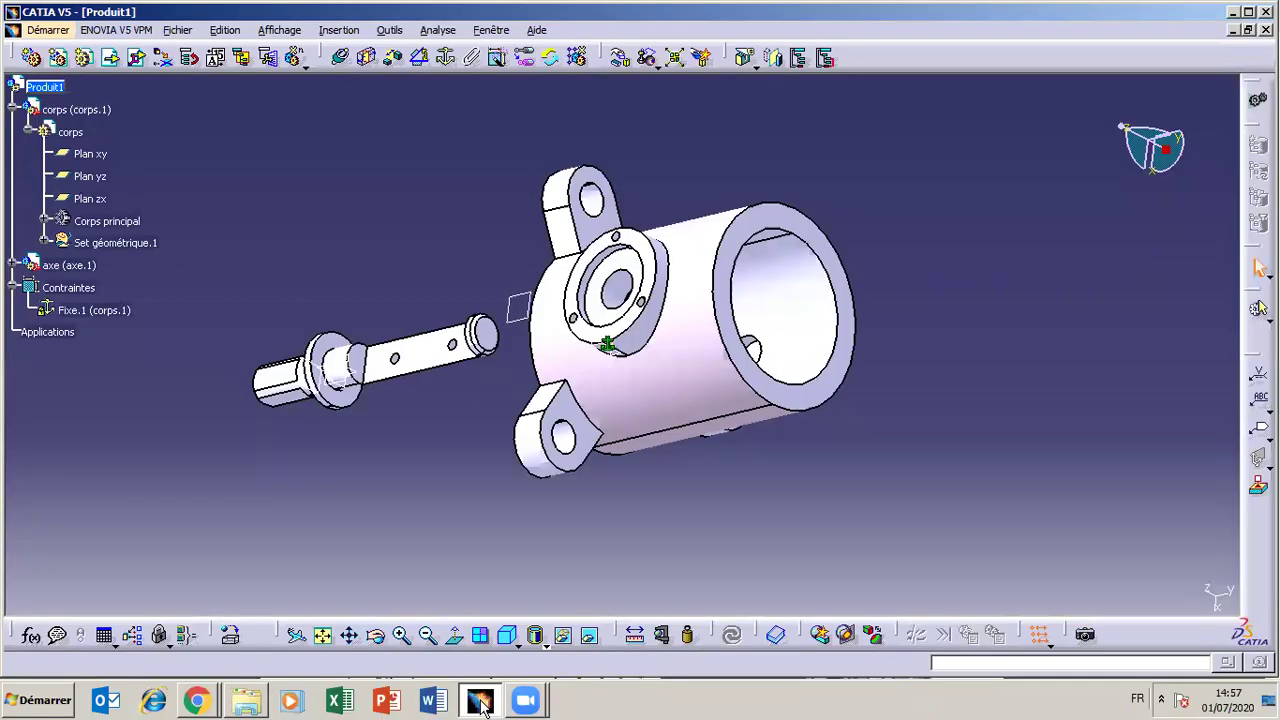
Add a coincidence constraint between the axis of the body's side bore and the axe component's axis, and update the assembly.
{"action": "left_click", "coordinate": [342, 60]}
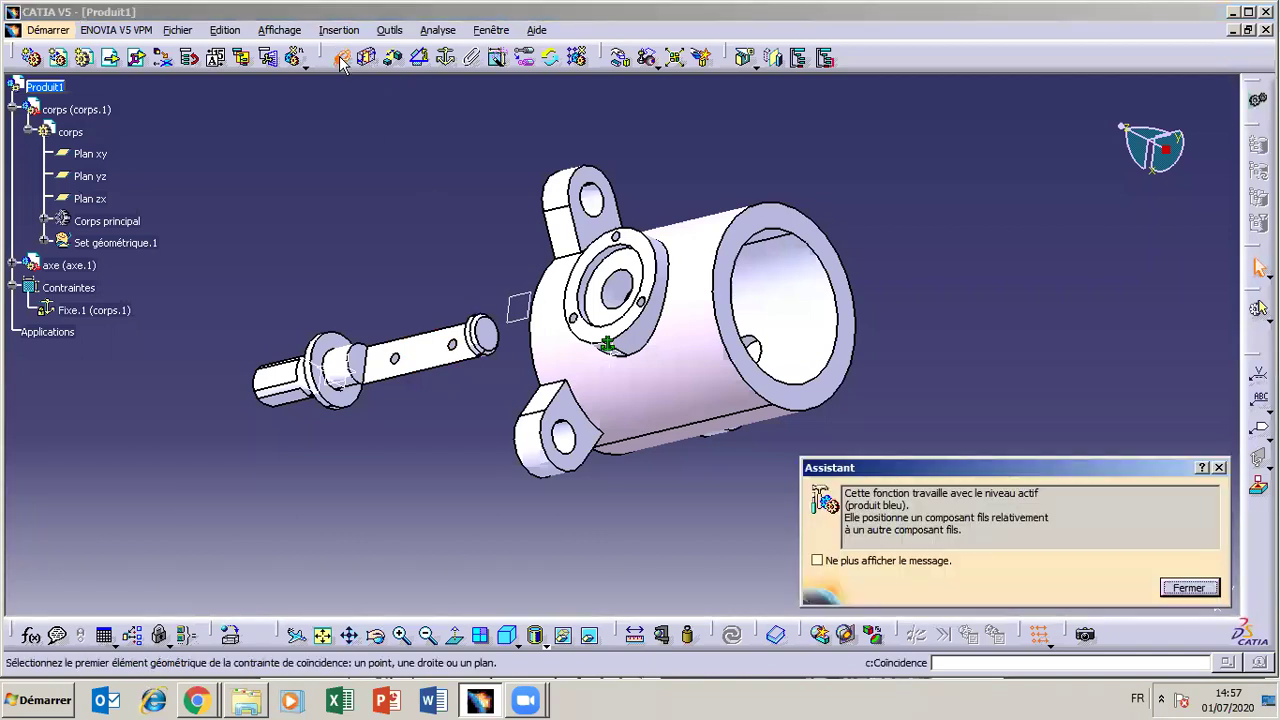
{"action": "left_click", "coordinate": [815, 560]}
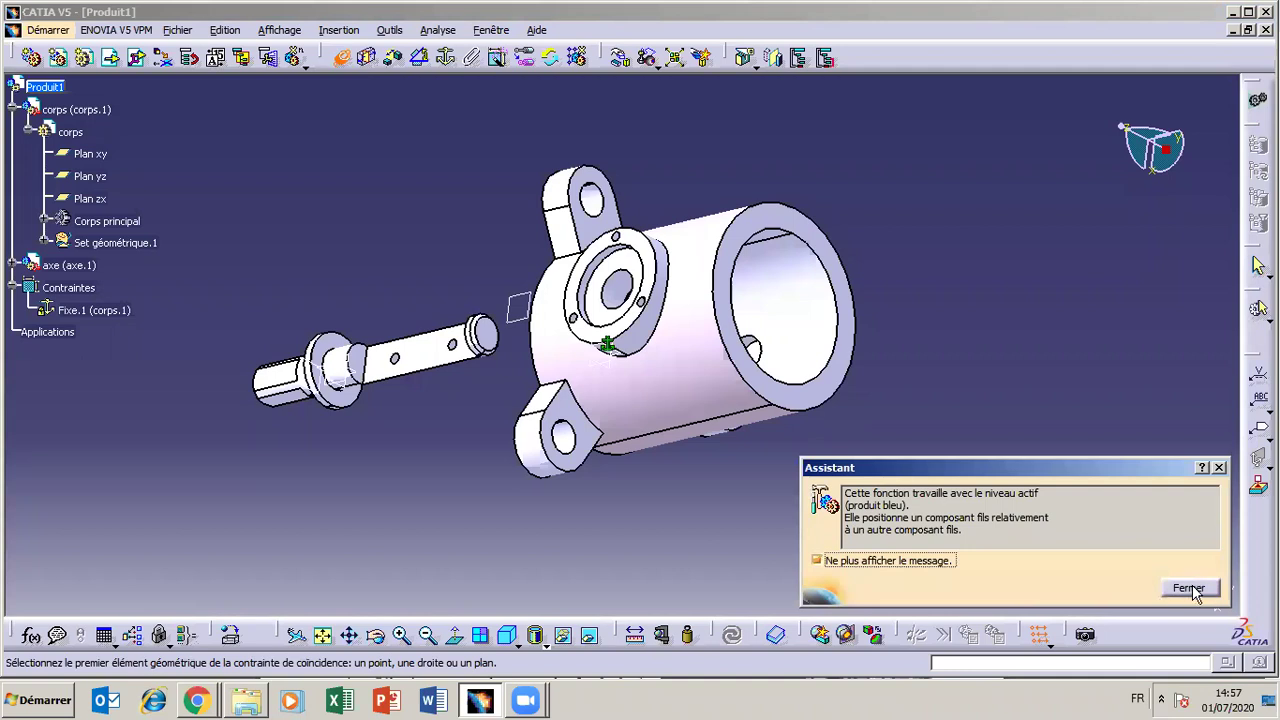
{"action": "left_click", "coordinate": [1190, 589]}
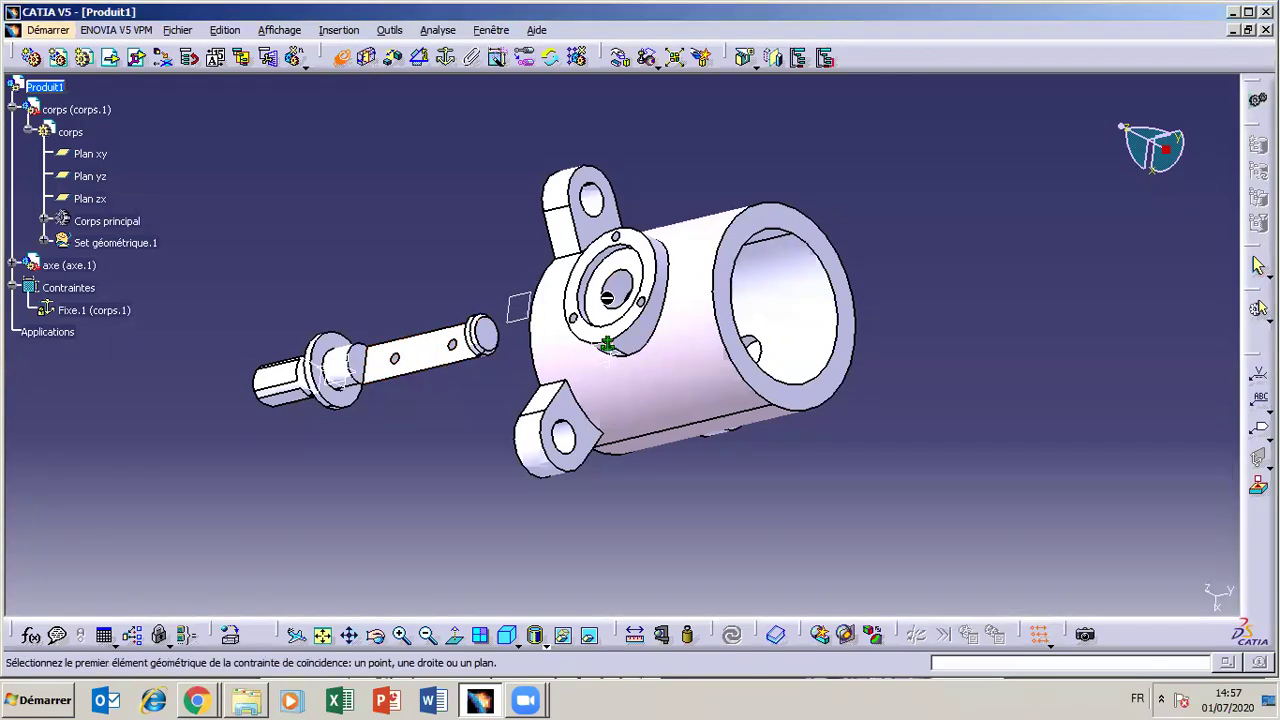
{"action": "left_click", "coordinate": [630, 298]}
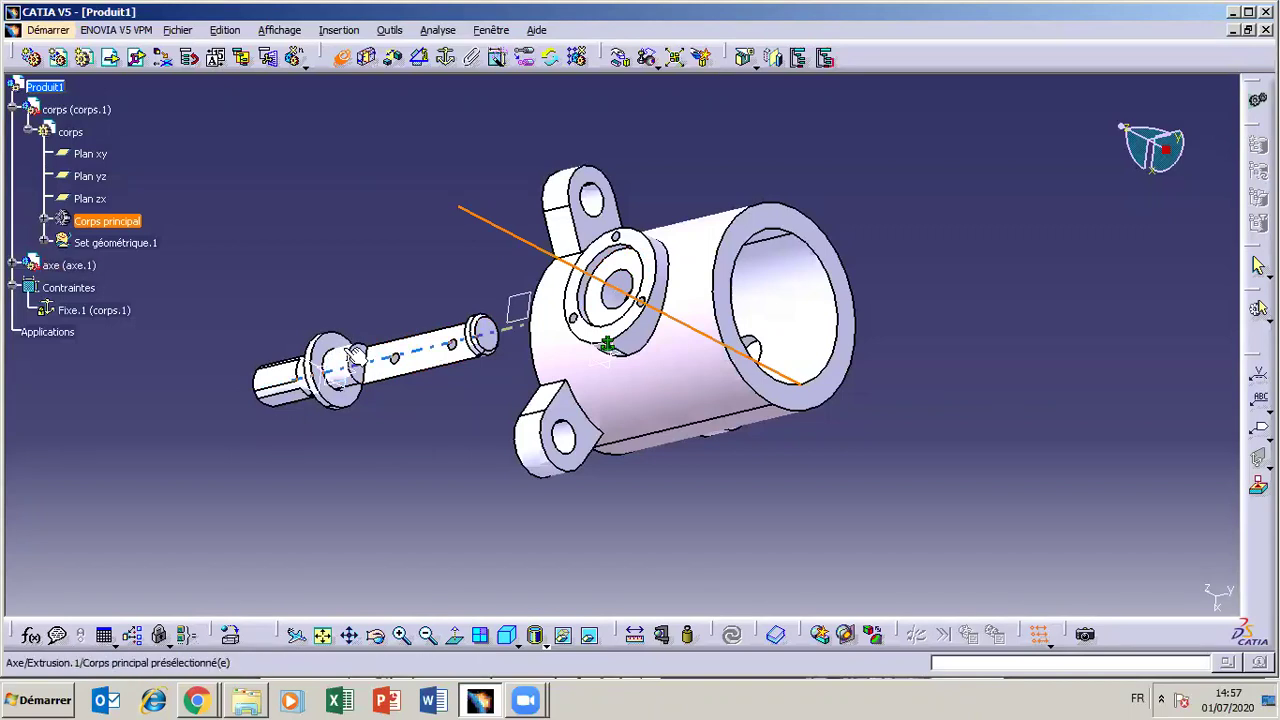
{"action": "left_click", "coordinate": [376, 634]}
{"action": "left_click_drag", "start_coordinate": [440, 365], "coordinate": [410, 420]}
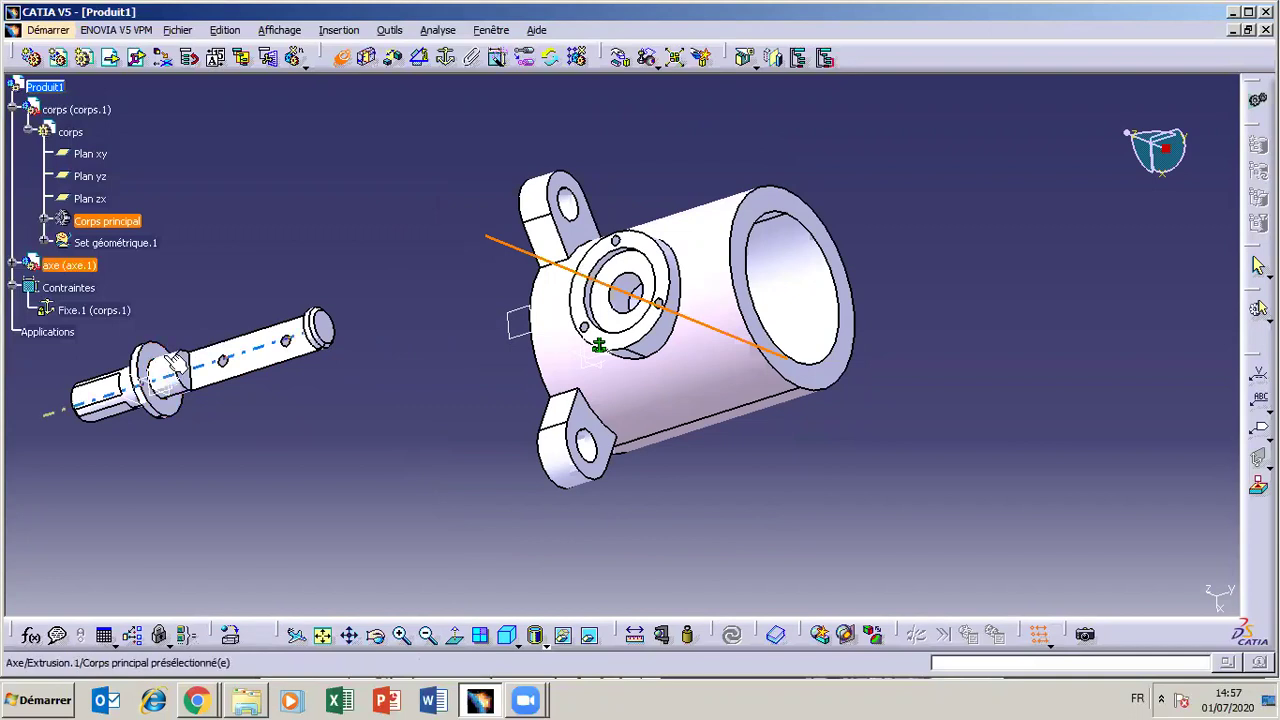
{"action": "left_click", "coordinate": [172, 362]}
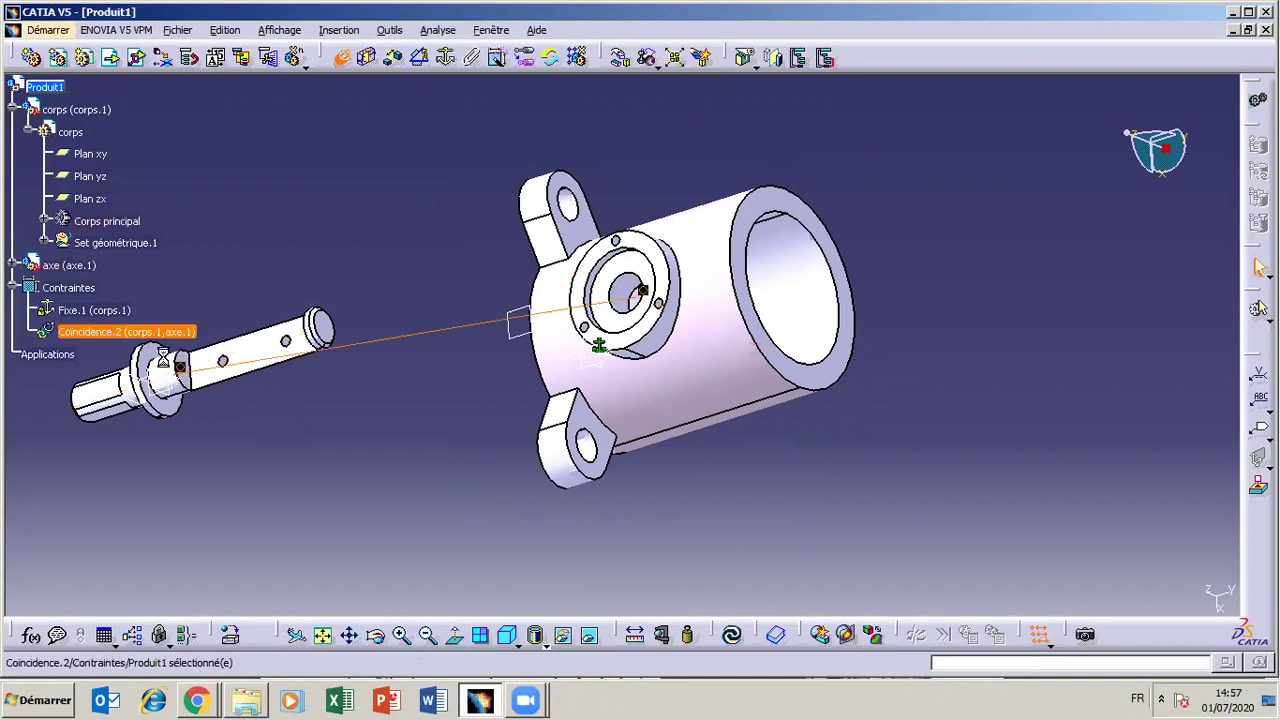
{"action": "left_click", "coordinate": [731, 636]}
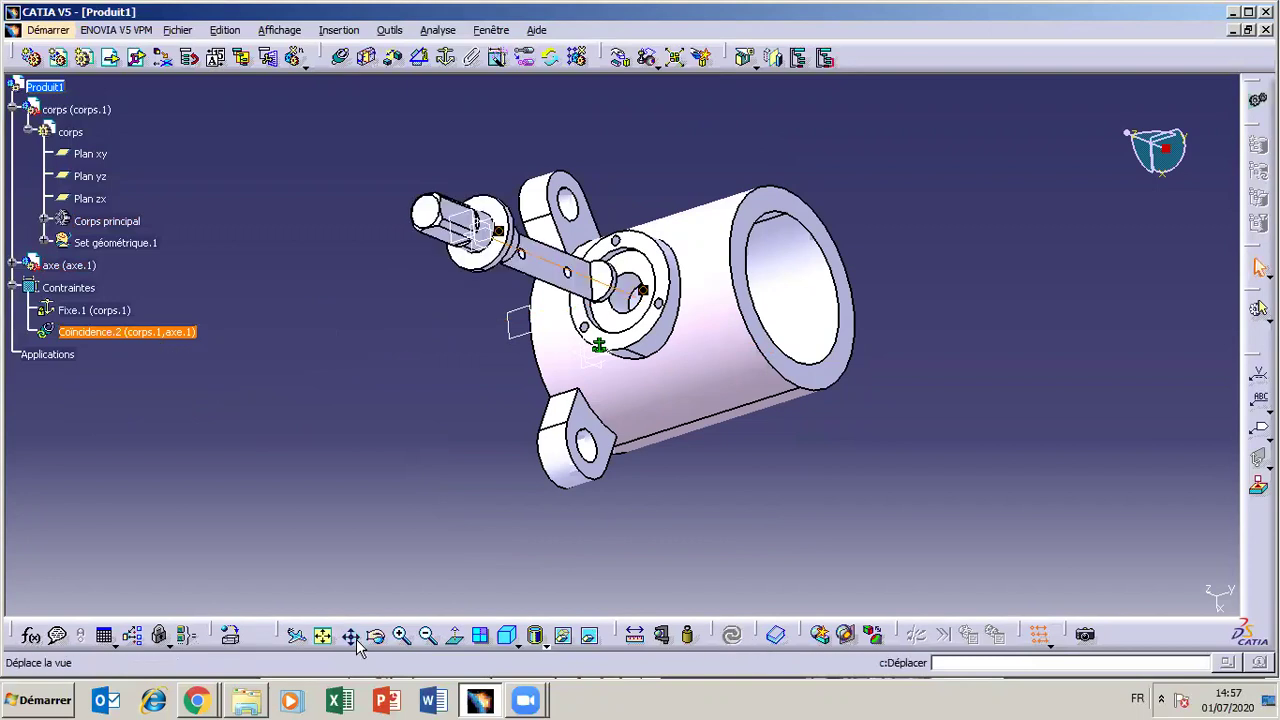
Inspect the axe's alignment with the bore, read section 7 on the contact constraint in Chrome's PDF tutorial, and return to CATIA.
{"action": "middle_click_drag", "start_coordinate": [778, 347], "coordinate": [752, 318]}
{"action": "middle_click_drag", "start_coordinate": [670, 455], "coordinate": [530, 335]}
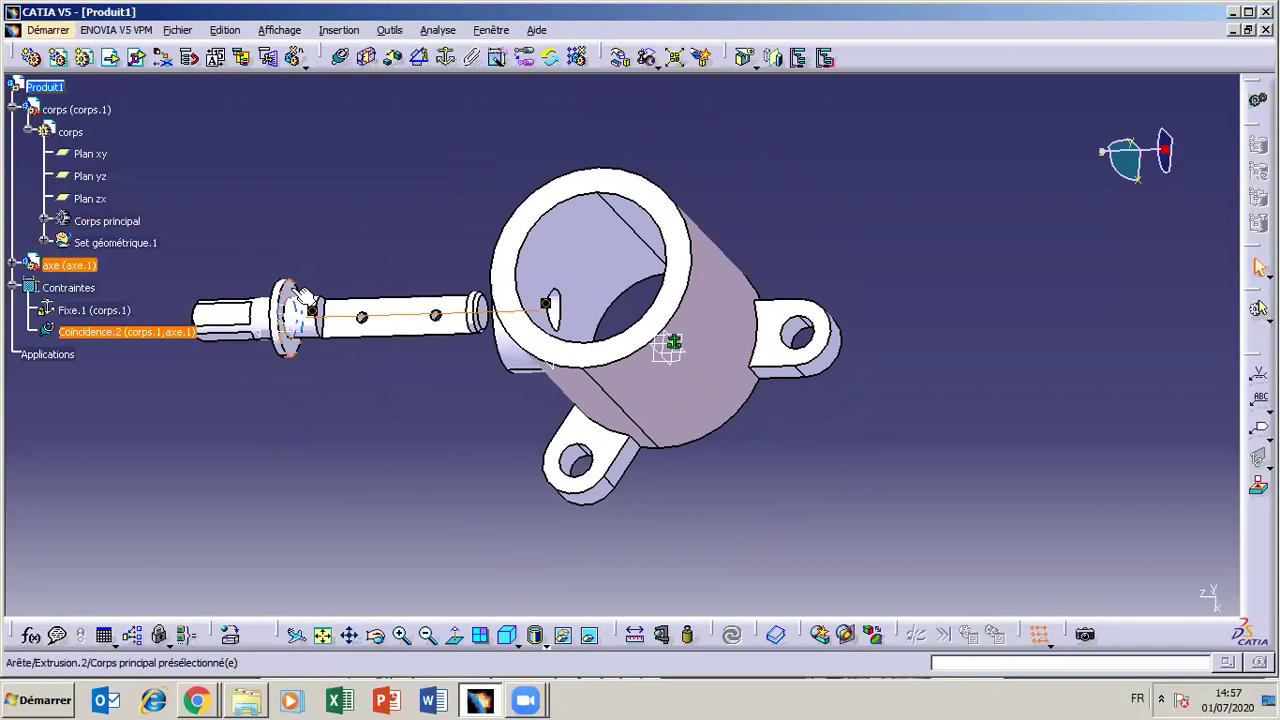
{"action": "left_click", "coordinate": [377, 638]}
{"action": "left_click_drag", "start_coordinate": [608, 314], "coordinate": [709, 308]}
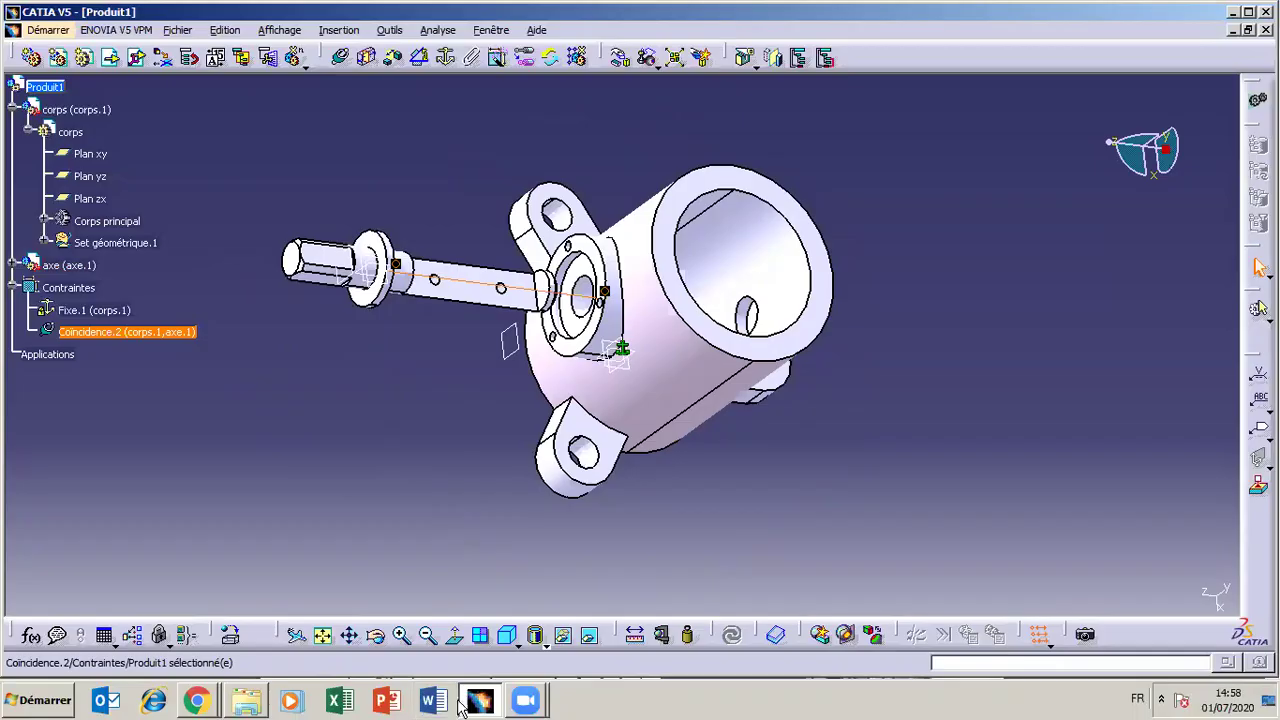
{"action": "left_click", "coordinate": [476, 703]}
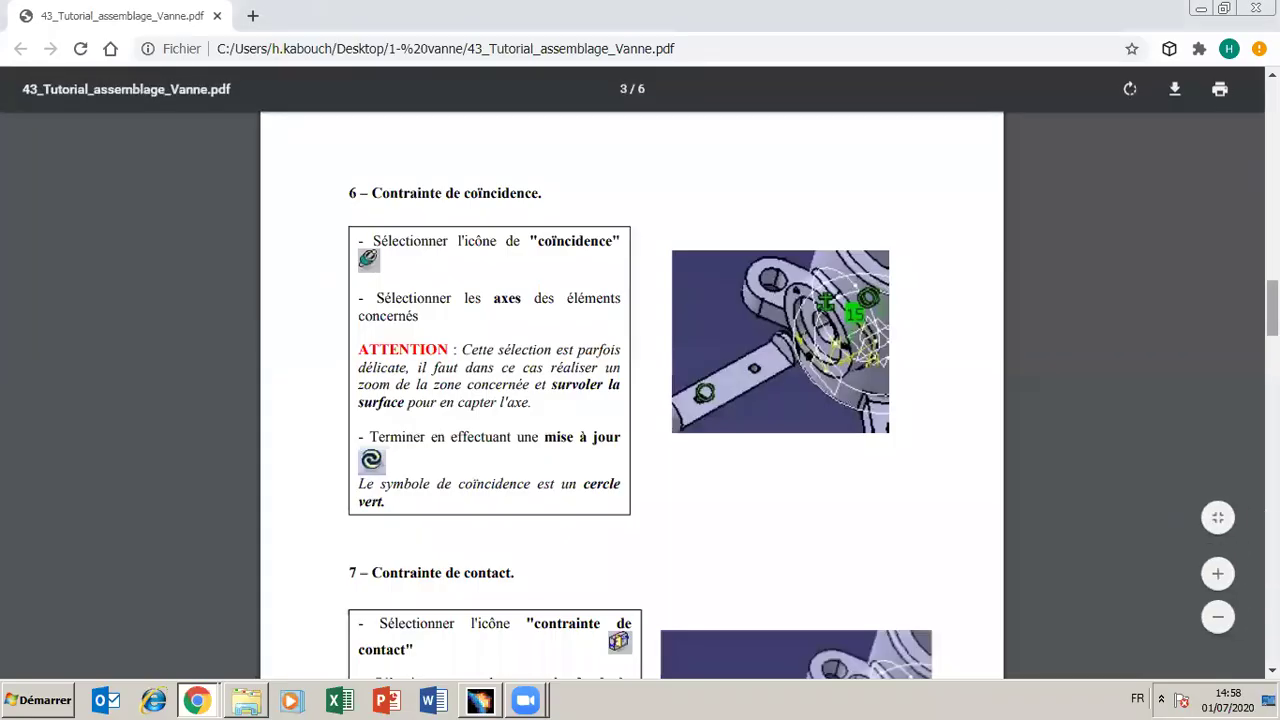
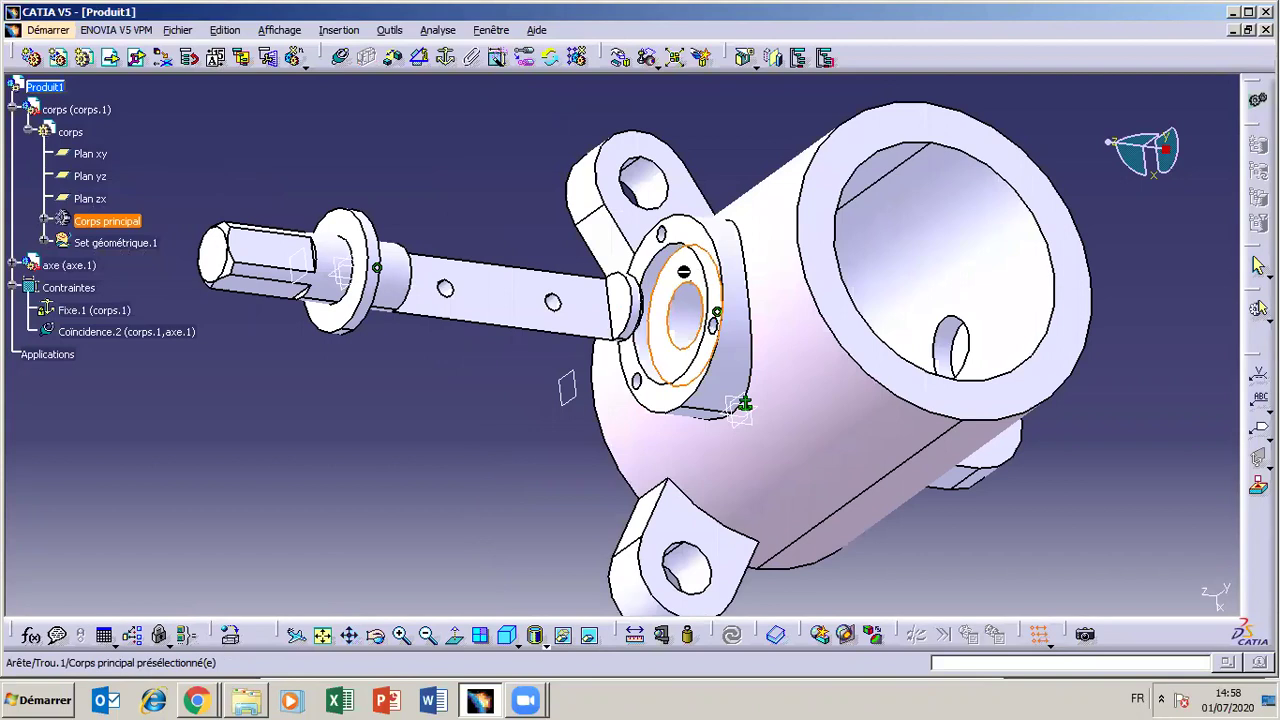
Add a contact constraint between the bottom of the body's counterbore and the axe collar's bearing face, and update the assembly.
{"action": "left_click", "coordinate": [376, 635]}
{"action": "left_click_drag", "start_coordinate": [758, 390], "coordinate": [564, 268]}
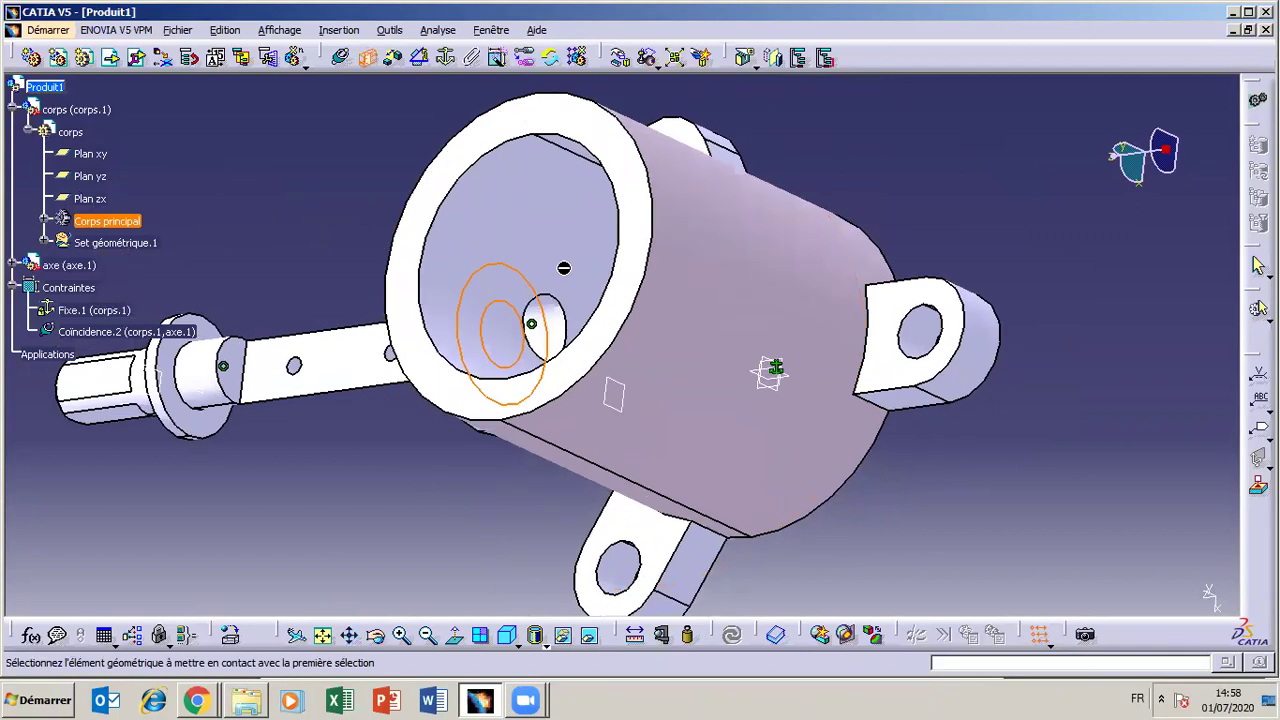
{"action": "left_click", "coordinate": [217, 428]}
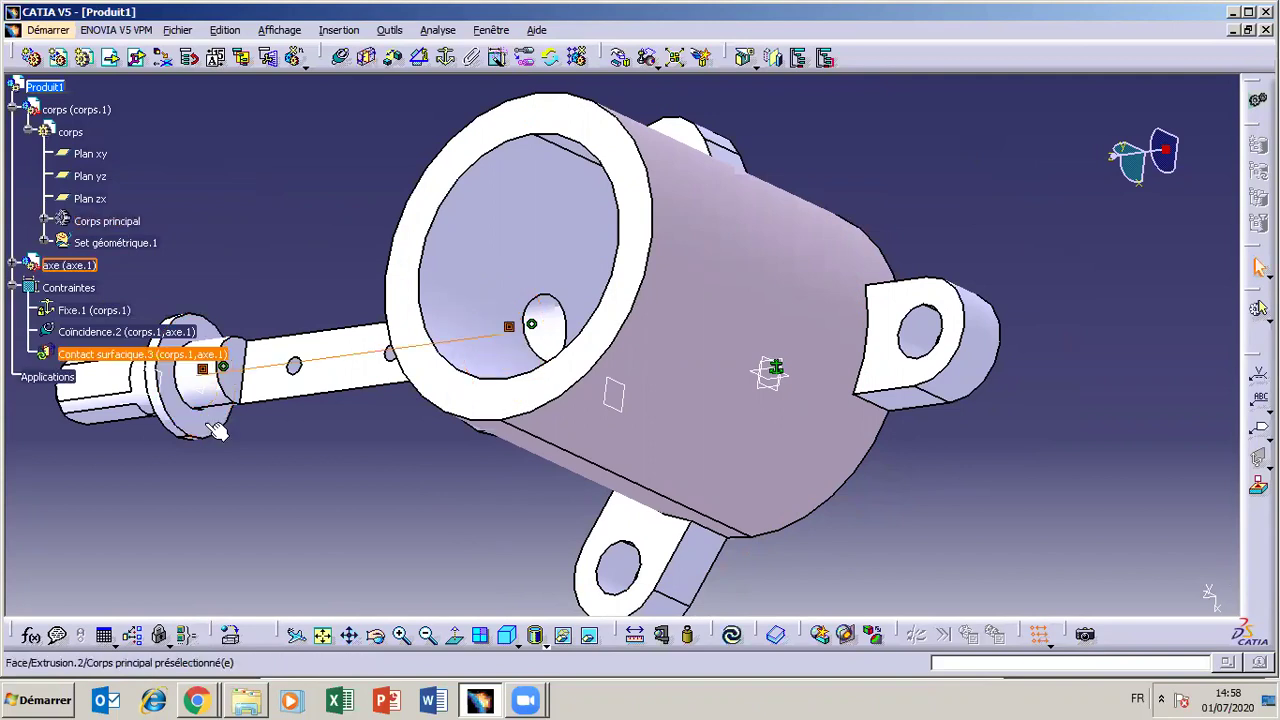
{"action": "left_click", "coordinate": [731, 635]}
Examine how the axe sits in the body, looking at the collar in the counterbore and the drilled end inside the cylinder.
{"action": "left_click", "coordinate": [376, 635]}
{"action": "left_click_drag", "start_coordinate": [463, 428], "coordinate": [633, 443]}
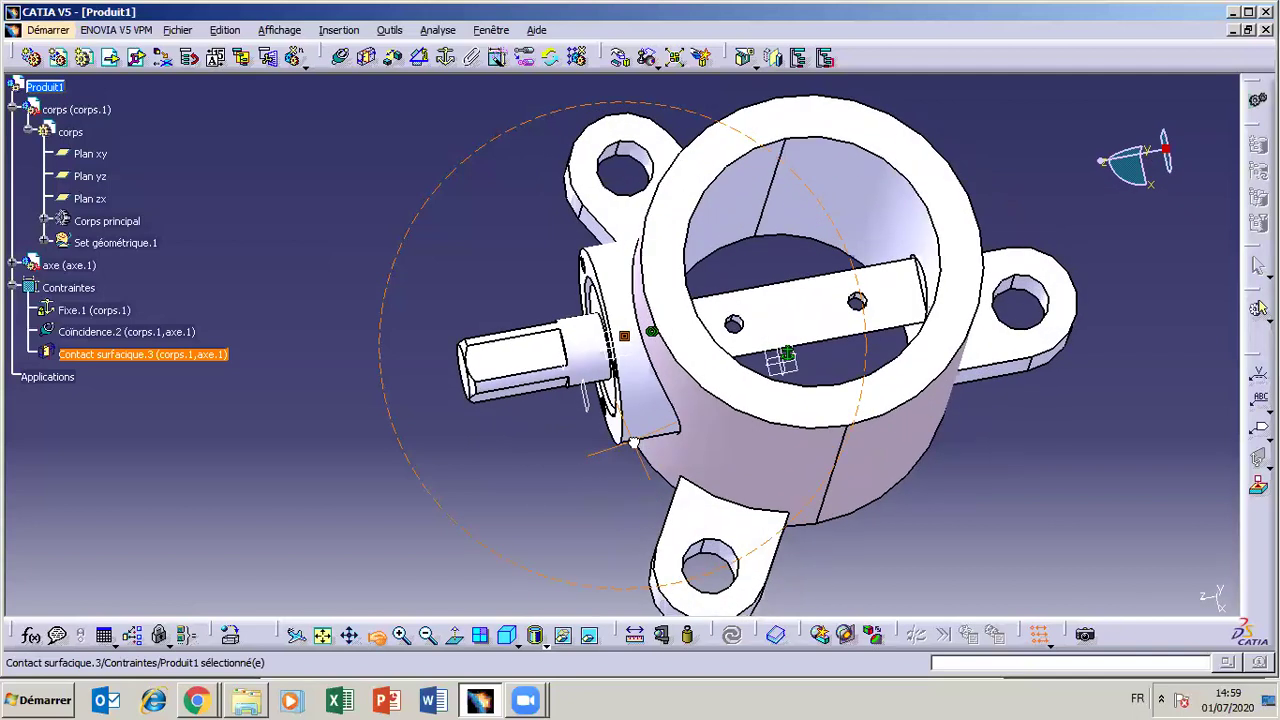
{"action": "left_click_drag", "start_coordinate": [633, 443], "coordinate": [718, 430]}
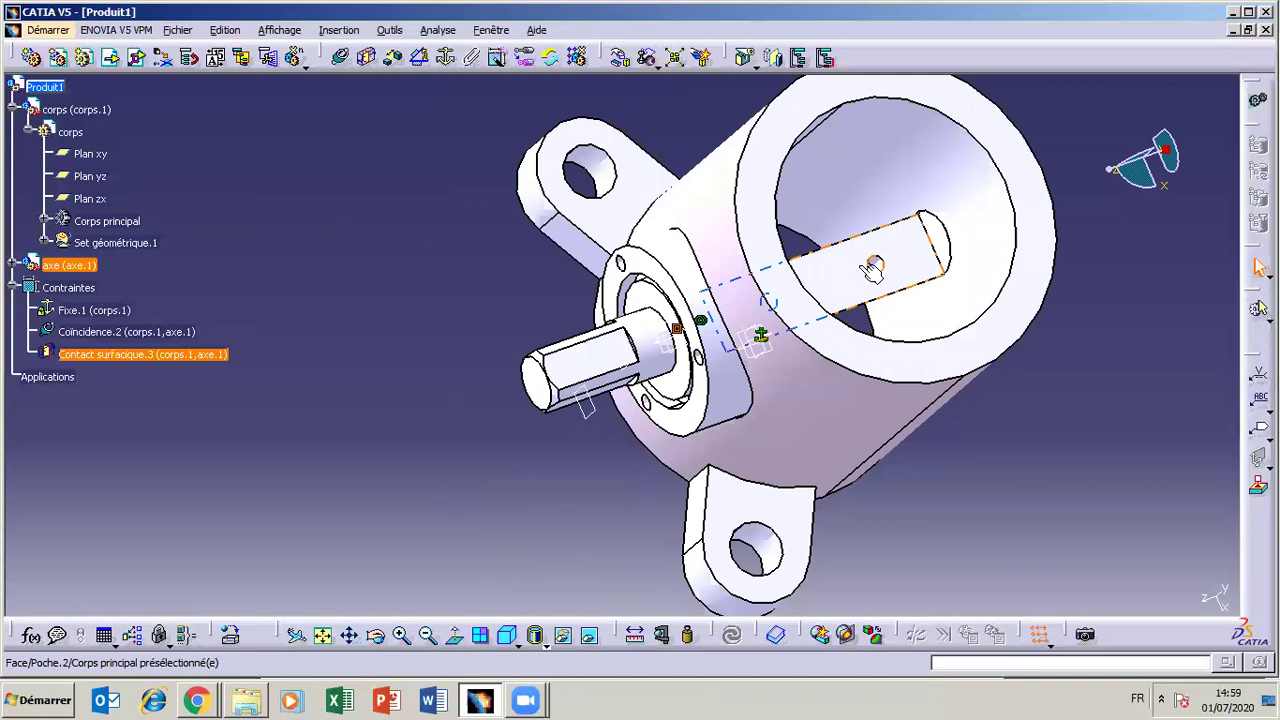
{"action": "left_click", "coordinate": [375, 636]}
{"action": "left_click_drag", "start_coordinate": [1046, 380], "coordinate": [760, 333]}
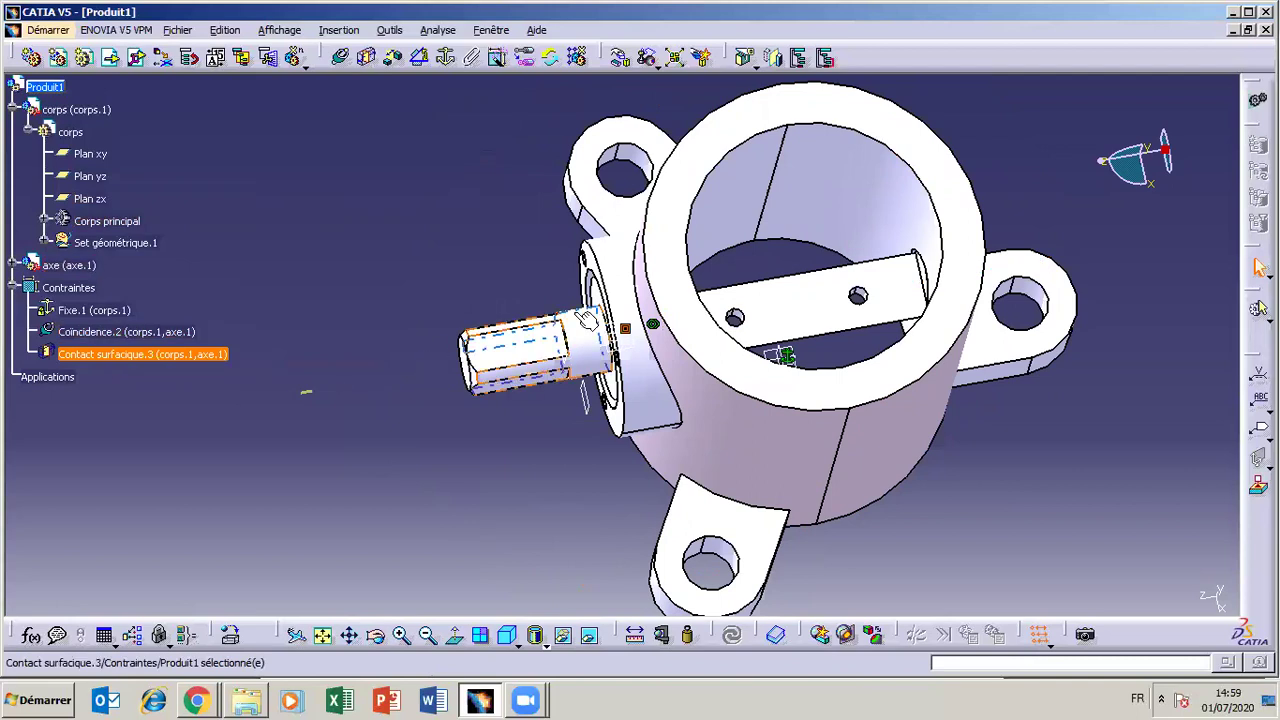
{"action": "left_click", "coordinate": [375, 634]}
{"action": "left_click_drag", "start_coordinate": [563, 520], "coordinate": [612, 503]}
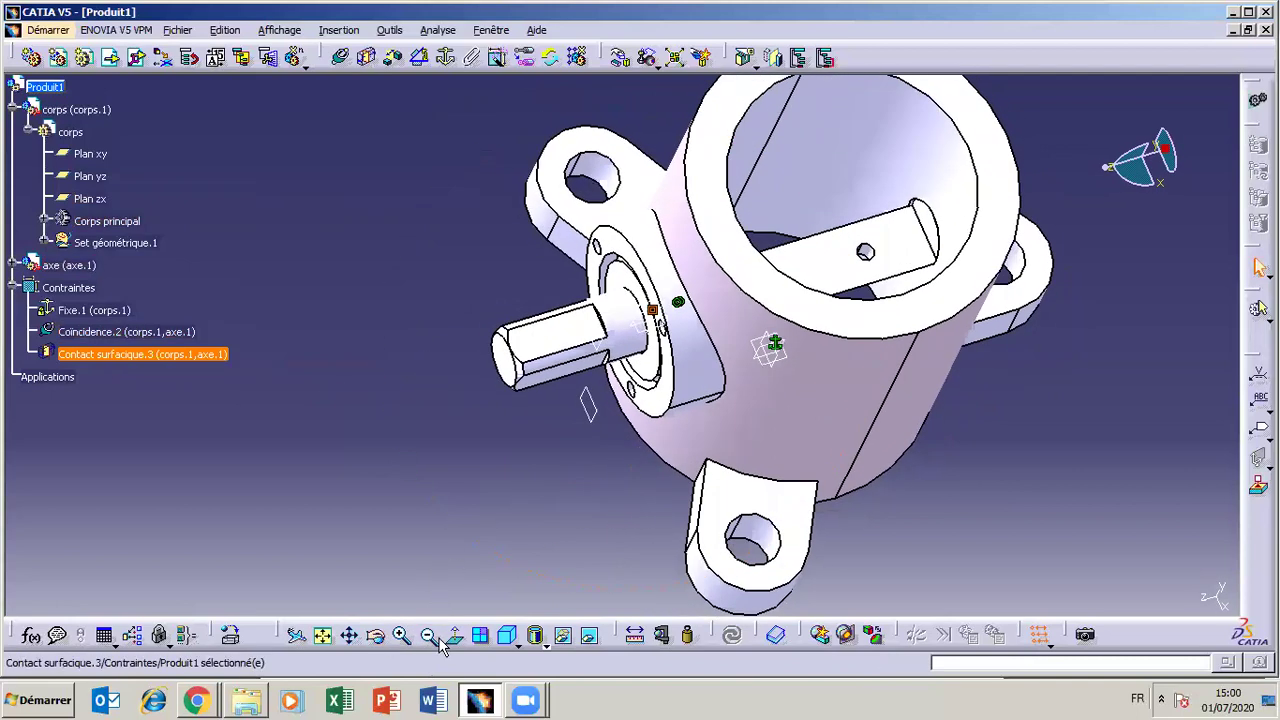
{"action": "left_click", "coordinate": [427, 634]}
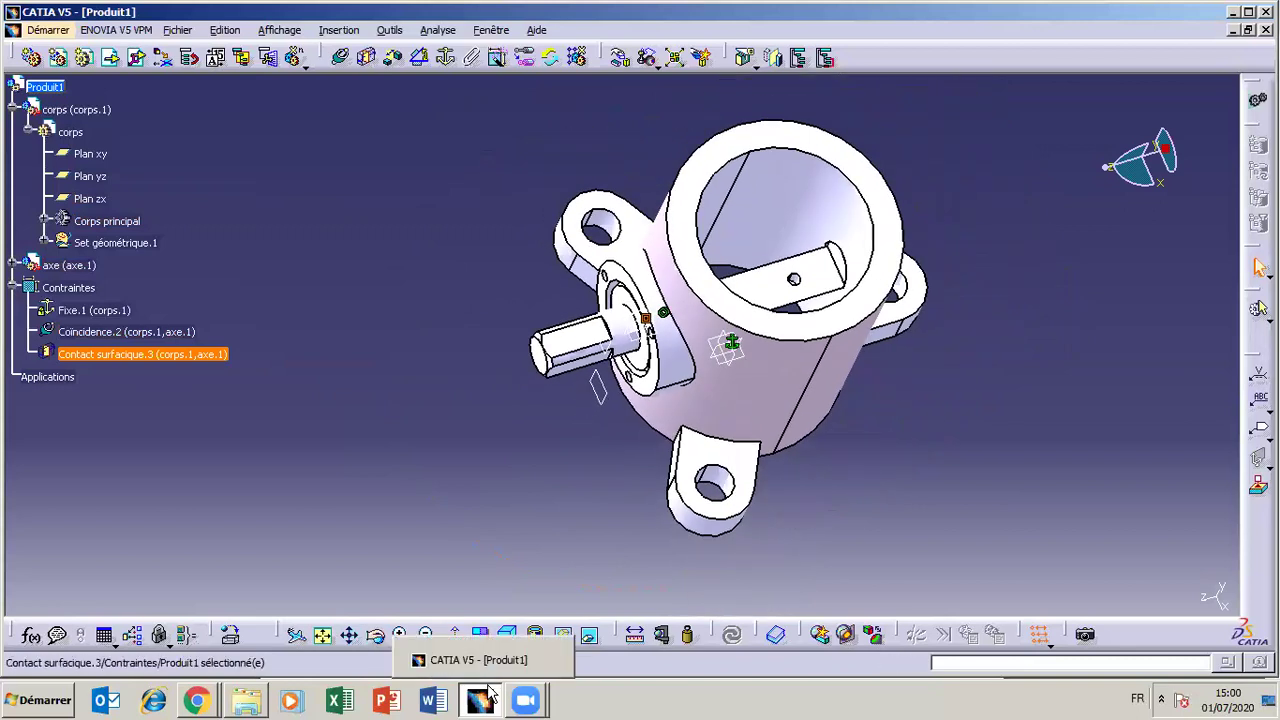
Switch to the PDF tutorial in Chrome, read section 8 on adding the rondelle component, and return to CATIA.
{"action": "mouse_move", "coordinate": [205, 702]}
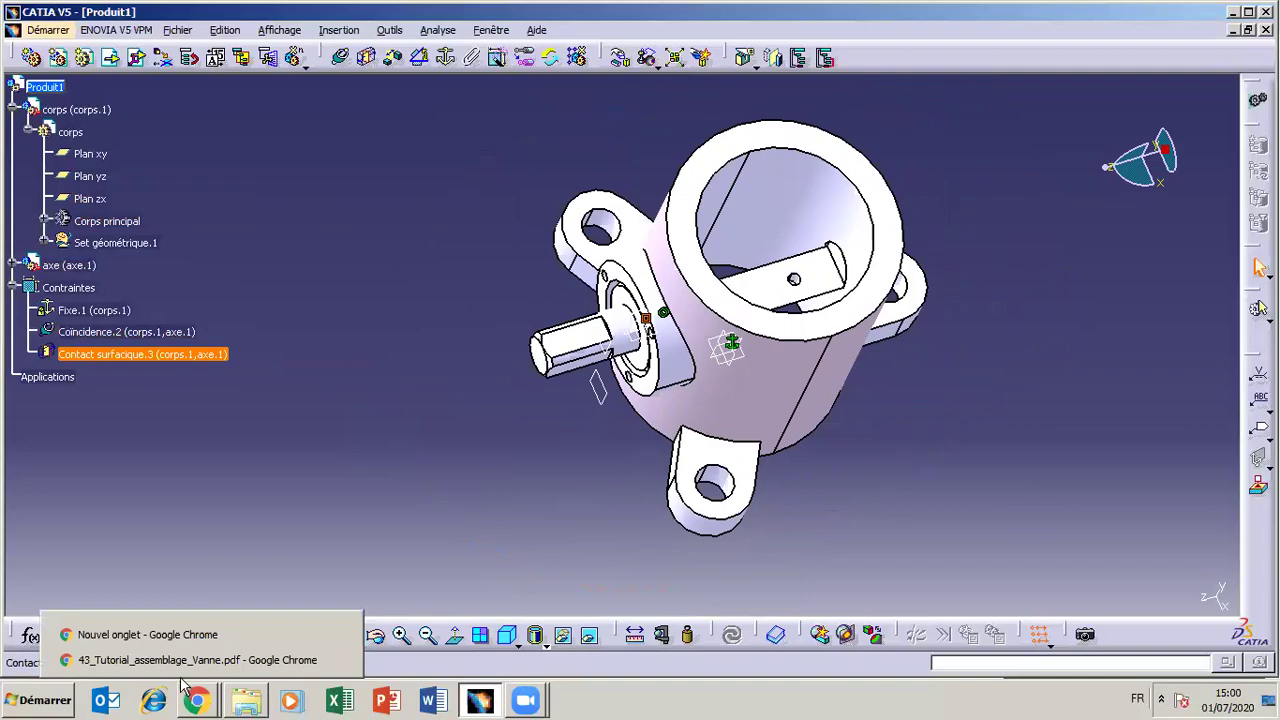
{"action": "left_click", "coordinate": [175, 670]}
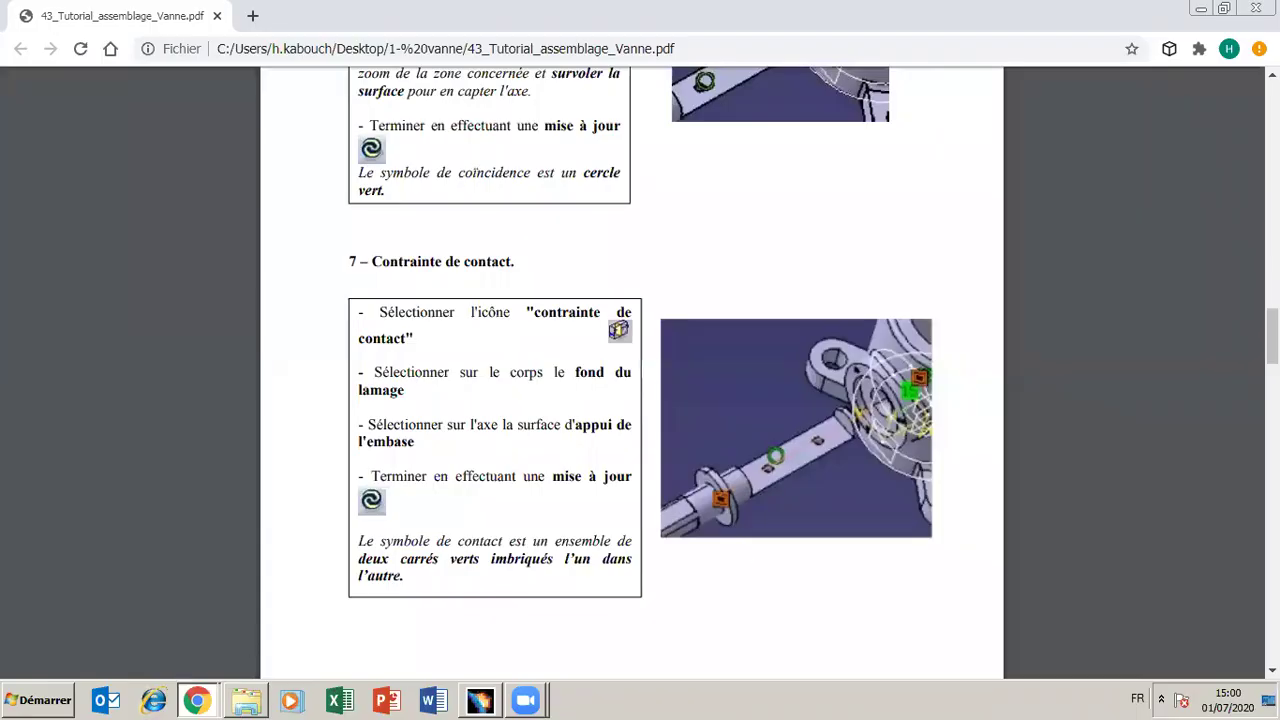
{"action": "left_click_drag", "start_coordinate": [1272, 336], "coordinate": [1272, 390]}
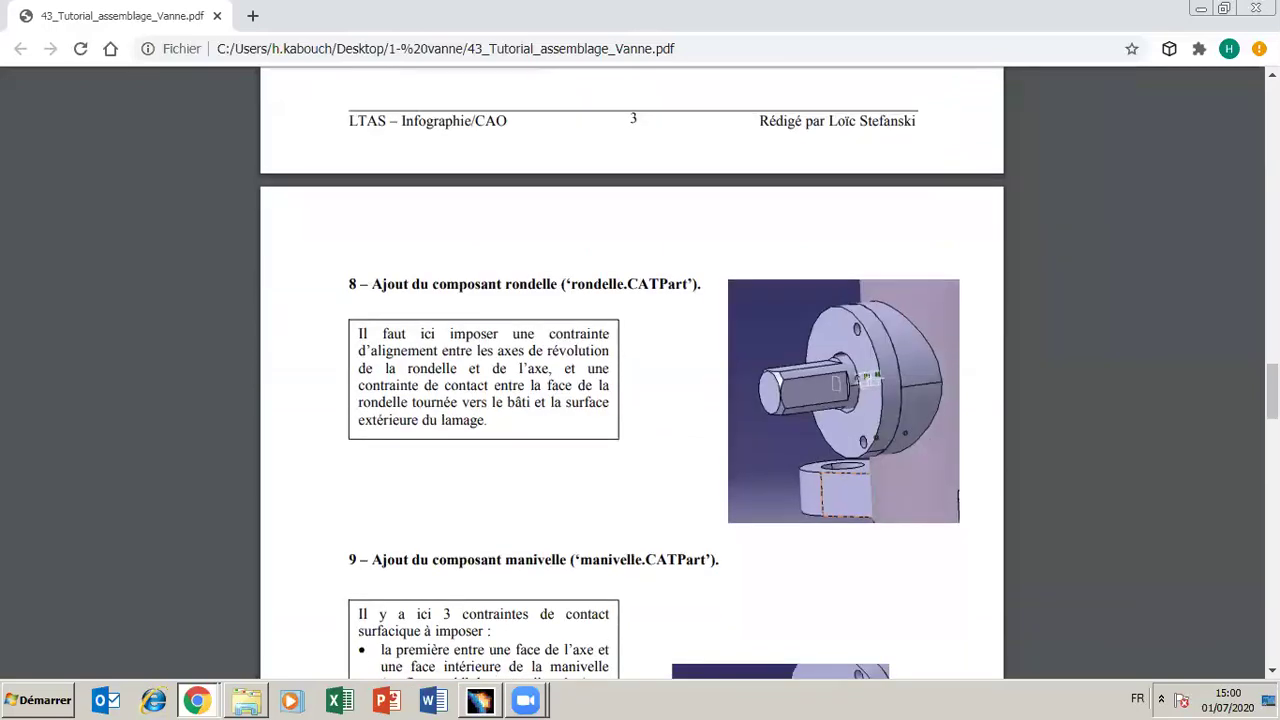
{"action": "mouse_move", "coordinate": [1272, 391]}
{"action": "left_mouse_down"}
{"action": "mouse_move", "coordinate": [1272, 290]}
{"action": "mouse_move", "coordinate": [1272, 432]}
{"action": "mouse_move", "coordinate": [1272, 404]}
{"action": "left_mouse_up"}
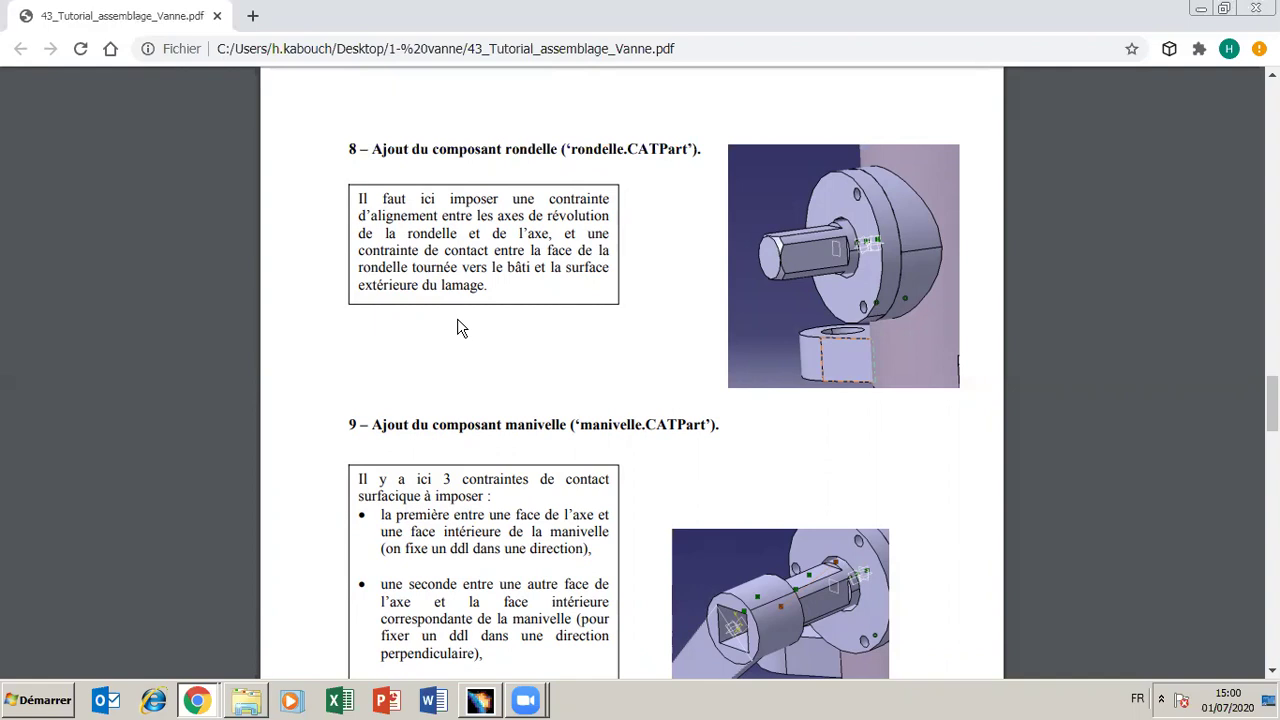
{"action": "left_click", "coordinate": [483, 703]}
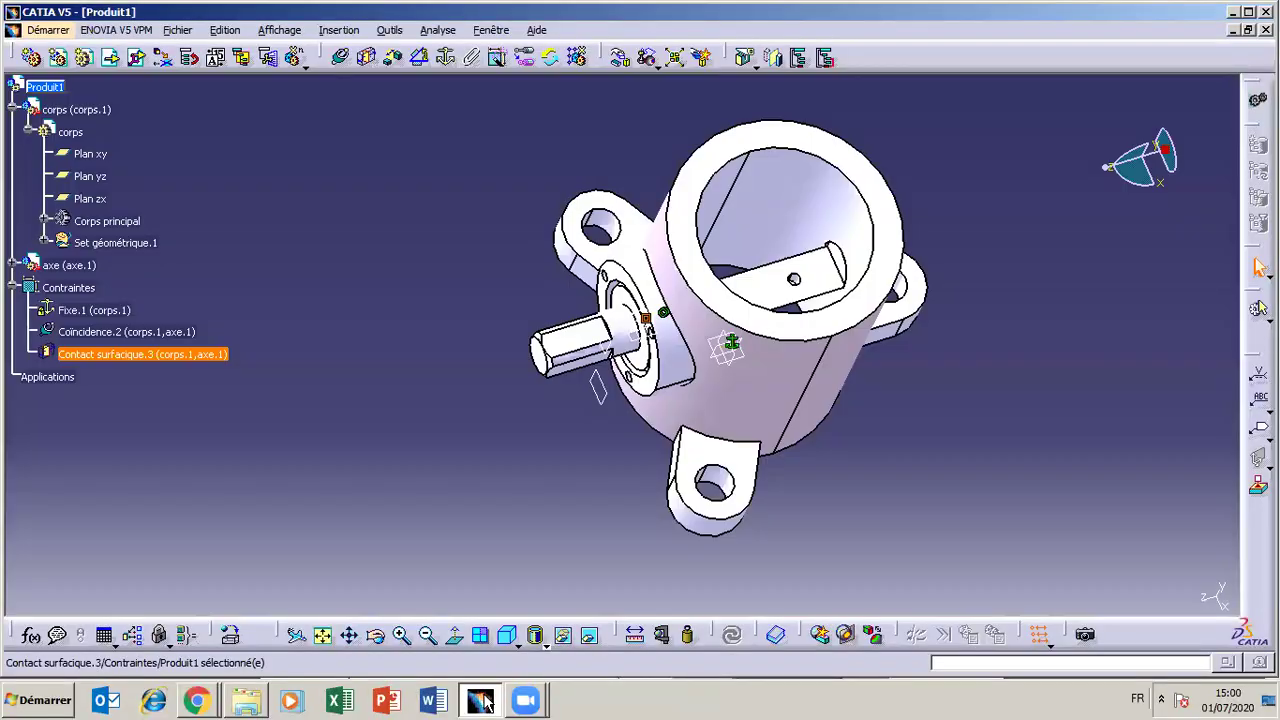
Insert the existing component rondelle from the 1- vanne folder into Produit1.
{"action": "left_click", "coordinate": [378, 636]}
{"action": "left_click_drag", "start_coordinate": [643, 428], "coordinate": [722, 358]}
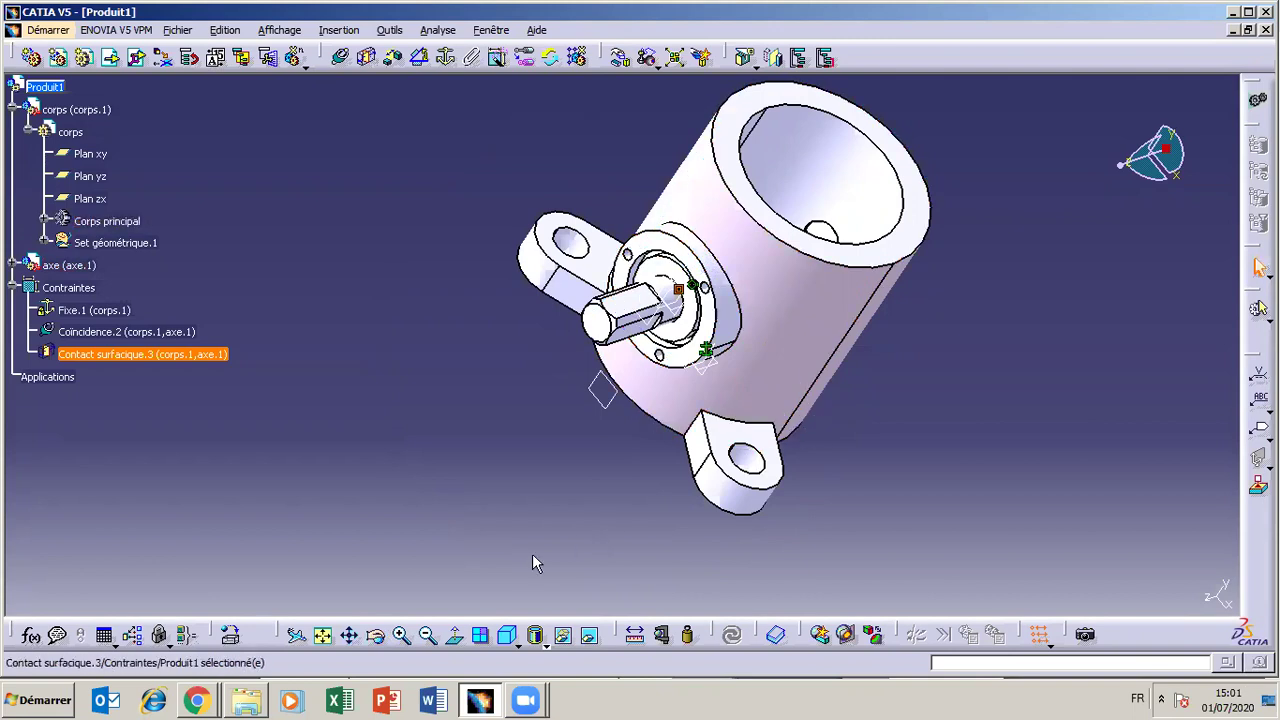
{"action": "left_click", "coordinate": [378, 638]}
{"action": "left_click_drag", "start_coordinate": [717, 345], "coordinate": [733, 360]}
{"action": "left_click_drag", "start_coordinate": [703, 318], "coordinate": [657, 238]}
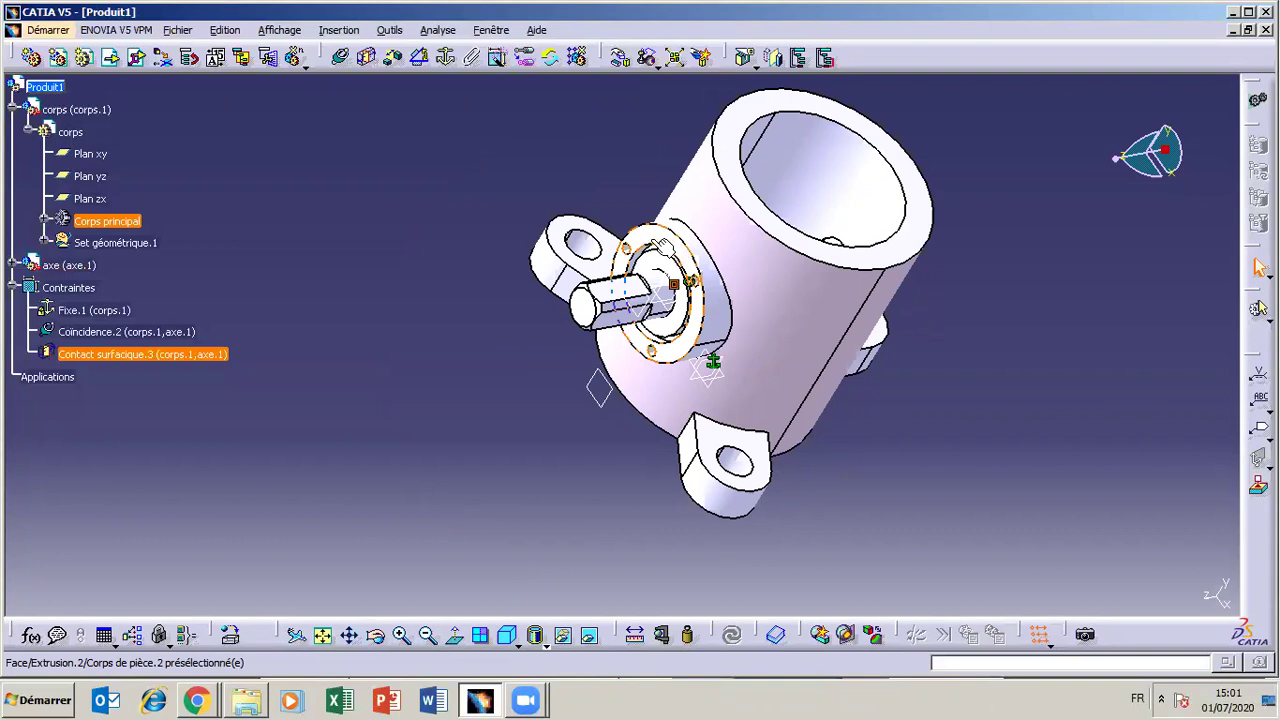
{"action": "left_click", "coordinate": [47, 88]}
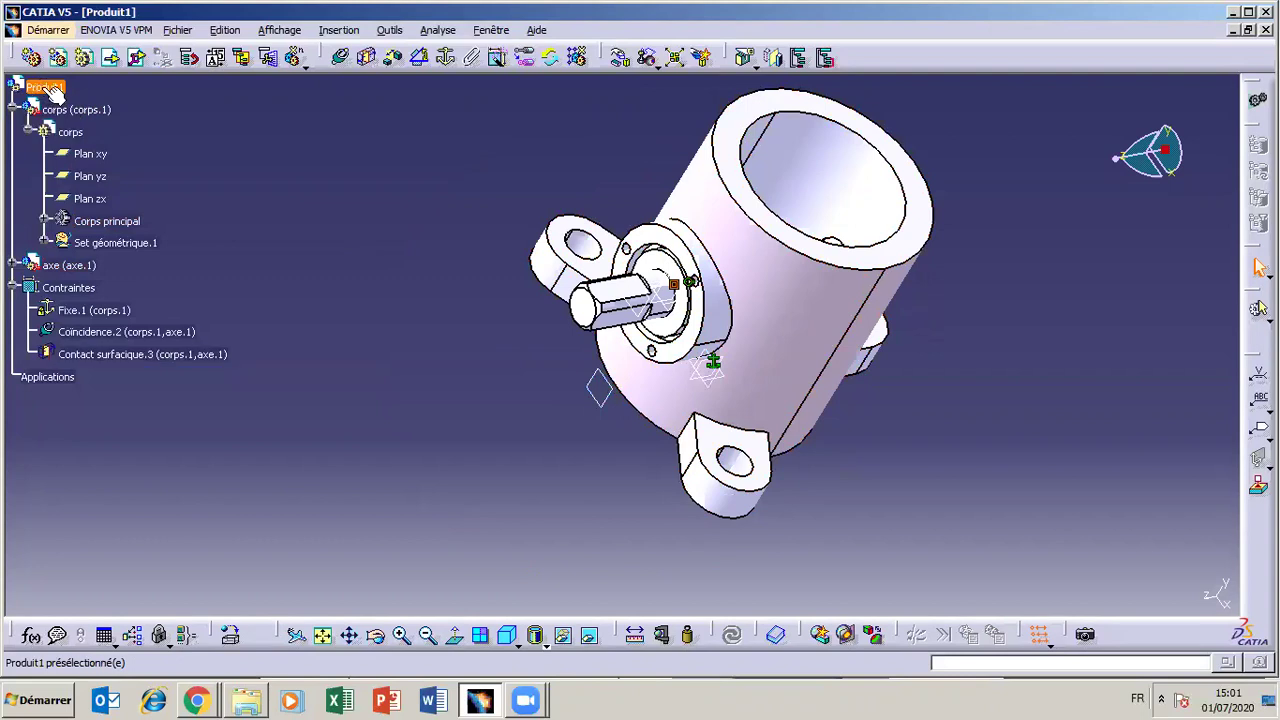
{"action": "left_click", "coordinate": [111, 58]}
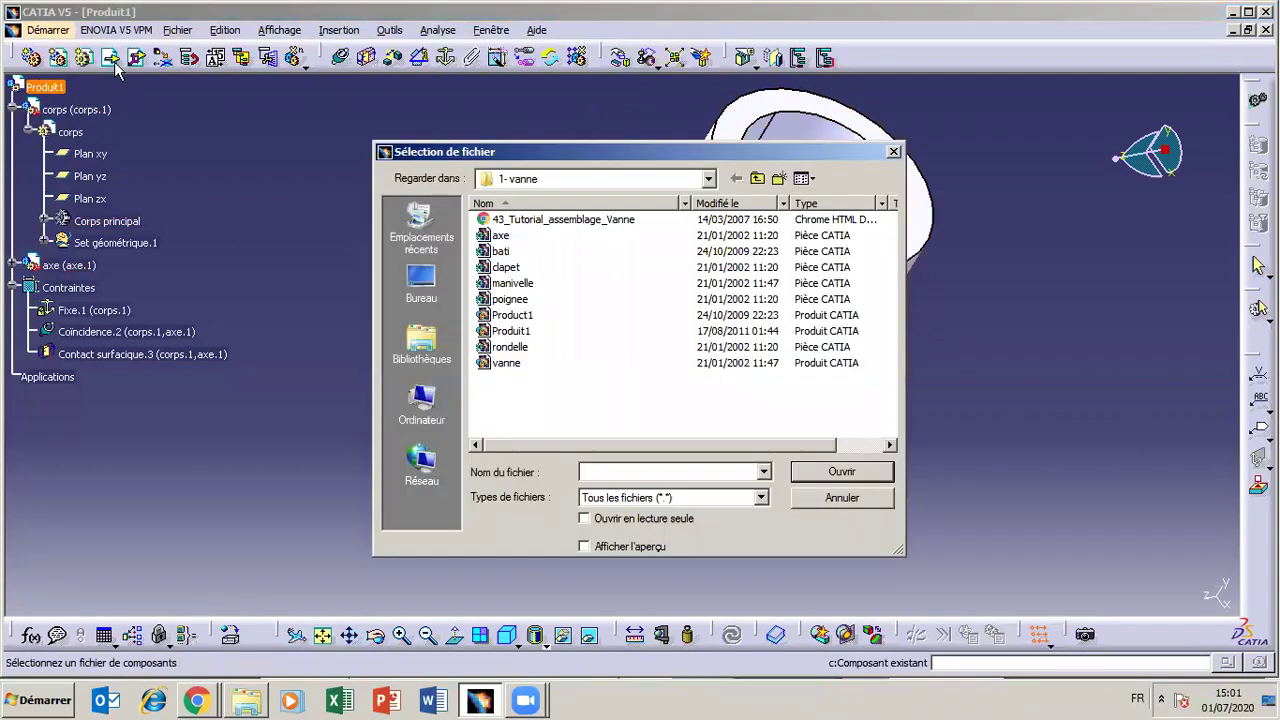
{"action": "left_click", "coordinate": [524, 352]}
{"action": "left_click", "coordinate": [840, 476]}
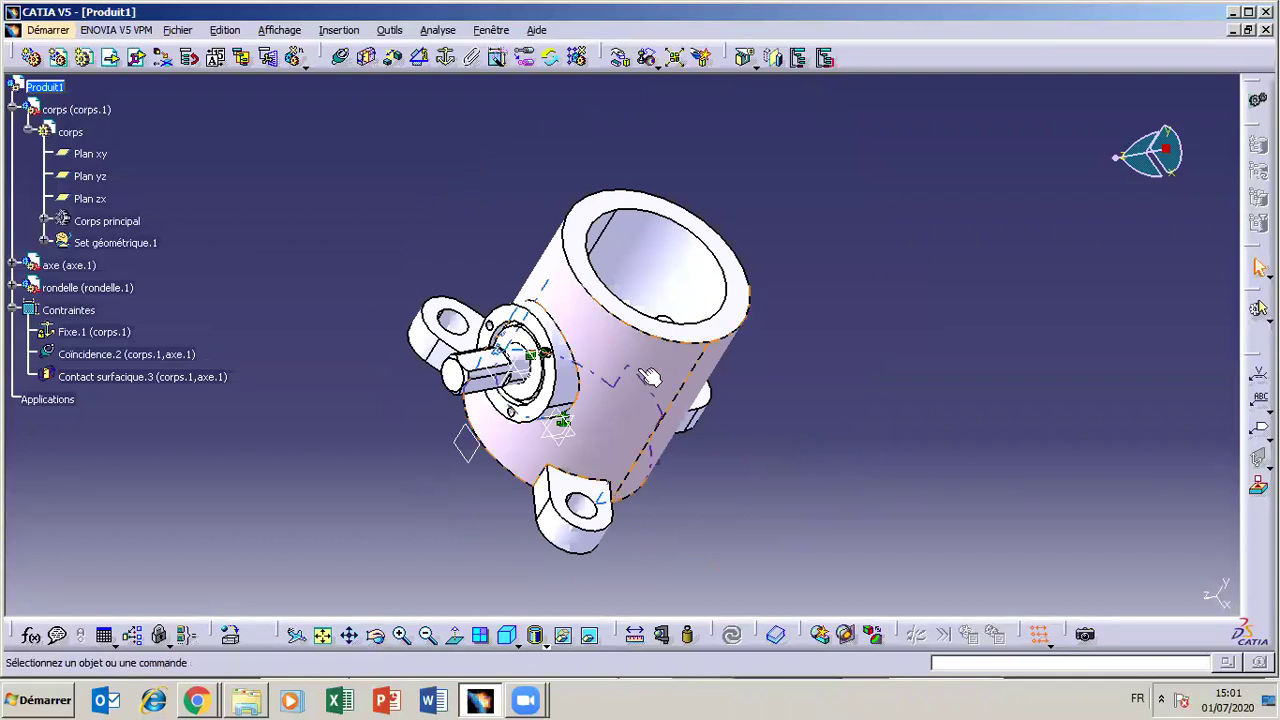
Move the rondelle component out of the body with the Manipulation tool.
{"action": "left_click", "coordinate": [375, 636]}
{"action": "left_click_drag", "start_coordinate": [620, 396], "coordinate": [660, 400]}
{"action": "left_click_drag", "start_coordinate": [464, 434], "coordinate": [675, 138]}
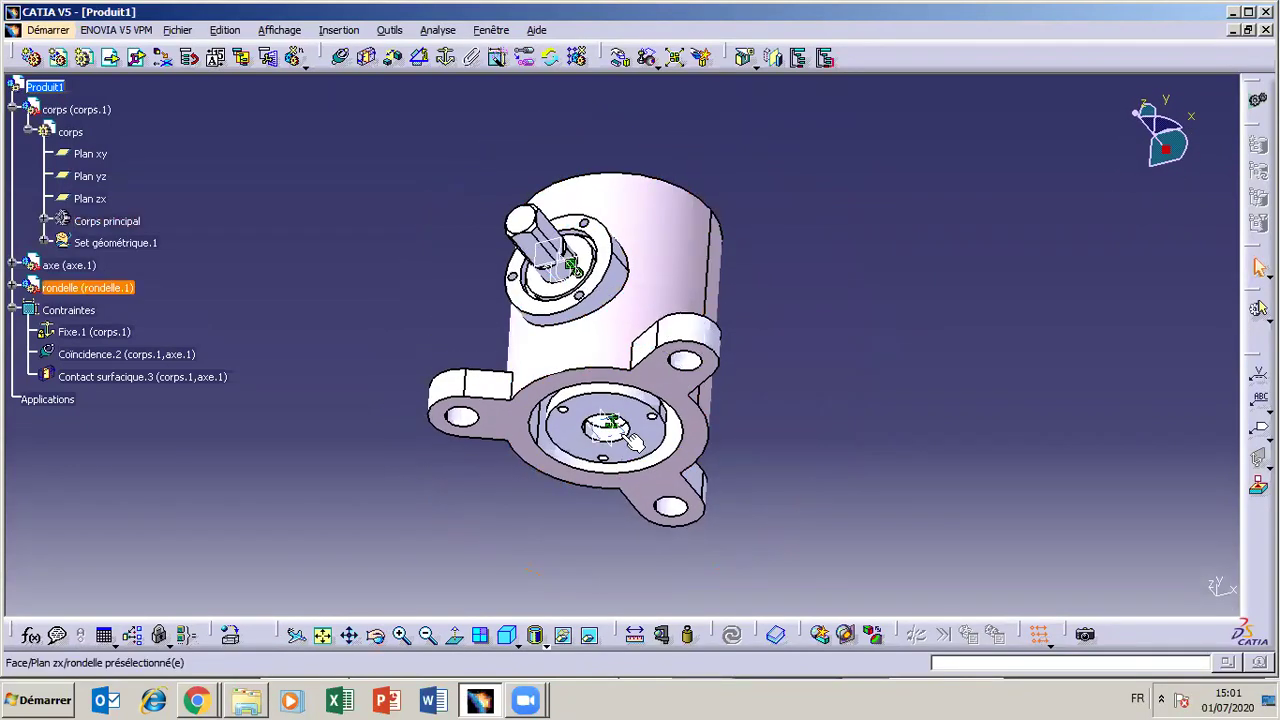
{"action": "left_click", "coordinate": [620, 57]}
{"action": "left_click_drag", "start_coordinate": [638, 418], "coordinate": [901, 397]}
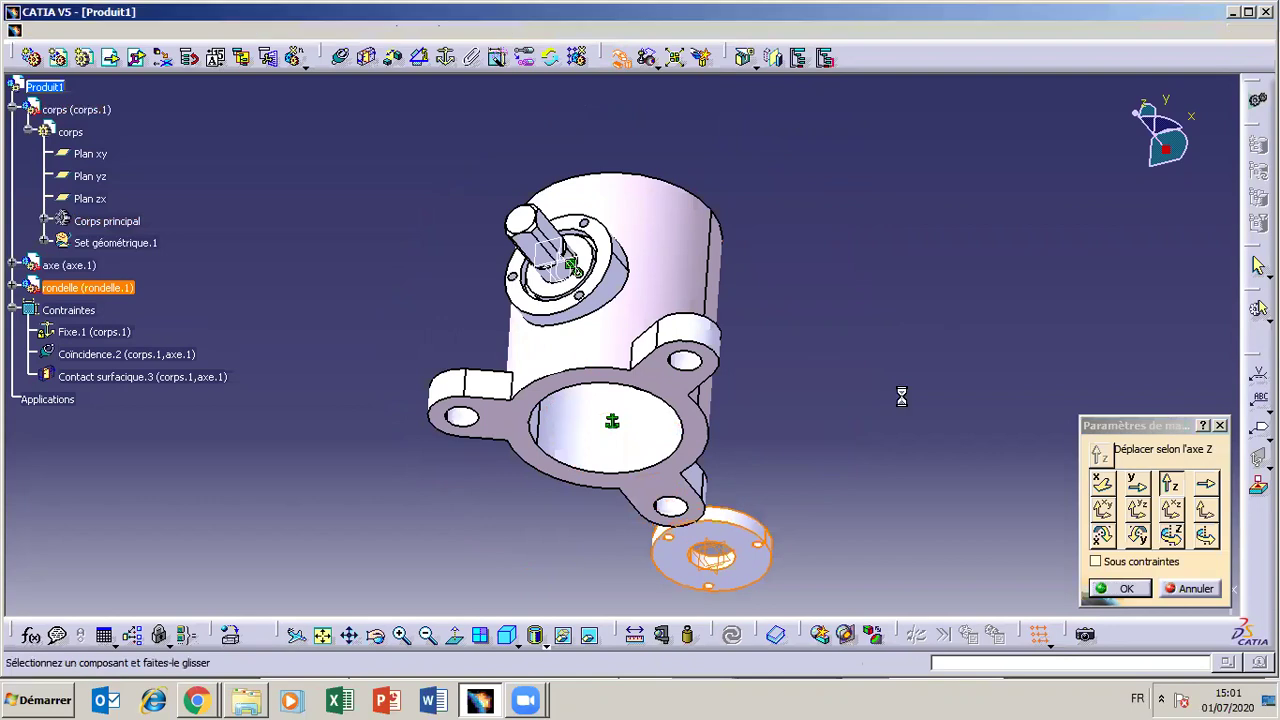
Shift the rondelle along the Z axis to the side of the body where the axe protrudes, and finish the manipulation.
{"action": "left_click", "coordinate": [379, 641]}
{"action": "left_click_drag", "start_coordinate": [626, 345], "coordinate": [426, 468]}
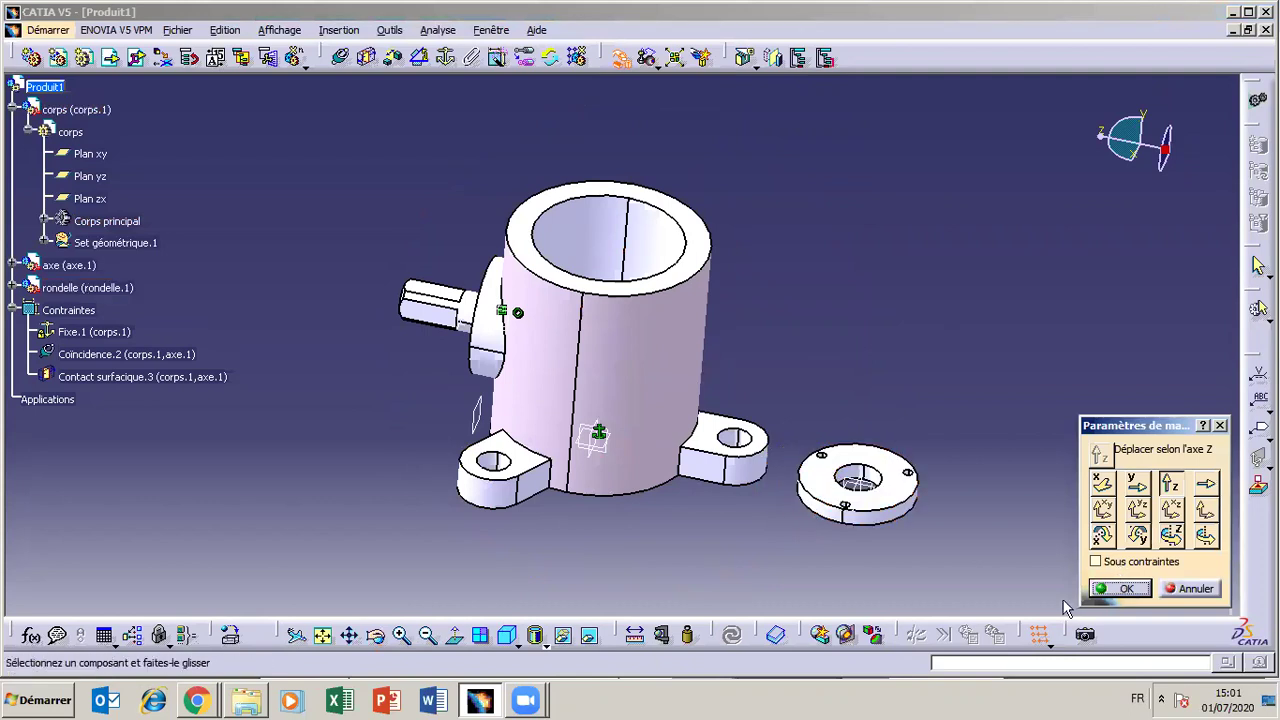
{"action": "left_click_drag", "start_coordinate": [853, 485], "coordinate": [381, 392]}
{"action": "left_click", "coordinate": [1120, 588]}
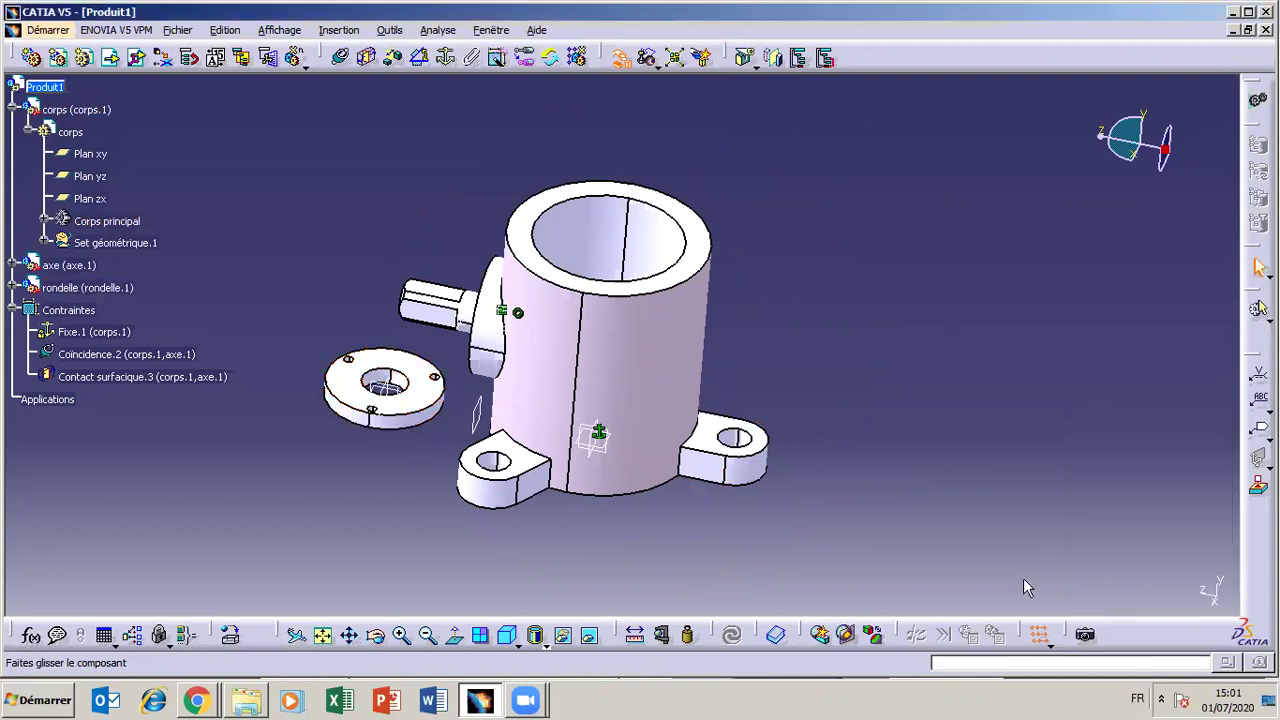
Examine the fixing holes on the rondelle and on the body's side flange around the axe.
{"action": "left_click", "coordinate": [375, 635]}
{"action": "left_click_drag", "start_coordinate": [530, 320], "coordinate": [694, 214]}
{"action": "left_click_drag", "start_coordinate": [720, 199], "coordinate": [663, 443]}
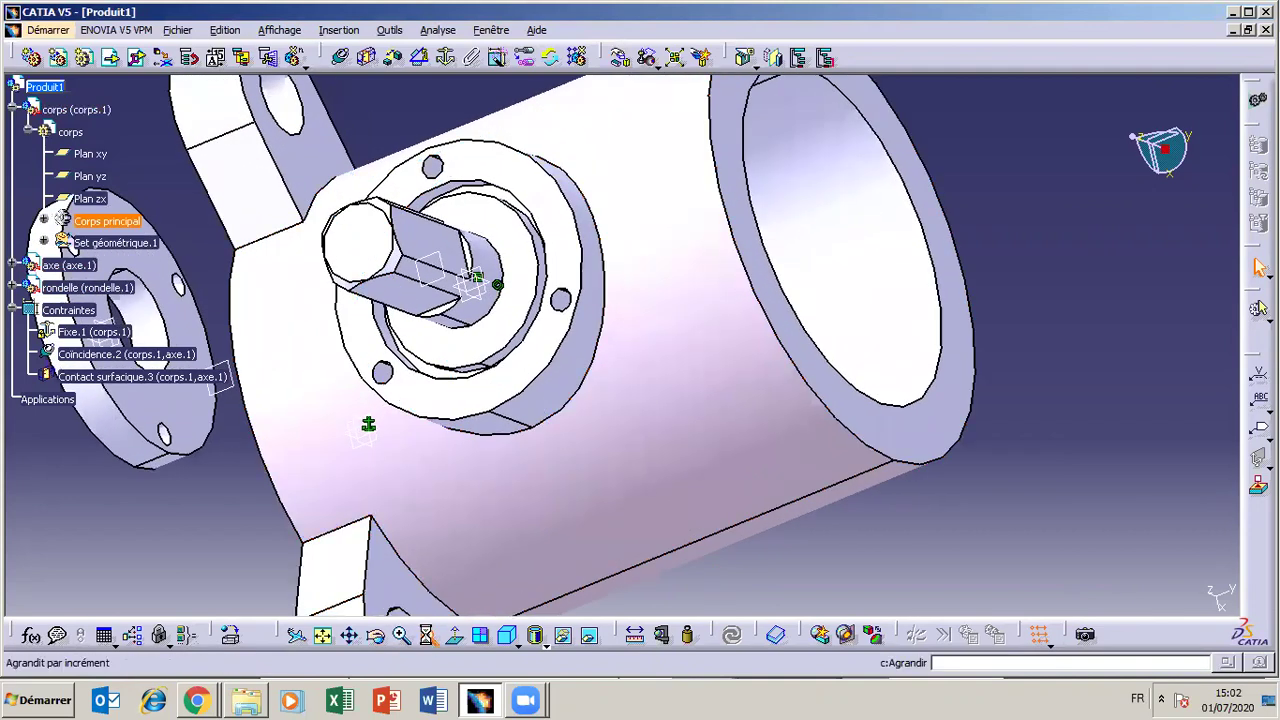
{"action": "left_click", "coordinate": [427, 634]}
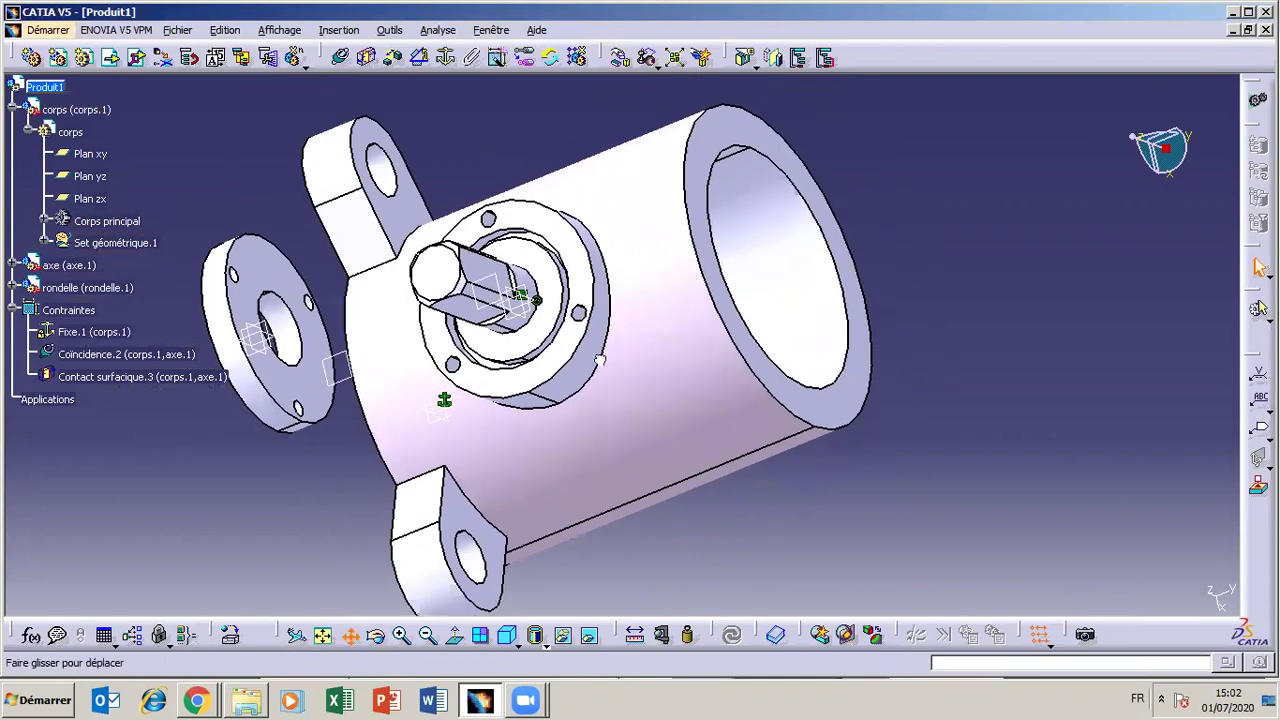
{"action": "left_click_drag", "start_coordinate": [599, 357], "coordinate": [699, 377]}
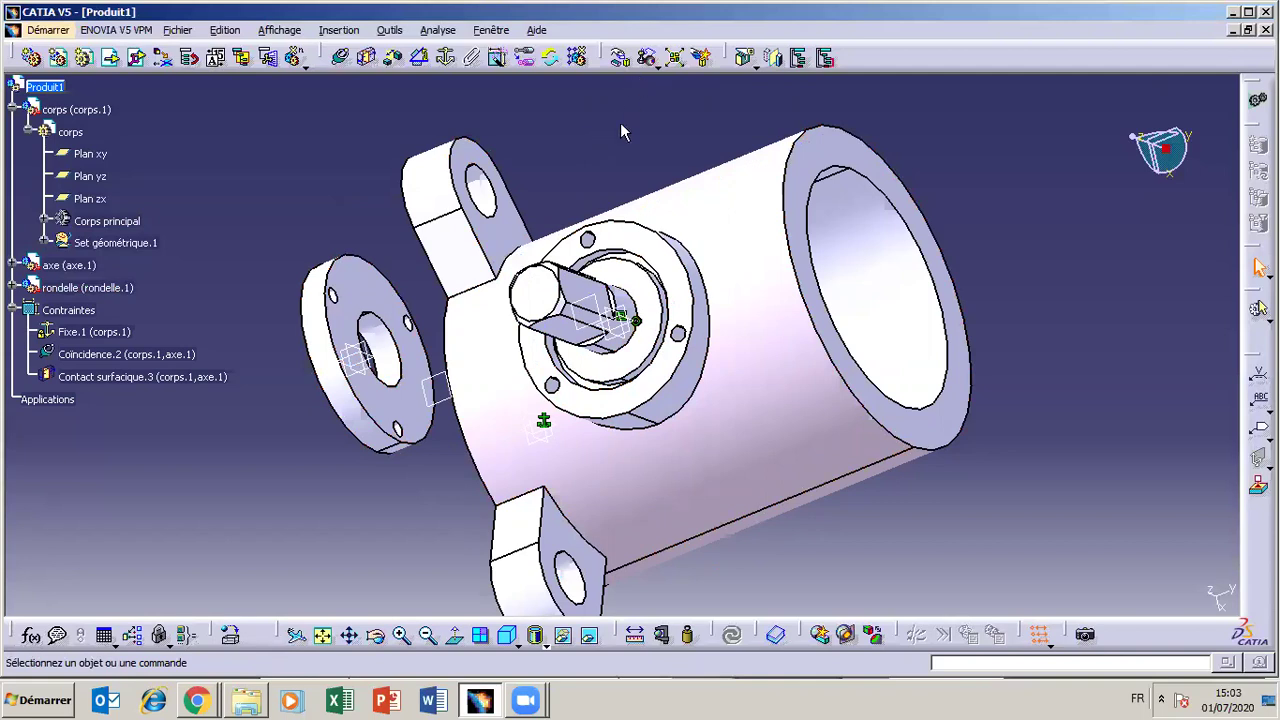
{"action": "left_click", "coordinate": [658, 66]}
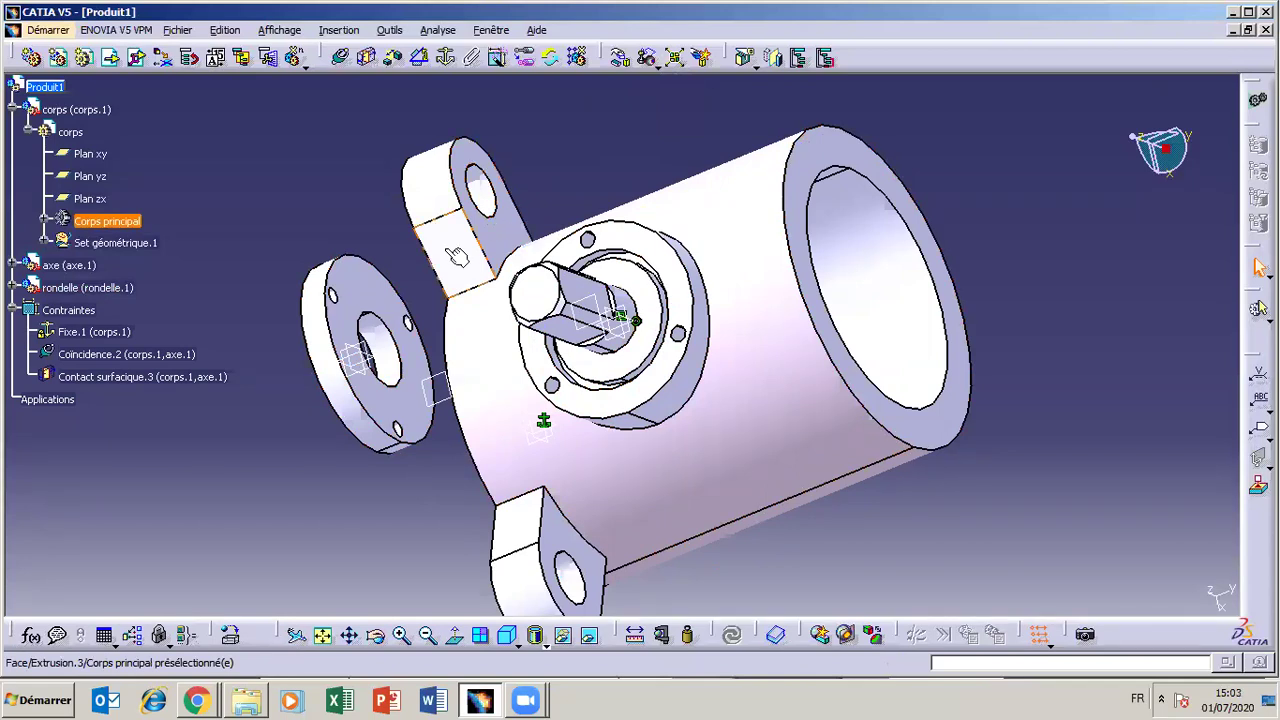
{"action": "left_click", "coordinate": [377, 640]}
{"action": "left_click_drag", "start_coordinate": [394, 430], "coordinate": [283, 461]}
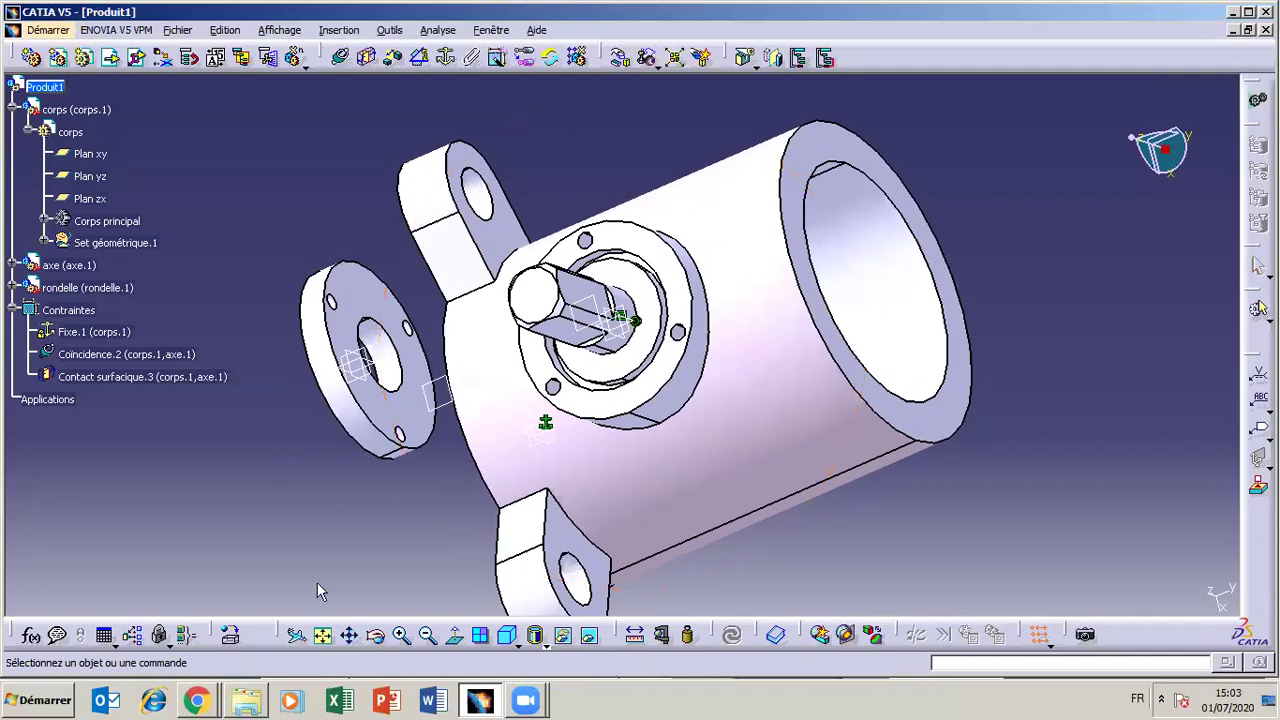
{"action": "left_click", "coordinate": [378, 638]}
{"action": "mouse_move", "coordinate": [623, 289]}
{"action": "left_mouse_down"}
{"action": "mouse_move", "coordinate": [611, 294]}
{"action": "mouse_move", "coordinate": [648, 286]}
{"action": "left_mouse_up"}
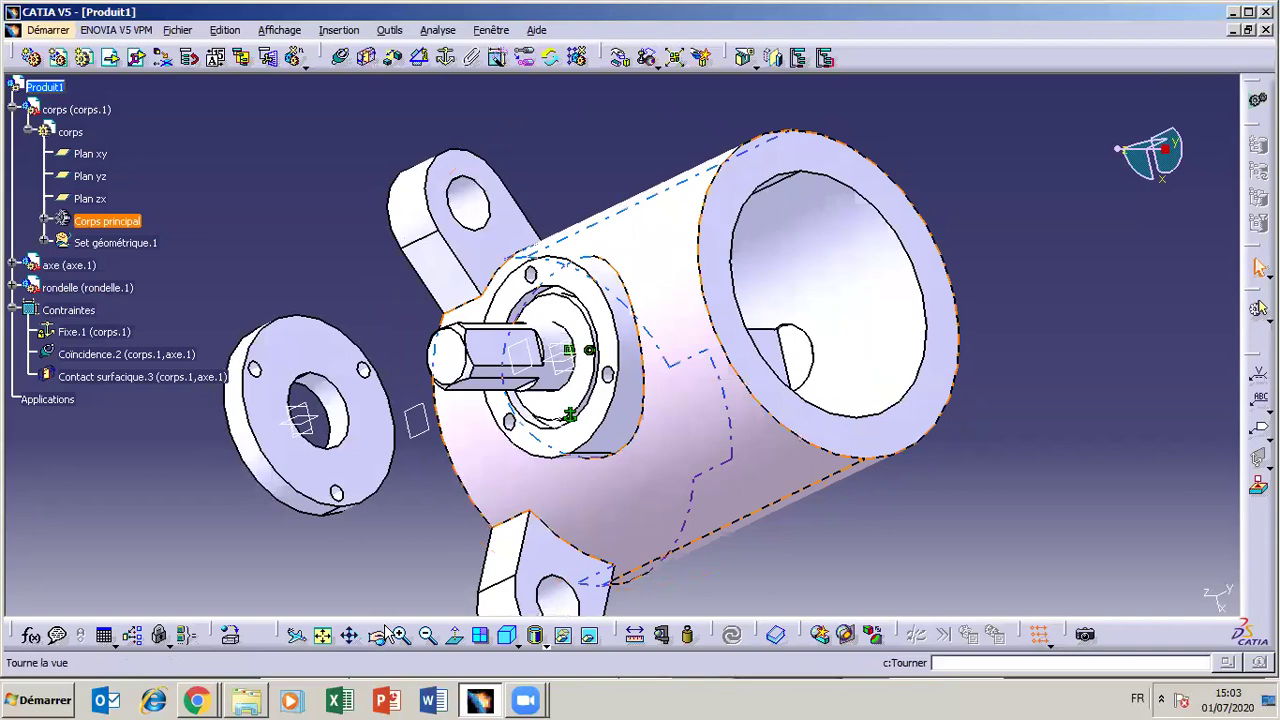
Constrain the axis of one rondelle fixing hole coincident with a body flange hole and update the assembly.
{"action": "left_click", "coordinate": [401, 635]}
{"action": "left_click", "coordinate": [401, 635]}
{"action": "left_click", "coordinate": [401, 635]}
{"action": "middle_click_drag", "start_coordinate": [379, 545], "coordinate": [589, 485]}
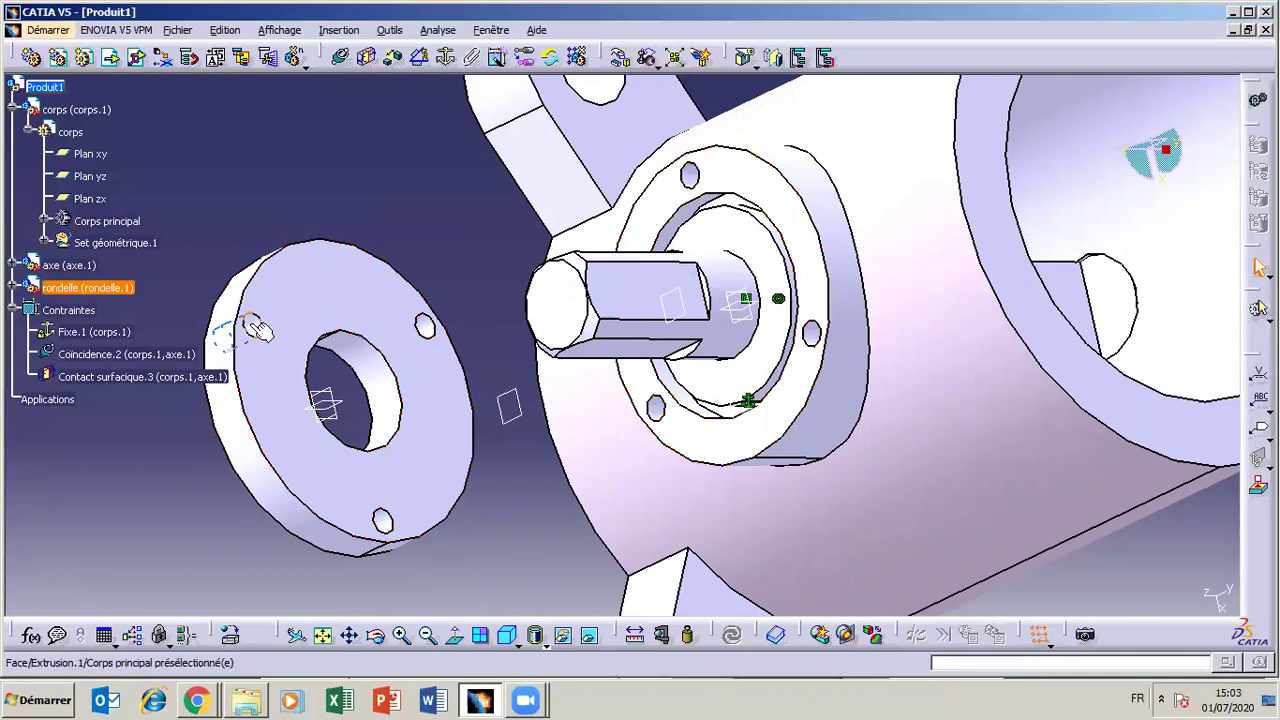
{"action": "left_click", "coordinate": [340, 58]}
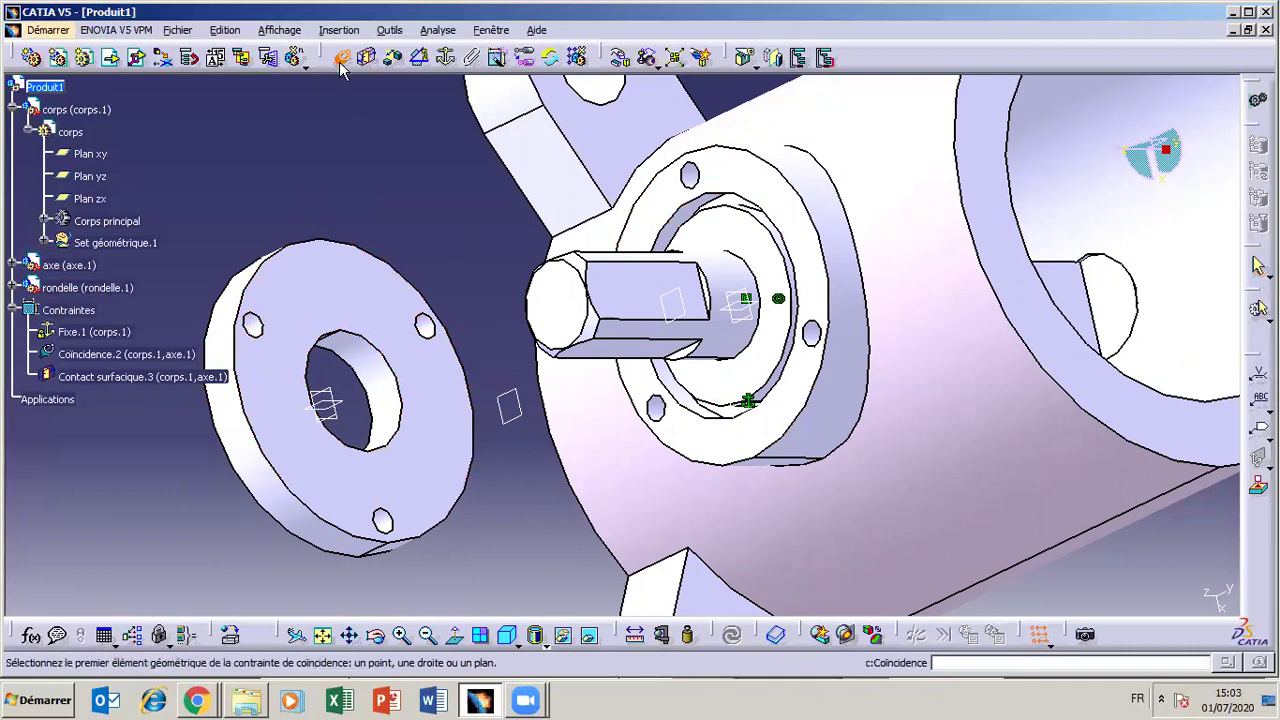
{"action": "left_click", "coordinate": [256, 327]}
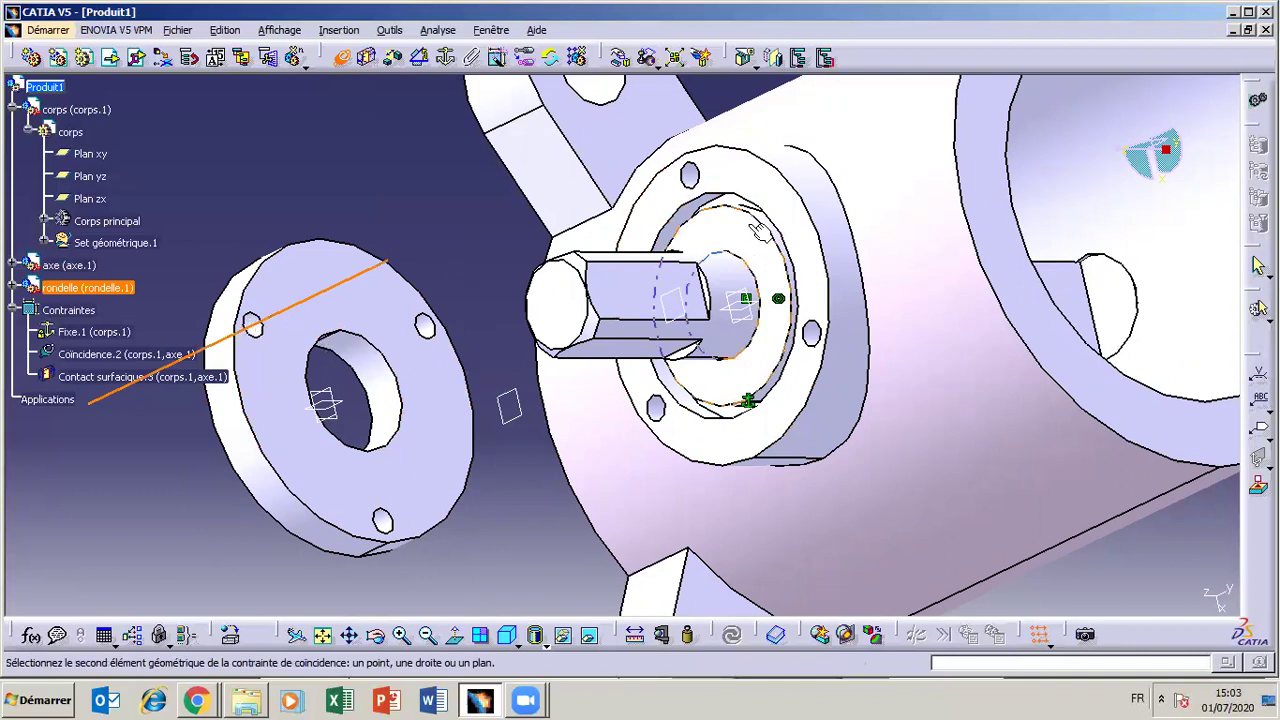
{"action": "left_click", "coordinate": [690, 176]}
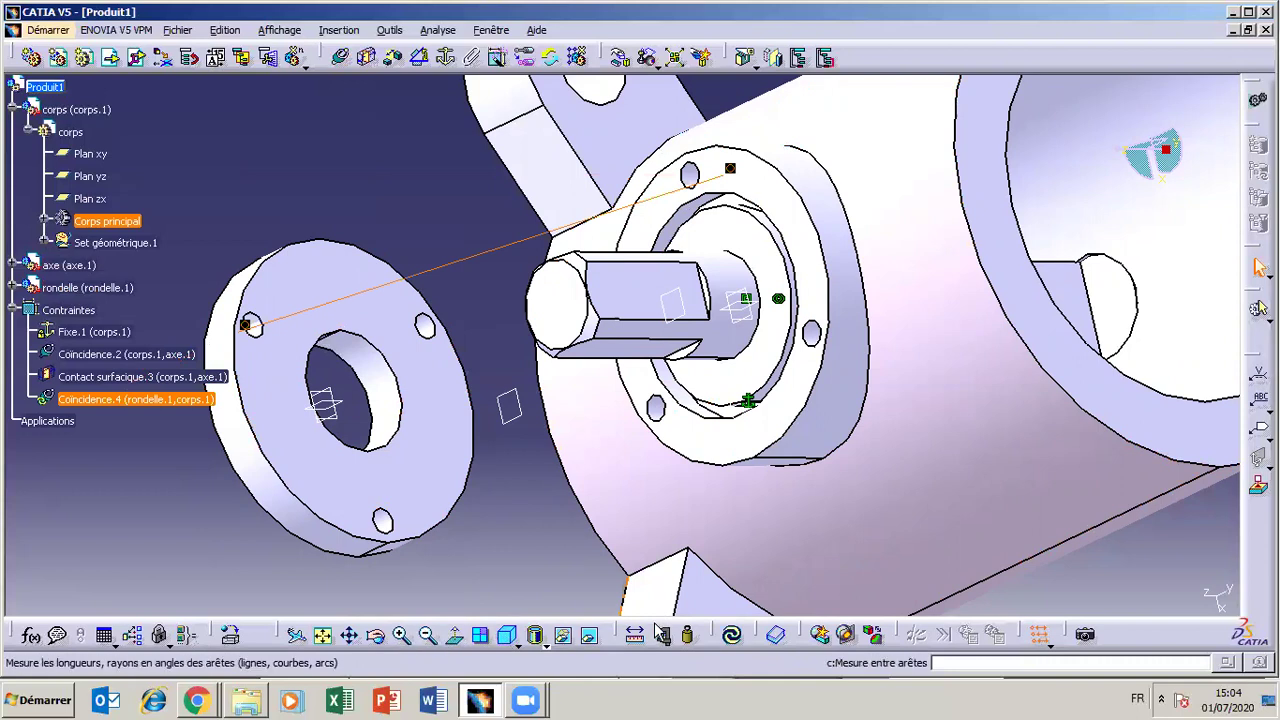
{"action": "left_click", "coordinate": [733, 638]}
Check the rondelle's alignment with the flange from several angles, including a view normal to the rondelle's face.
{"action": "left_click", "coordinate": [376, 636]}
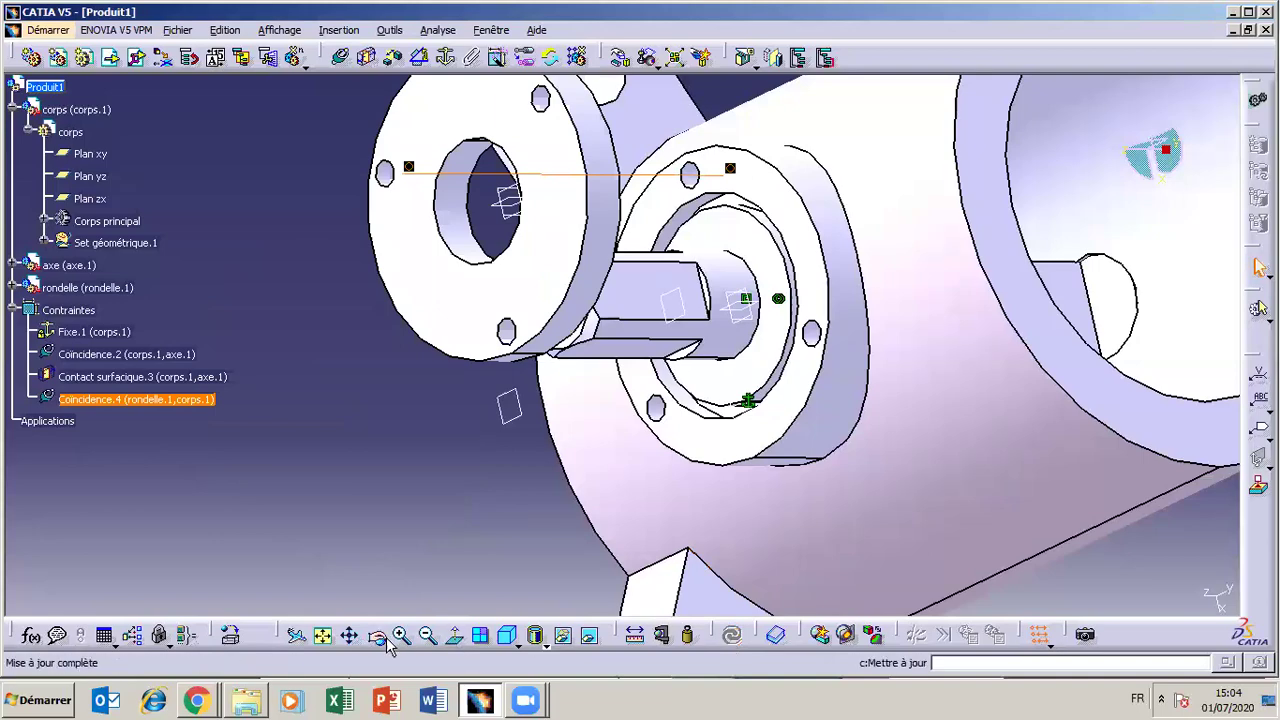
{"action": "left_click_drag", "start_coordinate": [781, 283], "coordinate": [437, 604]}
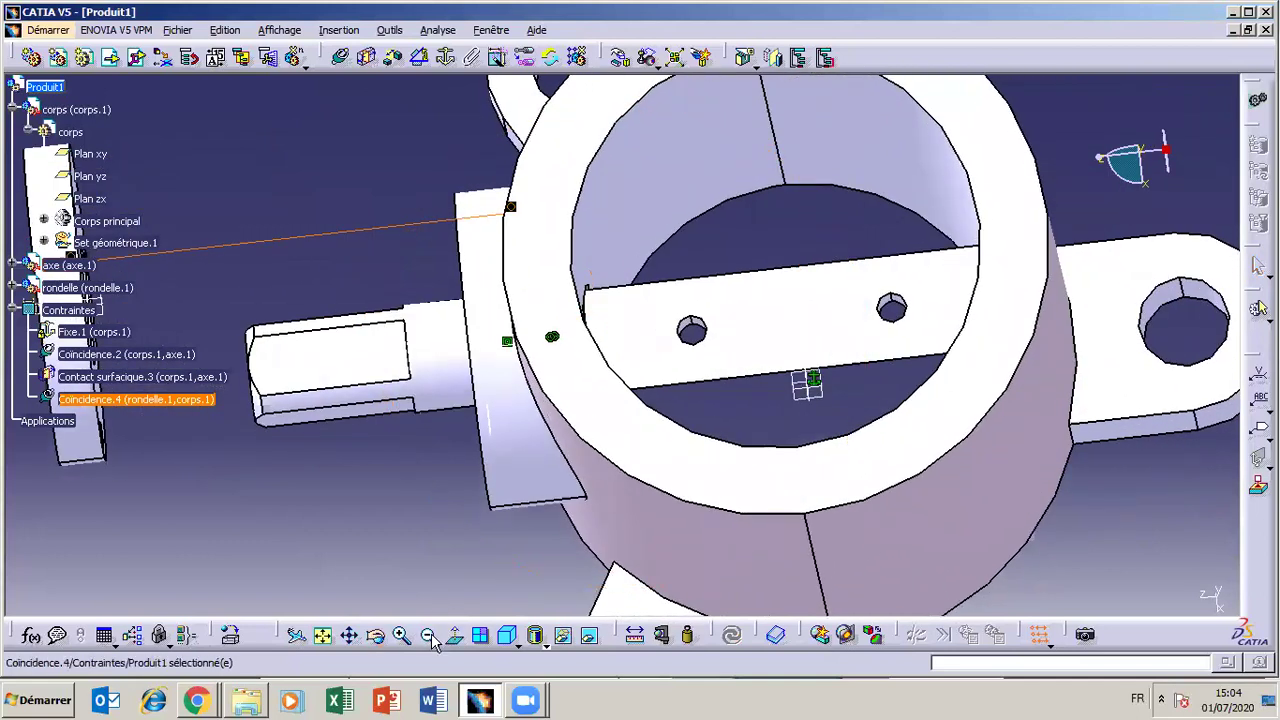
{"action": "middle_click_drag", "start_coordinate": [543, 428], "coordinate": [681, 412]}
{"action": "left_click", "coordinate": [375, 636]}
{"action": "left_click_drag", "start_coordinate": [765, 190], "coordinate": [976, 318]}
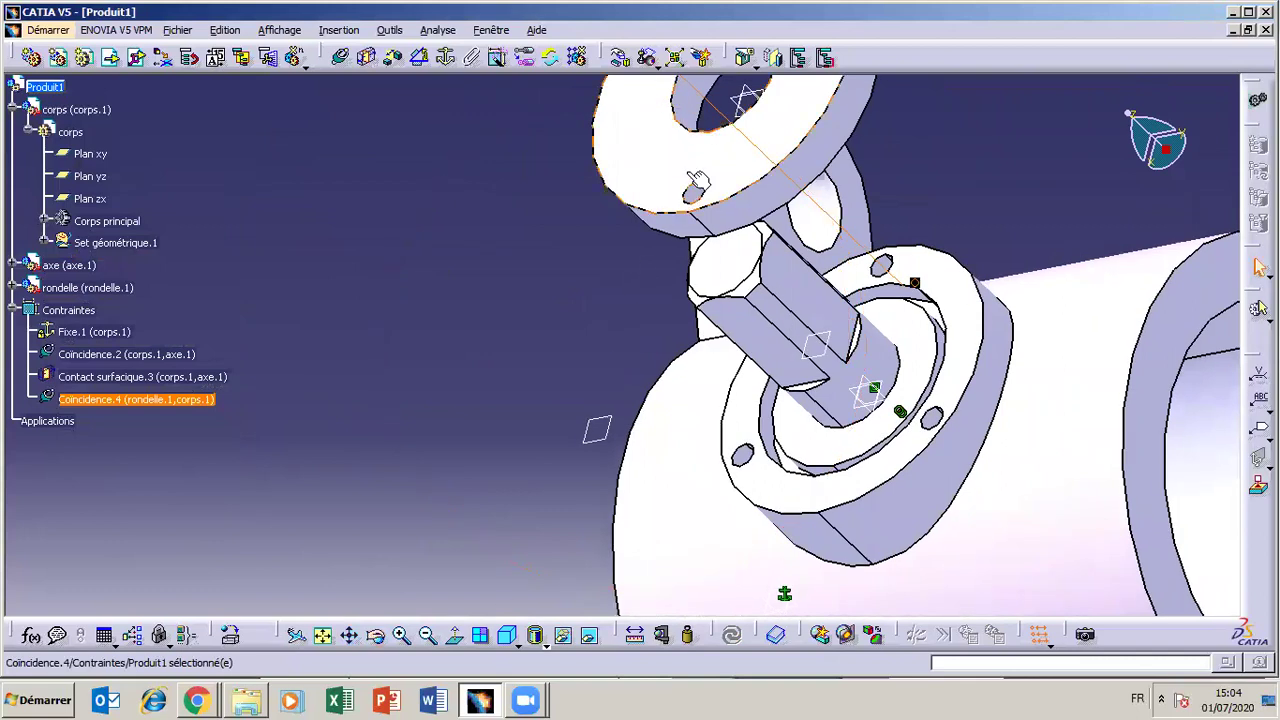
{"action": "left_click", "coordinate": [676, 167]}
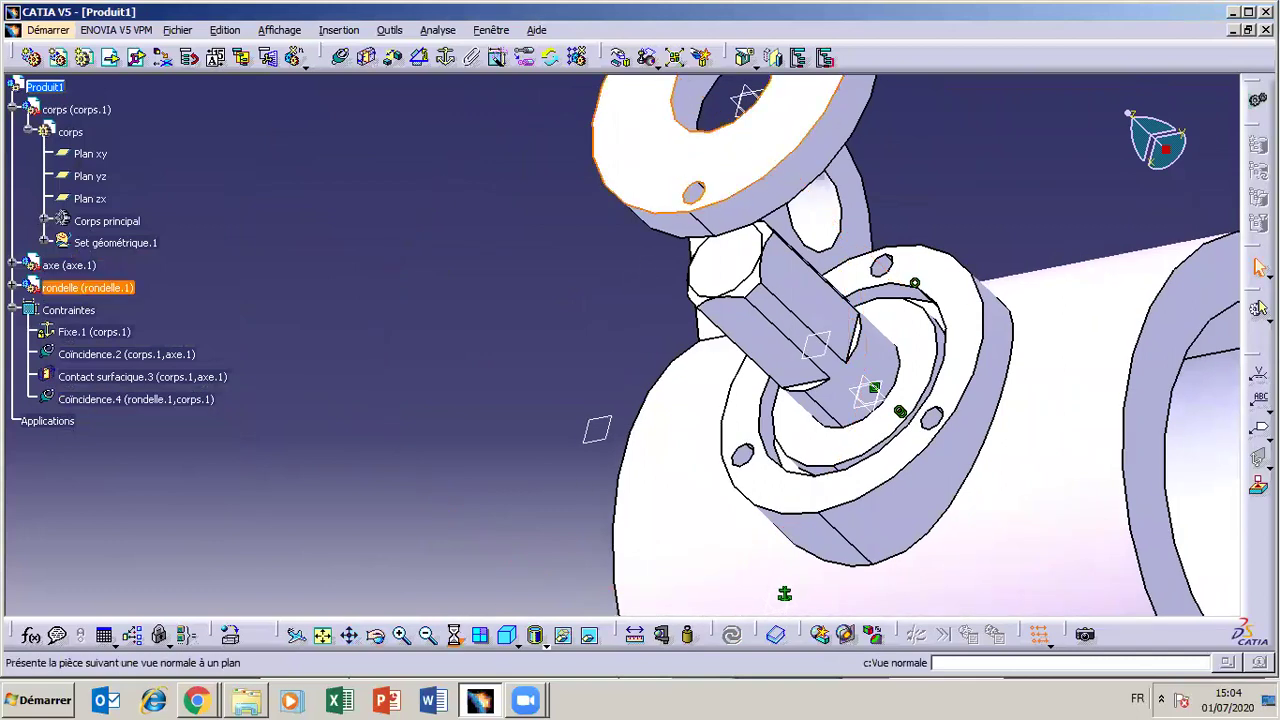
{"action": "left_click", "coordinate": [453, 634]}
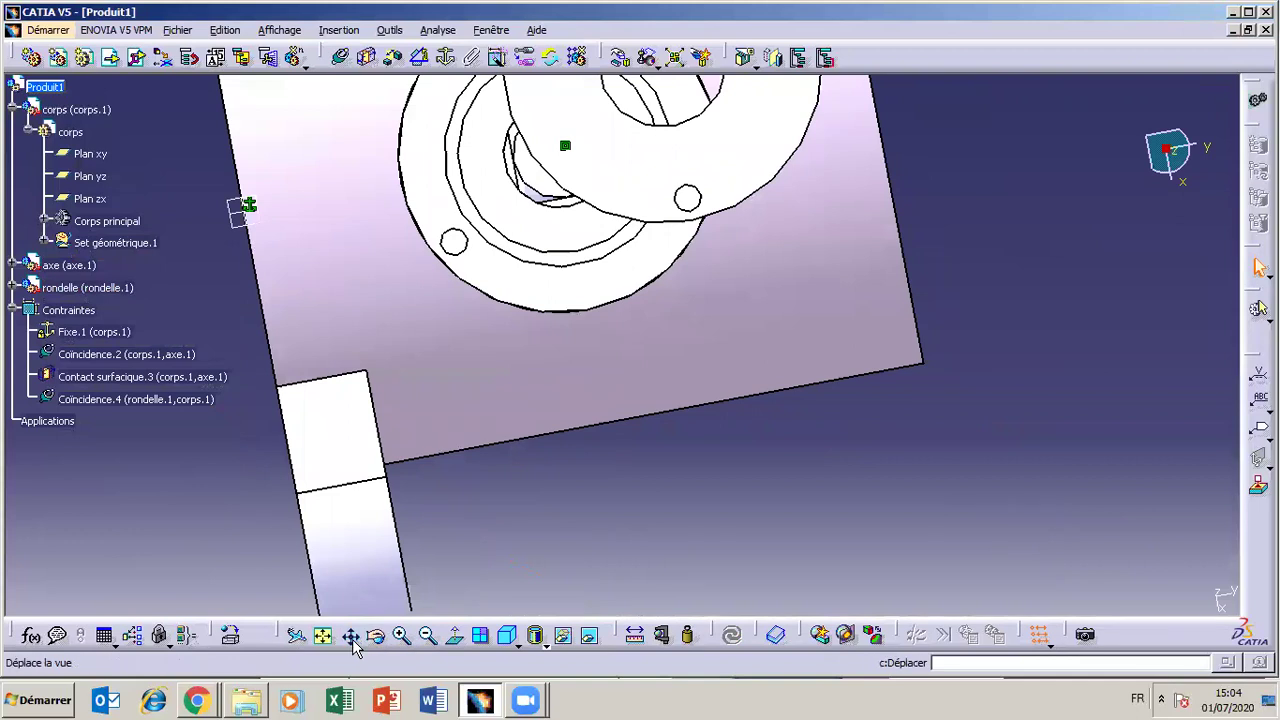
{"action": "left_click_drag", "start_coordinate": [652, 340], "coordinate": [671, 422]}
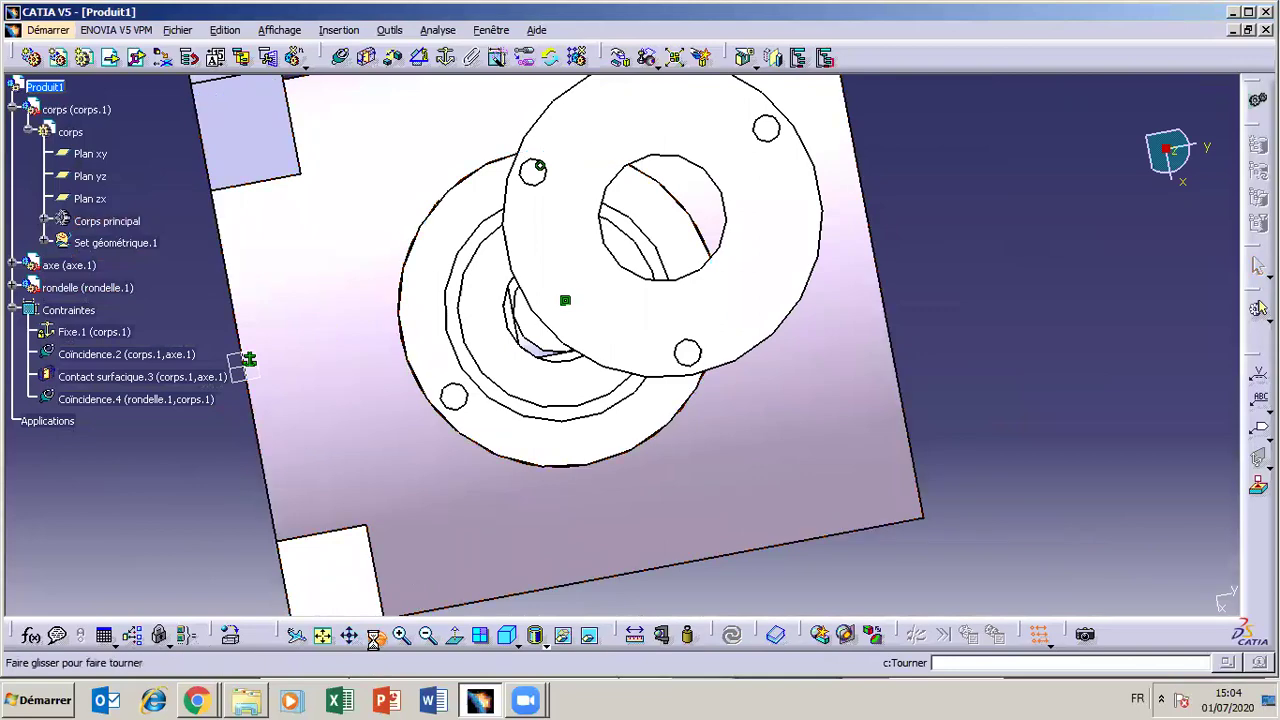
{"action": "left_click_drag", "start_coordinate": [862, 180], "coordinate": [432, 637]}
{"action": "left_click", "coordinate": [427, 634]}
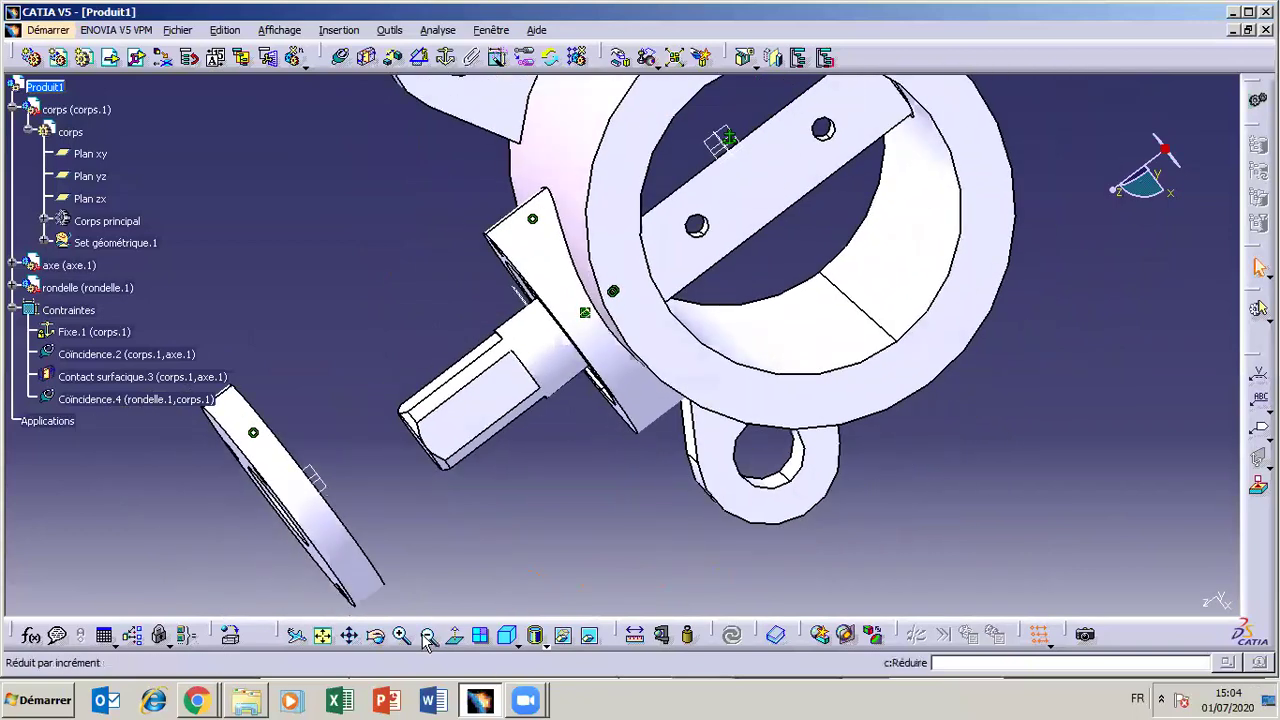
{"action": "left_click", "coordinate": [379, 638]}
{"action": "left_click_drag", "start_coordinate": [765, 226], "coordinate": [919, 303]}
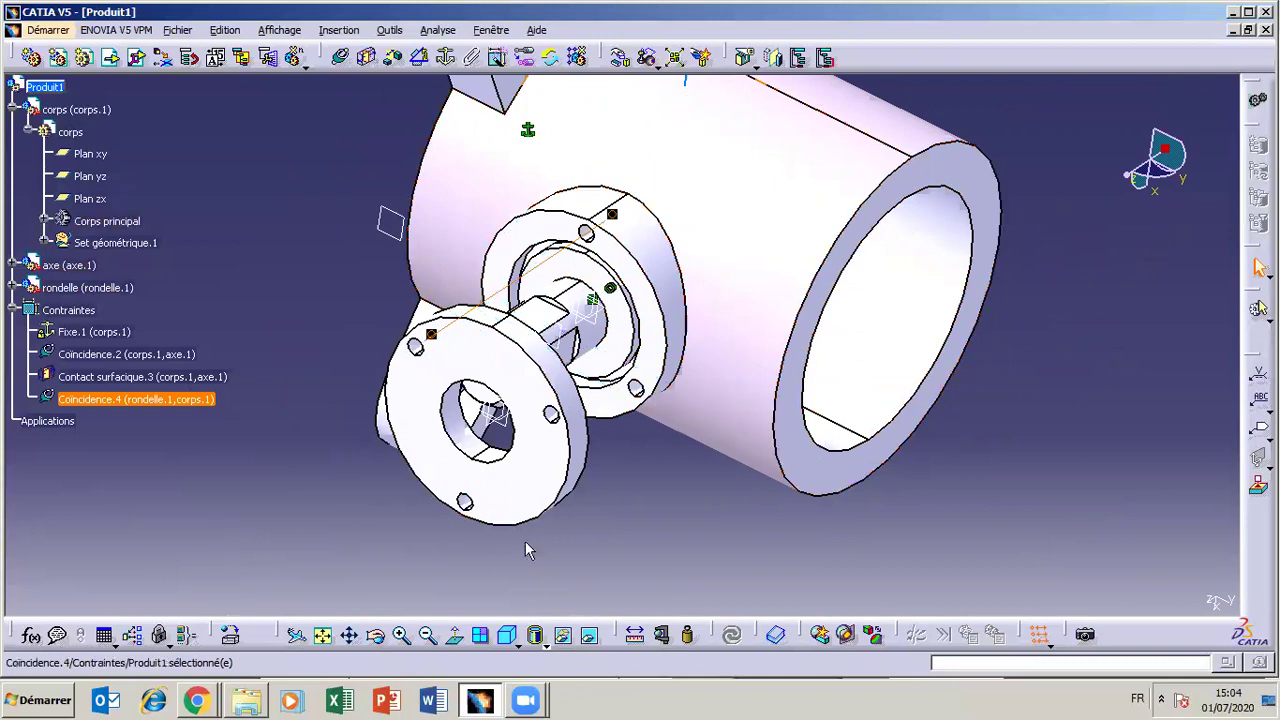
{"action": "middle_click_drag", "start_coordinate": [790, 390], "coordinate": [389, 271]}
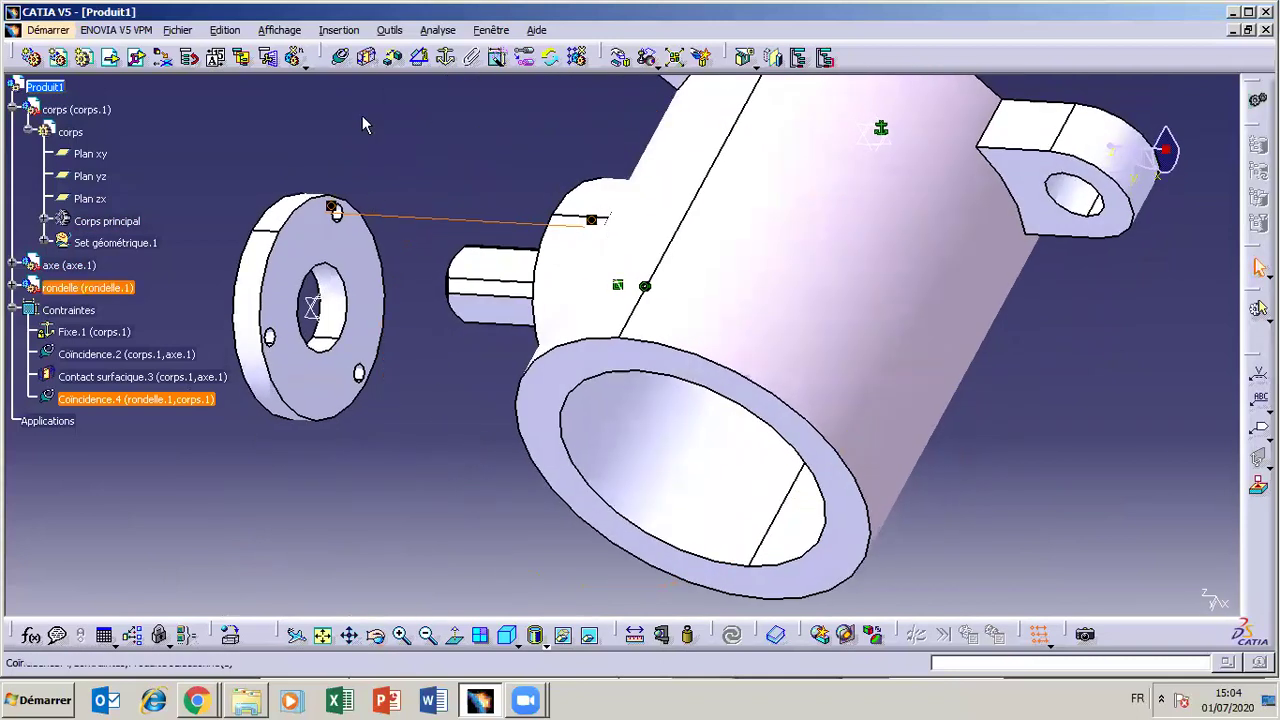
Add a coincidence between a second rondelle hole axis and the matching body flange hole, and update the assembly.
{"action": "left_click", "coordinate": [341, 60]}
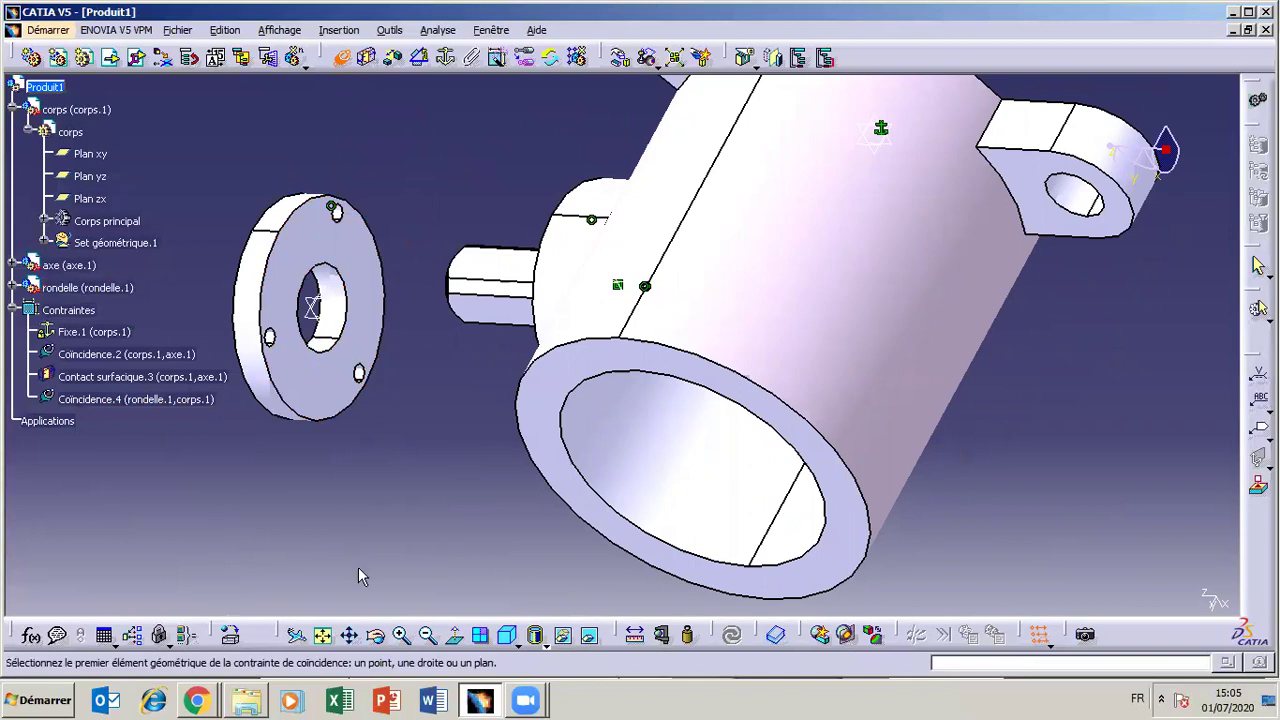
{"action": "left_click", "coordinate": [402, 636]}
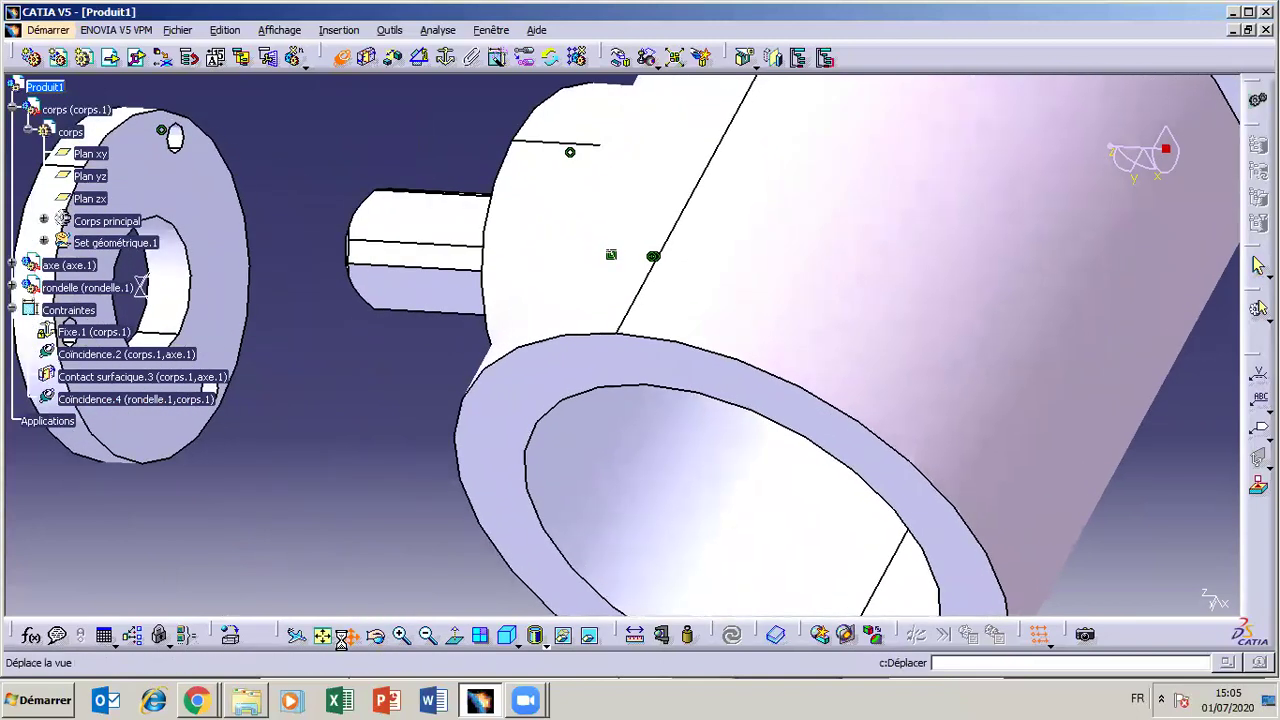
{"action": "left_click_drag", "start_coordinate": [386, 553], "coordinate": [555, 553]}
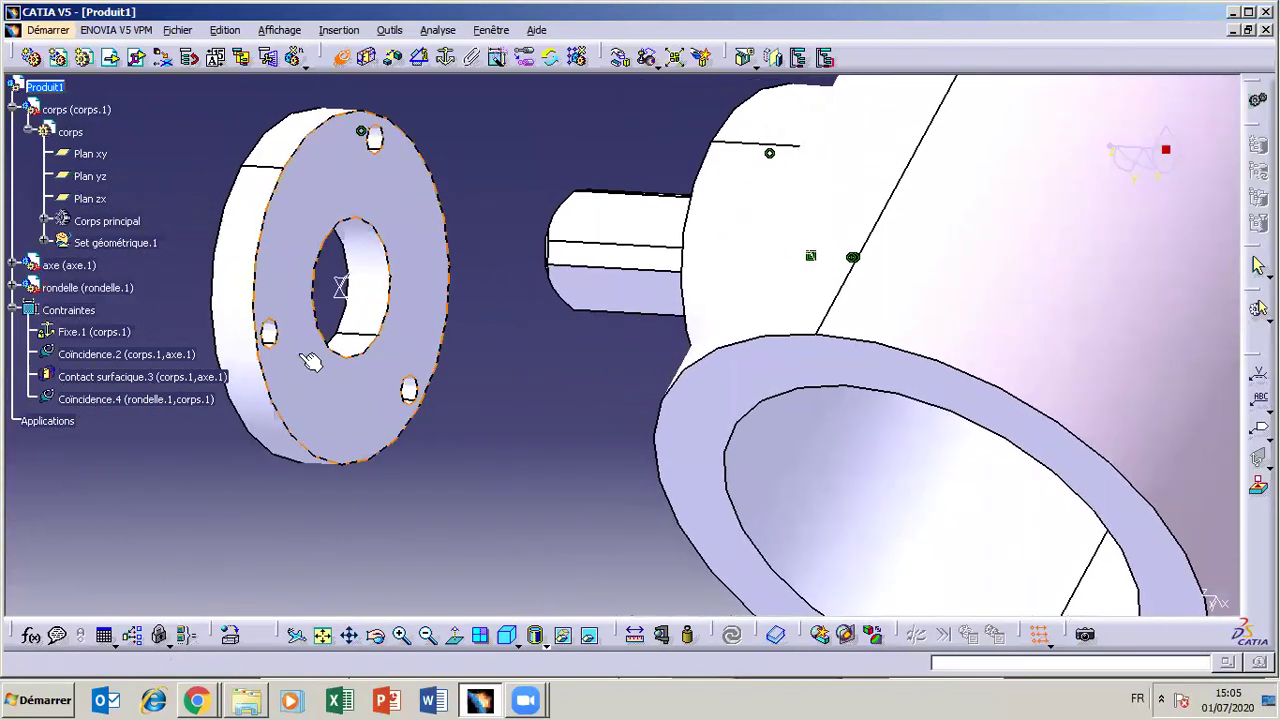
{"action": "left_click", "coordinate": [267, 332]}
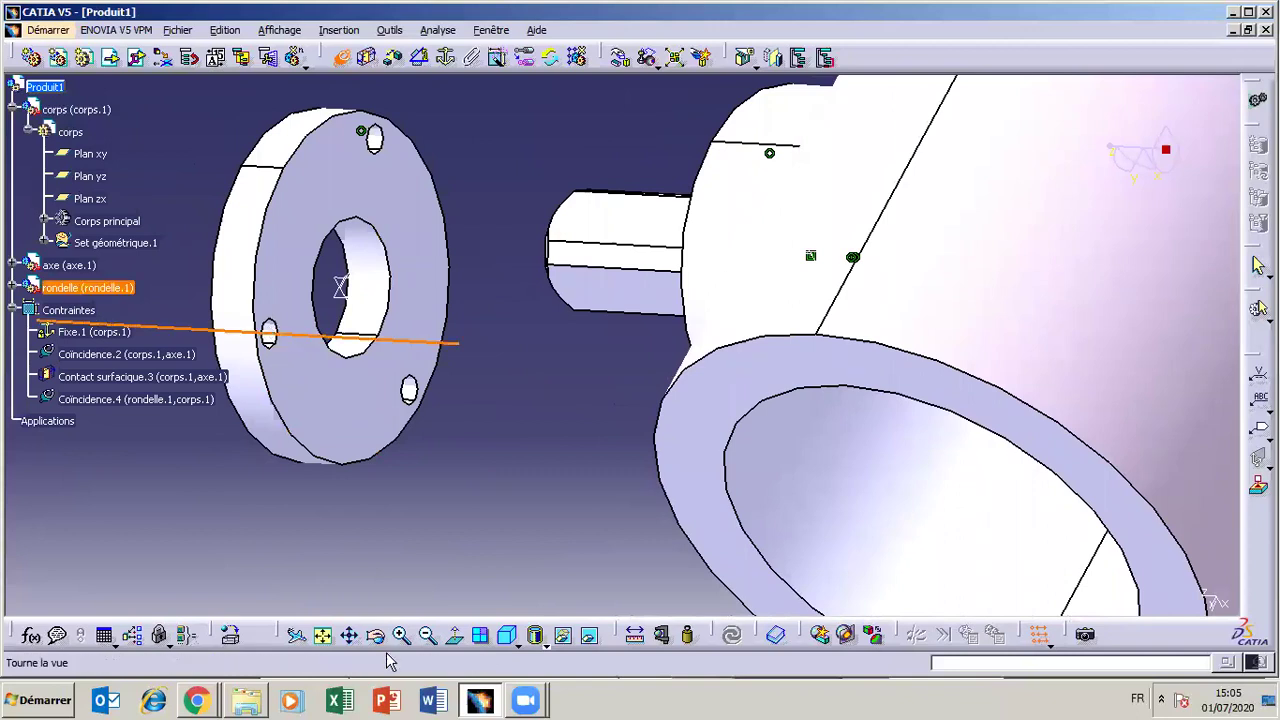
{"action": "middle_click_drag", "start_coordinate": [530, 349], "coordinate": [810, 431]}
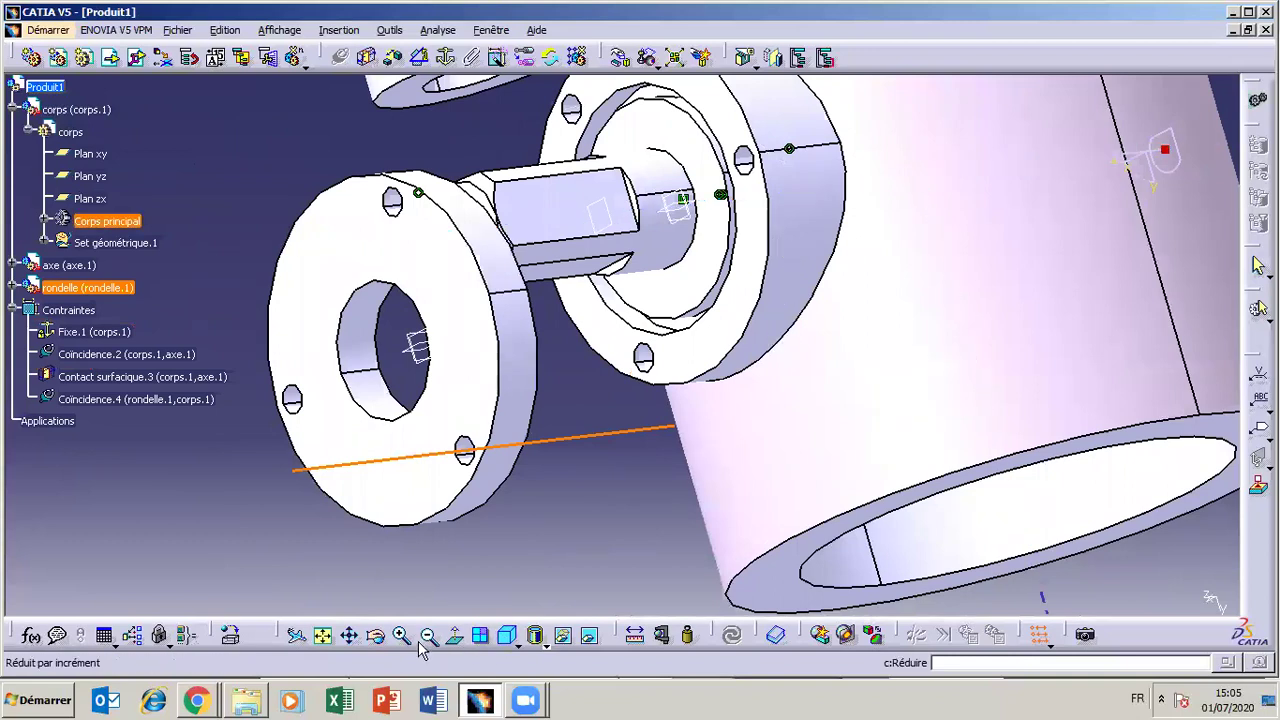
{"action": "left_click", "coordinate": [375, 643]}
{"action": "left_click_drag", "start_coordinate": [732, 525], "coordinate": [830, 409]}
{"action": "middle_click_drag", "start_coordinate": [828, 414], "coordinate": [754, 420]}
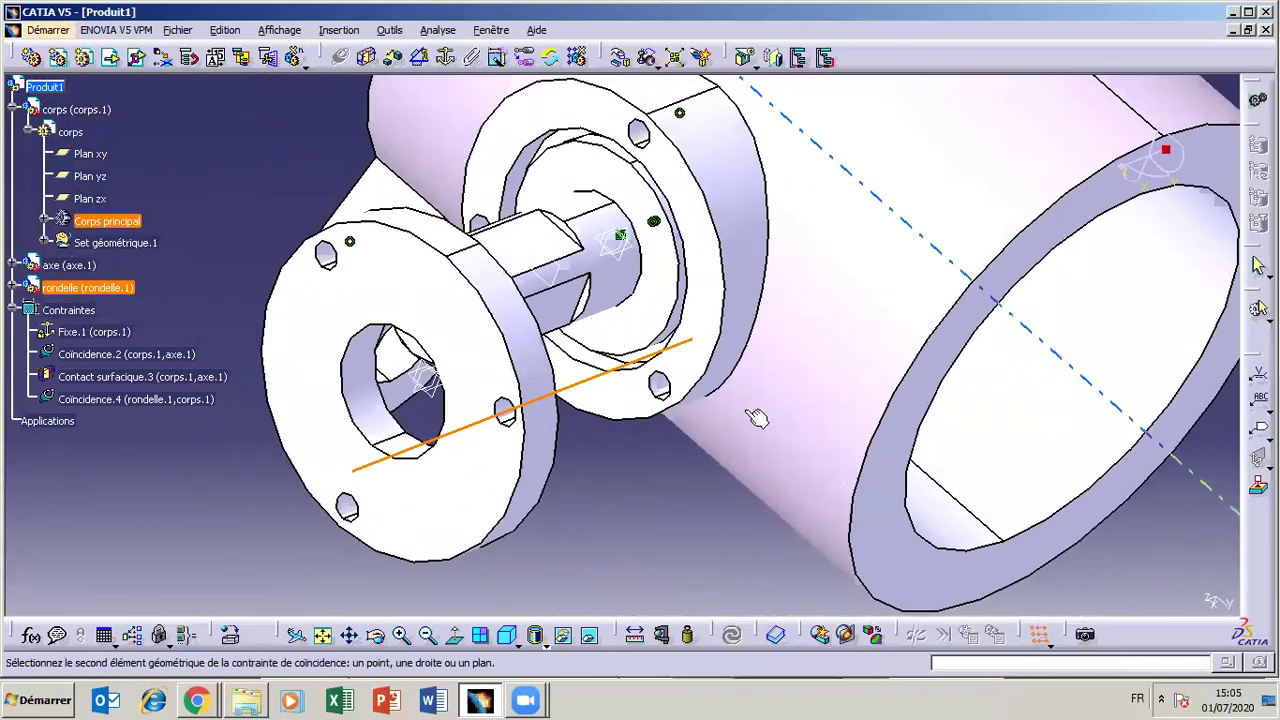
{"action": "left_click", "coordinate": [668, 392]}
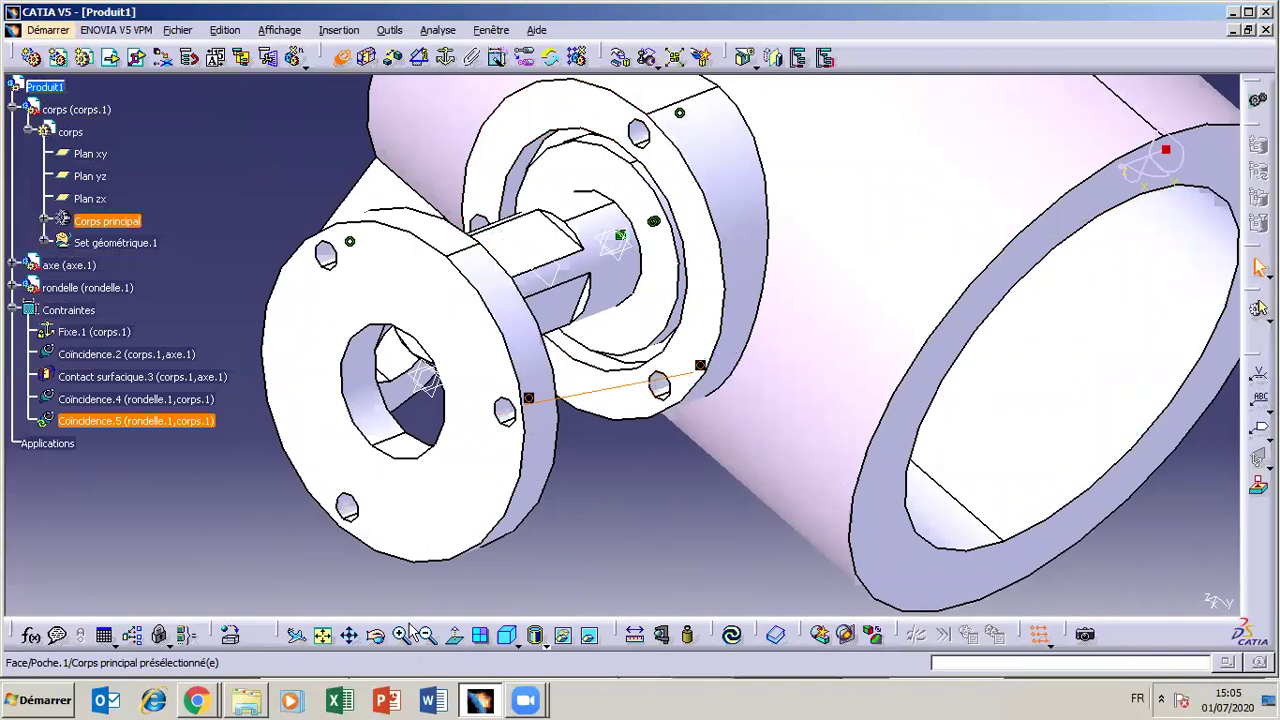
{"action": "left_click", "coordinate": [733, 637]}
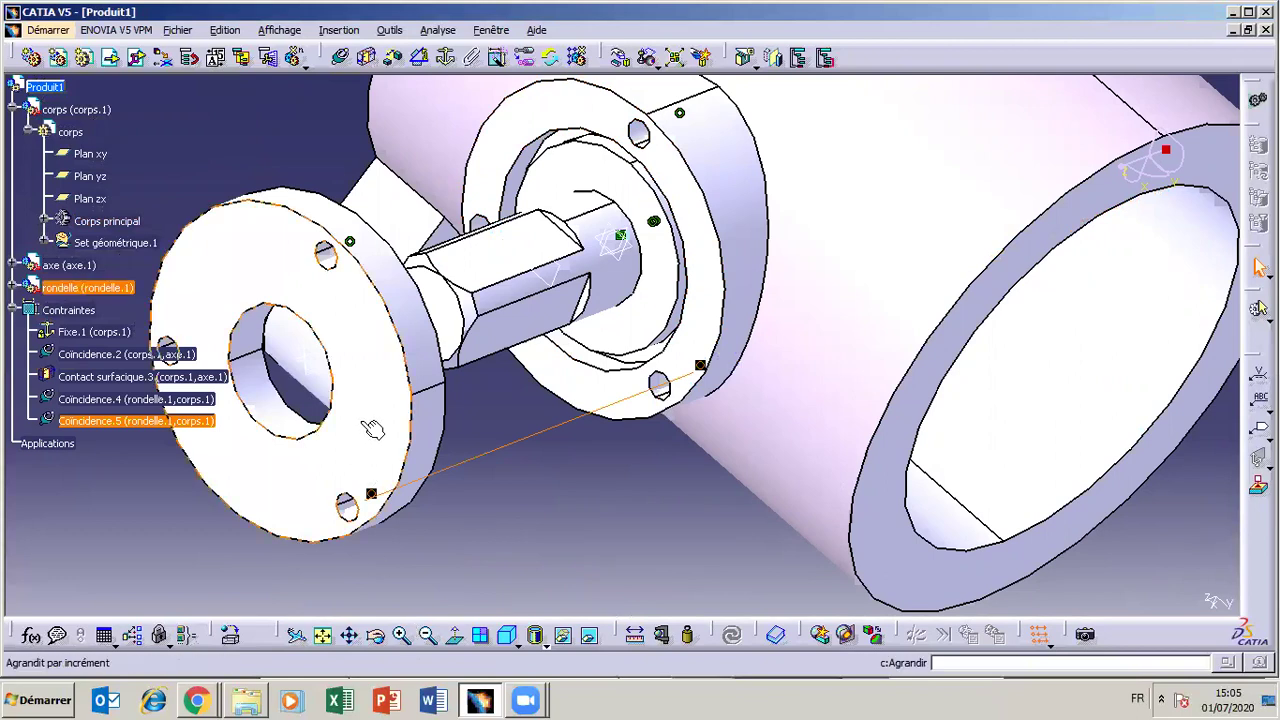
Check that the rondelle's holes line up with the flange, facing its flat side and from the side.
{"action": "left_click", "coordinate": [485, 551]}
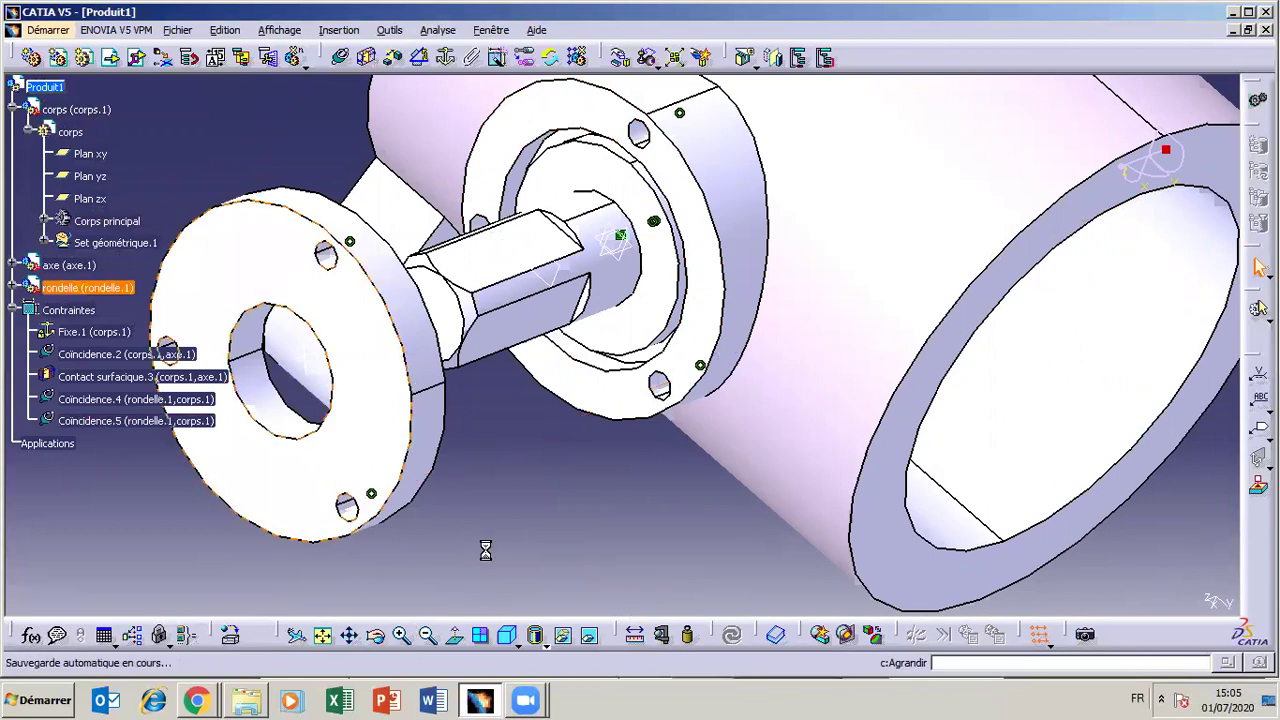
{"action": "left_click", "coordinate": [455, 637]}
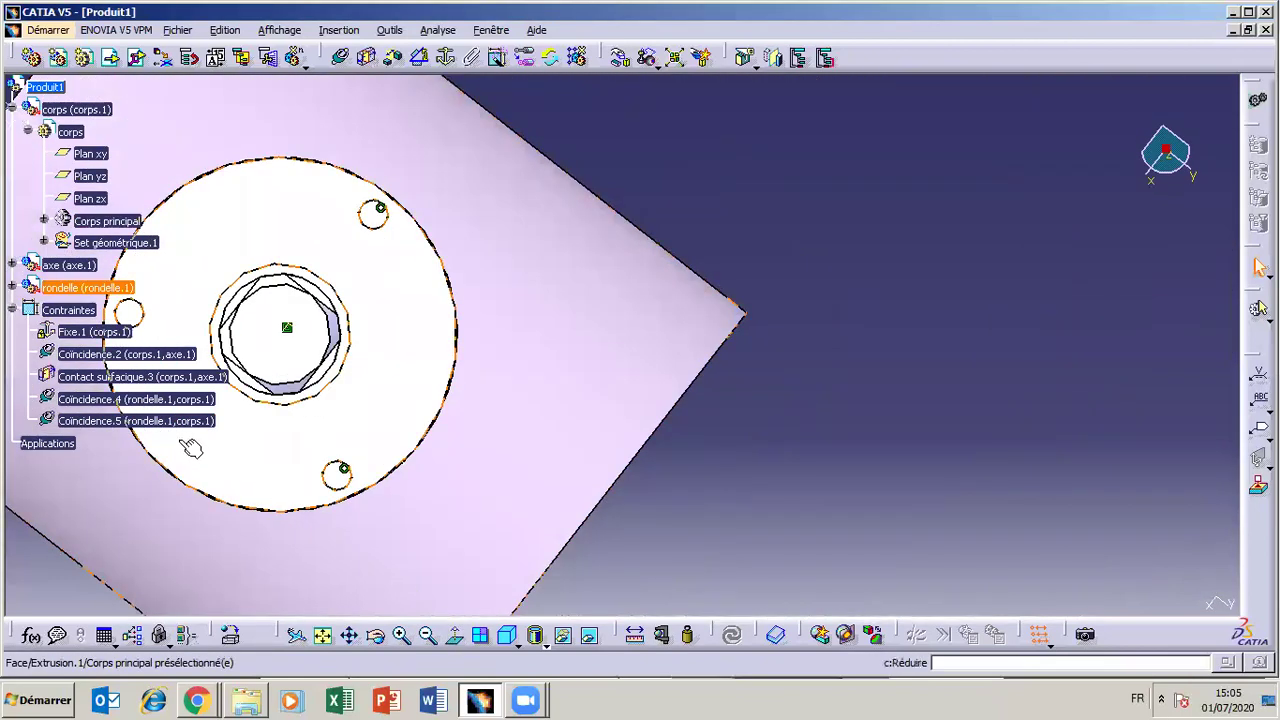
{"action": "left_click", "coordinate": [406, 474]}
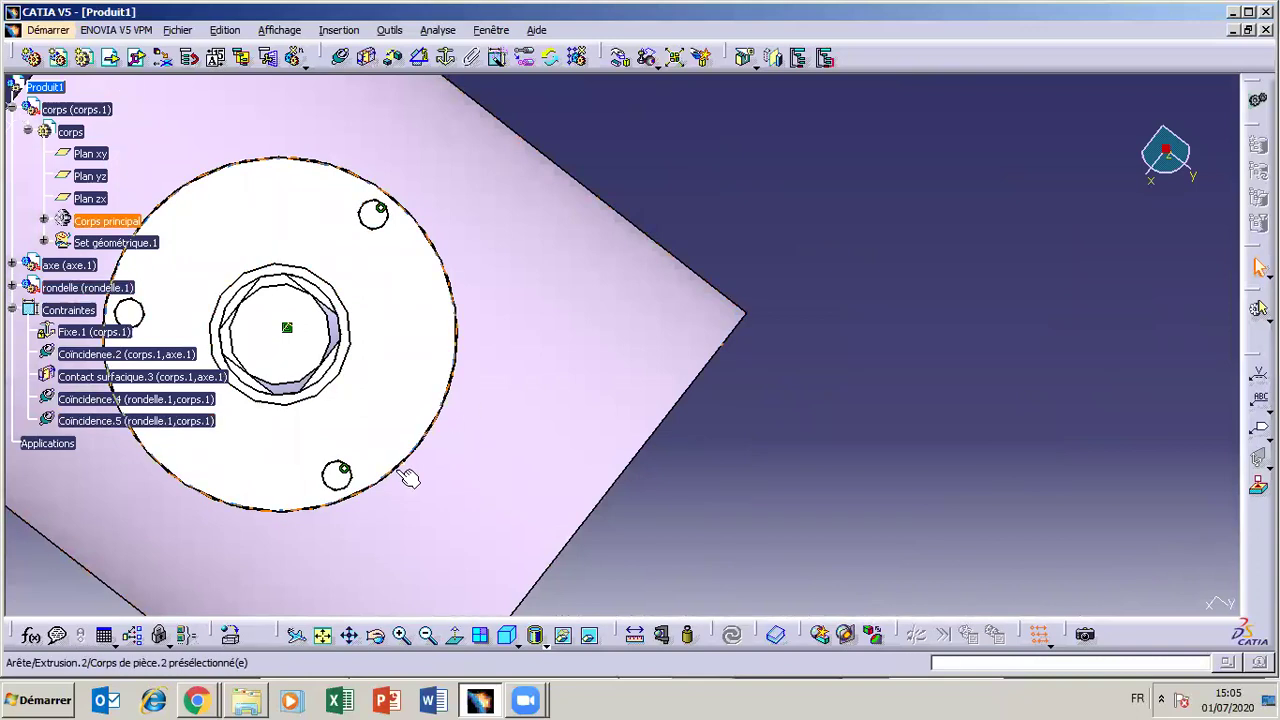
{"action": "left_click", "coordinate": [380, 647]}
{"action": "left_click_drag", "start_coordinate": [306, 209], "coordinate": [343, 305]}
{"action": "left_click", "coordinate": [377, 646]}
{"action": "left_click_drag", "start_coordinate": [304, 461], "coordinate": [300, 610]}
{"action": "left_click", "coordinate": [428, 636]}
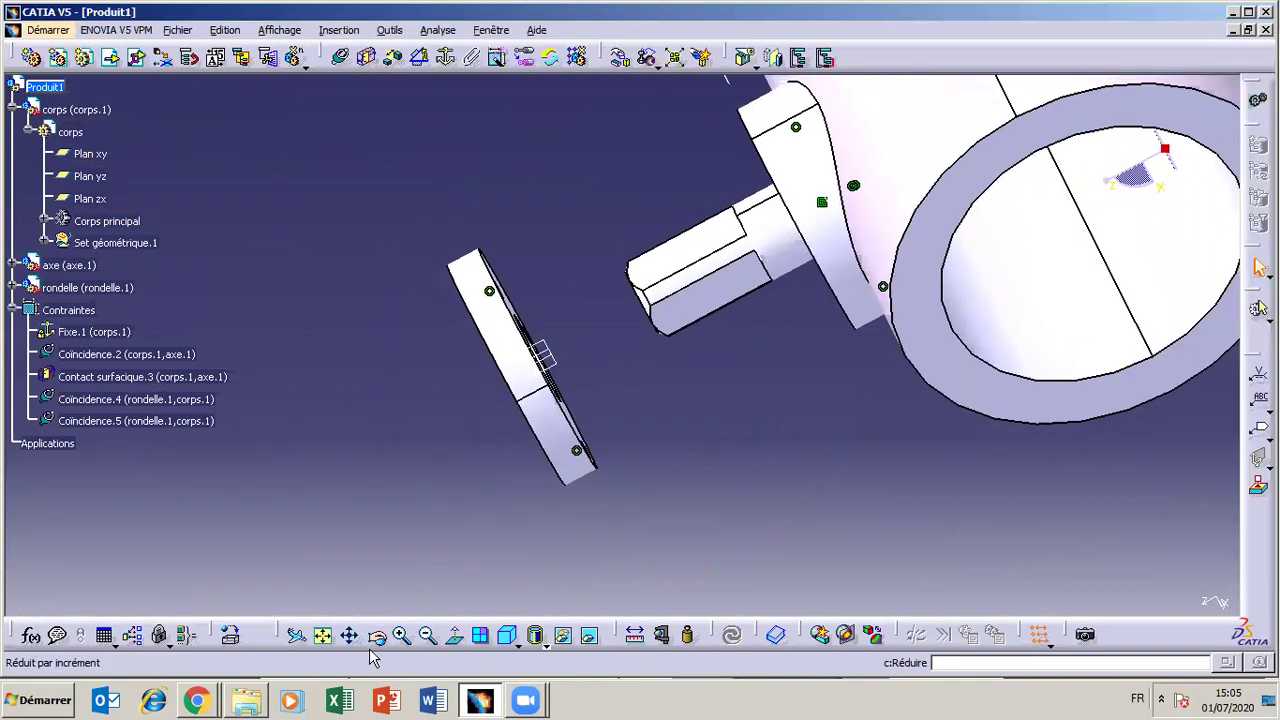
Add a surface contact between the body flange's outer face and the rondelle face turned towards the body, and update the assembly.
{"action": "left_click", "coordinate": [350, 636]}
{"action": "left_click_drag", "start_coordinate": [968, 412], "coordinate": [773, 537]}
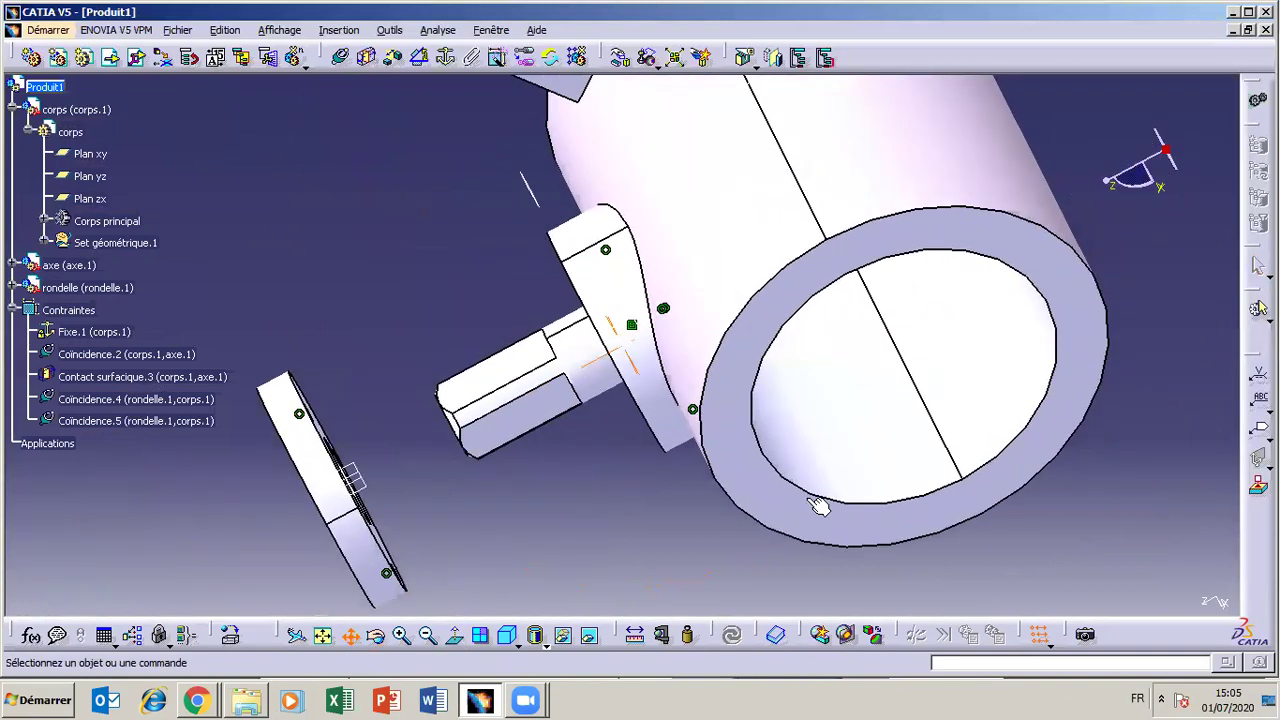
{"action": "left_click", "coordinate": [378, 638]}
{"action": "left_click_drag", "start_coordinate": [626, 423], "coordinate": [705, 357]}
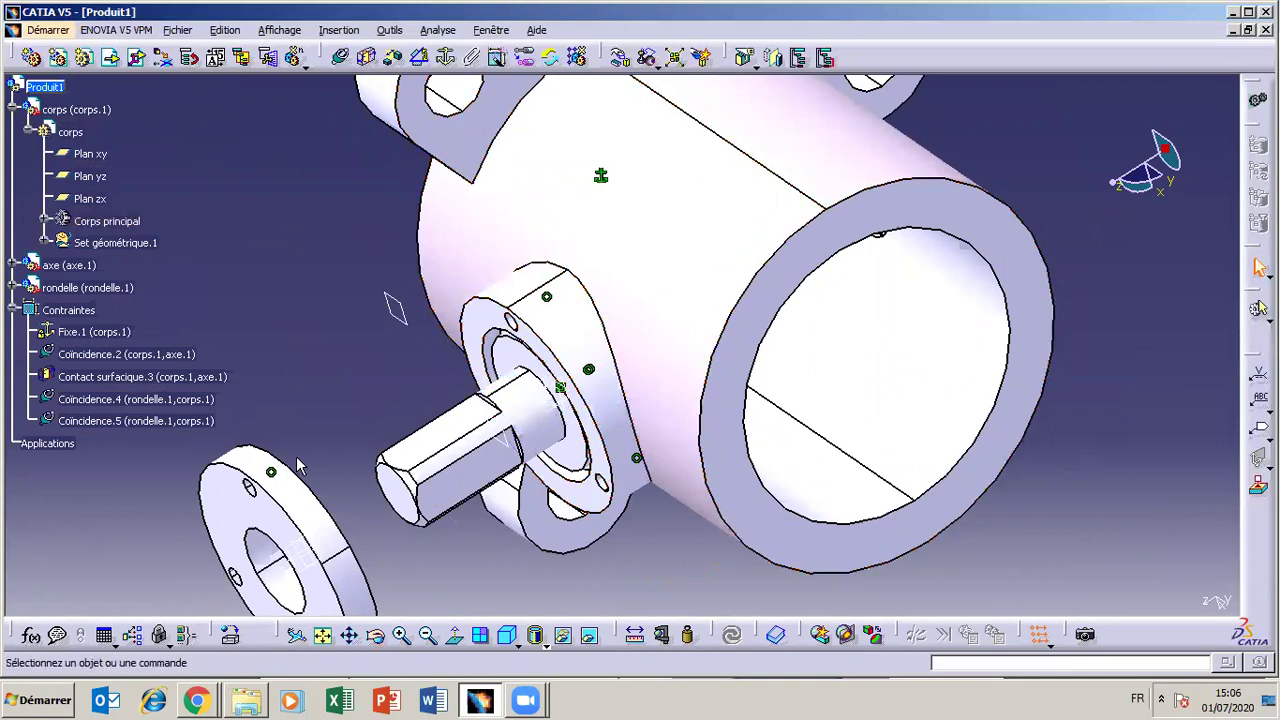
{"action": "left_click", "coordinate": [367, 59]}
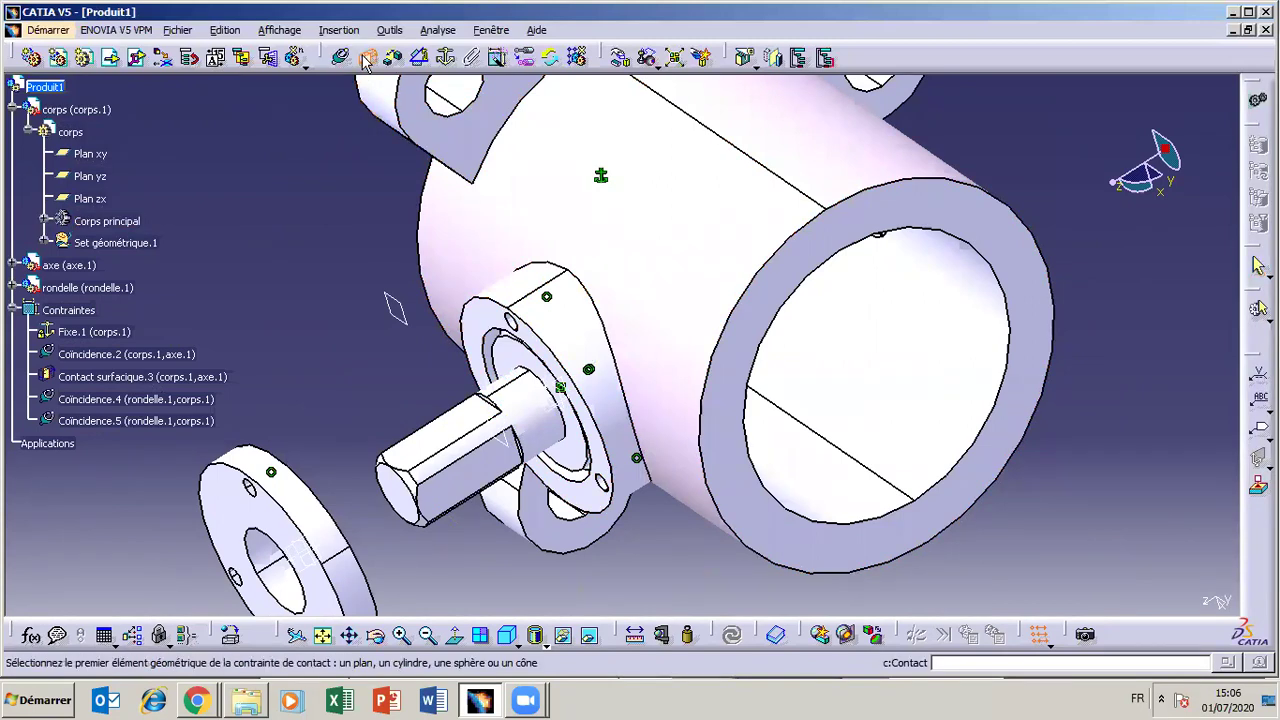
{"action": "left_click", "coordinate": [488, 320]}
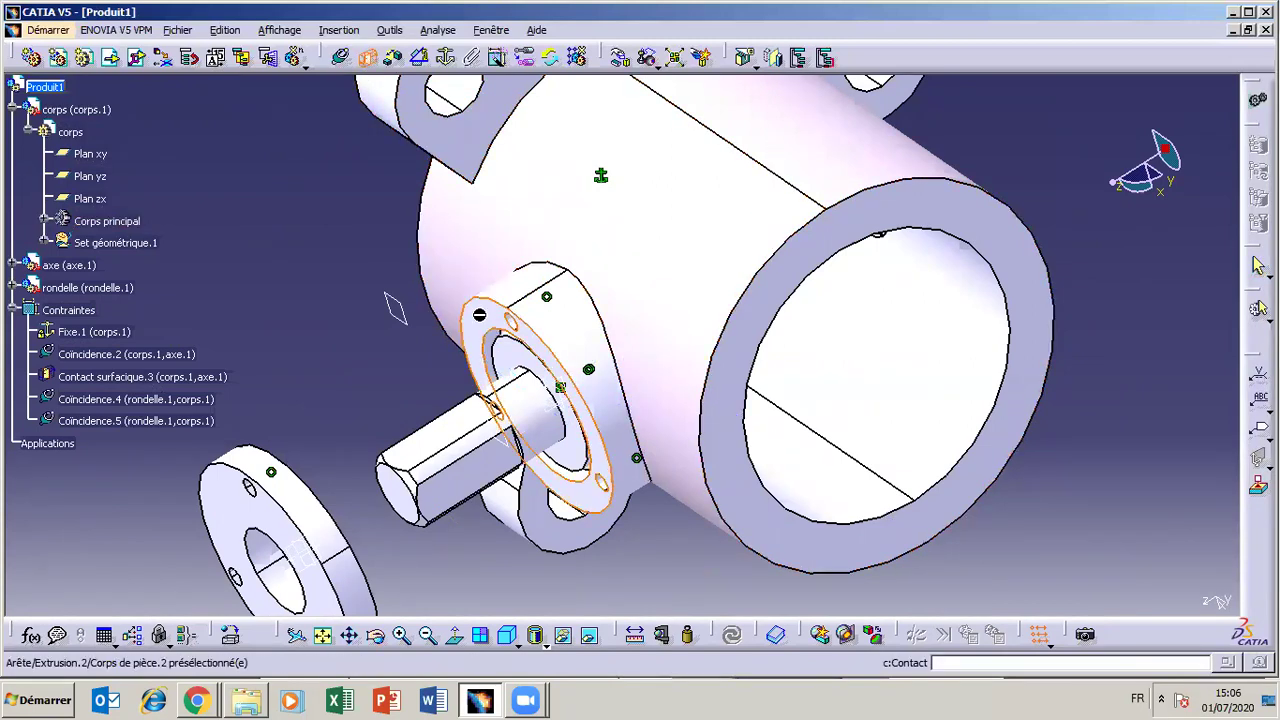
{"action": "left_click", "coordinate": [377, 637]}
{"action": "left_click_drag", "start_coordinate": [663, 314], "coordinate": [515, 443]}
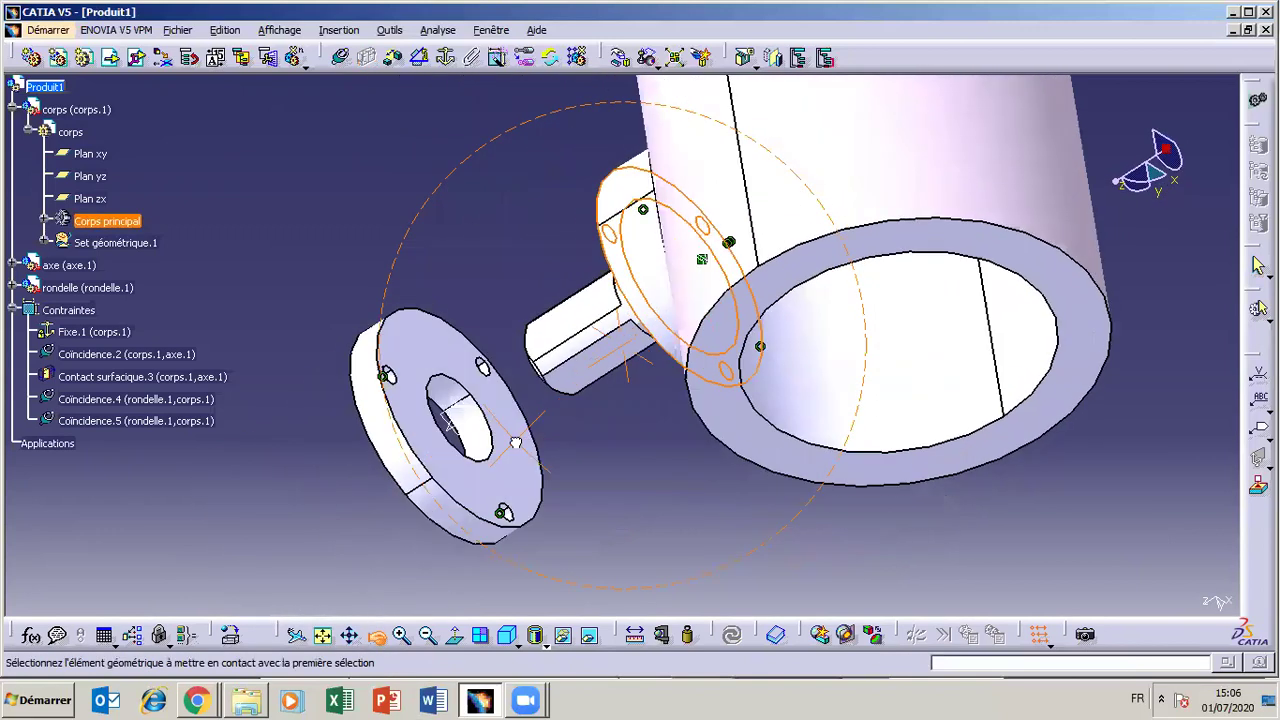
{"action": "left_click", "coordinate": [428, 360]}
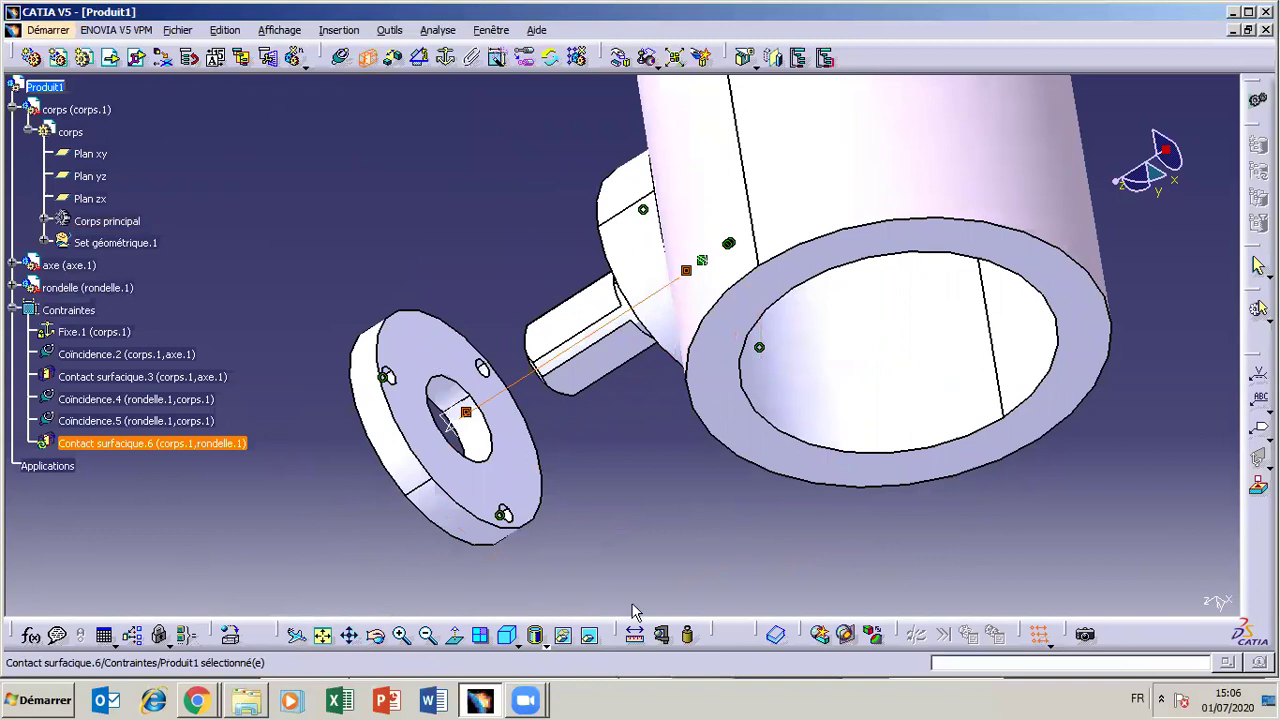
{"action": "left_click", "coordinate": [734, 636]}
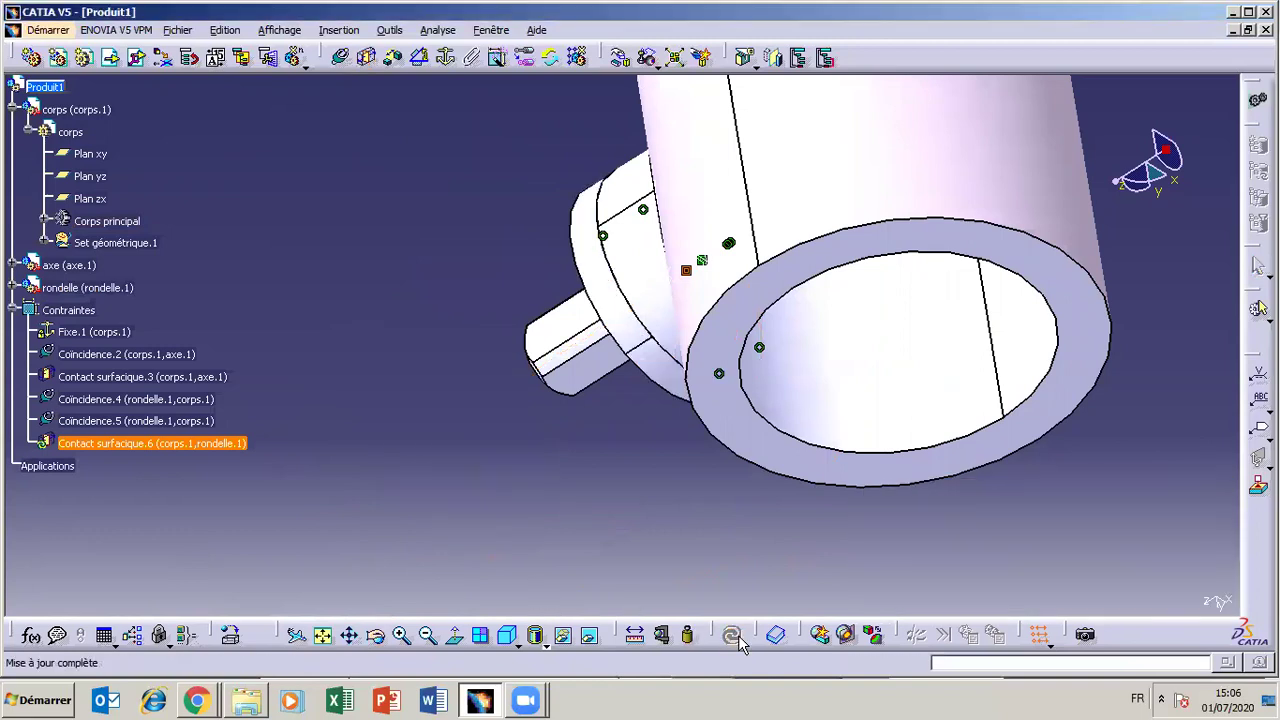
Examine how the rondelle sits on the body flange around the shaft from several angles.
{"action": "left_click", "coordinate": [430, 638]}
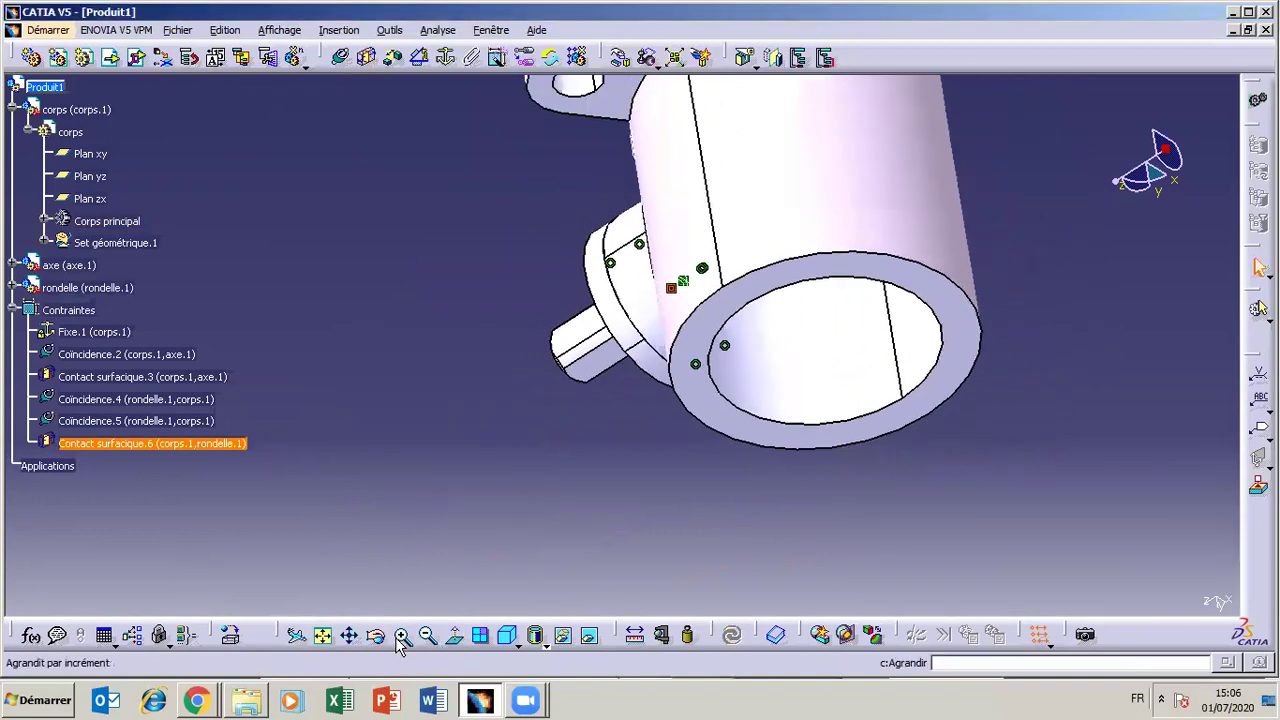
{"action": "middle_click_drag", "start_coordinate": [550, 308], "coordinate": [671, 197]}
{"action": "left_click_drag", "start_coordinate": [671, 197], "coordinate": [621, 161]}
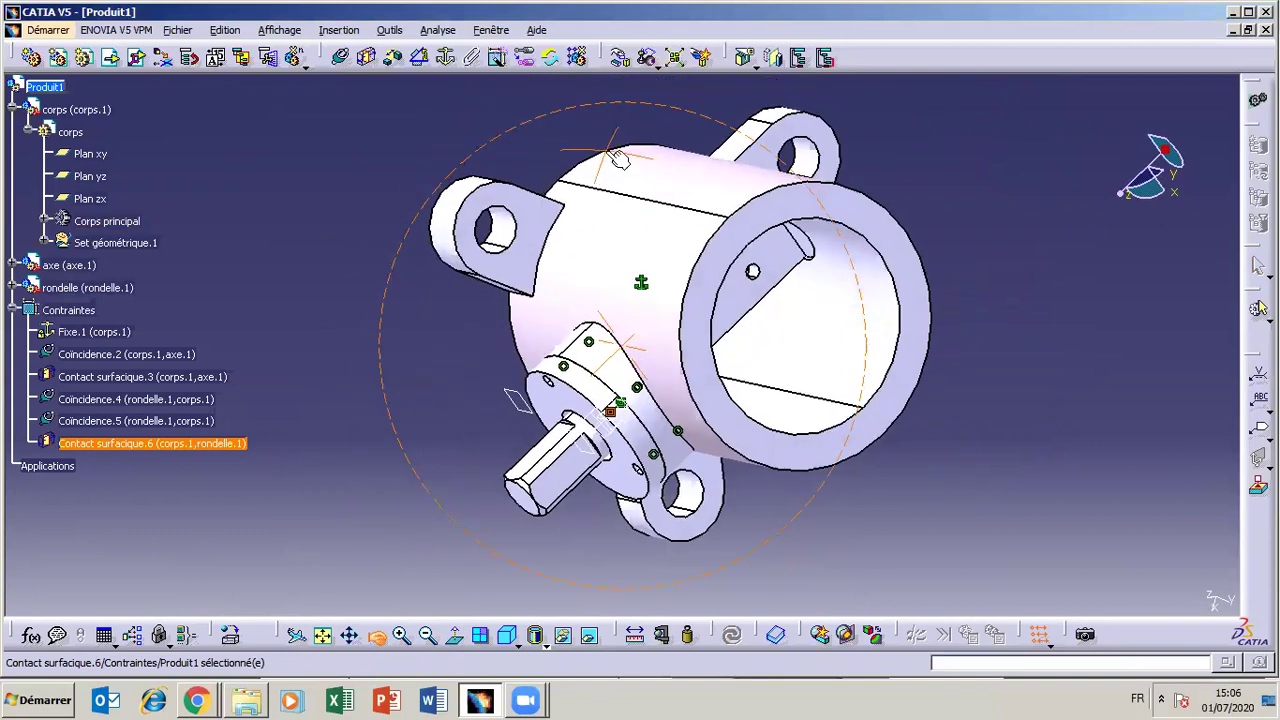
{"action": "left_click", "coordinate": [375, 636]}
{"action": "left_click_drag", "start_coordinate": [725, 463], "coordinate": [722, 380]}
{"action": "mouse_move", "coordinate": [636, 352]}
{"action": "left_mouse_down"}
{"action": "mouse_move", "coordinate": [650, 380]}
{"action": "mouse_move", "coordinate": [650, 366]}
{"action": "left_mouse_up"}
{"action": "left_click", "coordinate": [349, 636]}
{"action": "left_click_drag", "start_coordinate": [766, 449], "coordinate": [747, 398]}
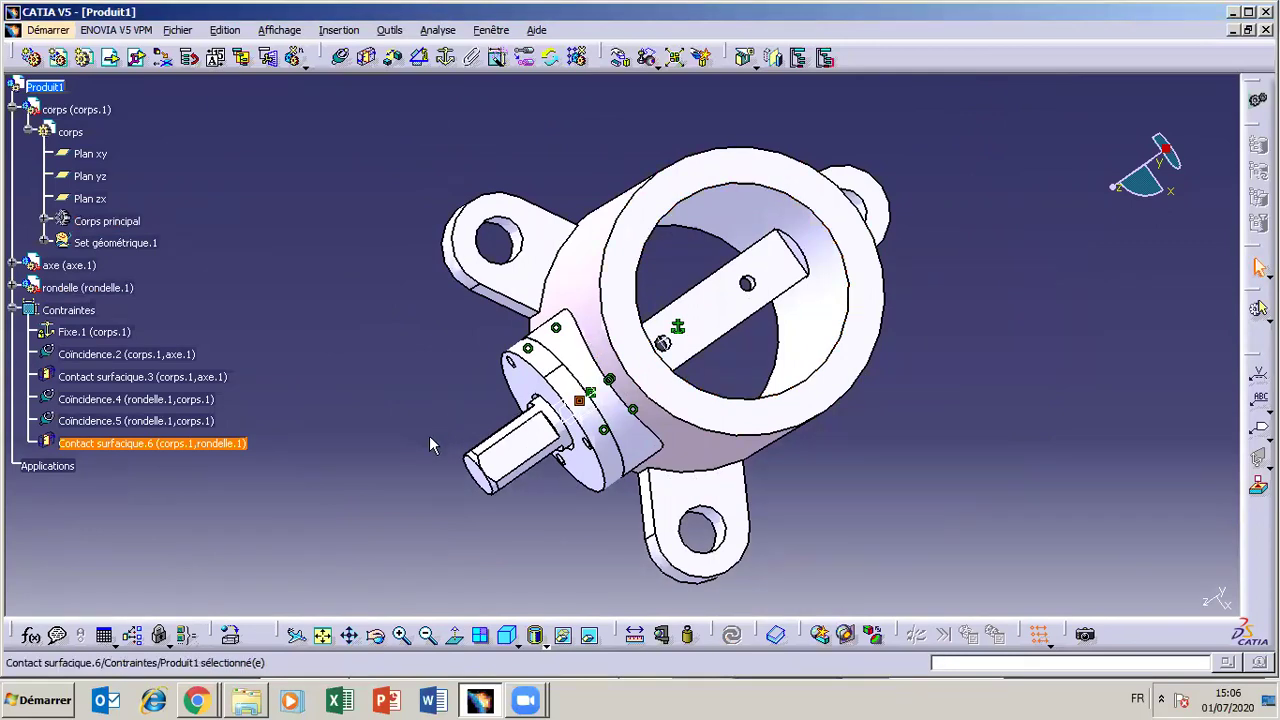
Switch to the PDF tutorial in Chrome and read section 9 on adding manivelle.CATPart and its three surface contacts.
{"action": "mouse_move", "coordinate": [254, 703]}
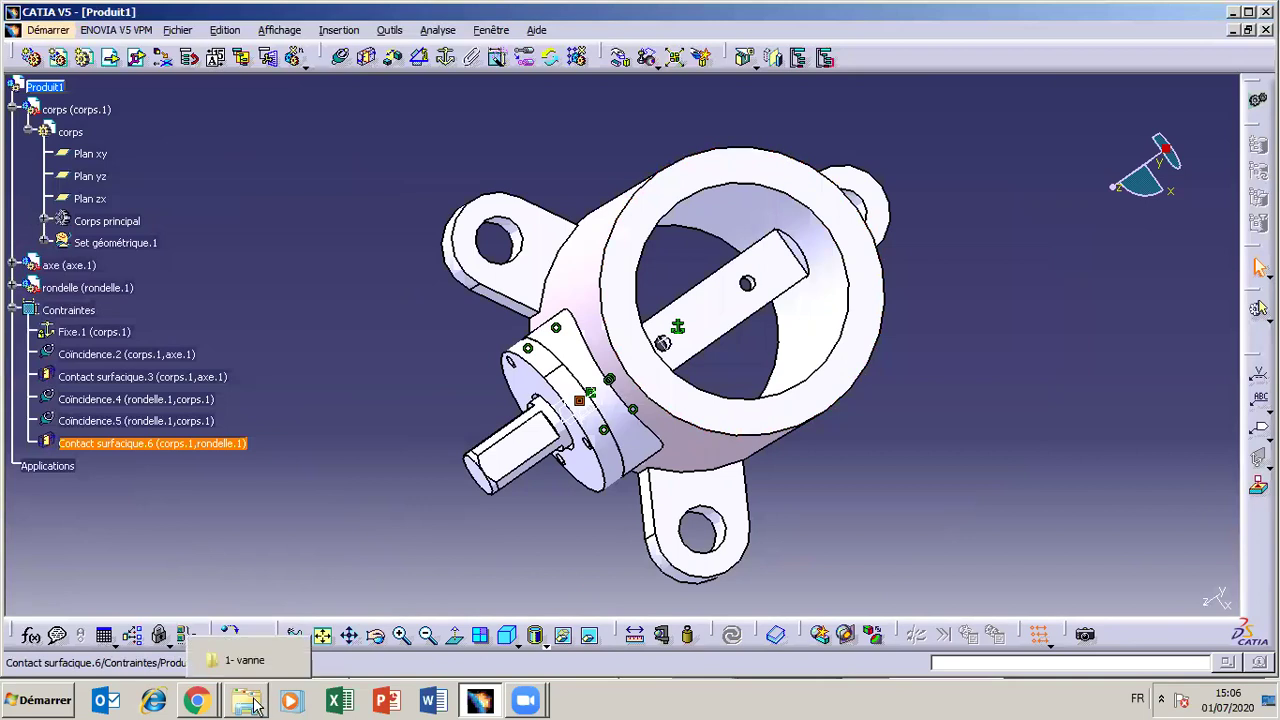
{"action": "mouse_move", "coordinate": [210, 703]}
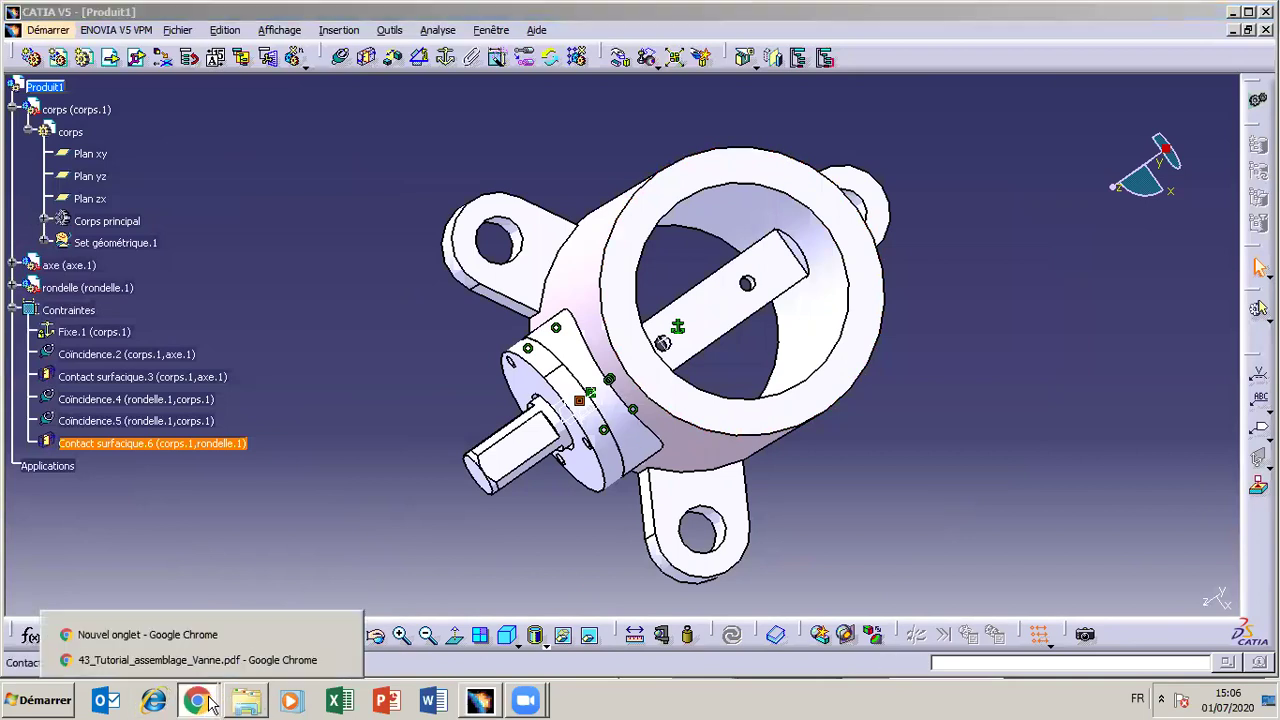
{"action": "left_click", "coordinate": [479, 704]}
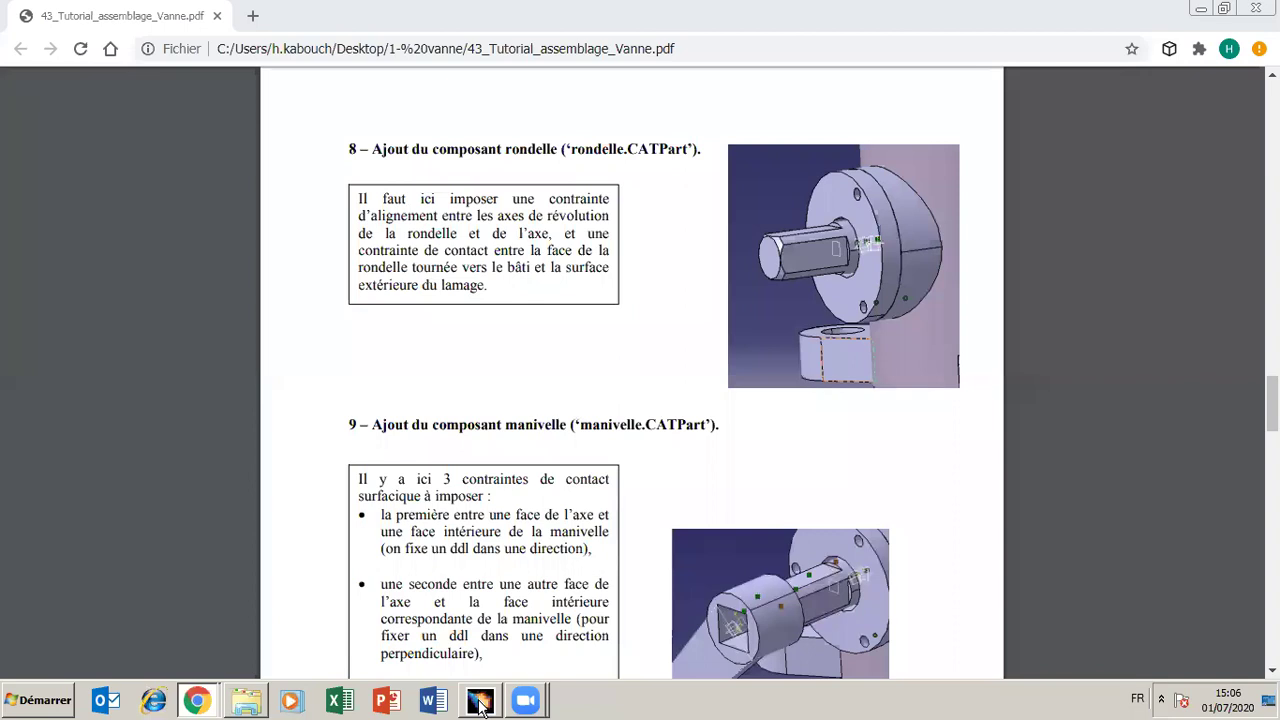
{"action": "scroll", "coordinate": [1129, 440], "scroll_direction": "down", "scroll_amount": 2}
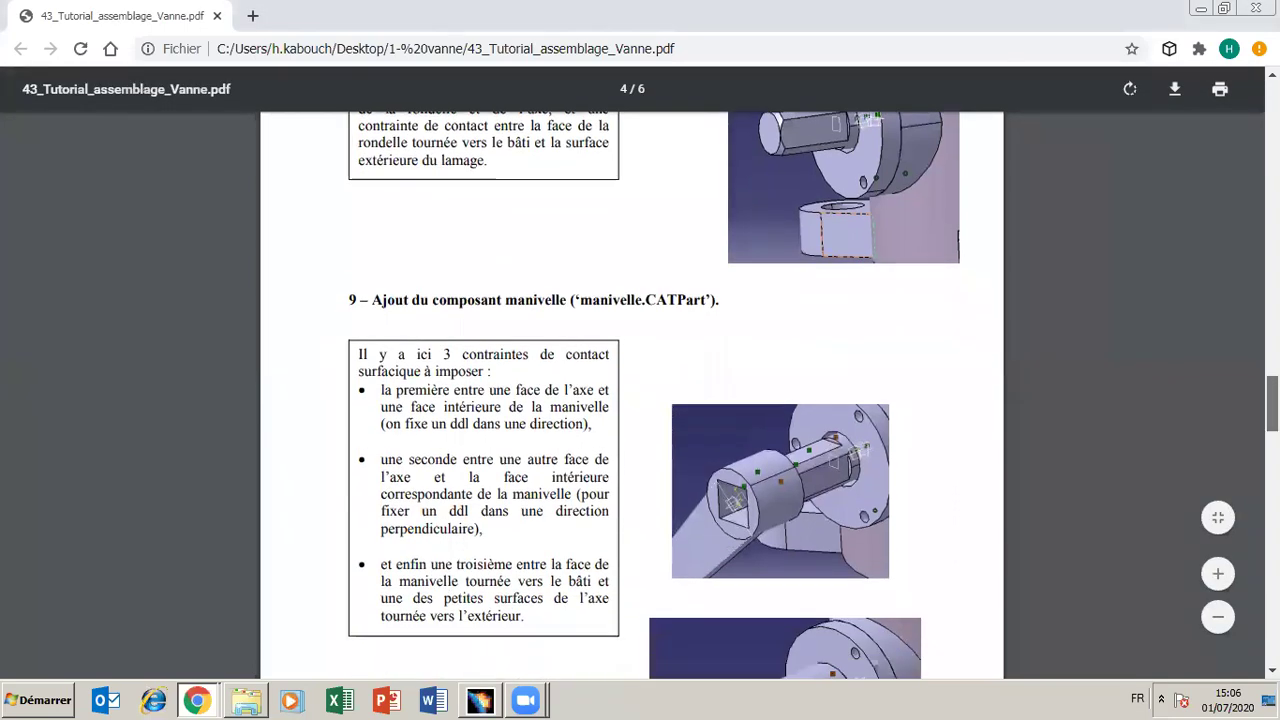
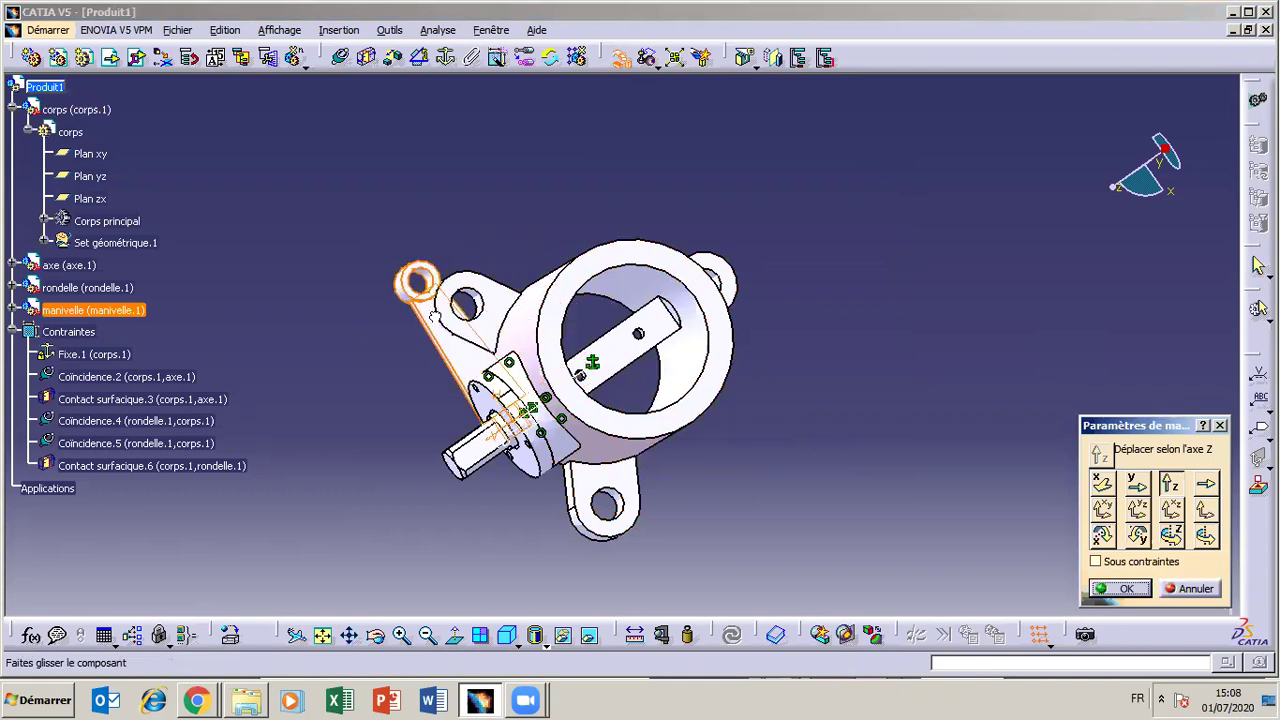
Apply the manivelle's displacement so that it sits clear of the body, near the shaft's free end.
{"action": "left_click", "coordinate": [1122, 589]}
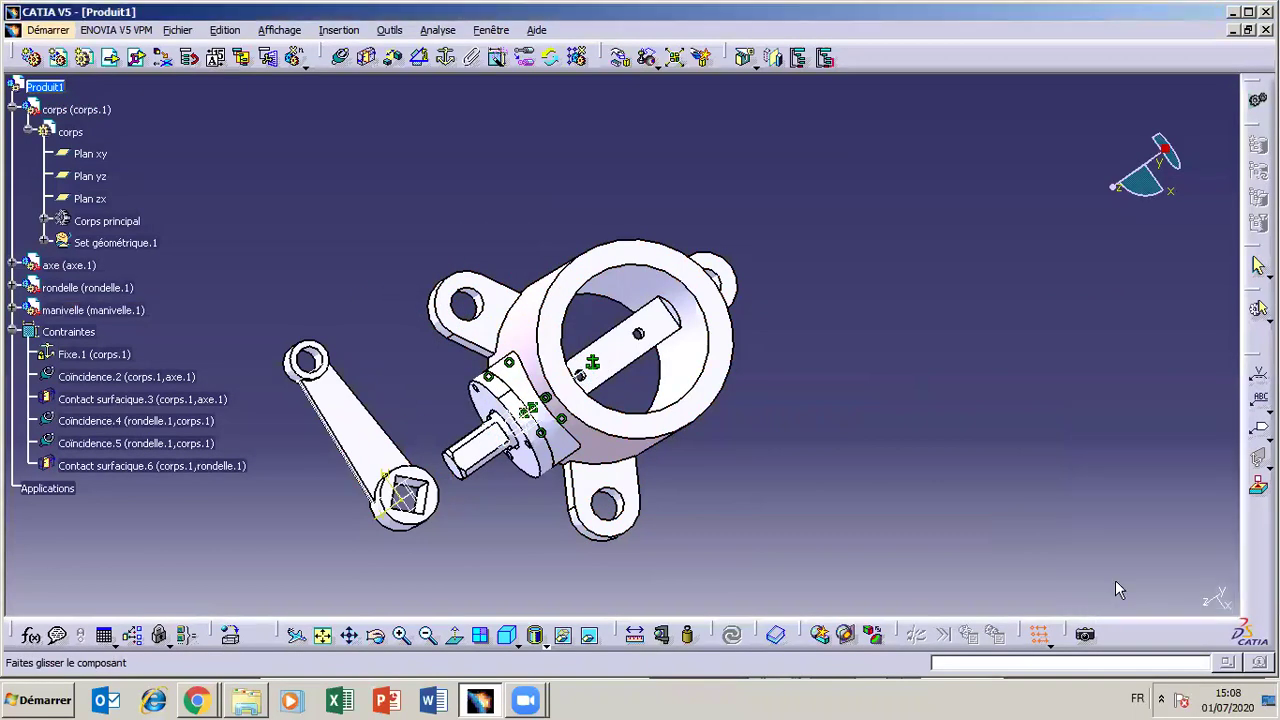
{"action": "middle_click_drag", "start_coordinate": [494, 480], "coordinate": [456, 622]}
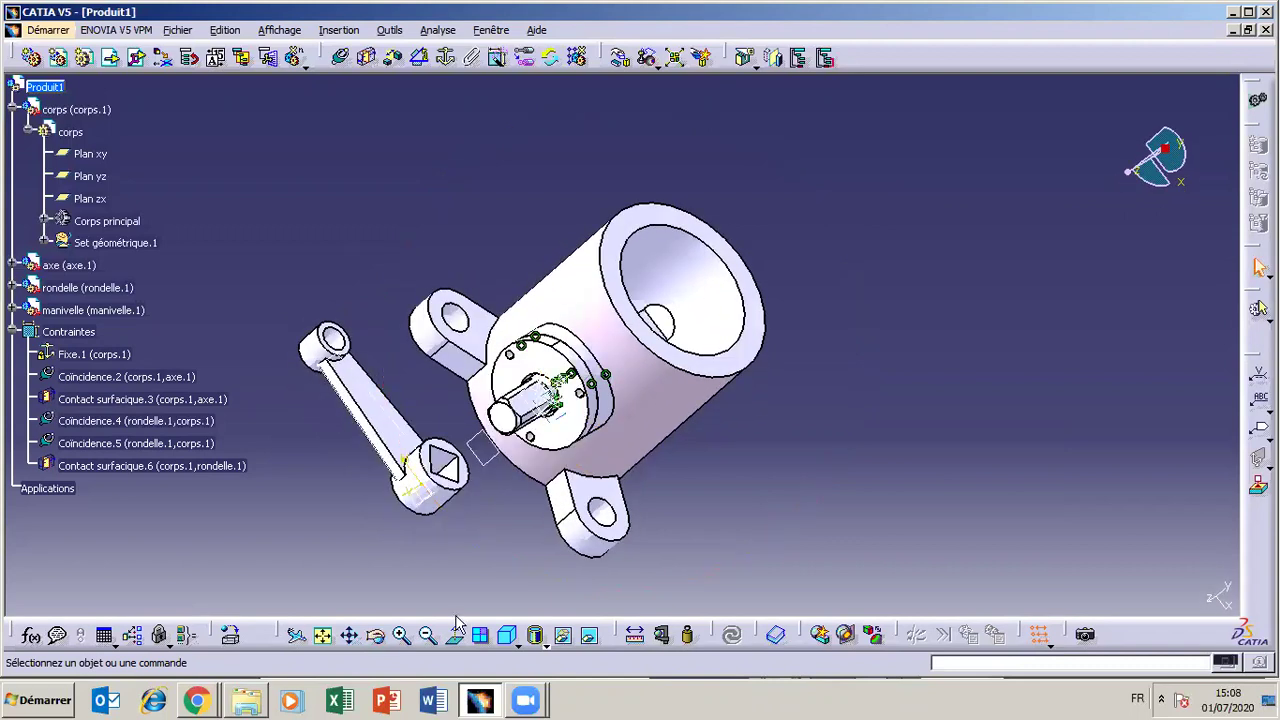
{"action": "left_click", "coordinate": [401, 636]}
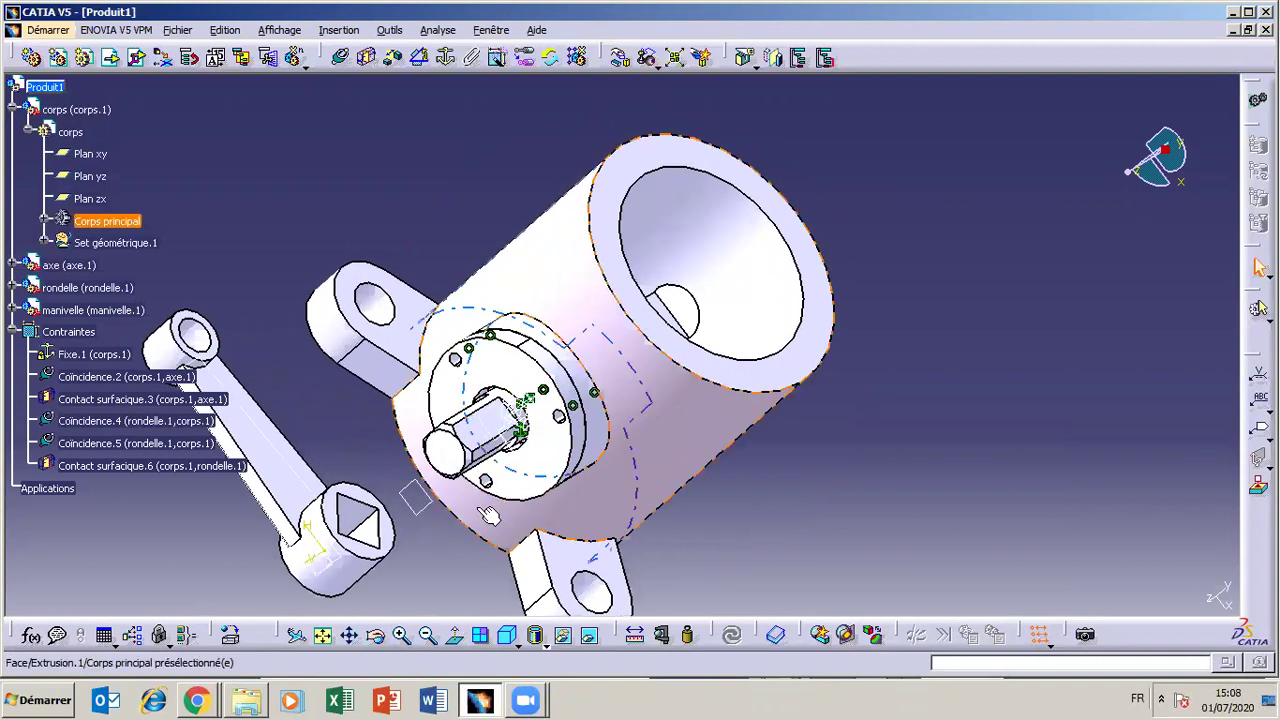
Hide the body's xy and zx planes and the rondelle's reference planes that clutter the shaft area.
{"action": "right_click", "coordinate": [520, 402]}
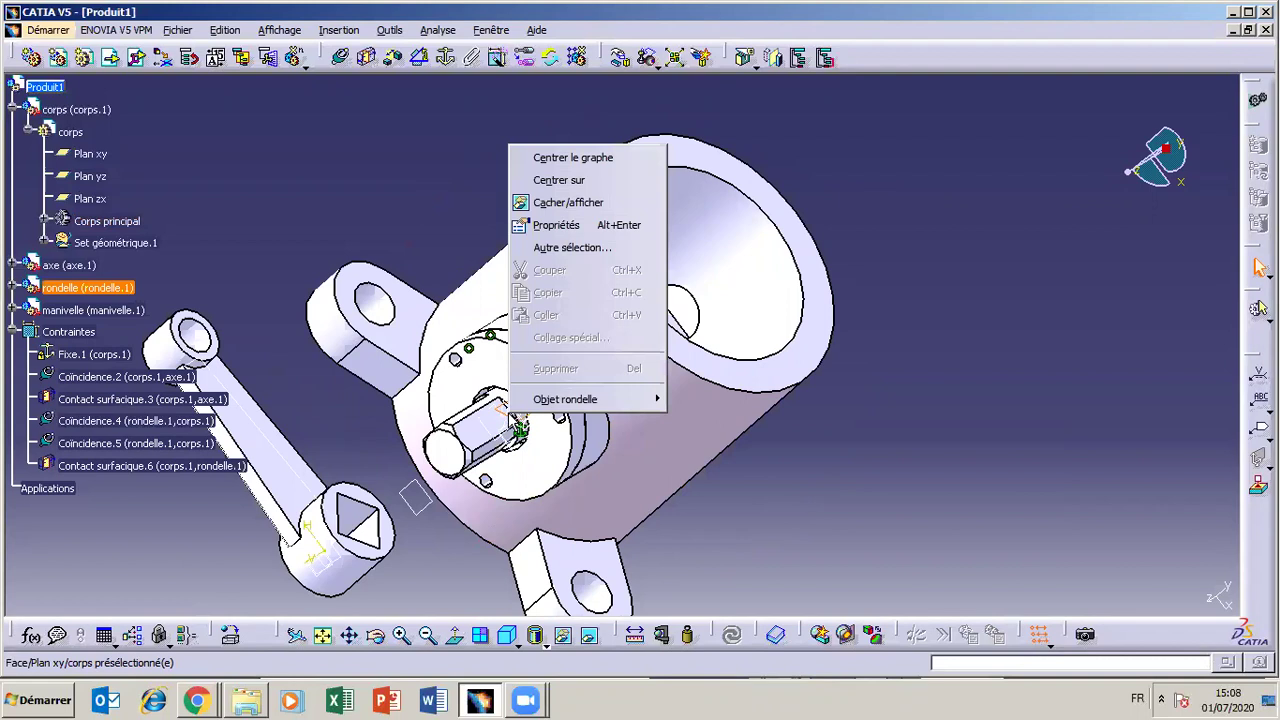
{"action": "left_click", "coordinate": [572, 201]}
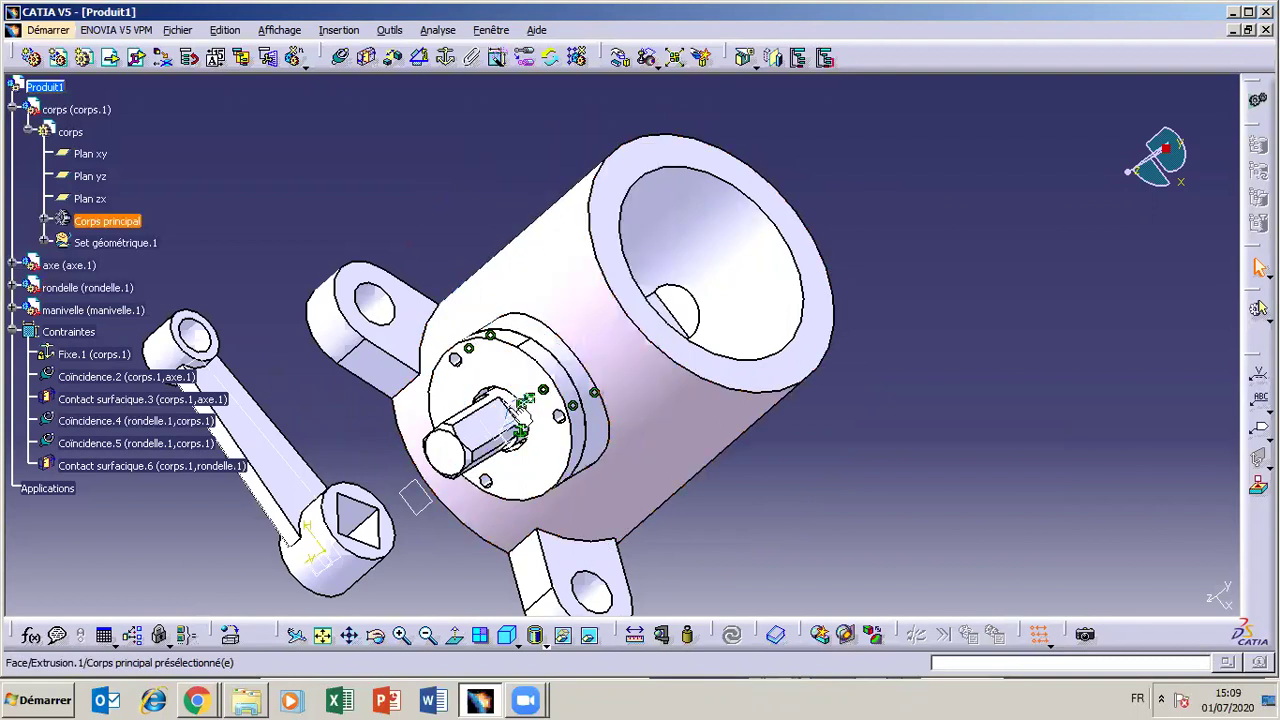
{"action": "right_click", "coordinate": [506, 446]}
{"action": "left_click", "coordinate": [565, 230]}
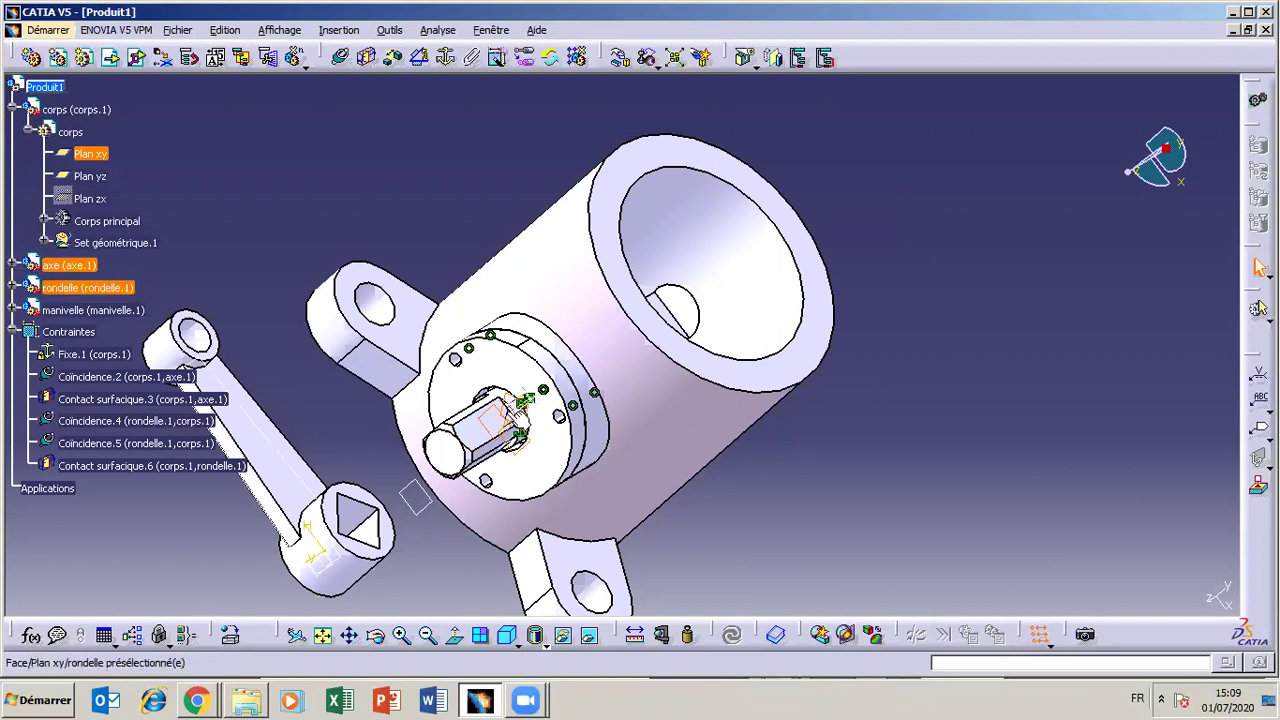
{"action": "right_click", "coordinate": [508, 404]}
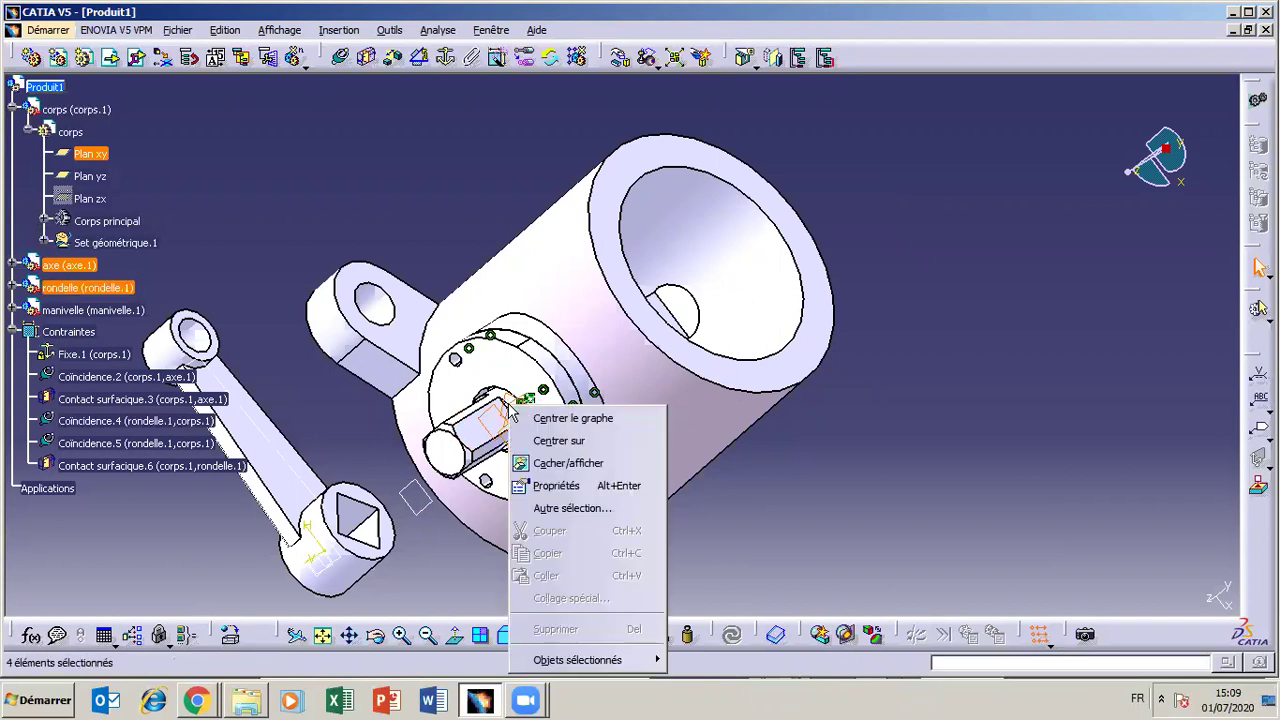
{"action": "left_click", "coordinate": [550, 462]}
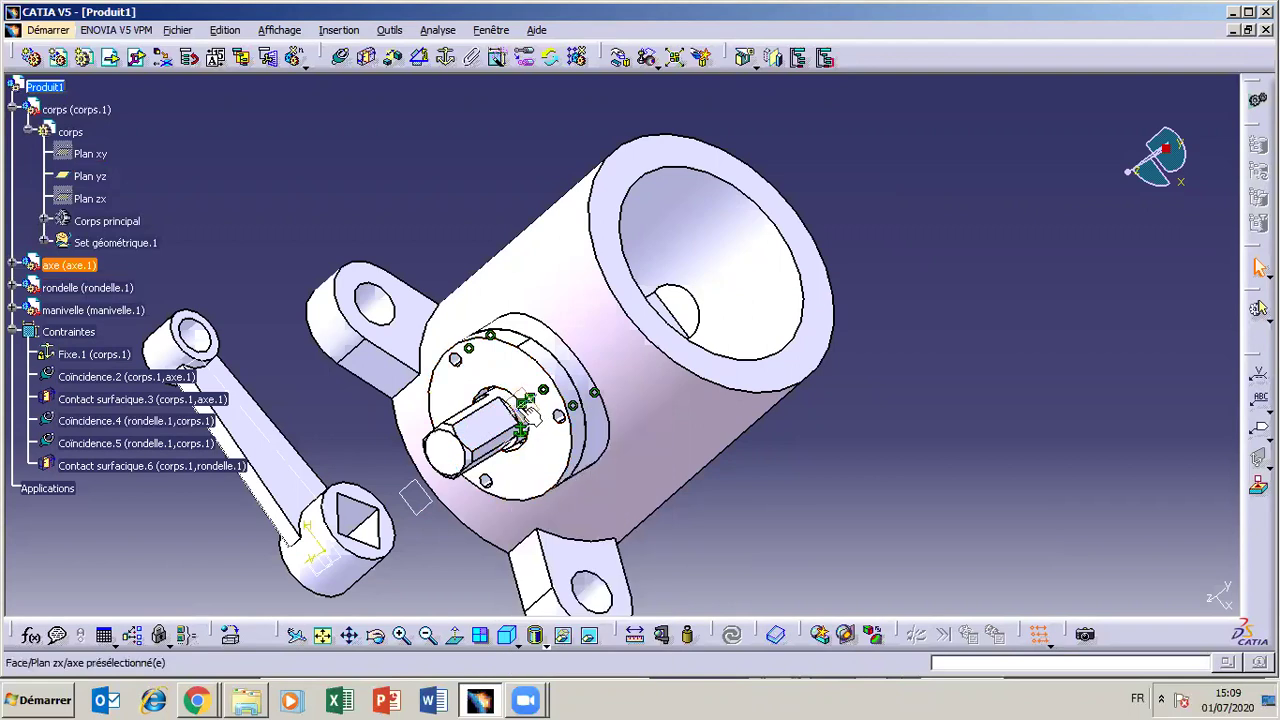
Hide the remaining reference planes of the axe component around the shaft.
{"action": "right_click", "coordinate": [532, 430]}
{"action": "left_click", "coordinate": [584, 200]}
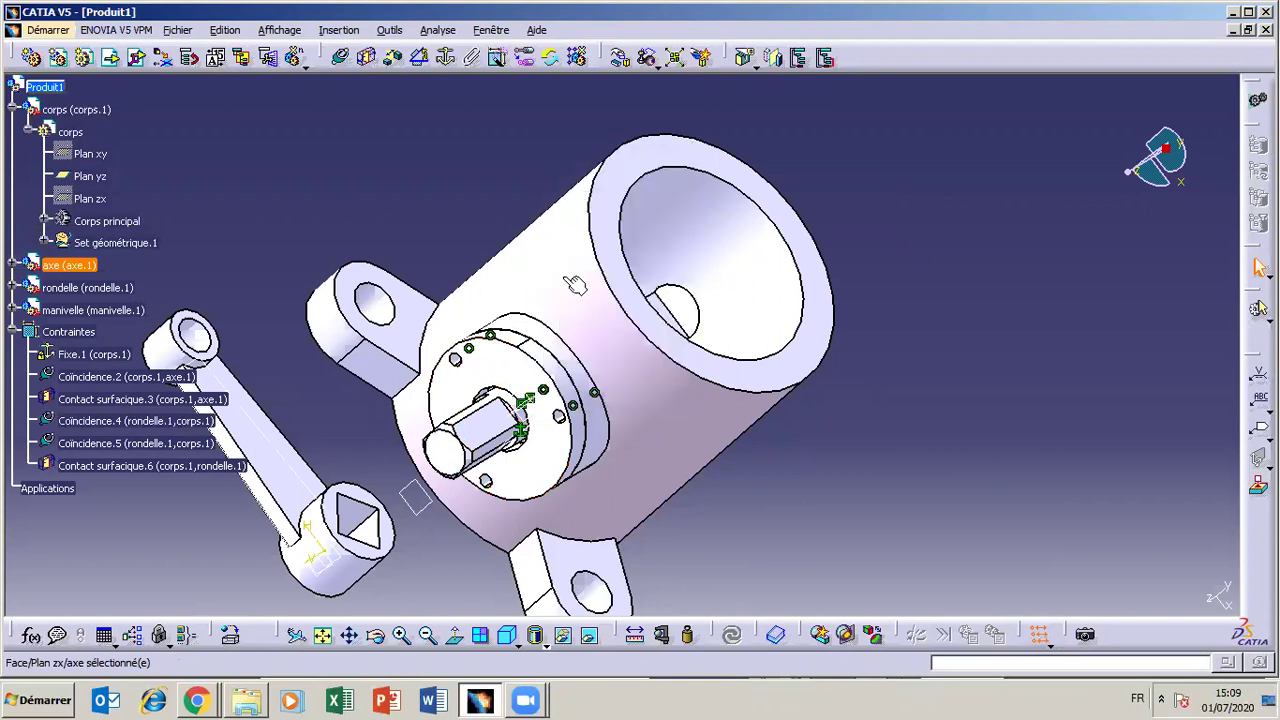
{"action": "right_click", "coordinate": [522, 409]}
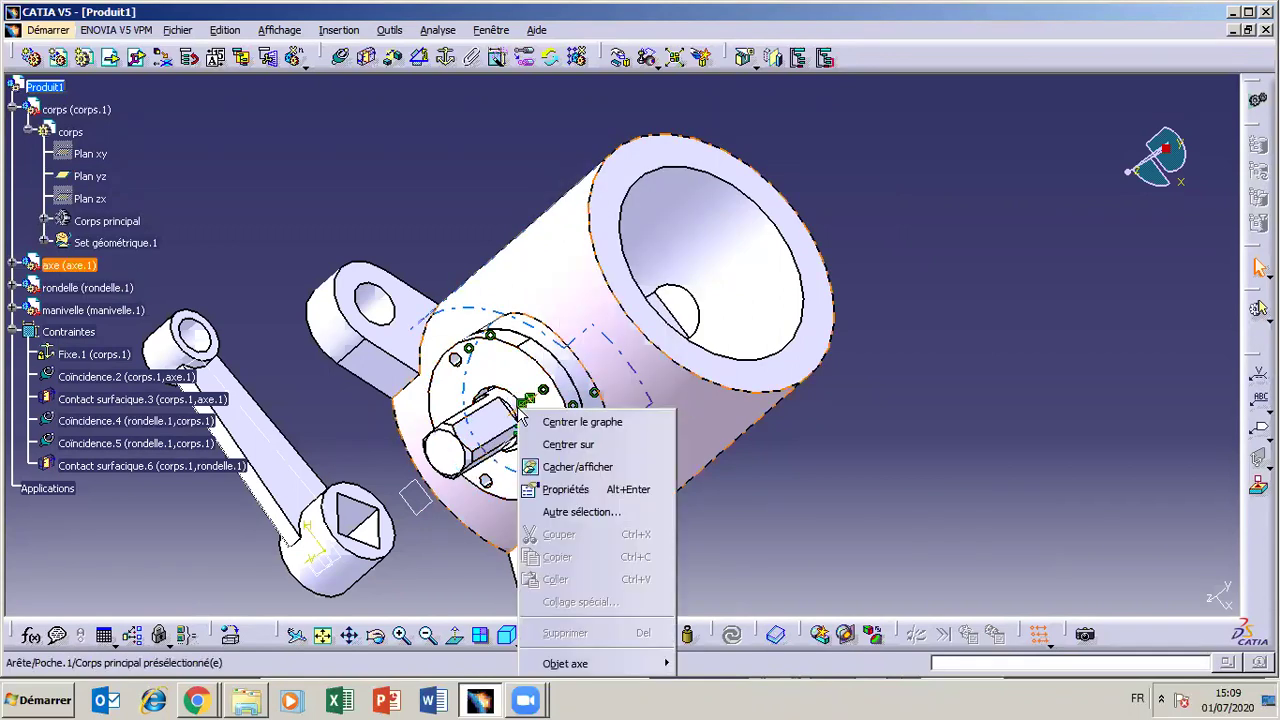
{"action": "left_click", "coordinate": [555, 465]}
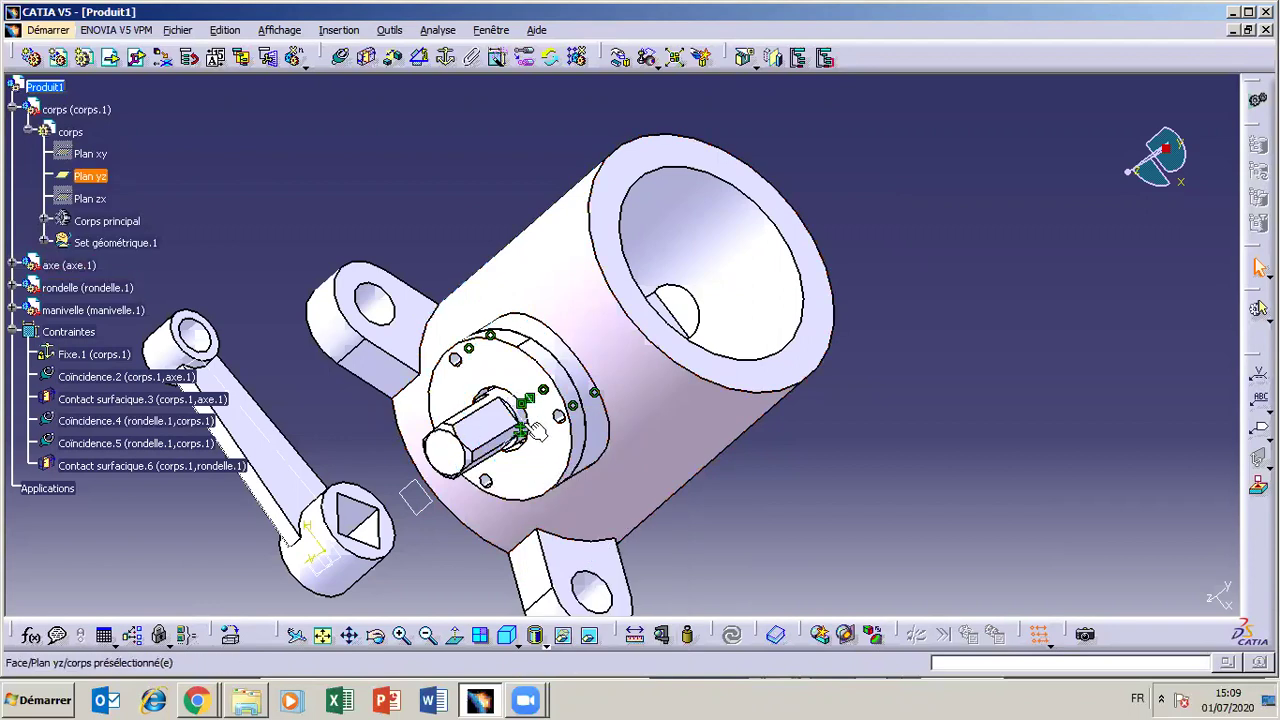
{"action": "right_click", "coordinate": [538, 420]}
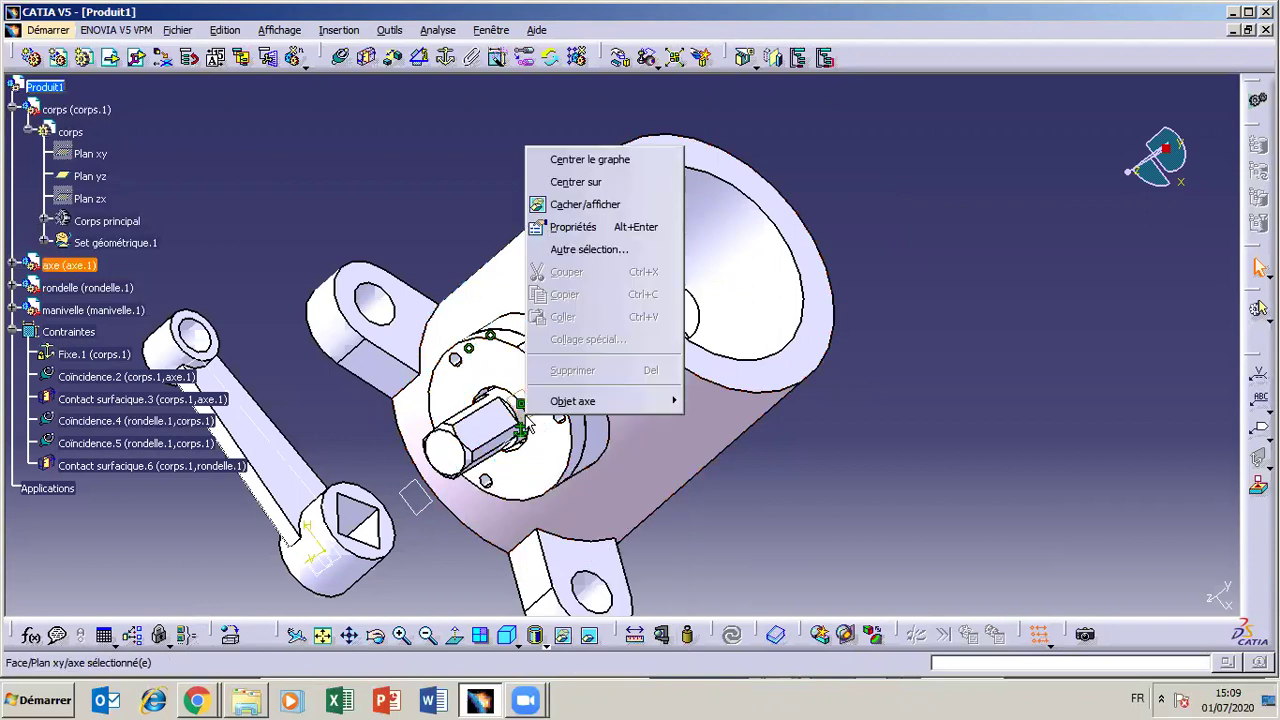
{"action": "left_click", "coordinate": [545, 200]}
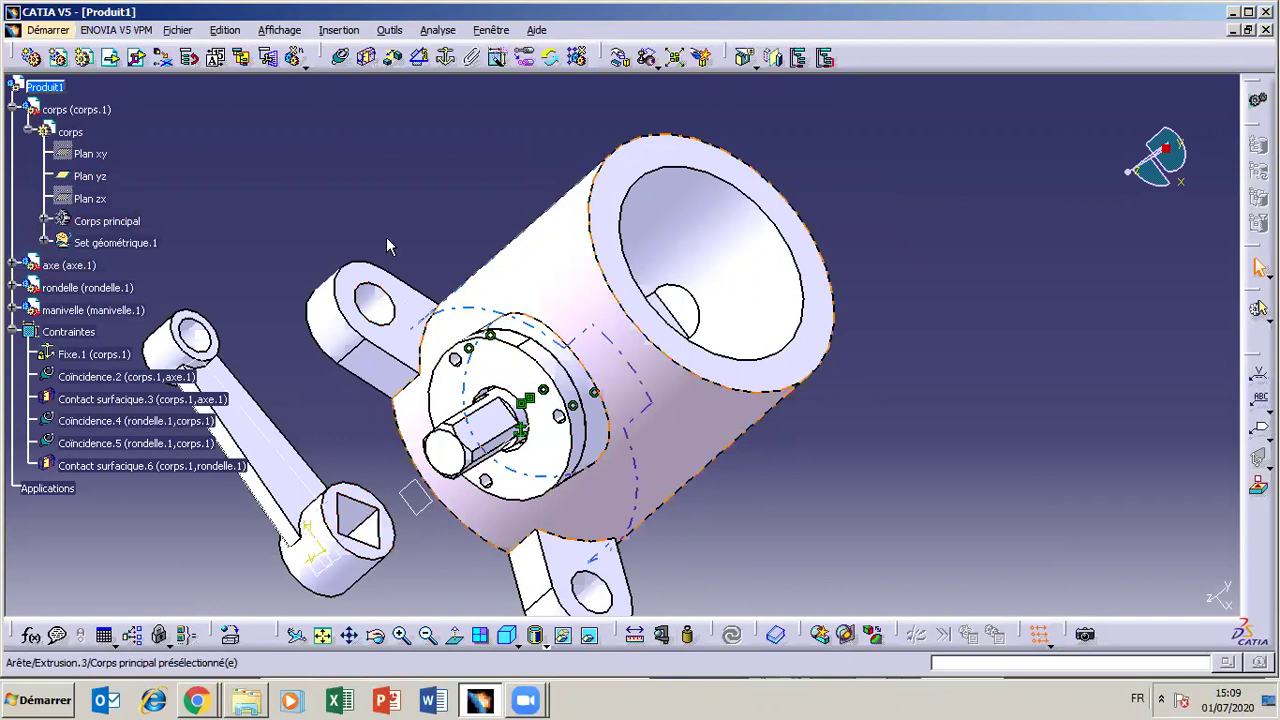
Add a surface contact between an inner face of the manivelle's square hole and a flat of the shaft, and update the assembly.
{"action": "left_click", "coordinate": [368, 58]}
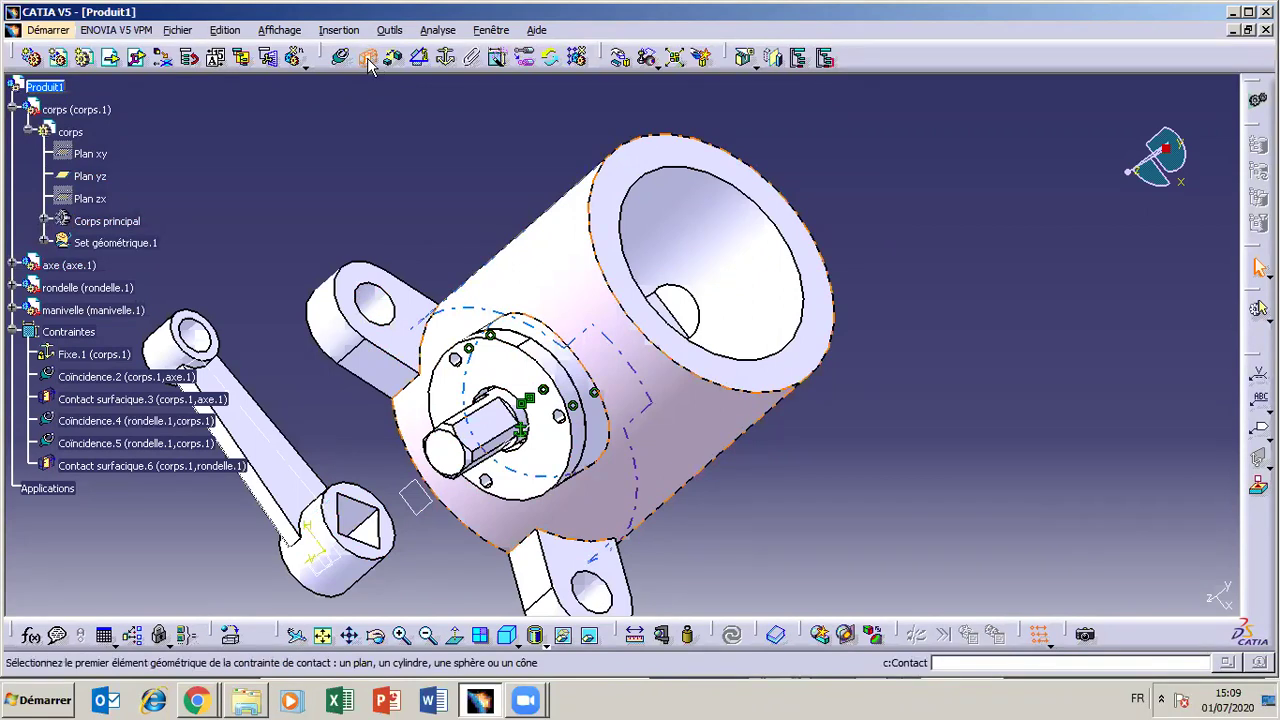
{"action": "left_click", "coordinate": [362, 518]}
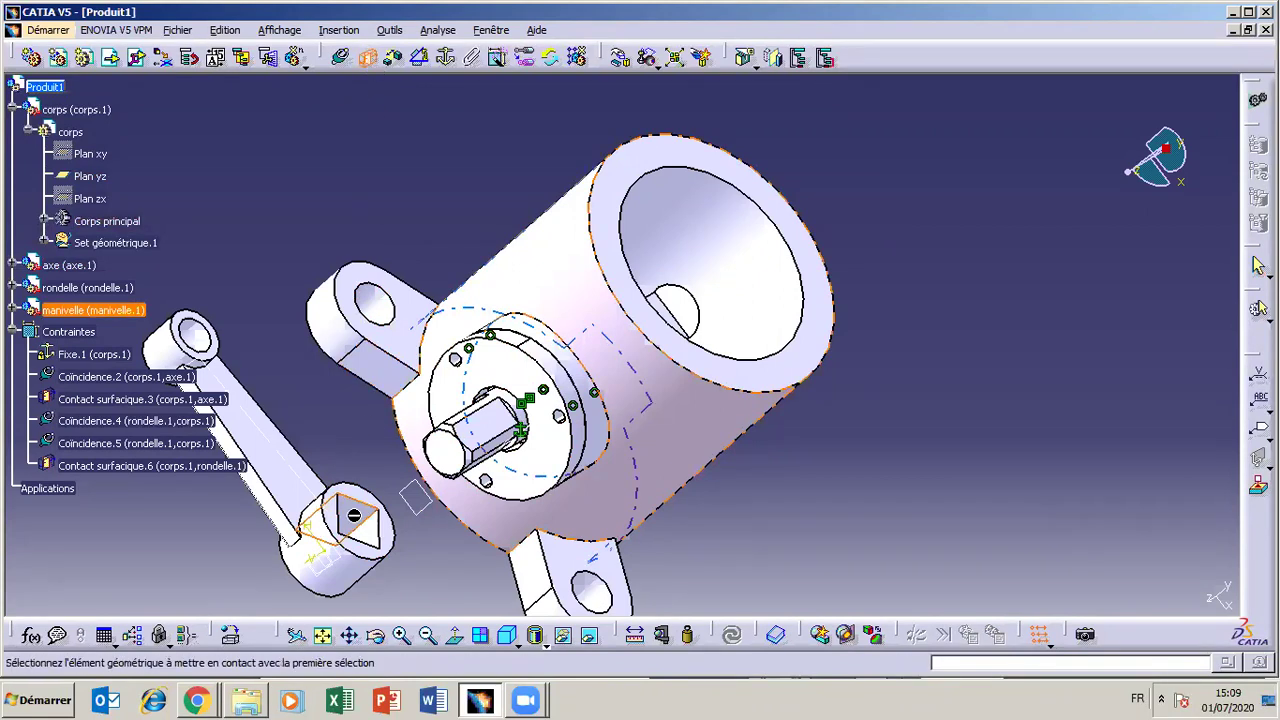
{"action": "left_click", "coordinate": [384, 642]}
{"action": "left_click_drag", "start_coordinate": [580, 342], "coordinate": [545, 510]}
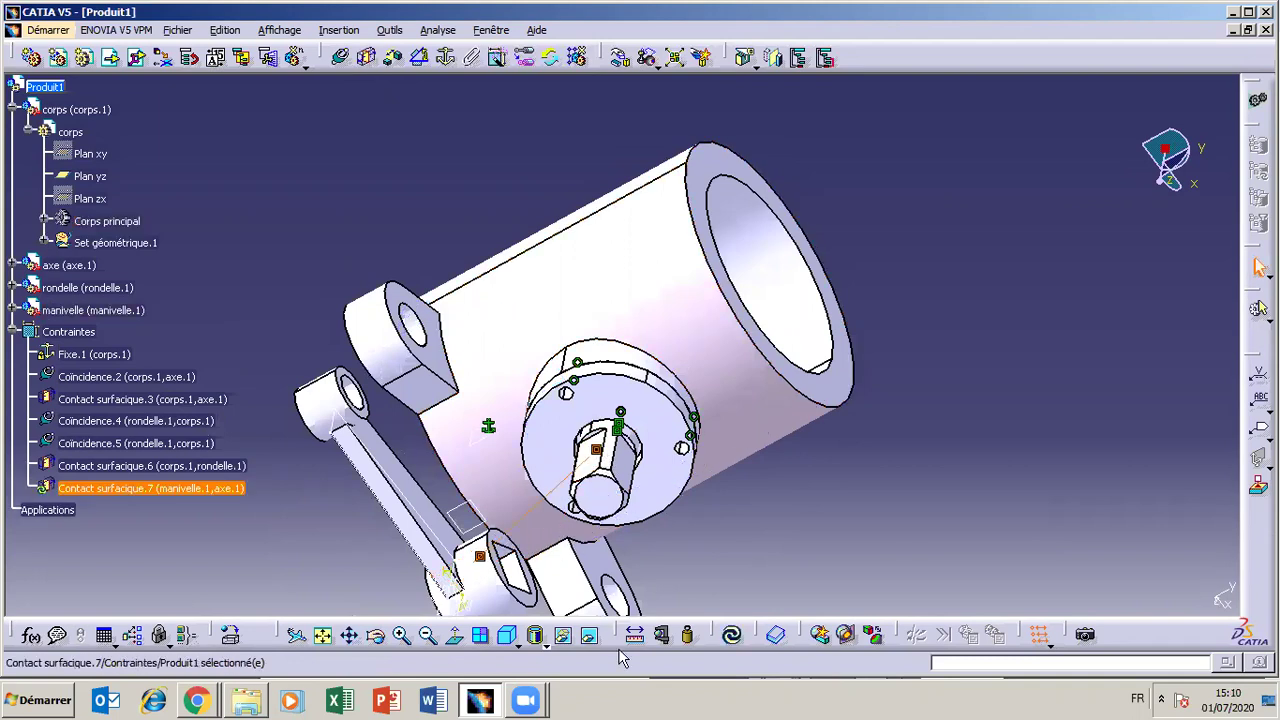
{"action": "left_click", "coordinate": [733, 636]}
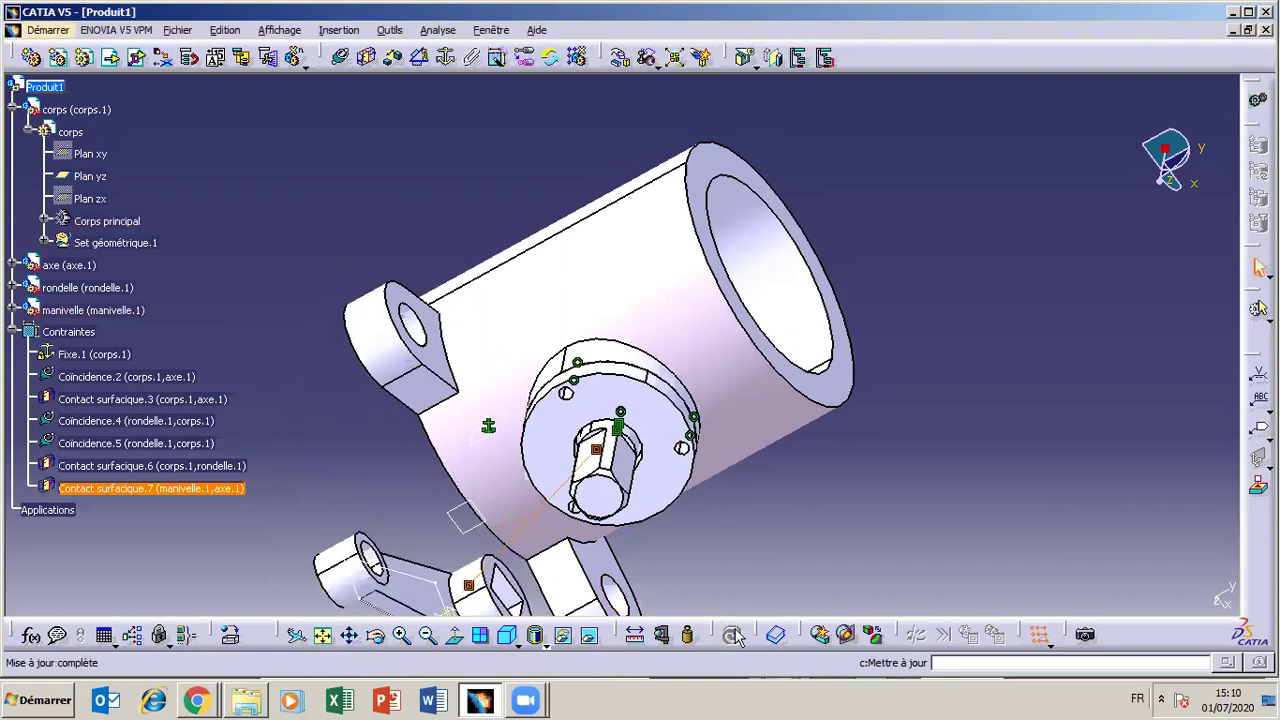
Examine the orientation of the manivelle's square hole relative to the shaft's flats from several angles.
{"action": "left_click", "coordinate": [379, 642]}
{"action": "left_click_drag", "start_coordinate": [748, 460], "coordinate": [656, 443]}
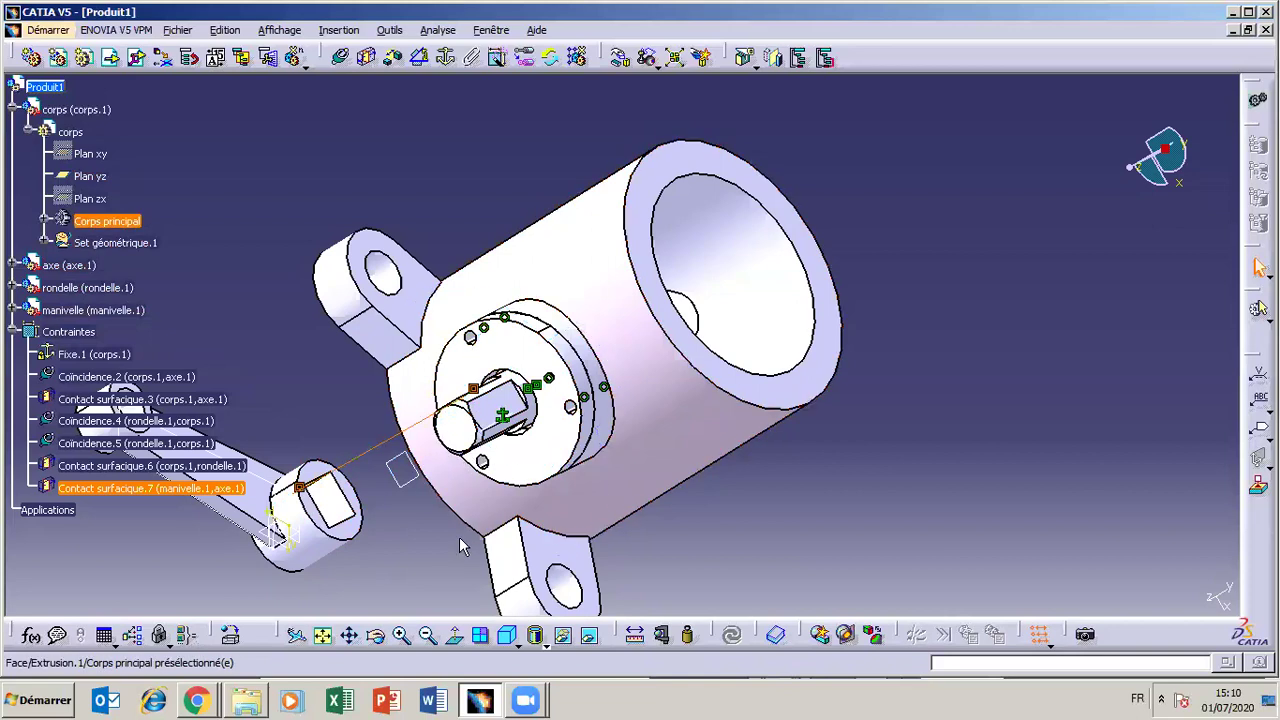
{"action": "left_click", "coordinate": [377, 638]}
{"action": "left_click_drag", "start_coordinate": [531, 366], "coordinate": [380, 520]}
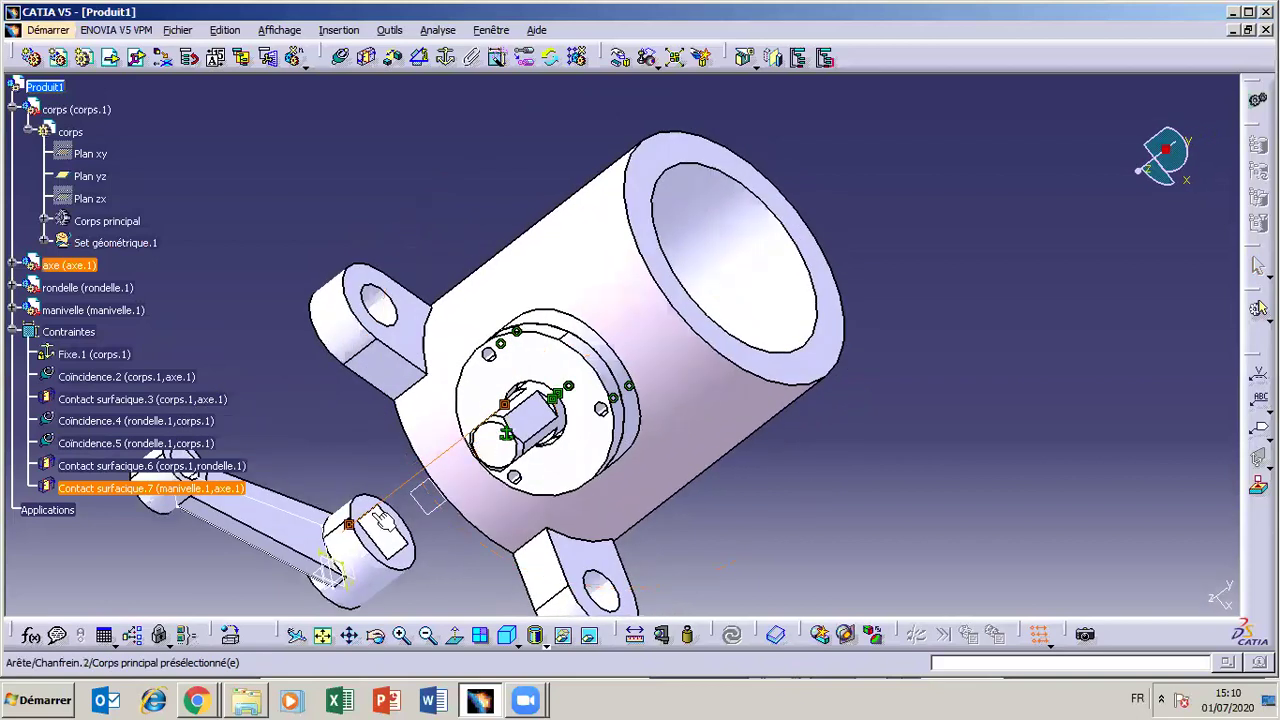
{"action": "left_click", "coordinate": [528, 455]}
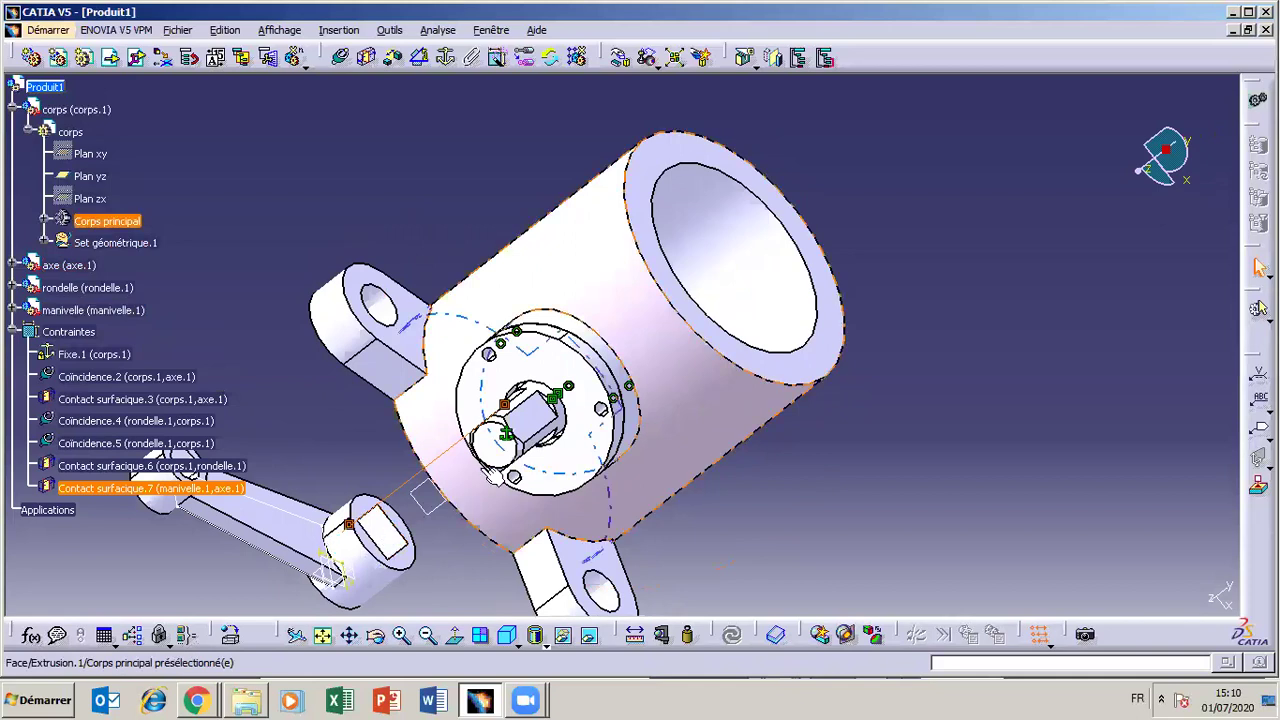
Add a second surface contact between an adjacent inner face of the manivelle's square hole and the matching shaft flat, and update the assembly.
{"action": "left_click", "coordinate": [408, 543]}
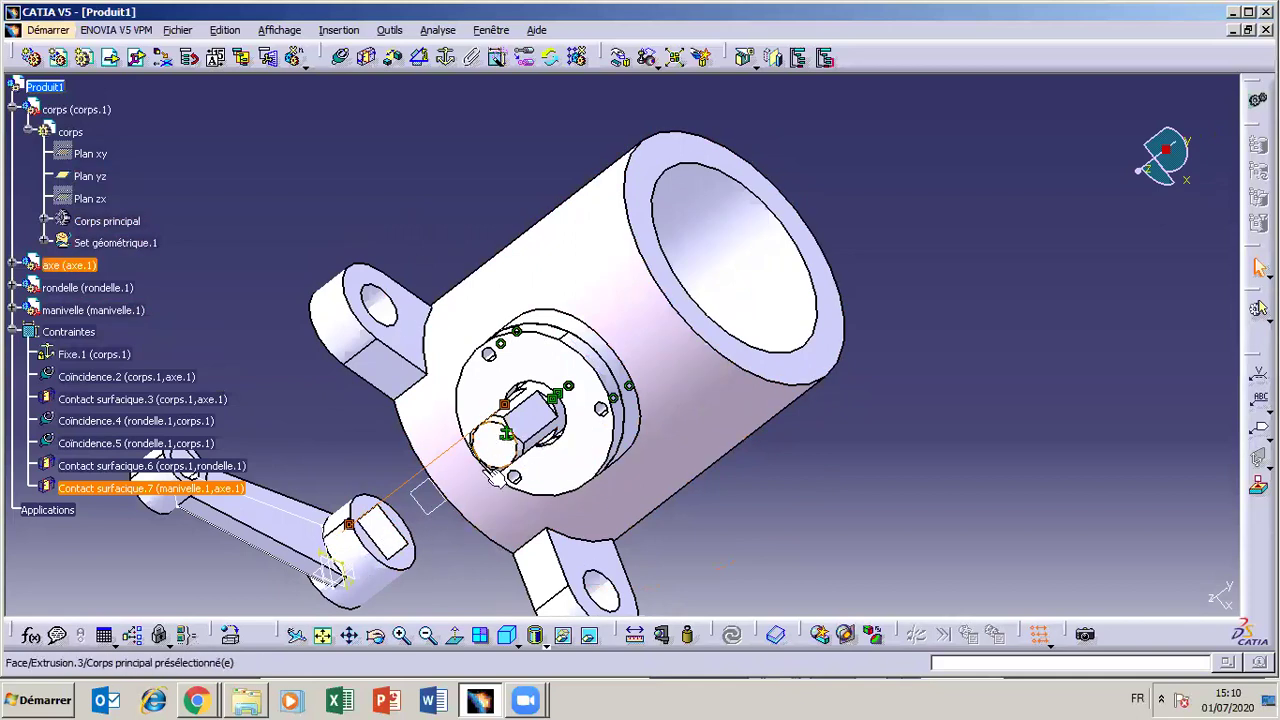
{"action": "left_click", "coordinate": [503, 523]}
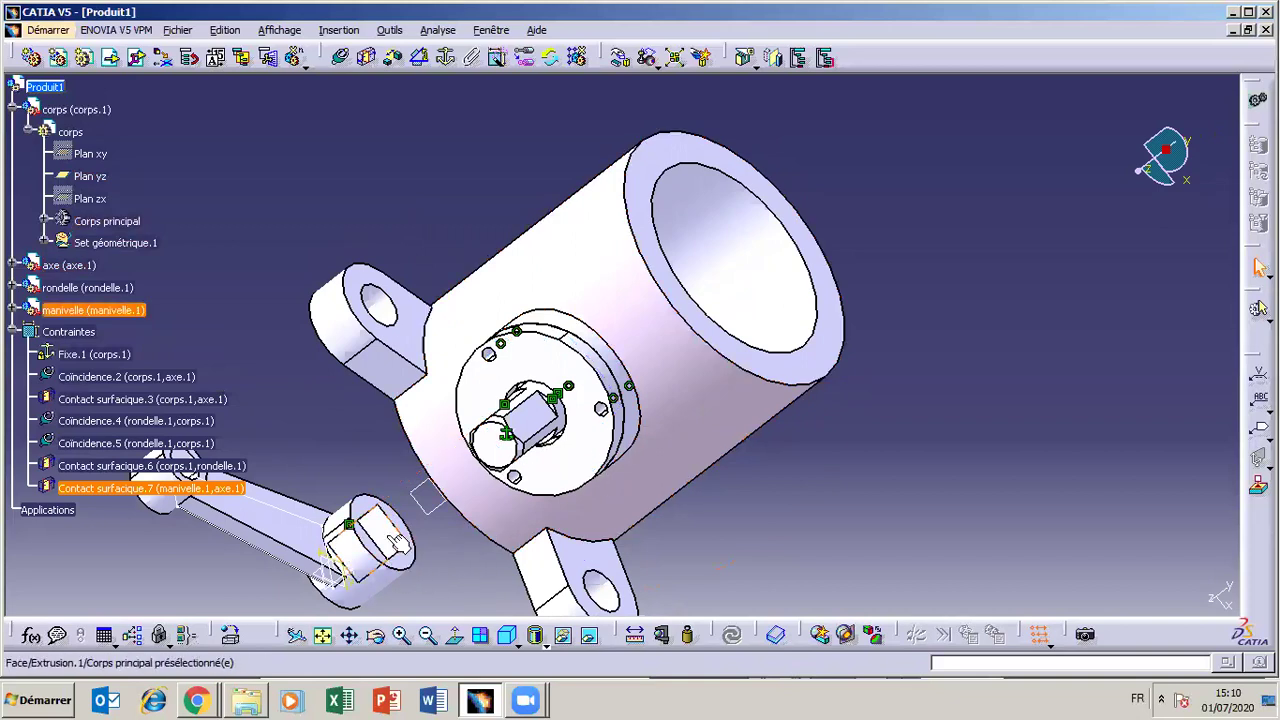
{"action": "left_click", "coordinate": [365, 58]}
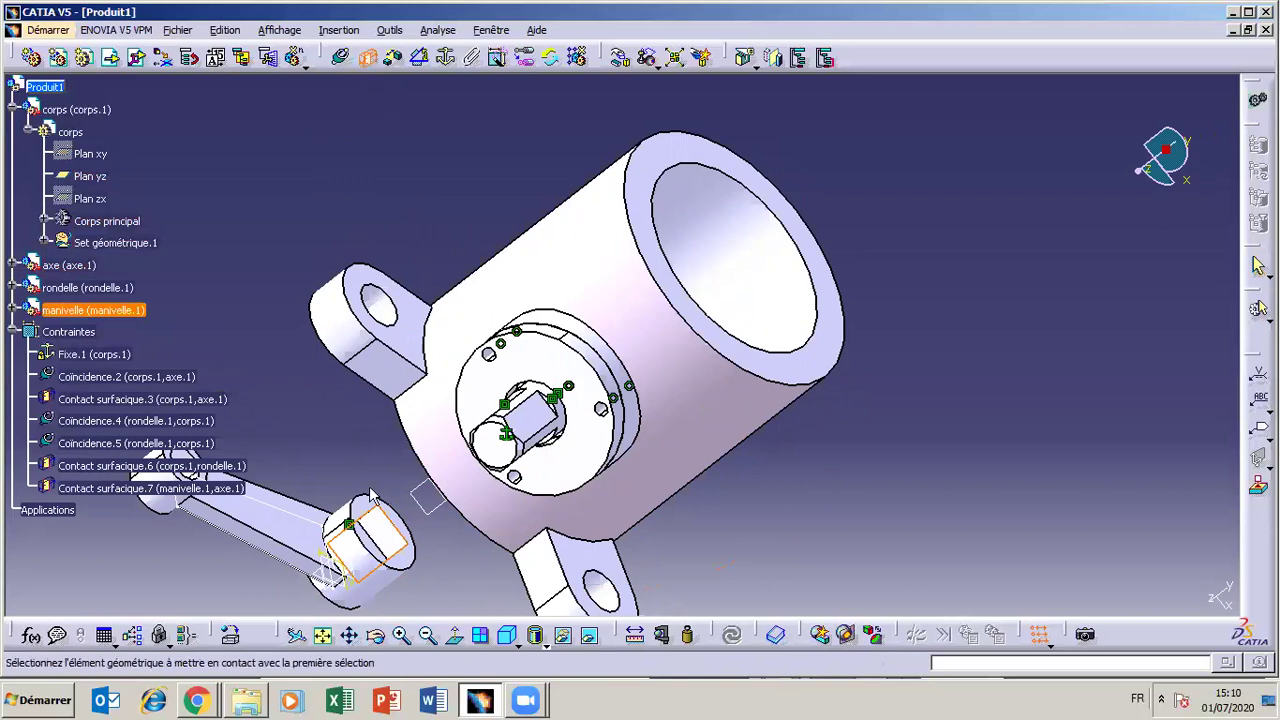
{"action": "left_click", "coordinate": [376, 634]}
{"action": "left_click_drag", "start_coordinate": [477, 529], "coordinate": [565, 385]}
{"action": "left_click", "coordinate": [618, 268]}
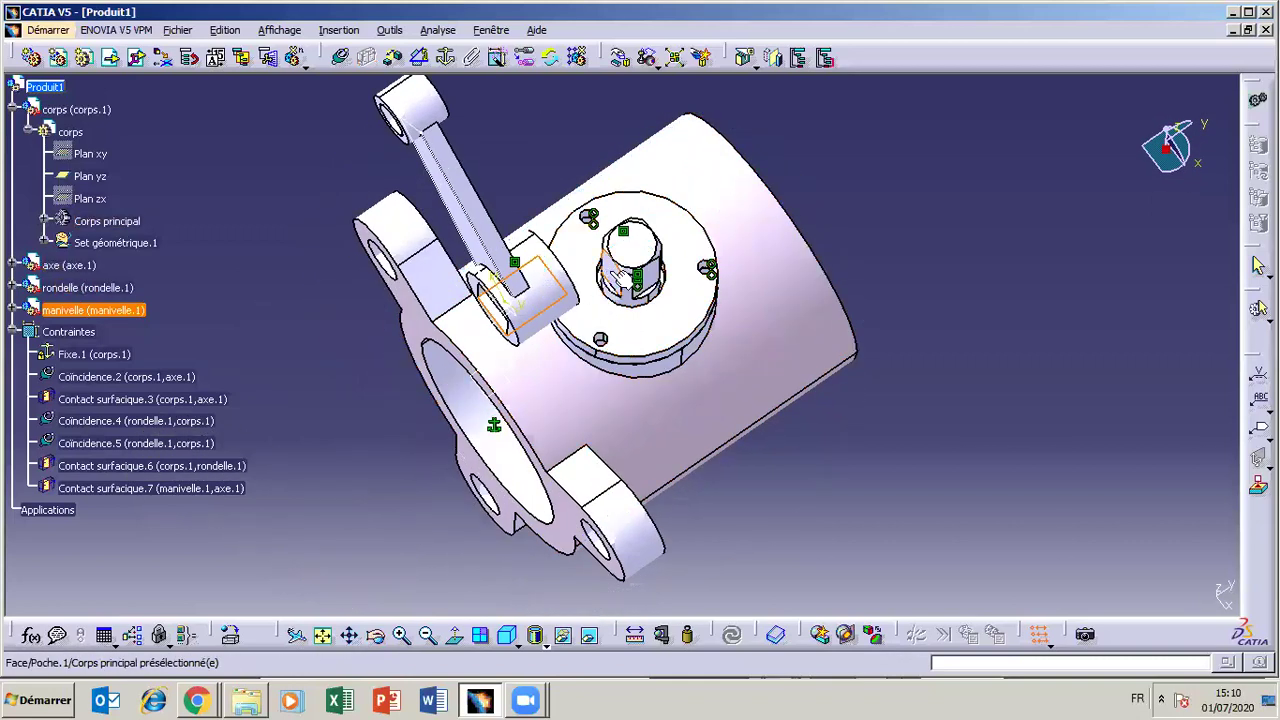
{"action": "left_click", "coordinate": [376, 634]}
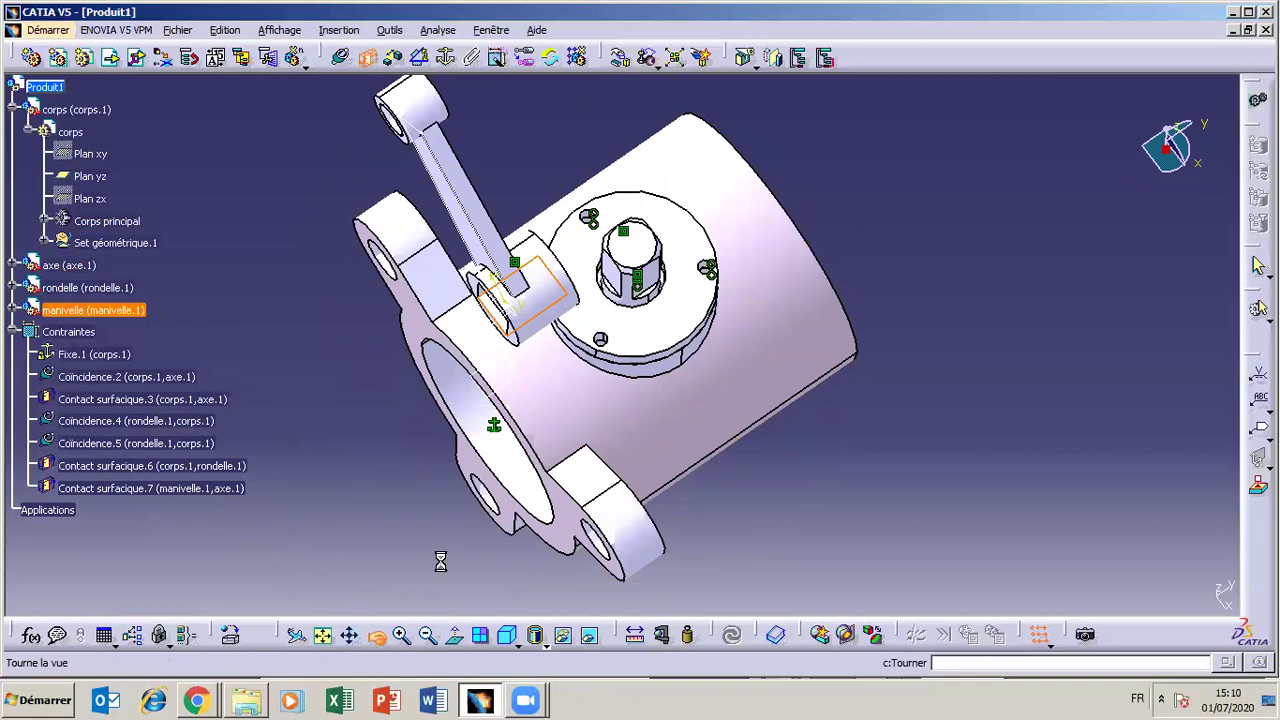
{"action": "left_click_drag", "start_coordinate": [655, 355], "coordinate": [667, 297]}
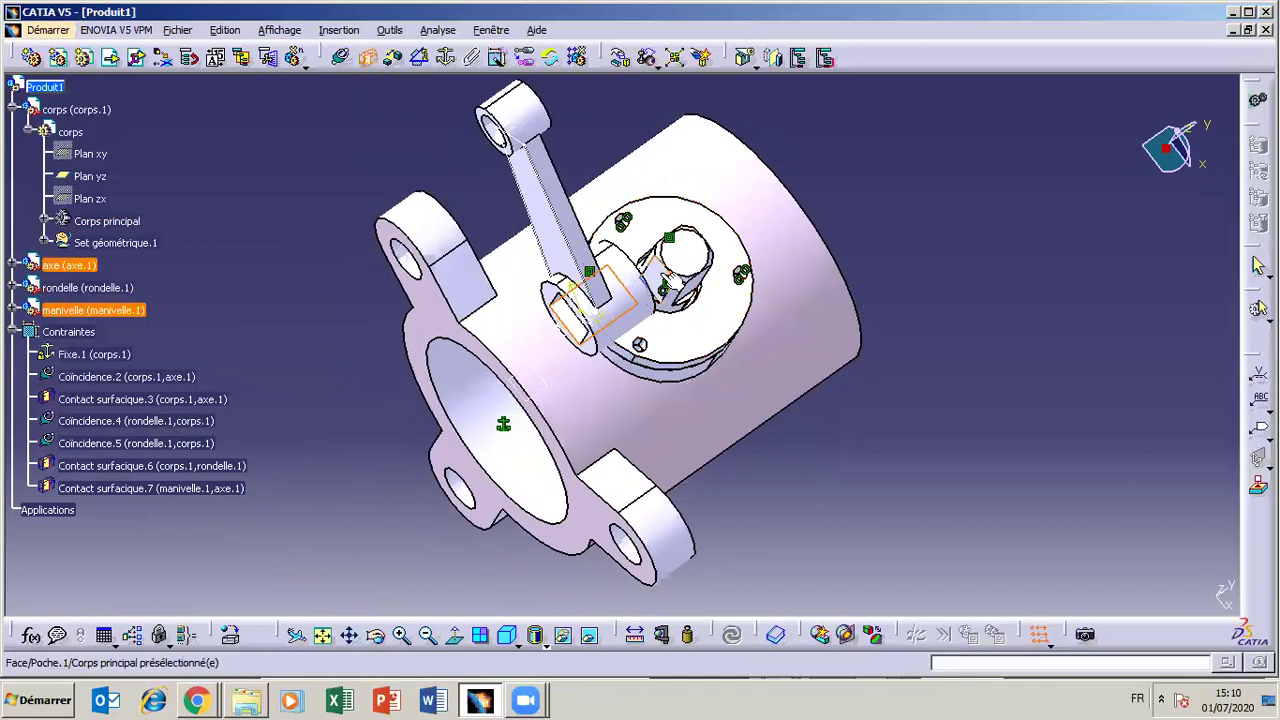
{"action": "left_click", "coordinate": [665, 280]}
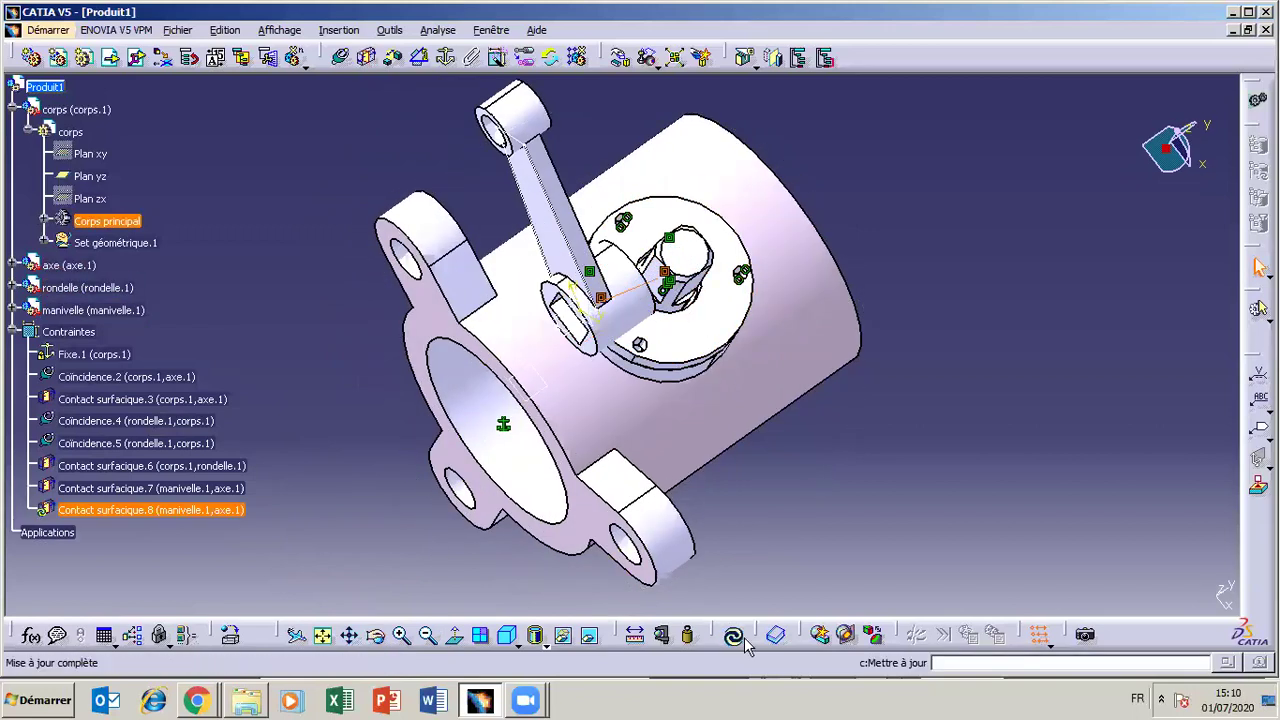
{"action": "left_click", "coordinate": [734, 634]}
Move the manivelle outward along the Z axis with the Manipulation tool until it sits near the shaft's outer end.
{"action": "left_click", "coordinate": [376, 634]}
{"action": "left_click_drag", "start_coordinate": [489, 535], "coordinate": [404, 444]}
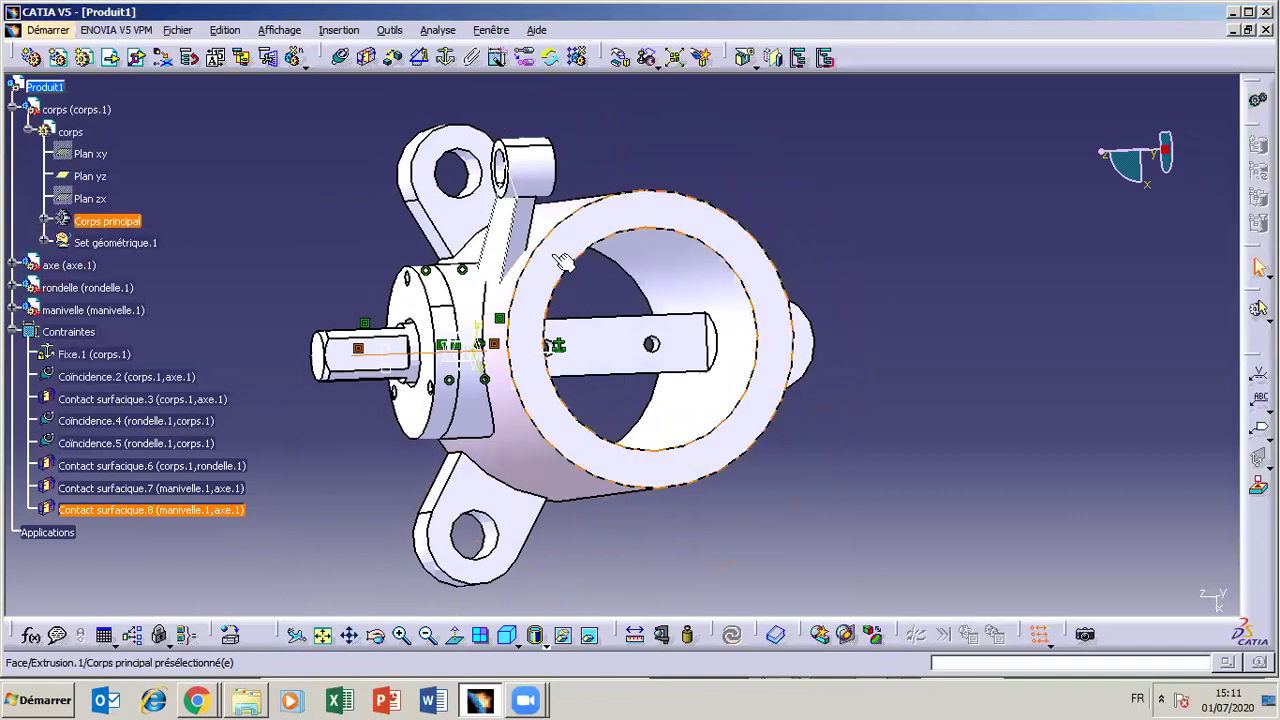
{"action": "left_click", "coordinate": [621, 60]}
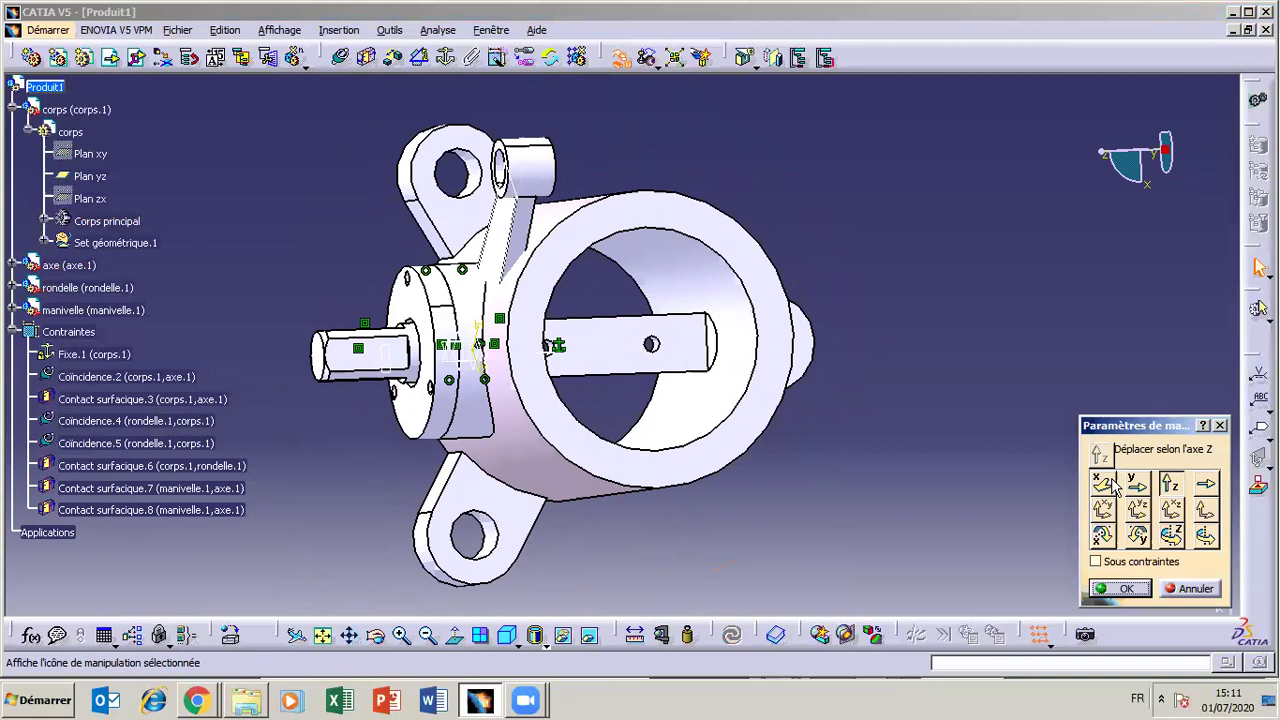
{"action": "left_click", "coordinate": [1101, 536]}
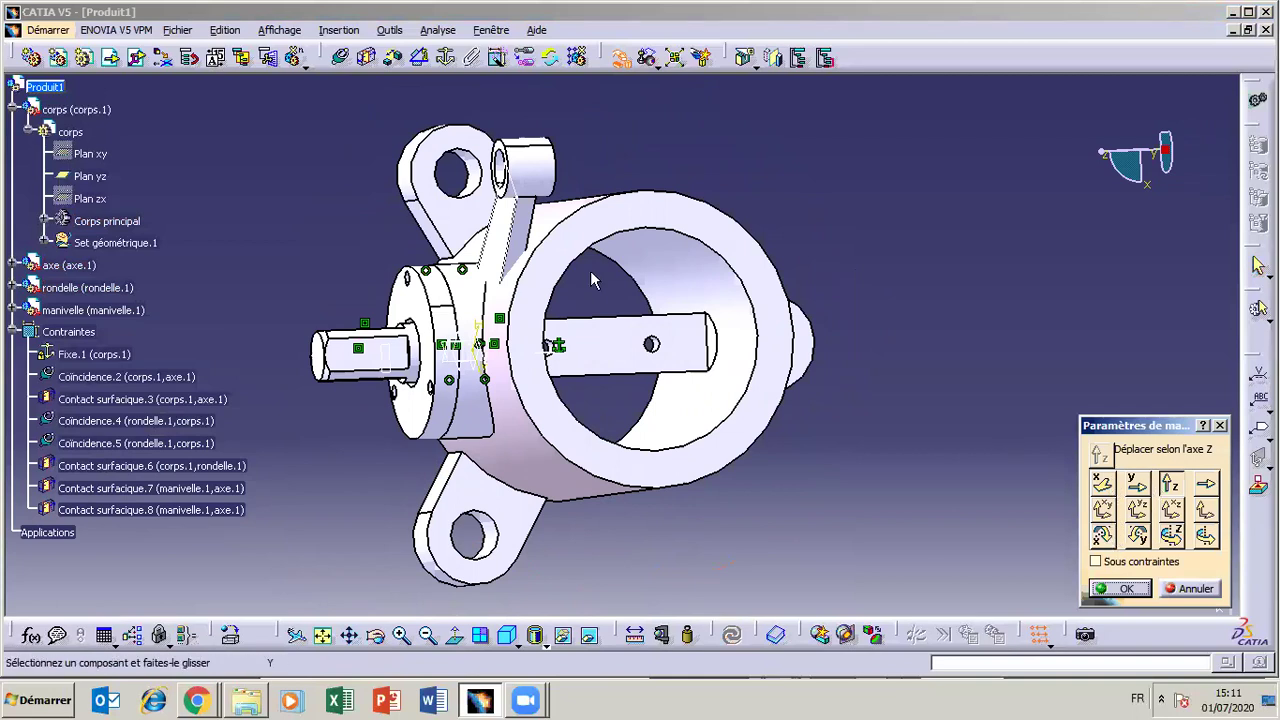
{"action": "left_click_drag", "start_coordinate": [505, 225], "coordinate": [341, 223]}
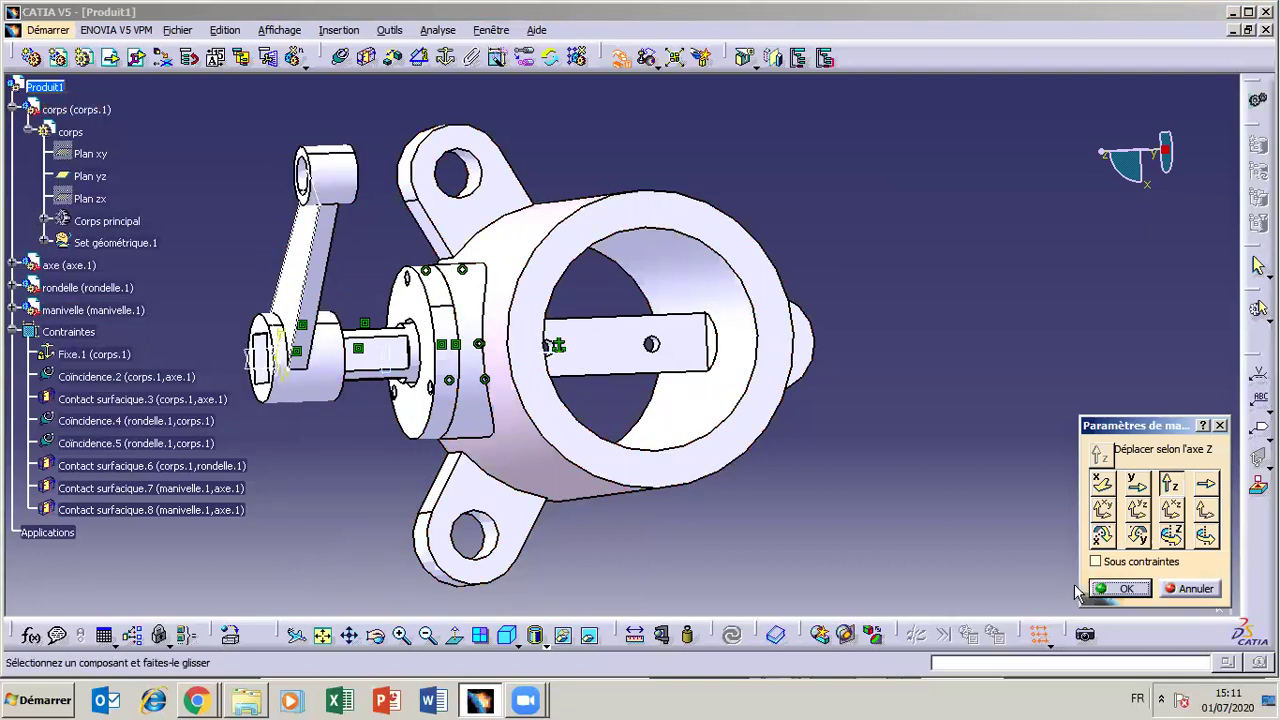
{"action": "left_click", "coordinate": [1122, 589]}
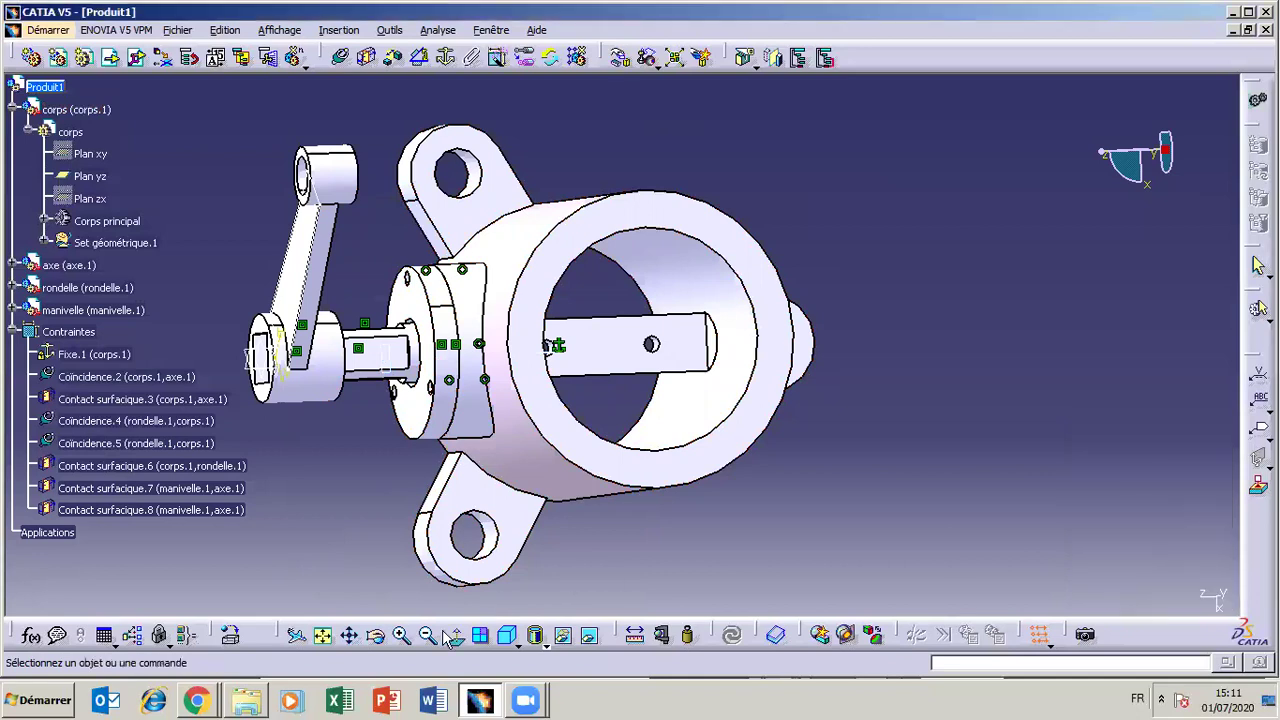
Consult the PDF tutorial, add the third surface contact between the manivelle's body-facing end face and a small outward-facing shaft surface, and update the assembly.
{"action": "left_click", "coordinate": [481, 700]}
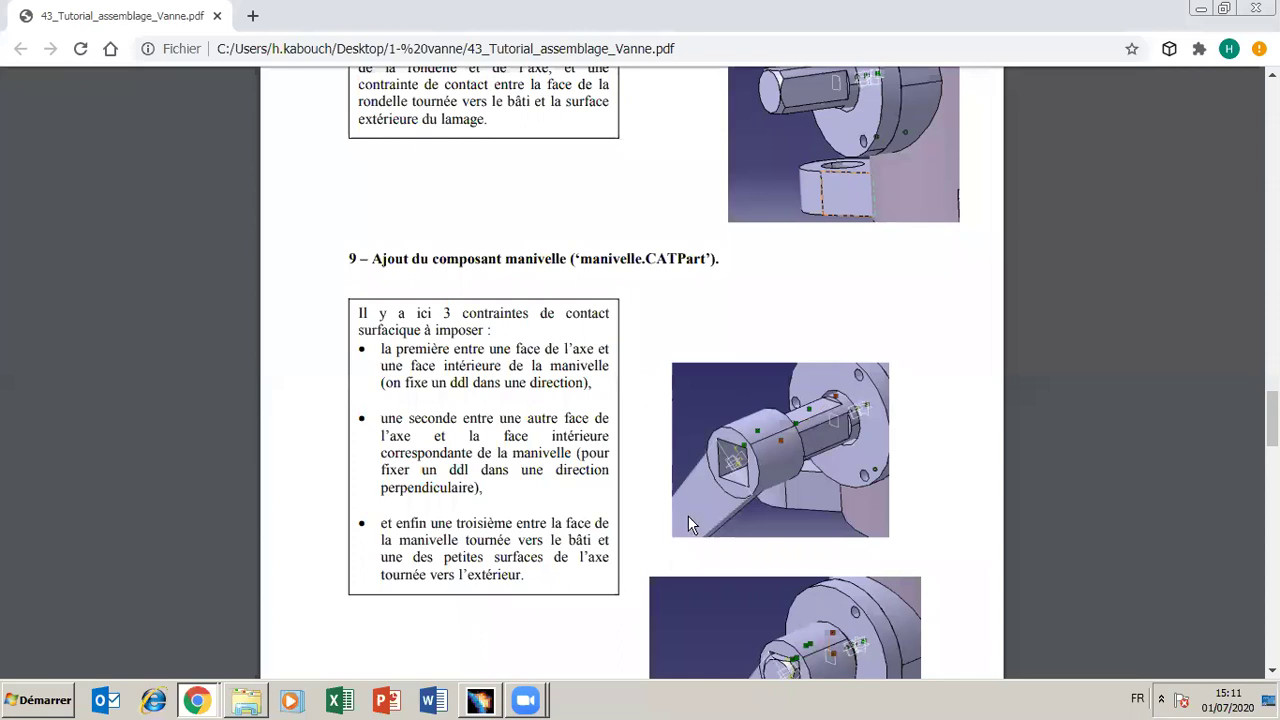
{"action": "left_click", "coordinate": [481, 701]}
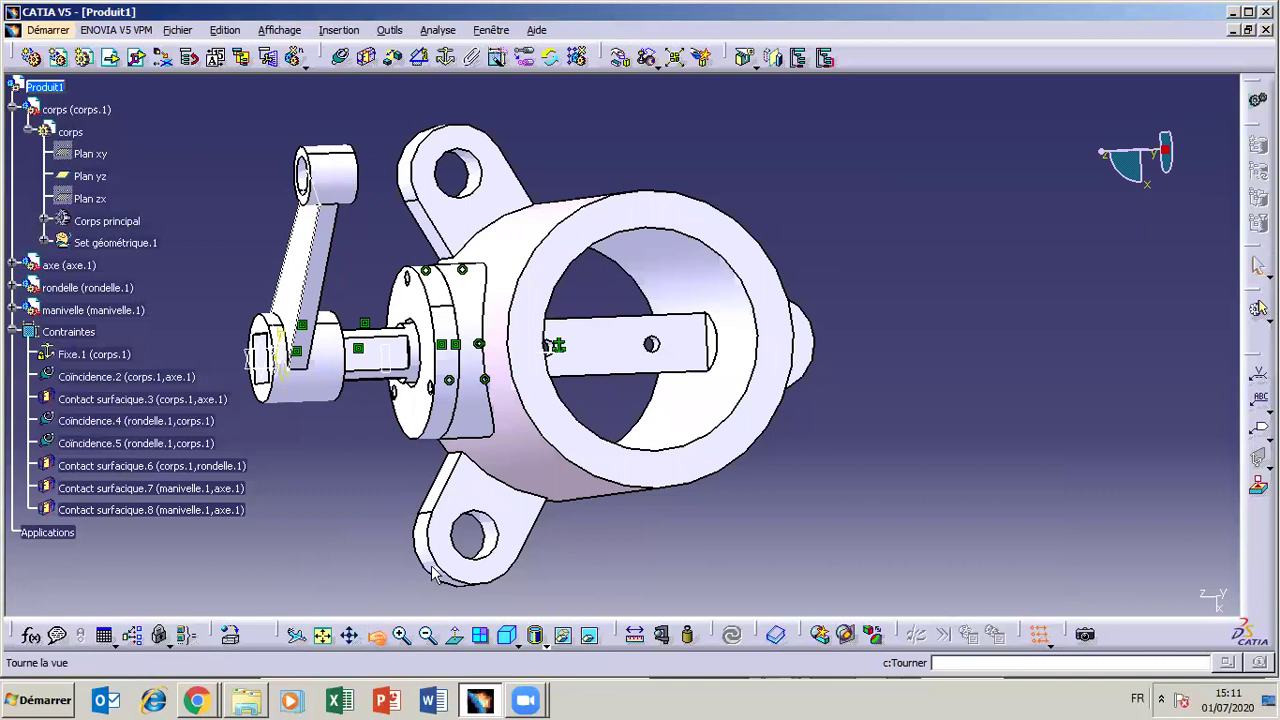
{"action": "middle_click_drag", "start_coordinate": [651, 336], "coordinate": [437, 337]}
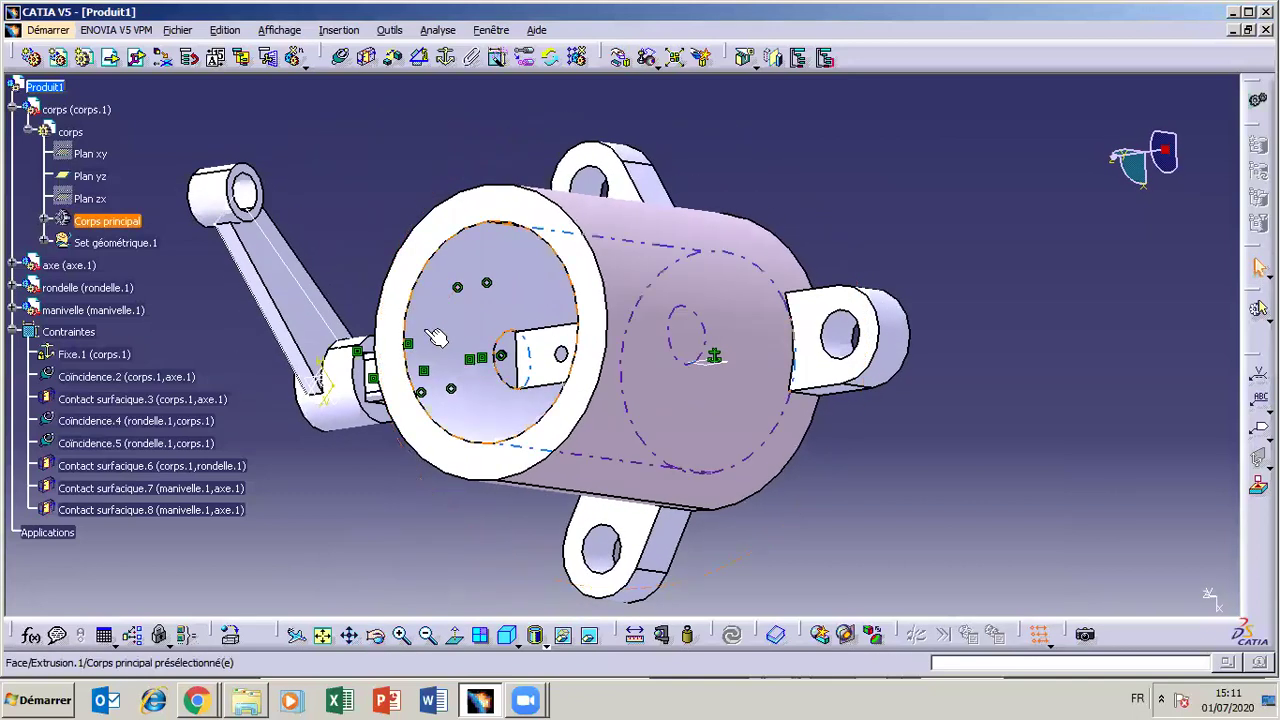
{"action": "left_click", "coordinate": [370, 60]}
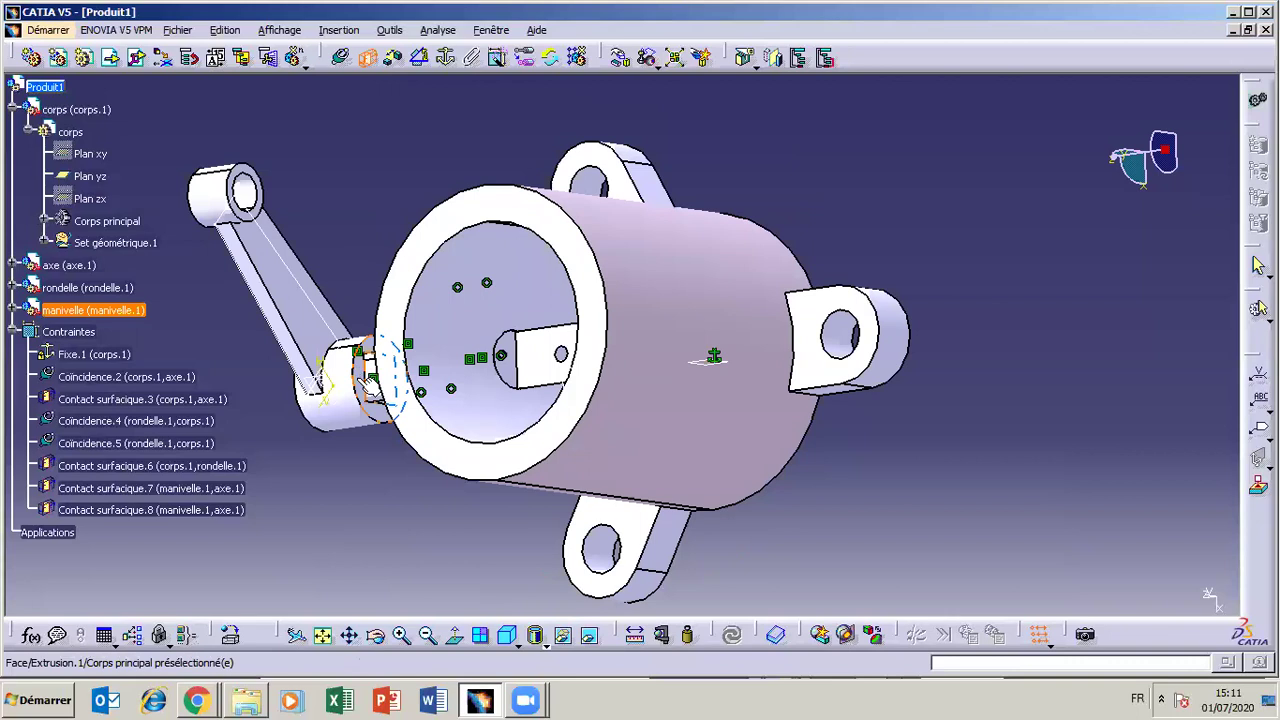
{"action": "left_click", "coordinate": [402, 635]}
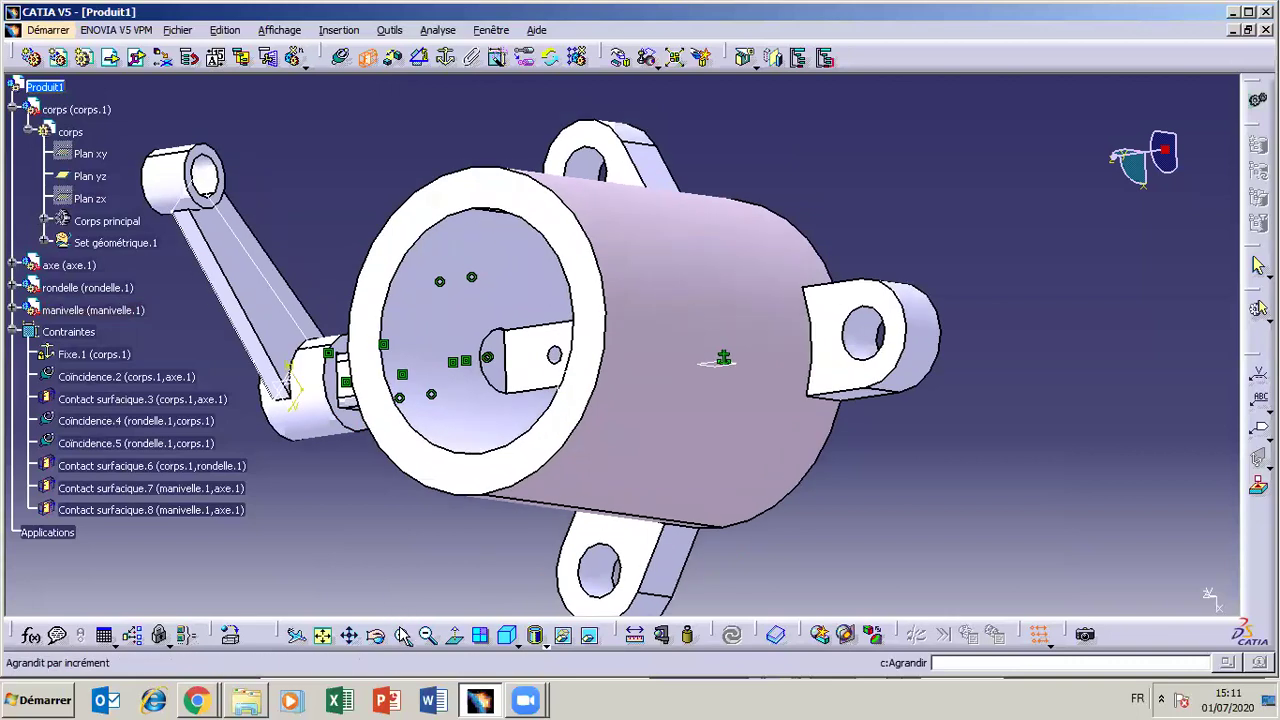
{"action": "middle_click_drag", "start_coordinate": [312, 480], "coordinate": [460, 428]}
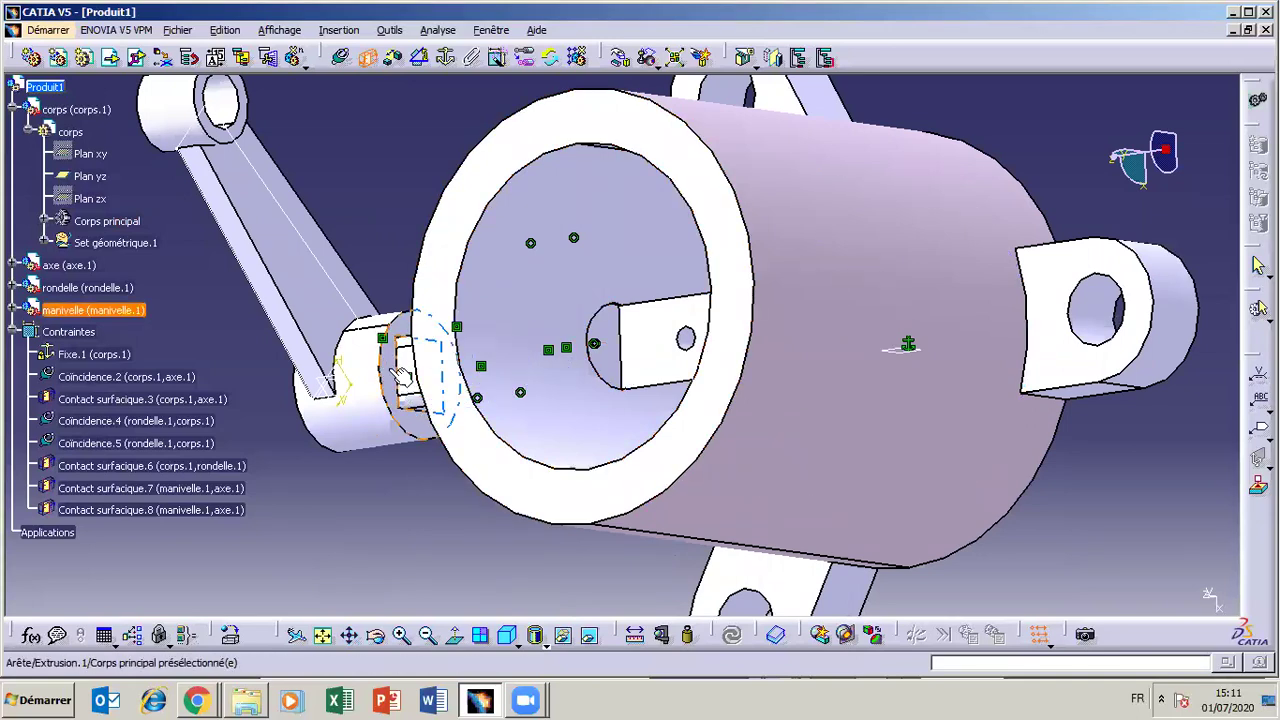
{"action": "left_click", "coordinate": [399, 384]}
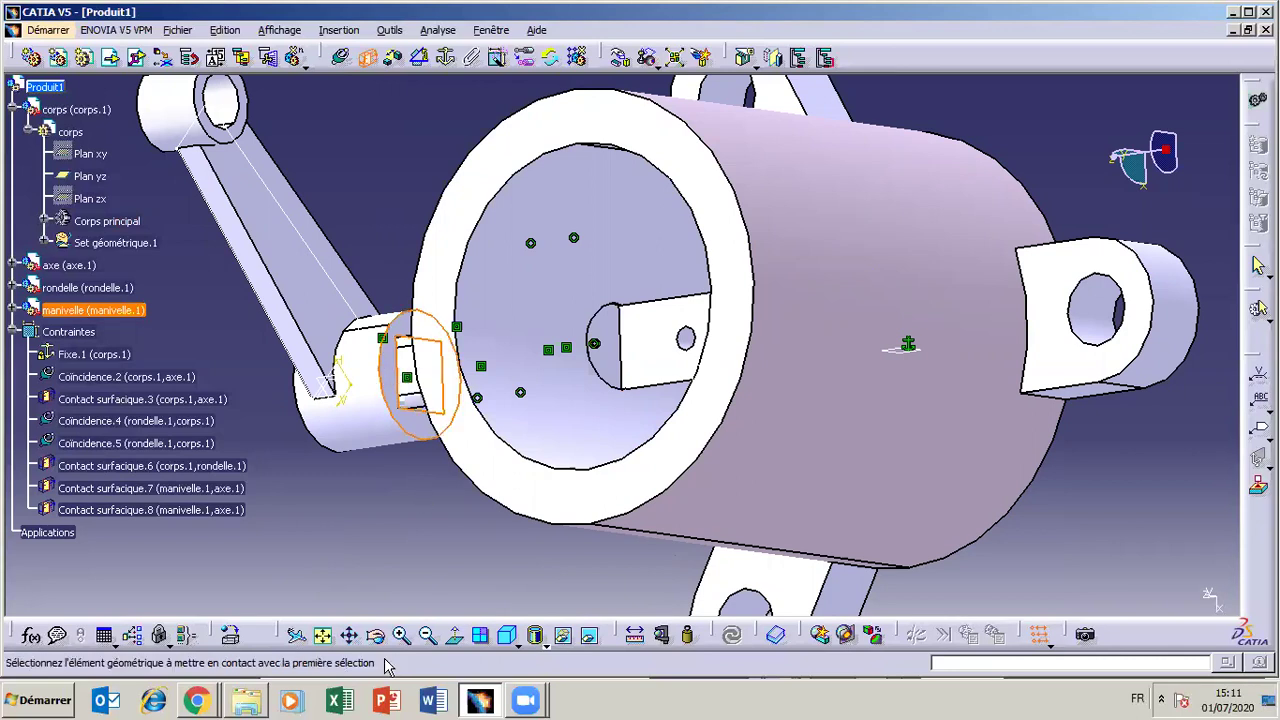
{"action": "left_click_drag", "start_coordinate": [399, 430], "coordinate": [657, 330]}
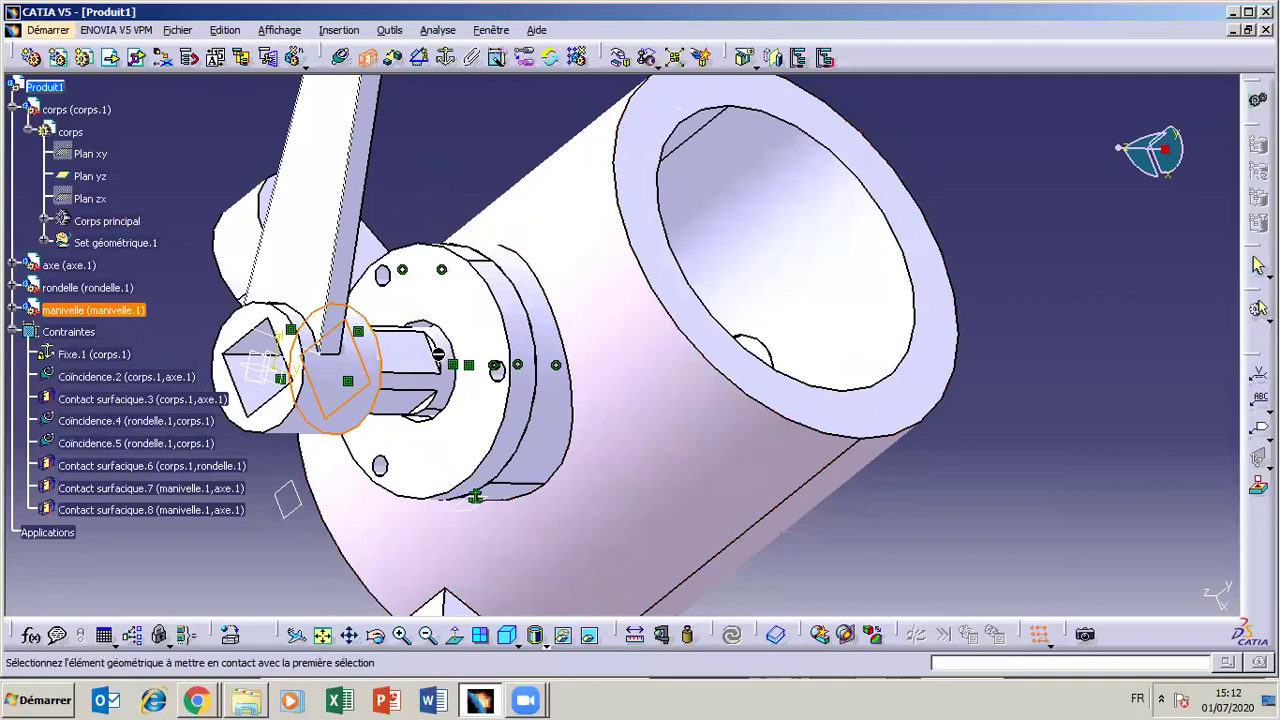
{"action": "left_click", "coordinate": [401, 636]}
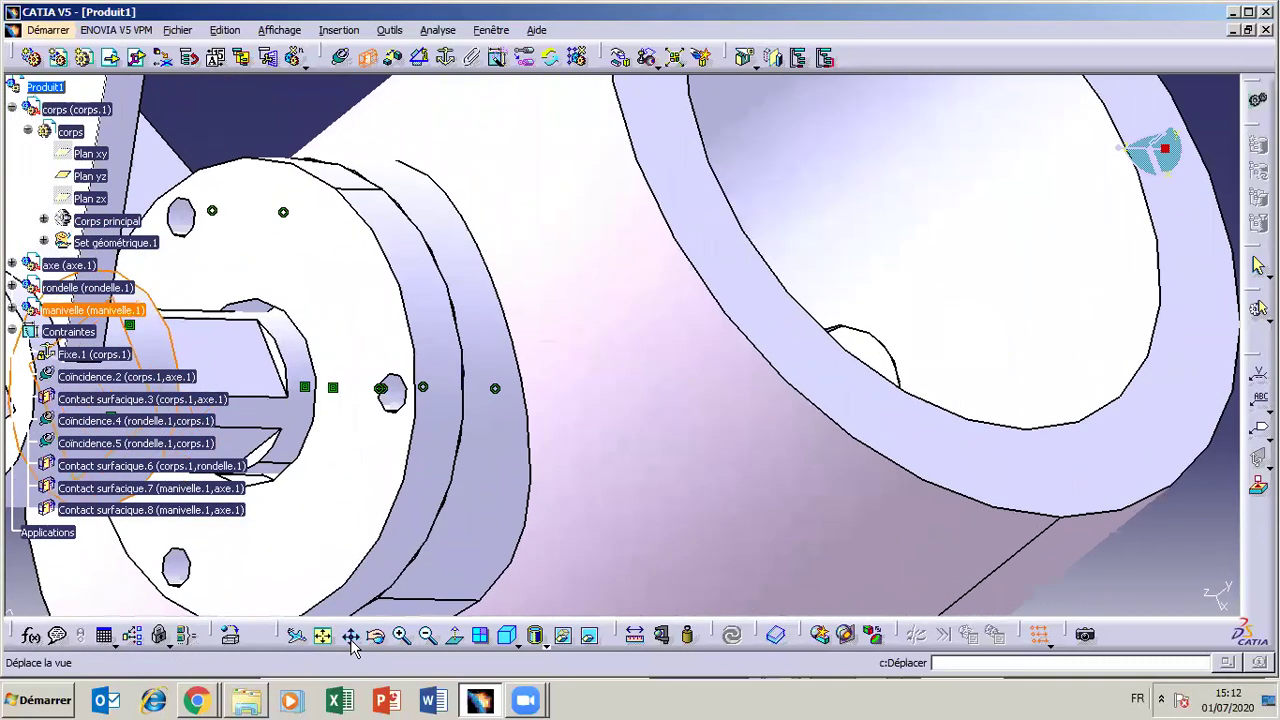
{"action": "left_click", "coordinate": [352, 645]}
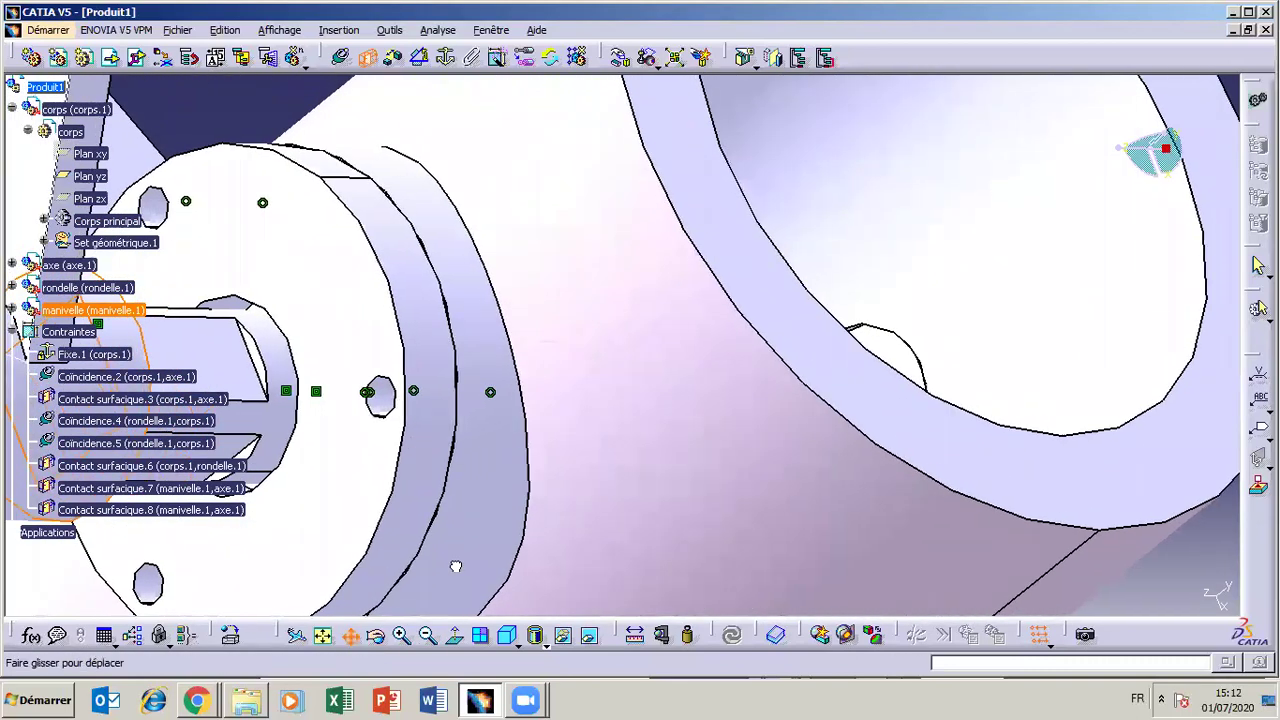
{"action": "left_click_drag", "start_coordinate": [395, 568], "coordinate": [660, 520]}
{"action": "left_click", "coordinate": [660, 520]}
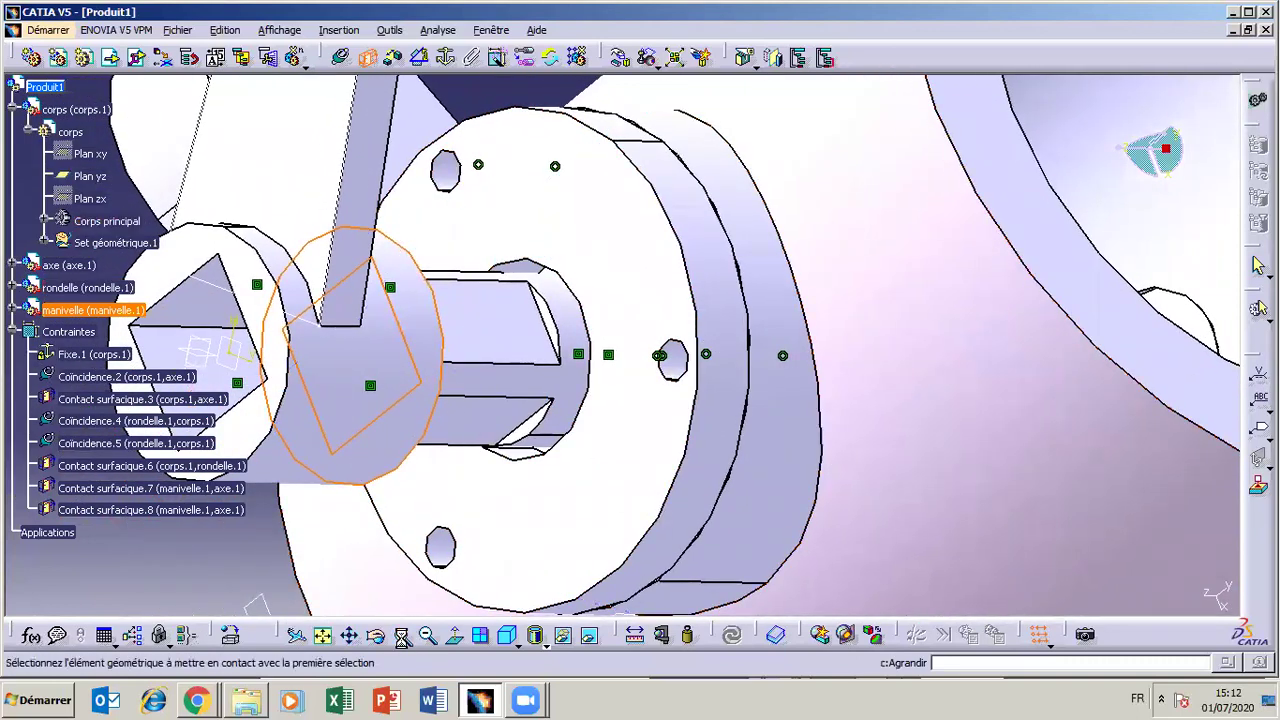
{"action": "left_click", "coordinate": [401, 636]}
{"action": "middle_click_drag", "start_coordinate": [420, 474], "coordinate": [565, 450]}
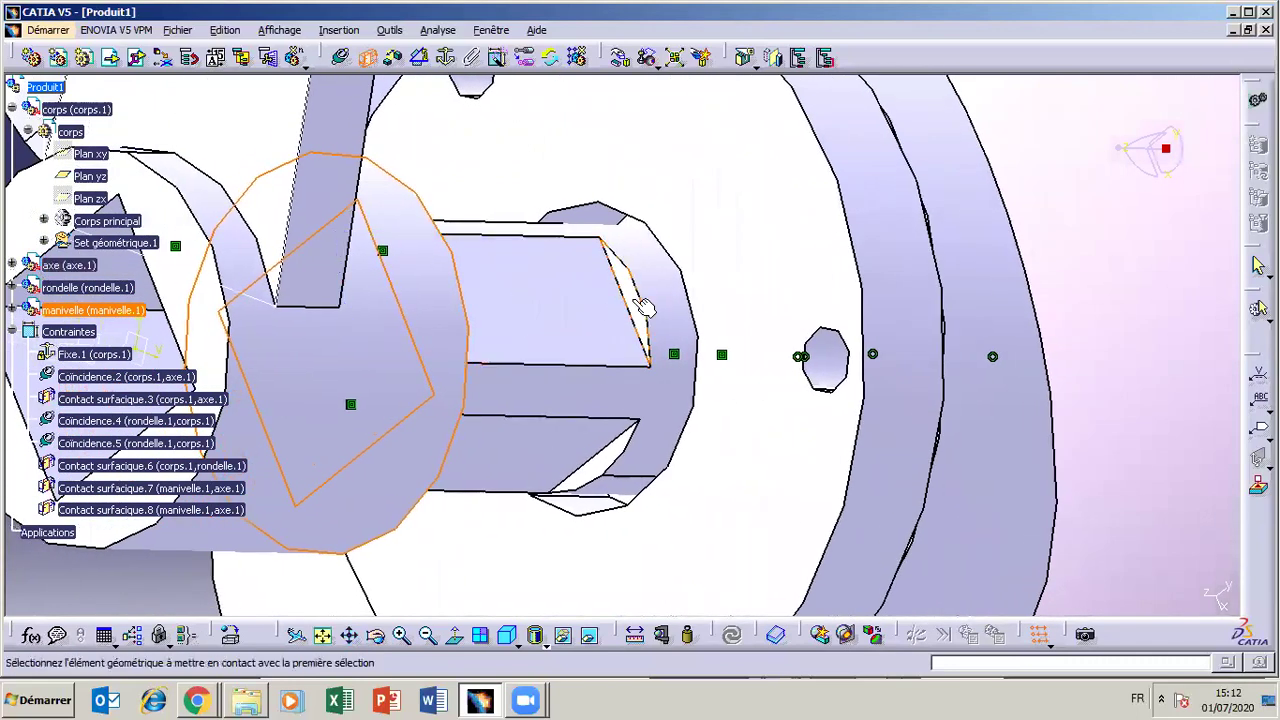
{"action": "left_click", "coordinate": [639, 290]}
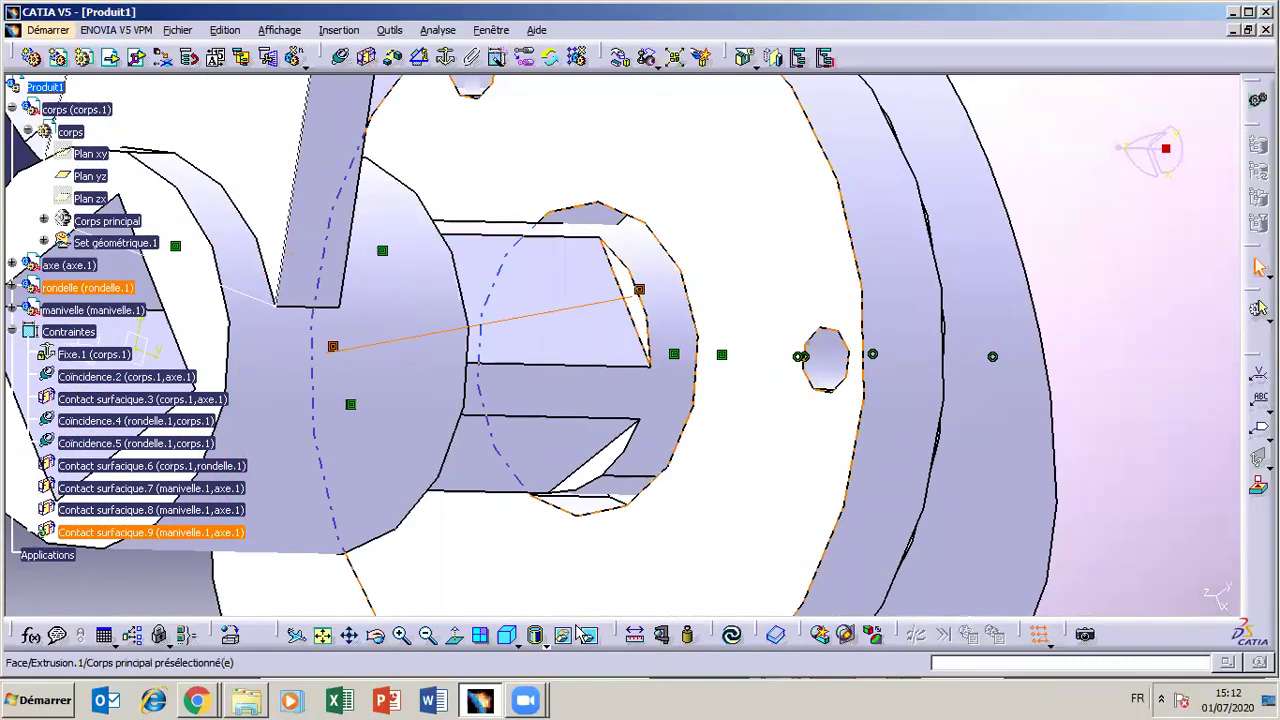
{"action": "left_click", "coordinate": [726, 637]}
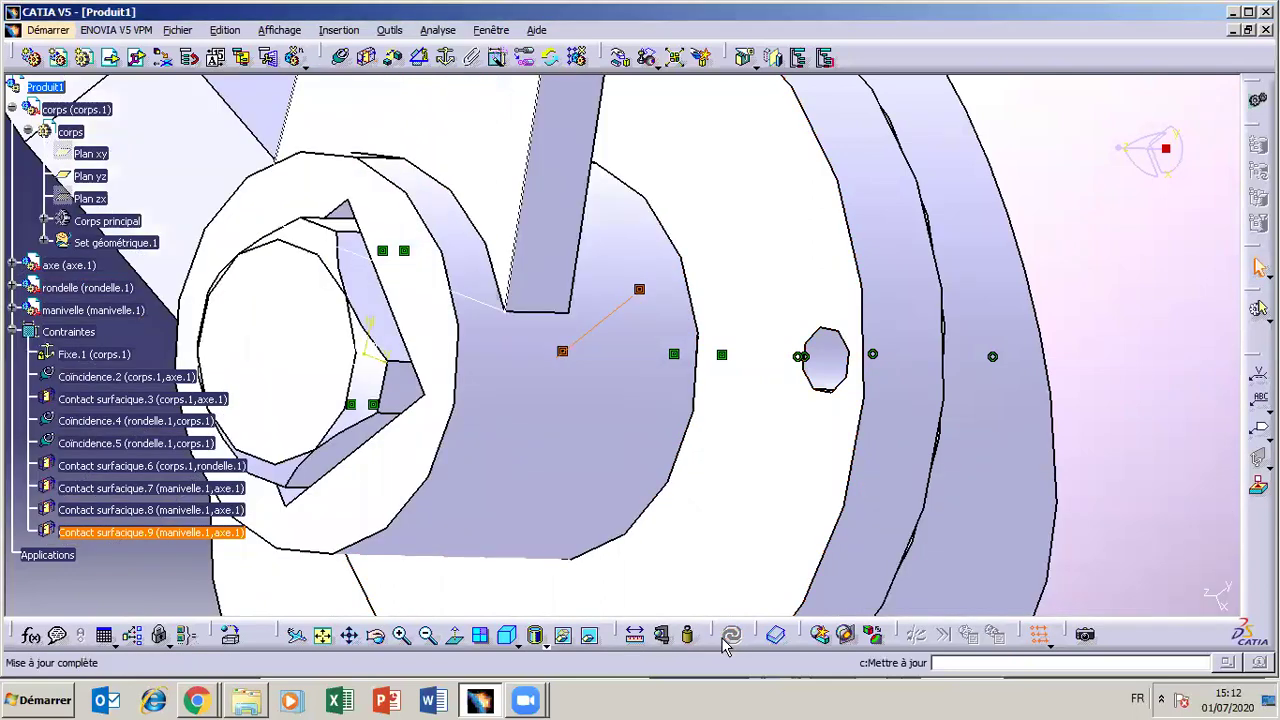
Examine how the manivelle sits on the shaft against the rondelle and body from several angles.
{"action": "left_click", "coordinate": [426, 637]}
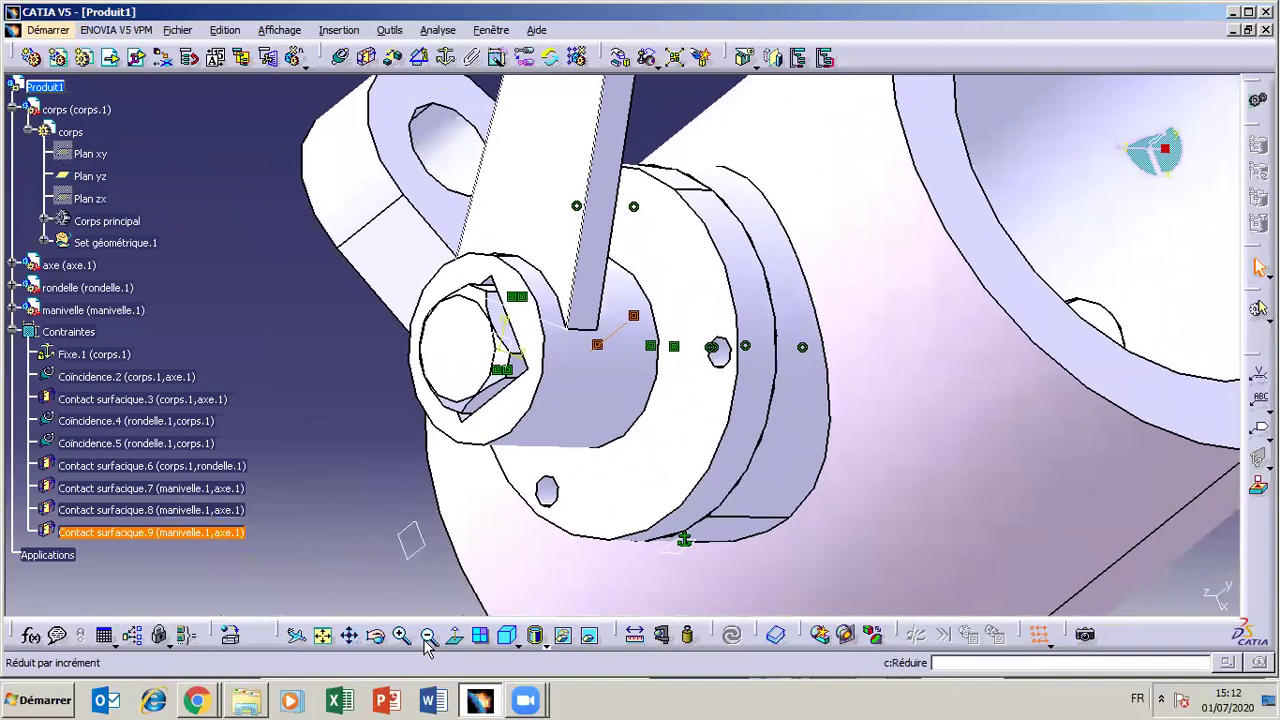
{"action": "left_click", "coordinate": [428, 643]}
{"action": "left_click", "coordinate": [381, 642]}
{"action": "left_click_drag", "start_coordinate": [884, 345], "coordinate": [777, 286]}
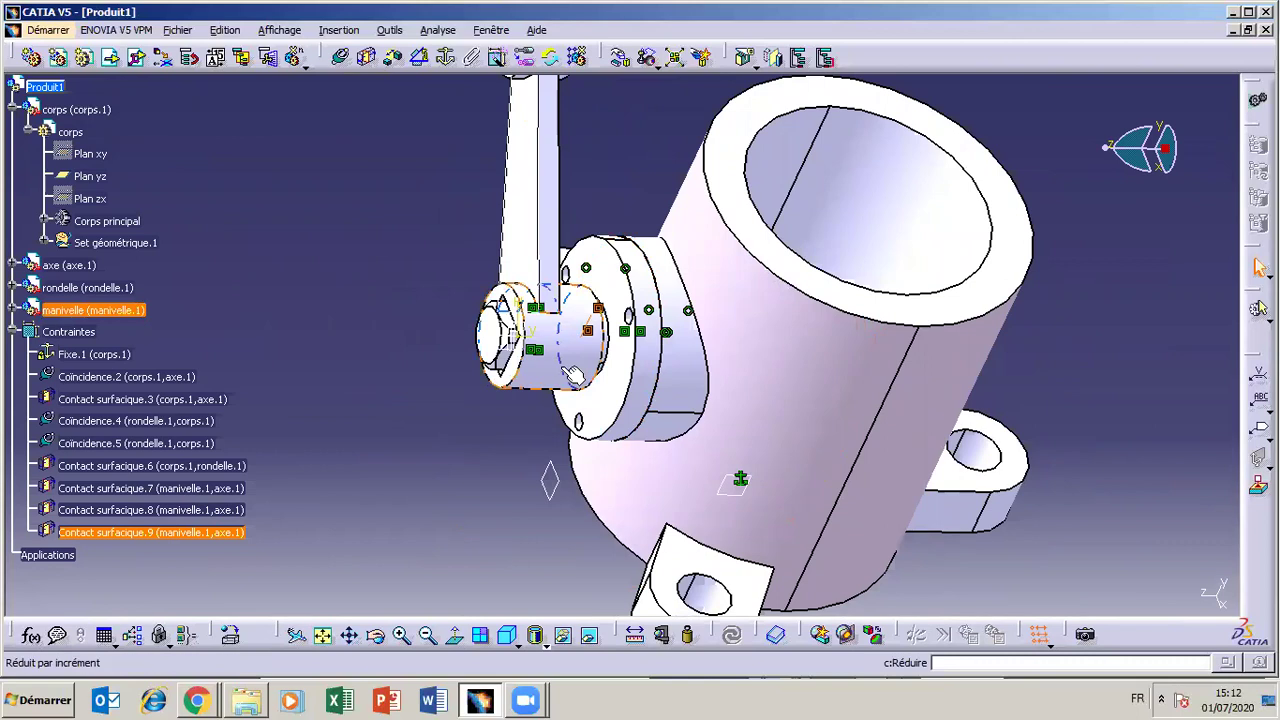
{"action": "left_click", "coordinate": [427, 634]}
{"action": "left_click", "coordinate": [374, 634]}
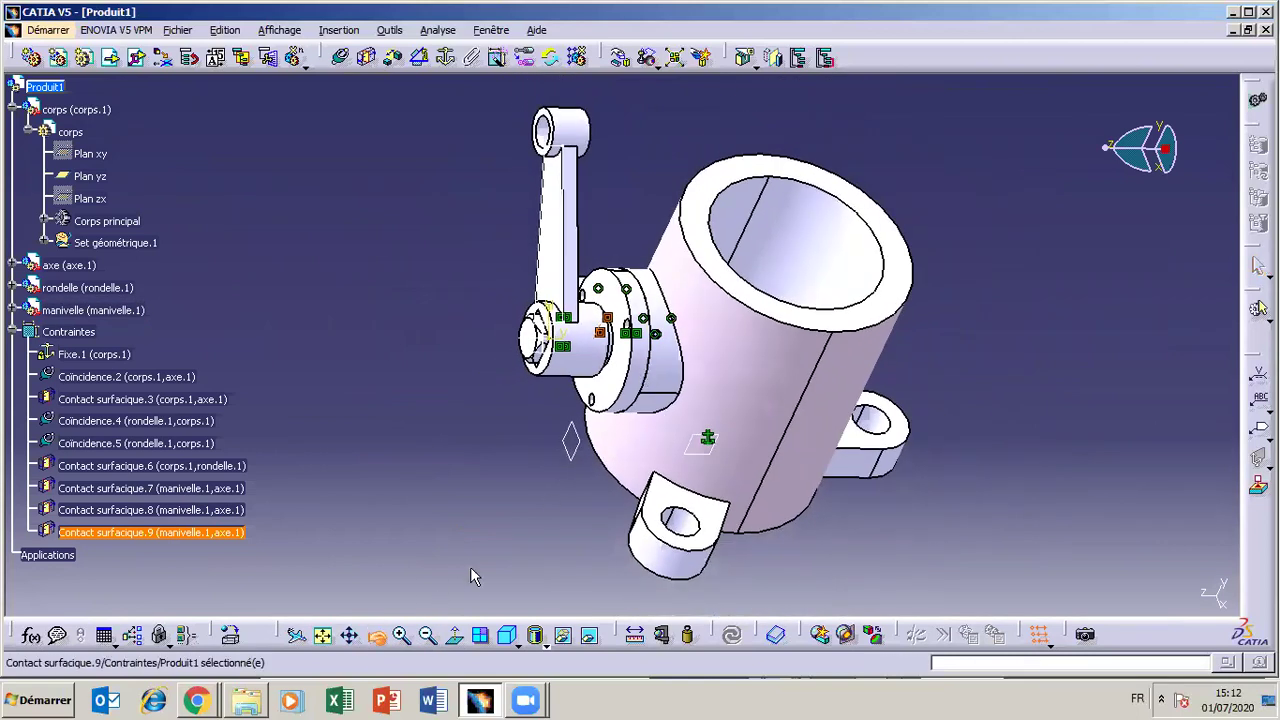
{"action": "mouse_move", "coordinate": [735, 395]}
{"action": "left_mouse_down"}
{"action": "mouse_move", "coordinate": [701, 385]}
{"action": "mouse_move", "coordinate": [725, 382]}
{"action": "left_mouse_up"}
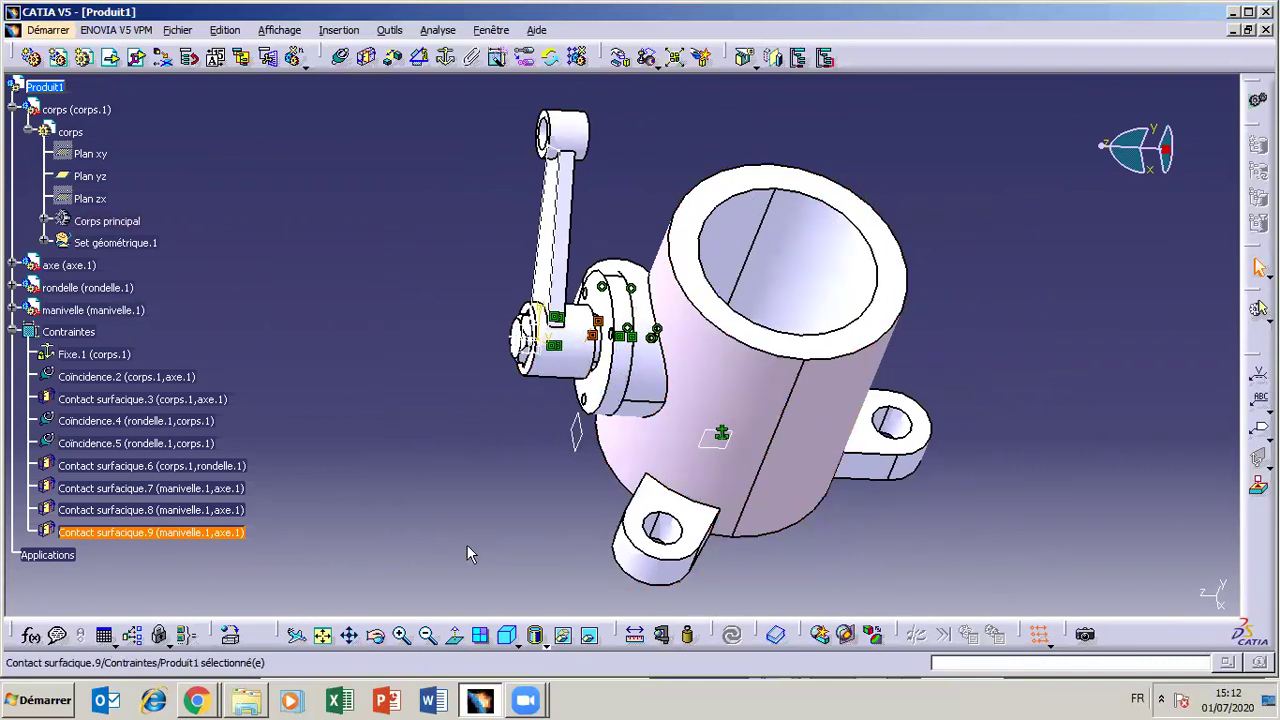
Hide the reference plane Plan.1 of the body's Set géométrique.1.
{"action": "left_click", "coordinate": [375, 636]}
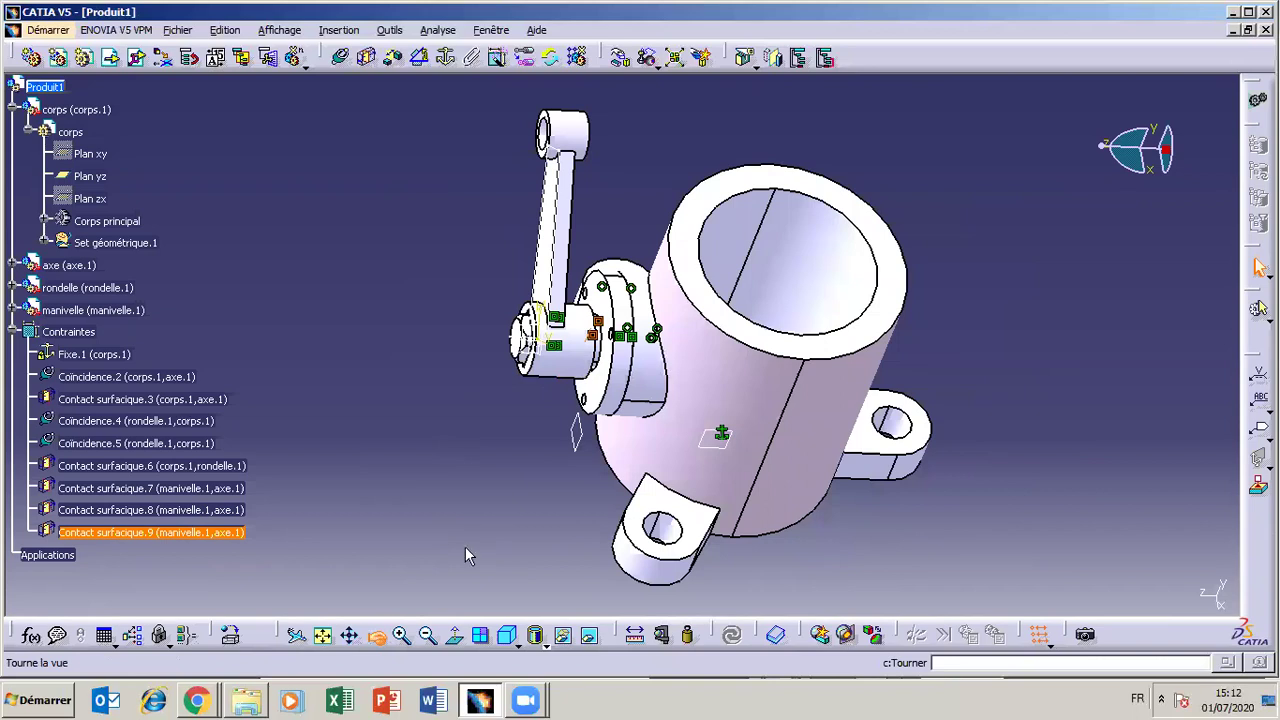
{"action": "left_click", "coordinate": [427, 638]}
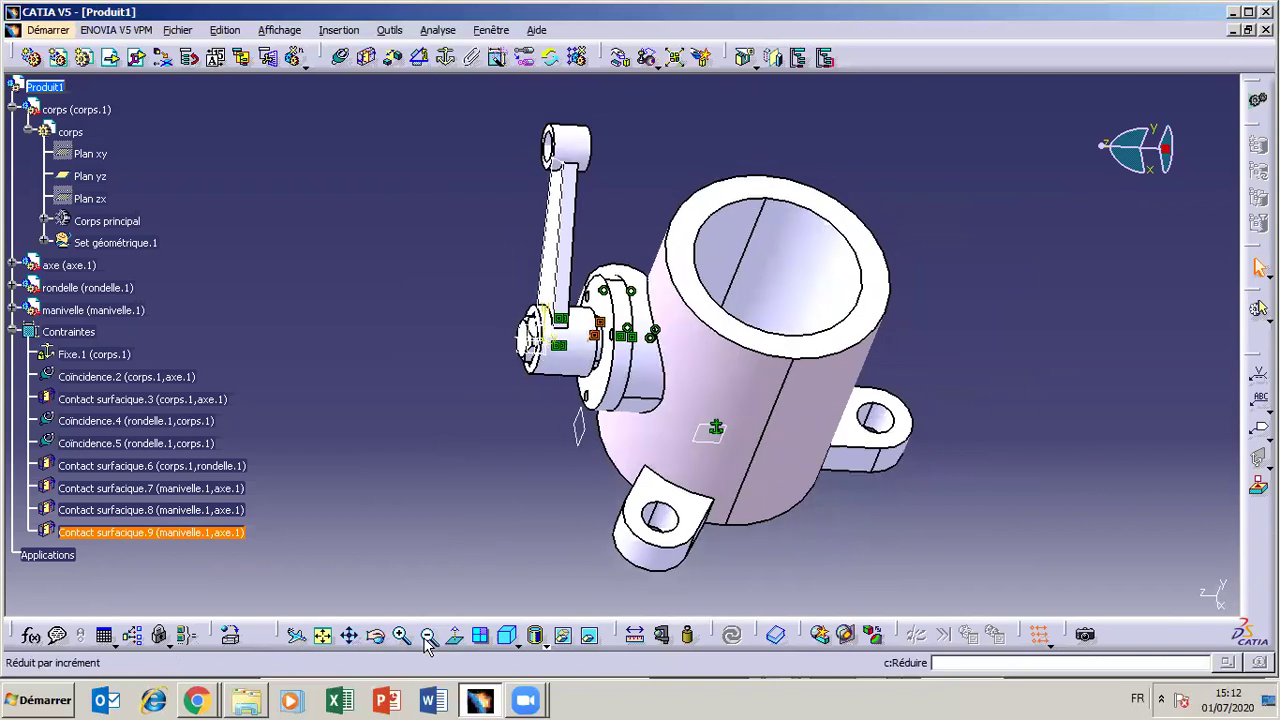
{"action": "left_click", "coordinate": [400, 636]}
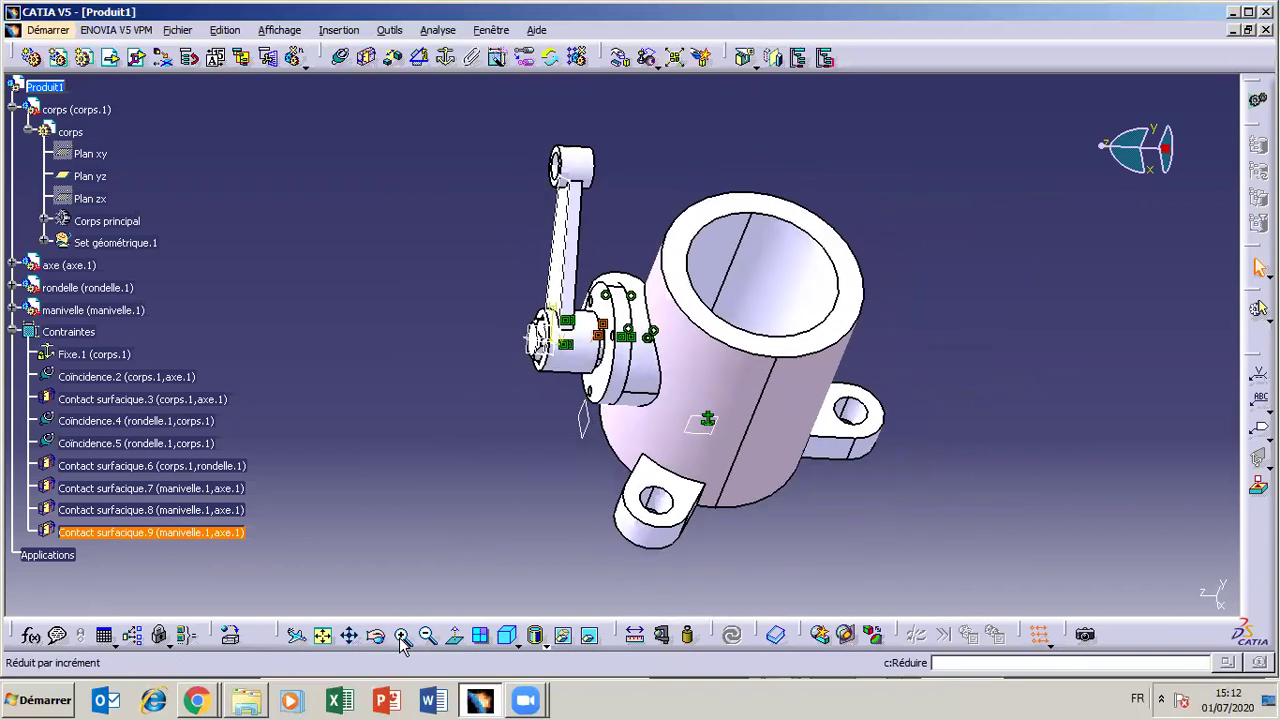
{"action": "right_click", "coordinate": [576, 448]}
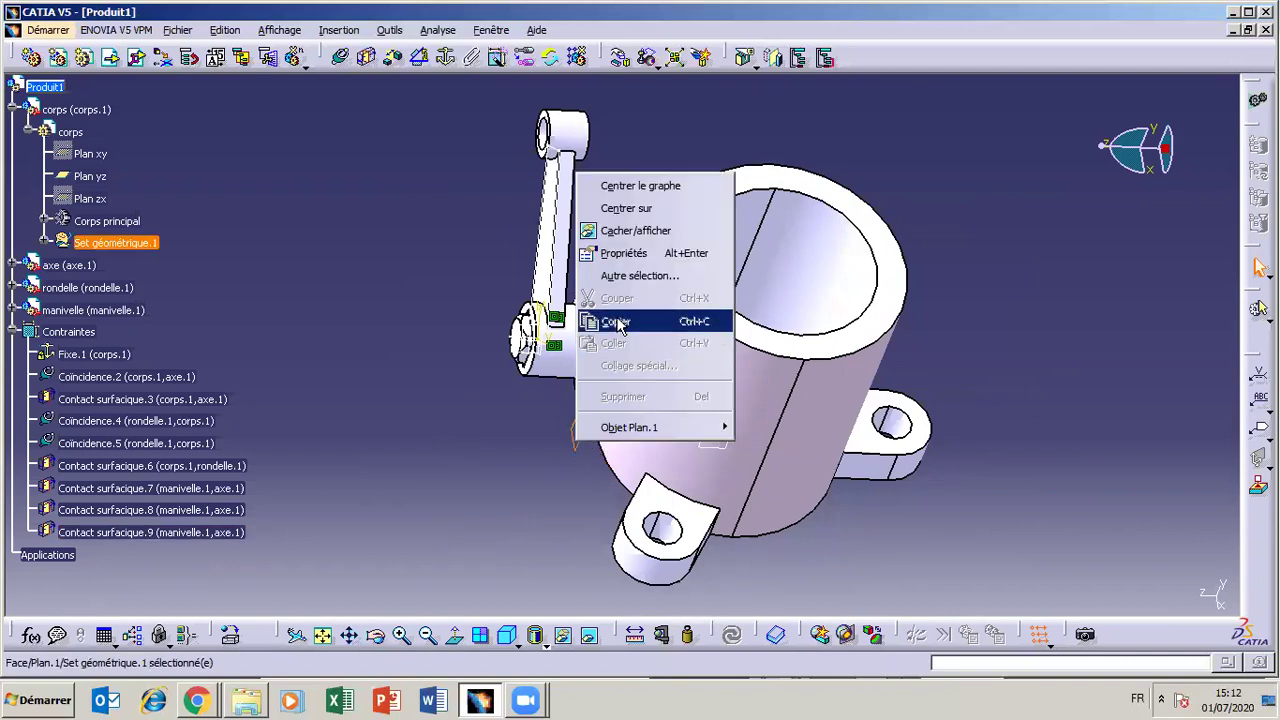
{"action": "left_click", "coordinate": [636, 231]}
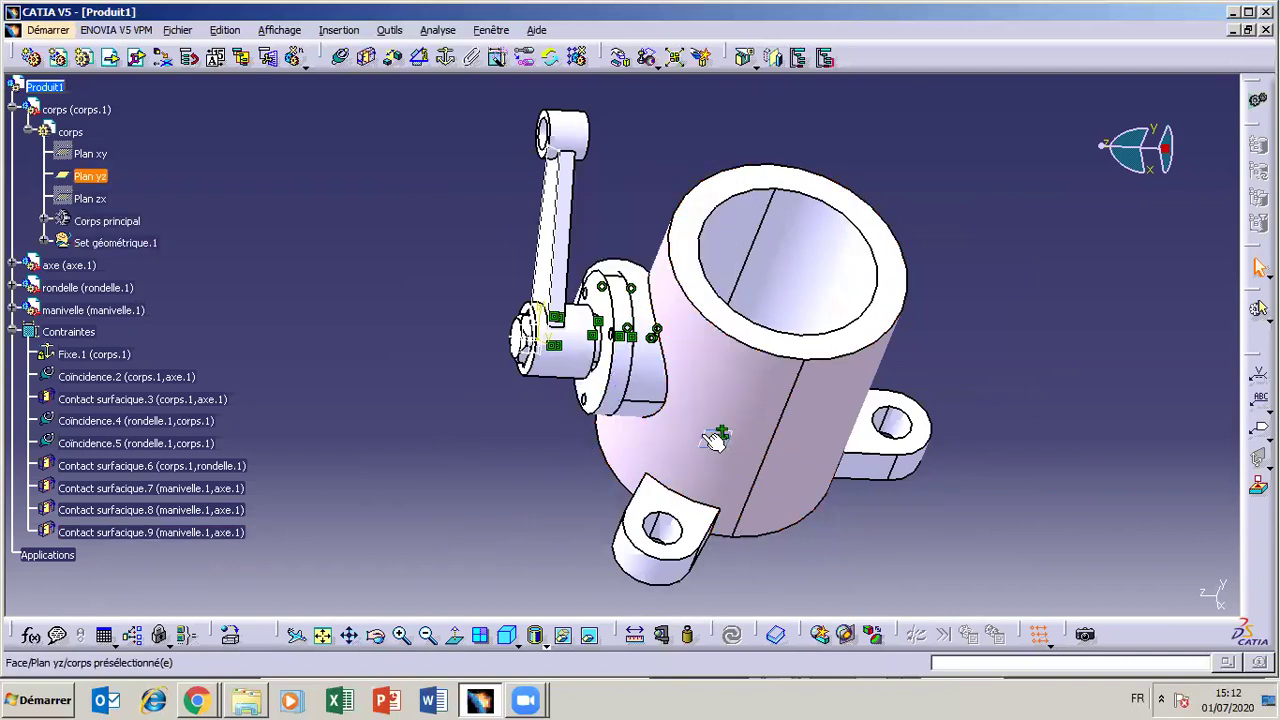
Hide the body's Plan yz and the reference planes still showing around the manivelle and shaft, including the manivelle's Plan yz.
{"action": "right_click", "coordinate": [703, 436]}
{"action": "left_click", "coordinate": [750, 224]}
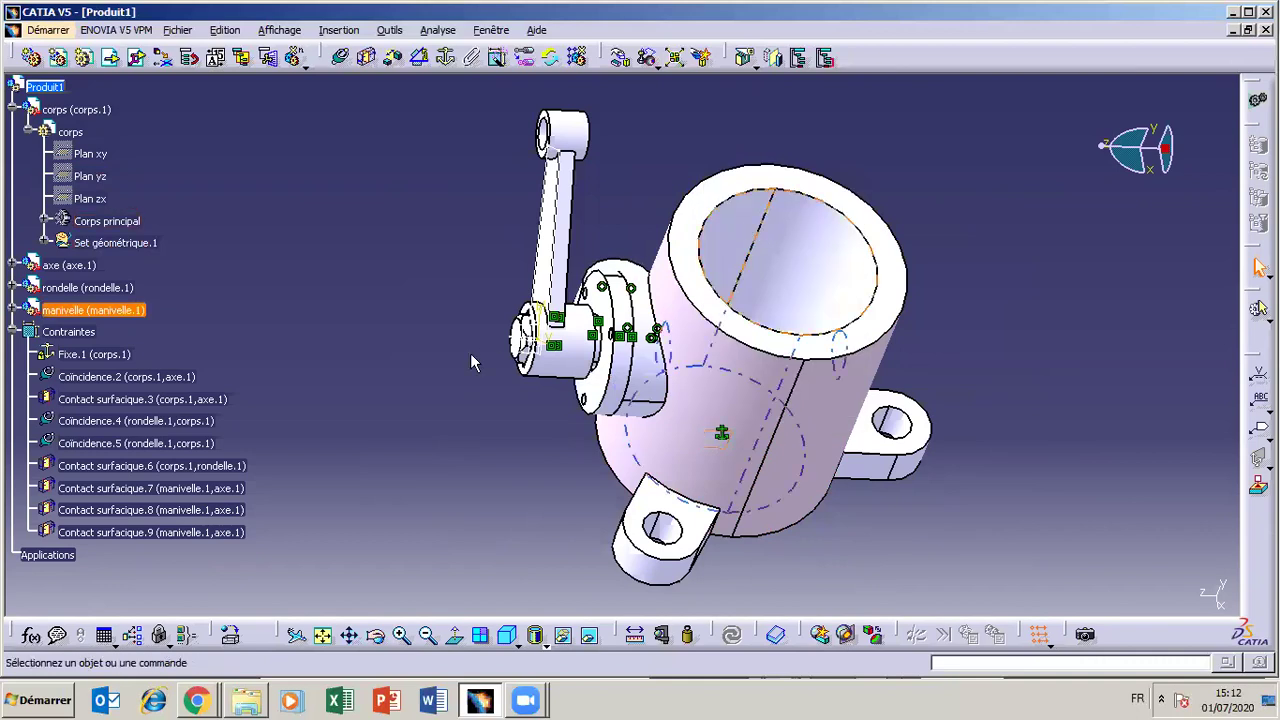
{"action": "right_click", "coordinate": [528, 346]}
{"action": "left_click", "coordinate": [580, 400]}
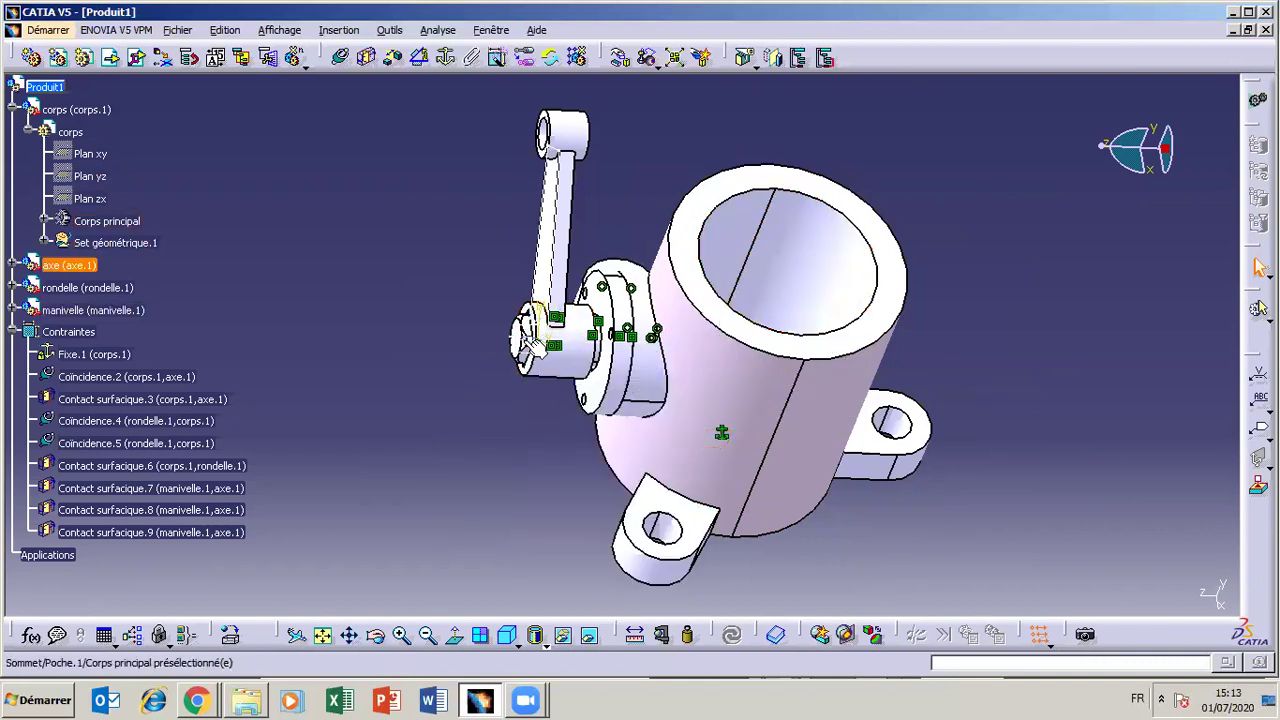
{"action": "right_click", "coordinate": [528, 345]}
{"action": "left_click", "coordinate": [580, 378]}
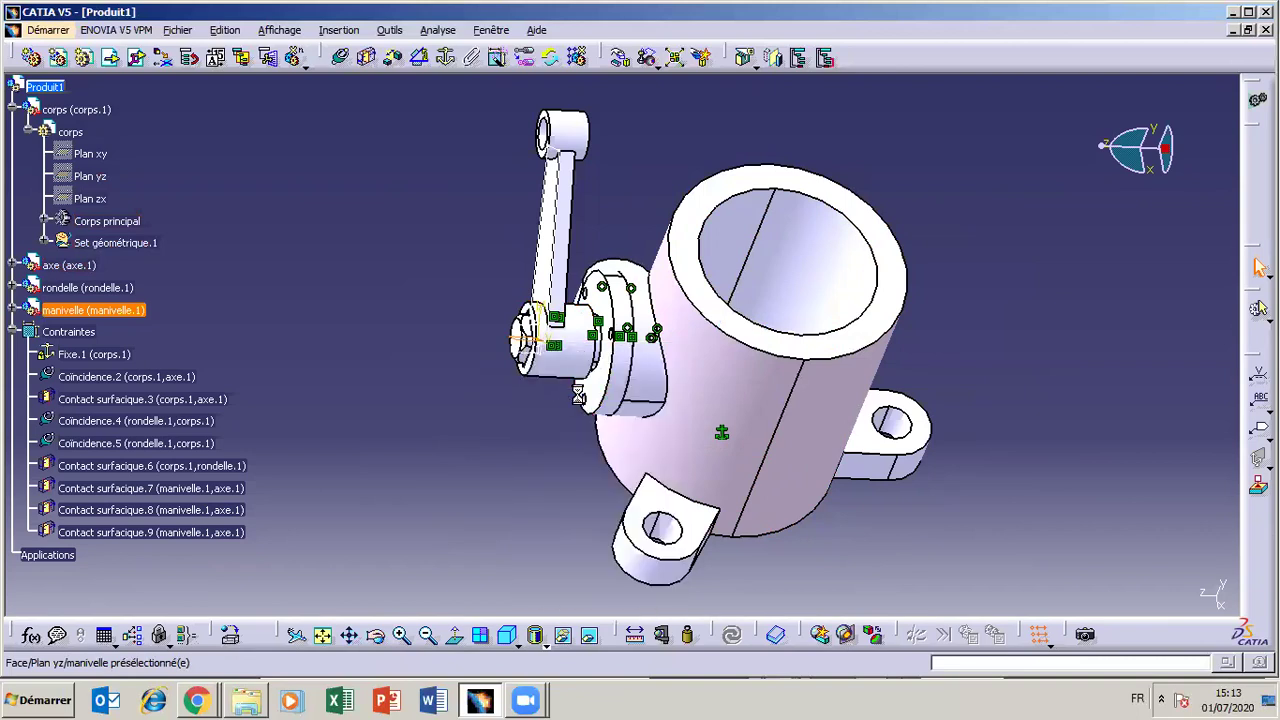
{"action": "right_click", "coordinate": [528, 350]}
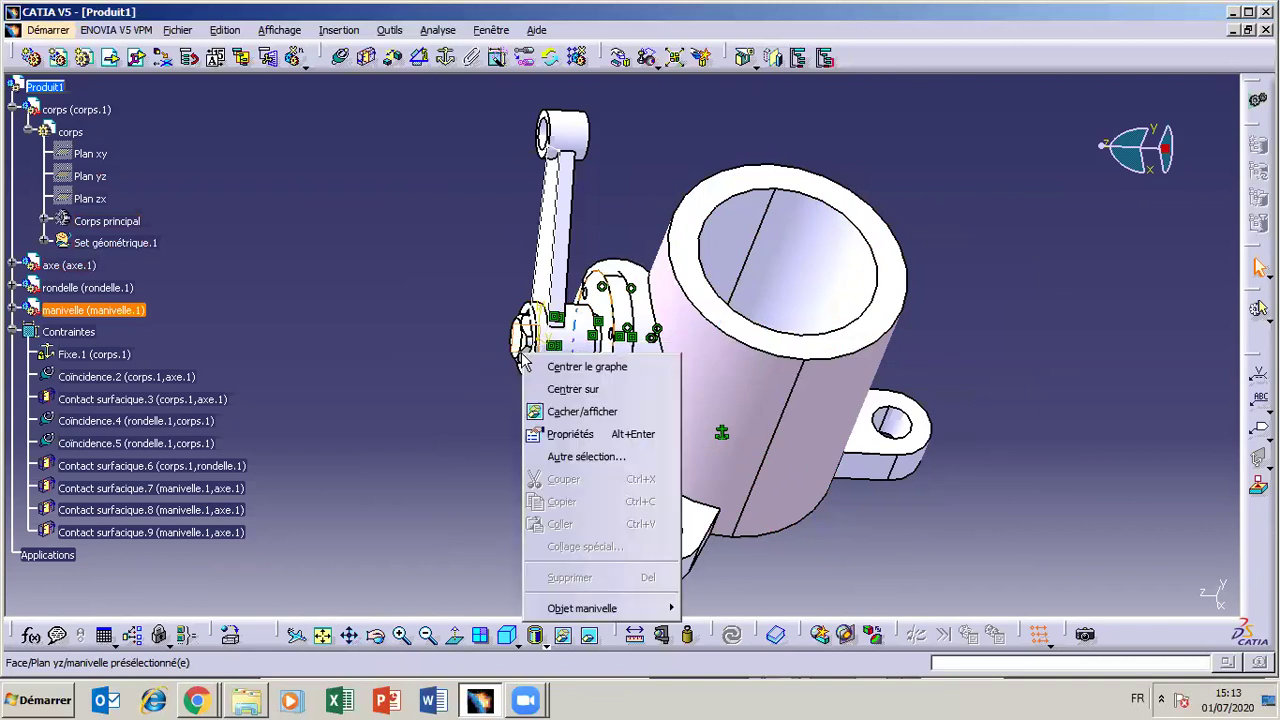
{"action": "left_click", "coordinate": [575, 408]}
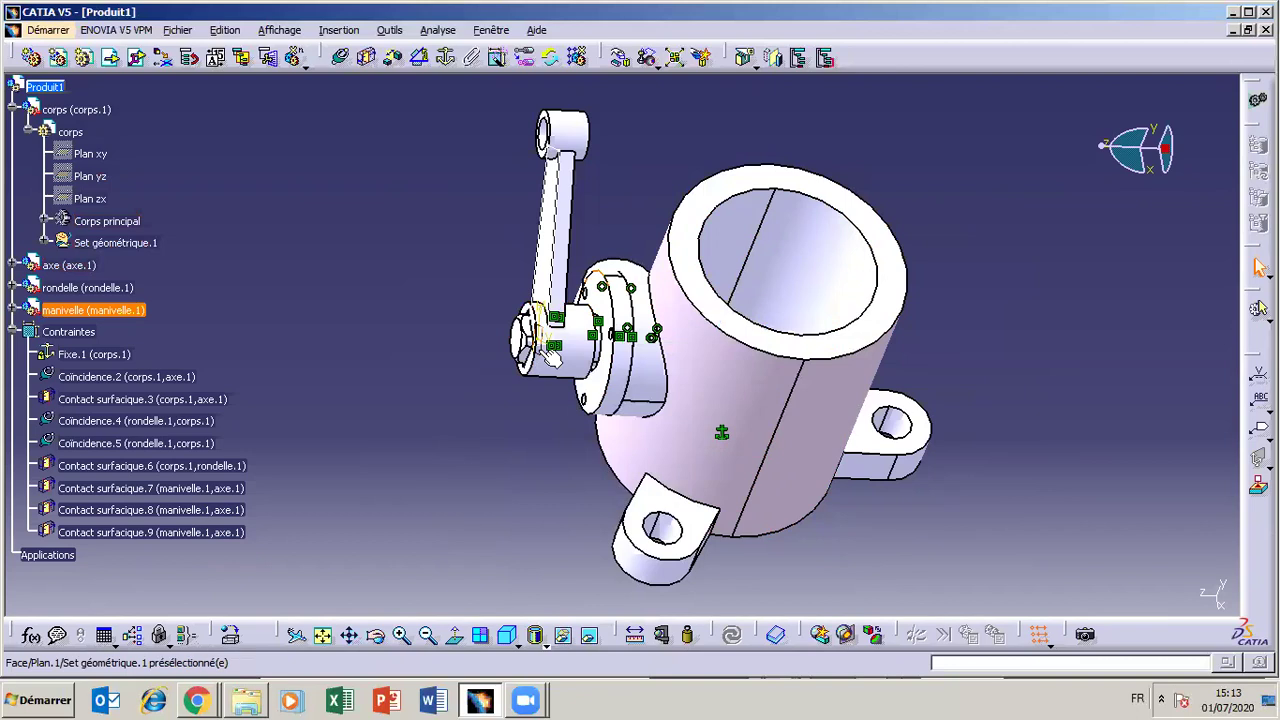
{"action": "right_click", "coordinate": [541, 351]}
{"action": "left_click", "coordinate": [575, 408]}
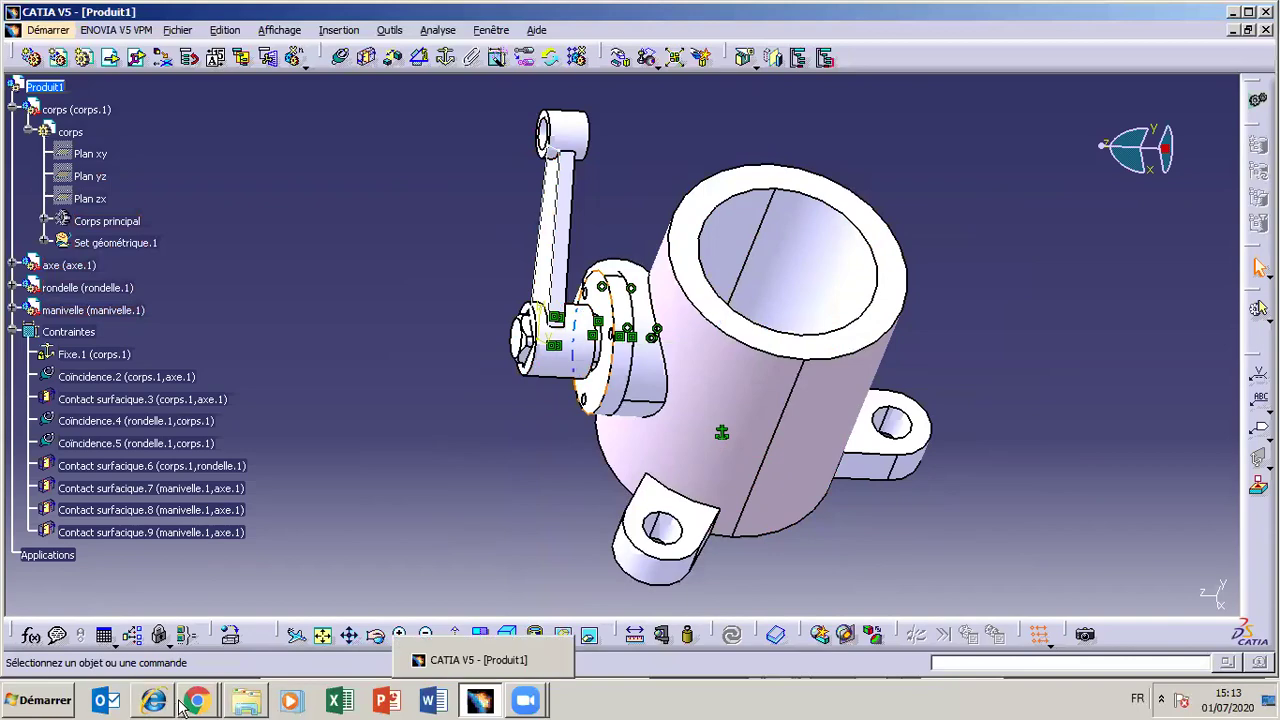
Consult section 10 of the PDF tutorial on adding the handle, and insert the existing component poignee into Produit1.
{"action": "left_click", "coordinate": [479, 703]}
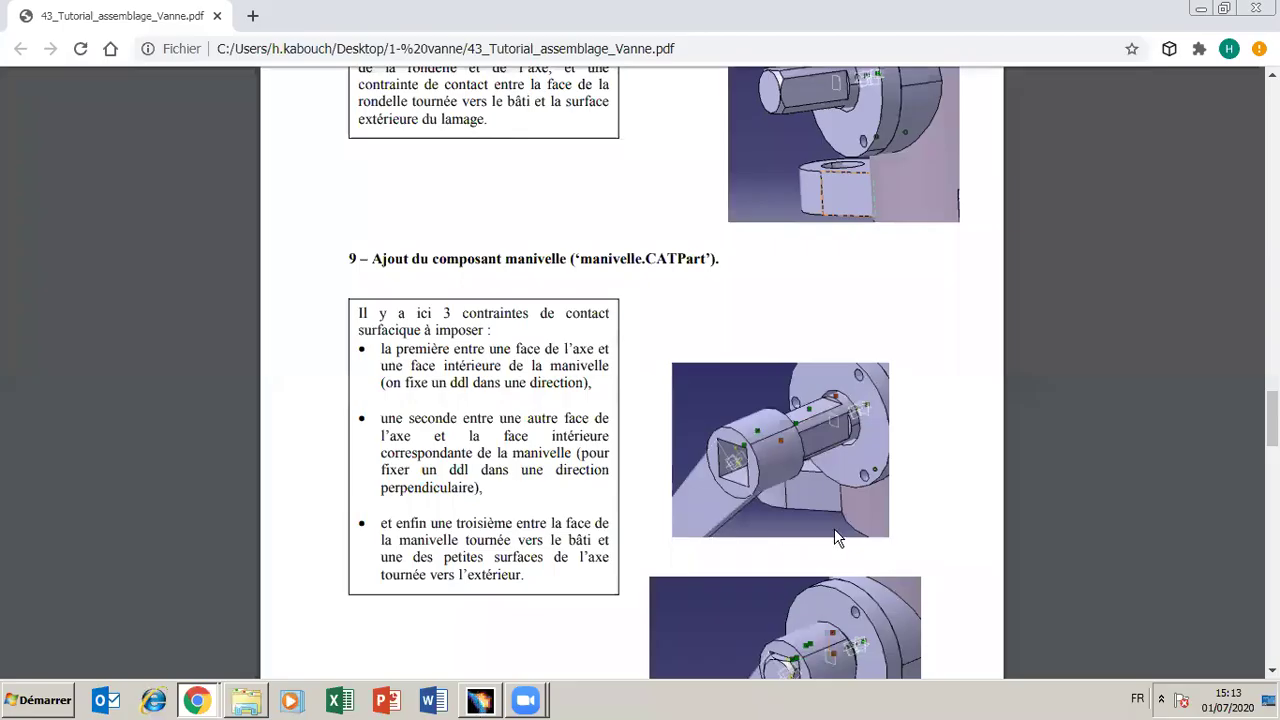
{"action": "scroll", "coordinate": [640, 400], "scroll_direction": "down", "scroll_amount": 3}
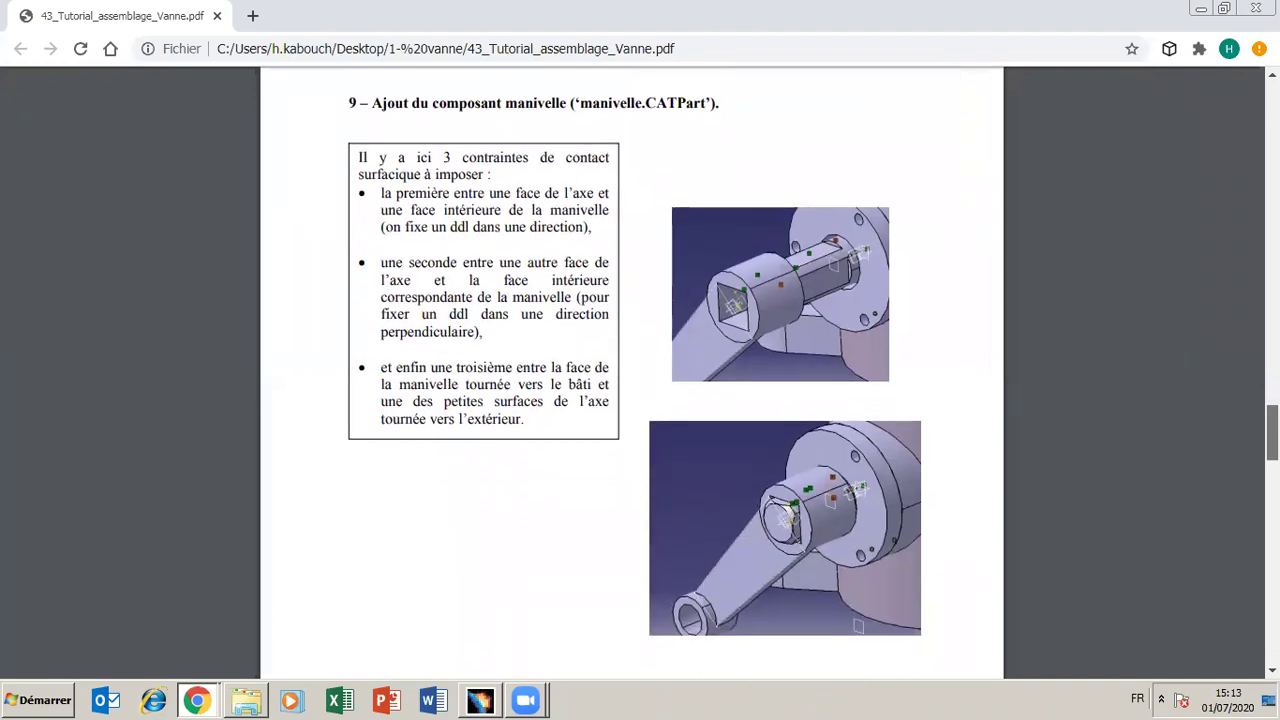
{"action": "scroll", "coordinate": [640, 400], "scroll_direction": "down", "scroll_amount": 3}
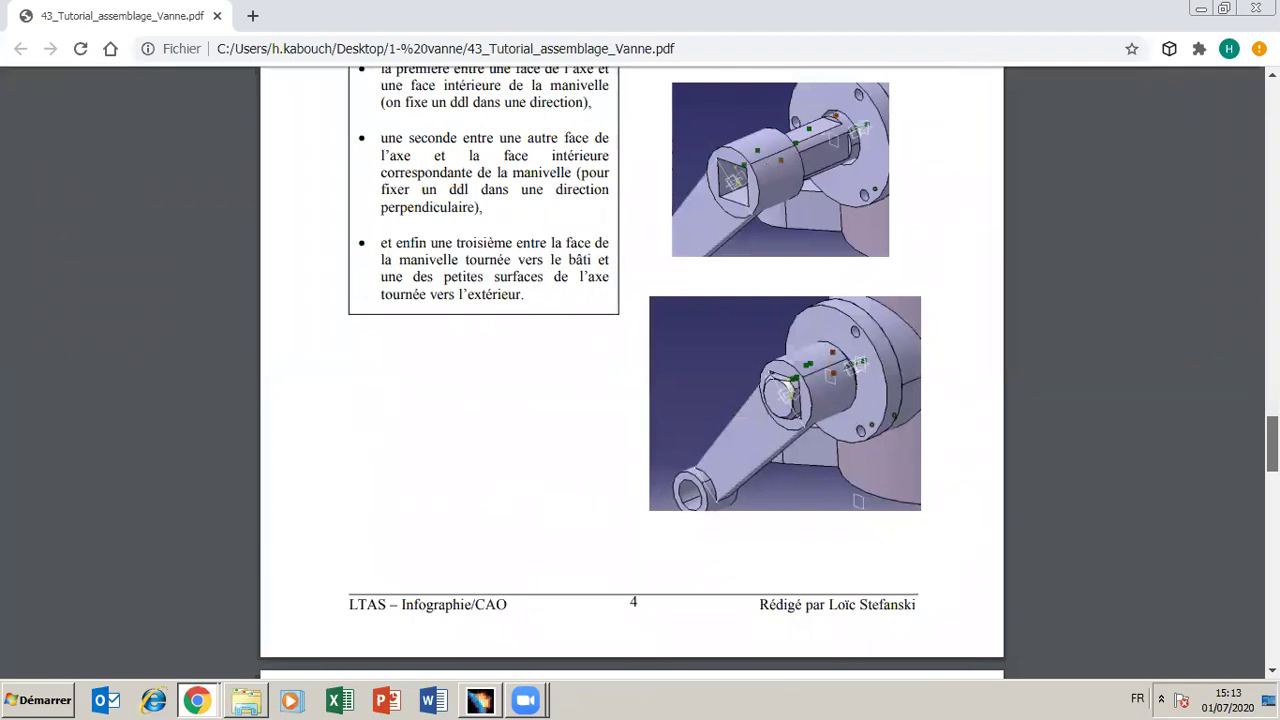
{"action": "scroll", "coordinate": [631, 371], "scroll_direction": "down", "scroll_amount": 6}
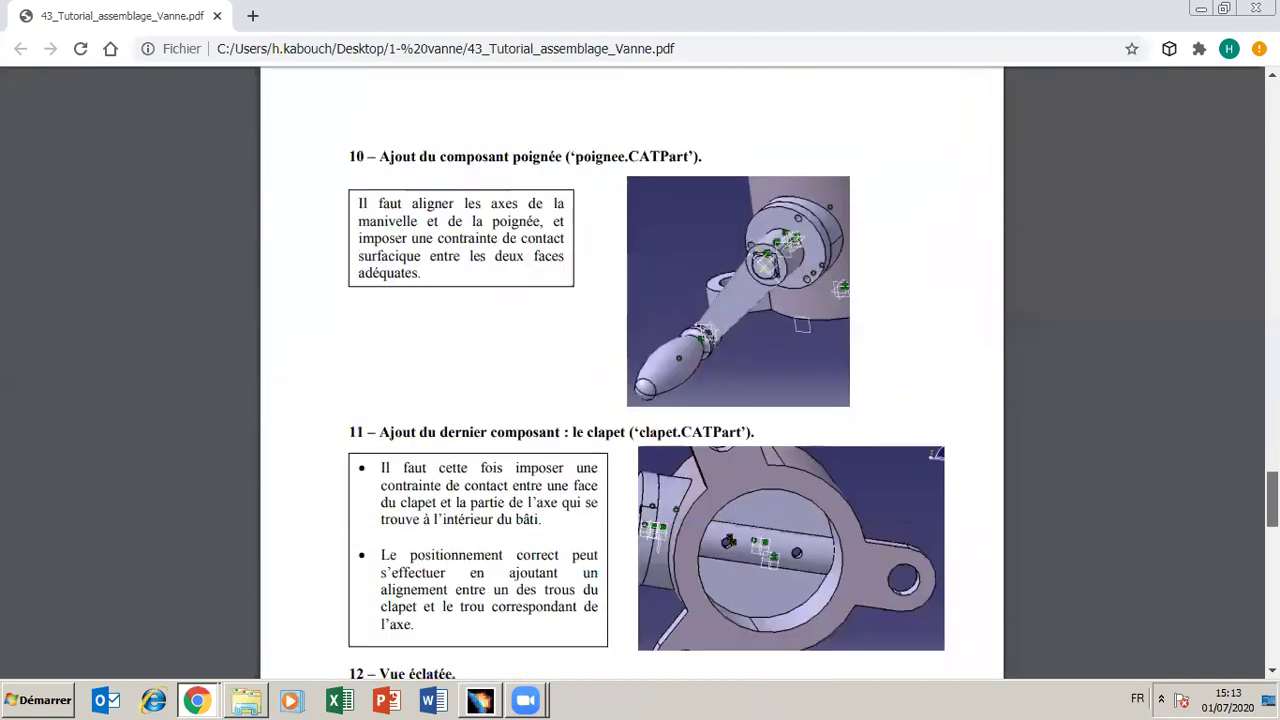
{"action": "scroll", "coordinate": [706, 292], "scroll_direction": "down", "scroll_amount": 1}
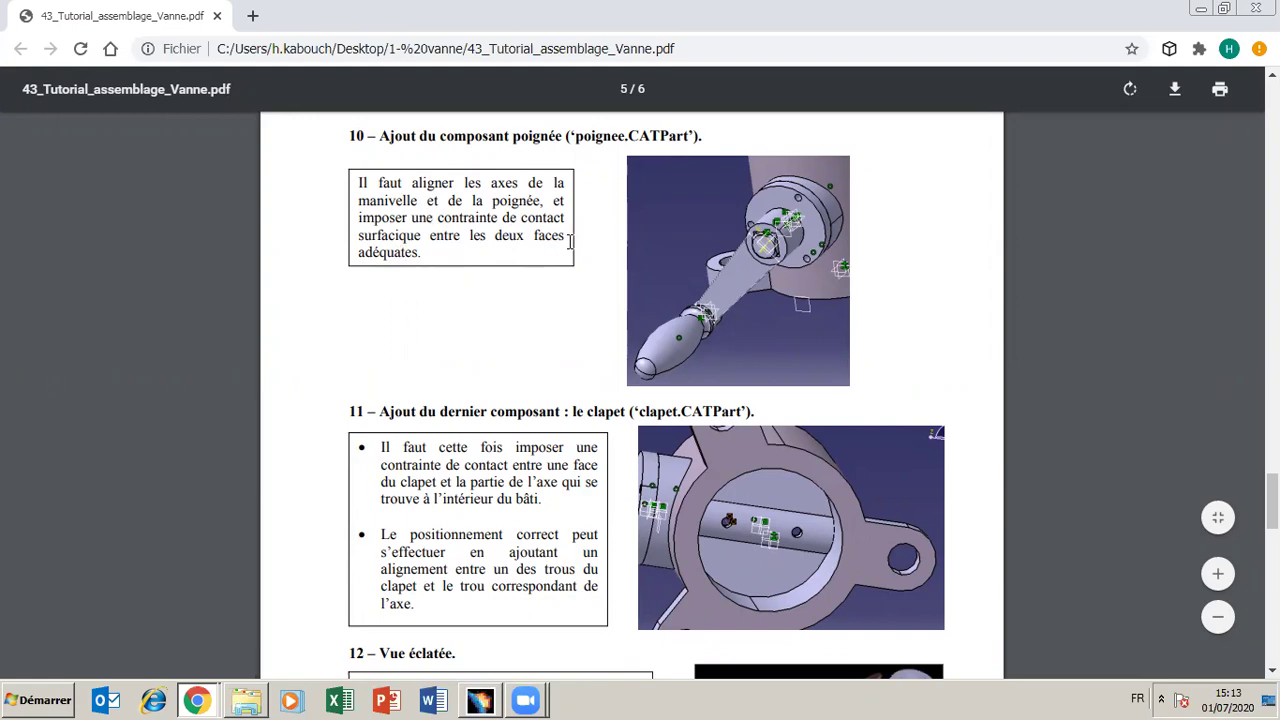
{"action": "left_click", "coordinate": [482, 702]}
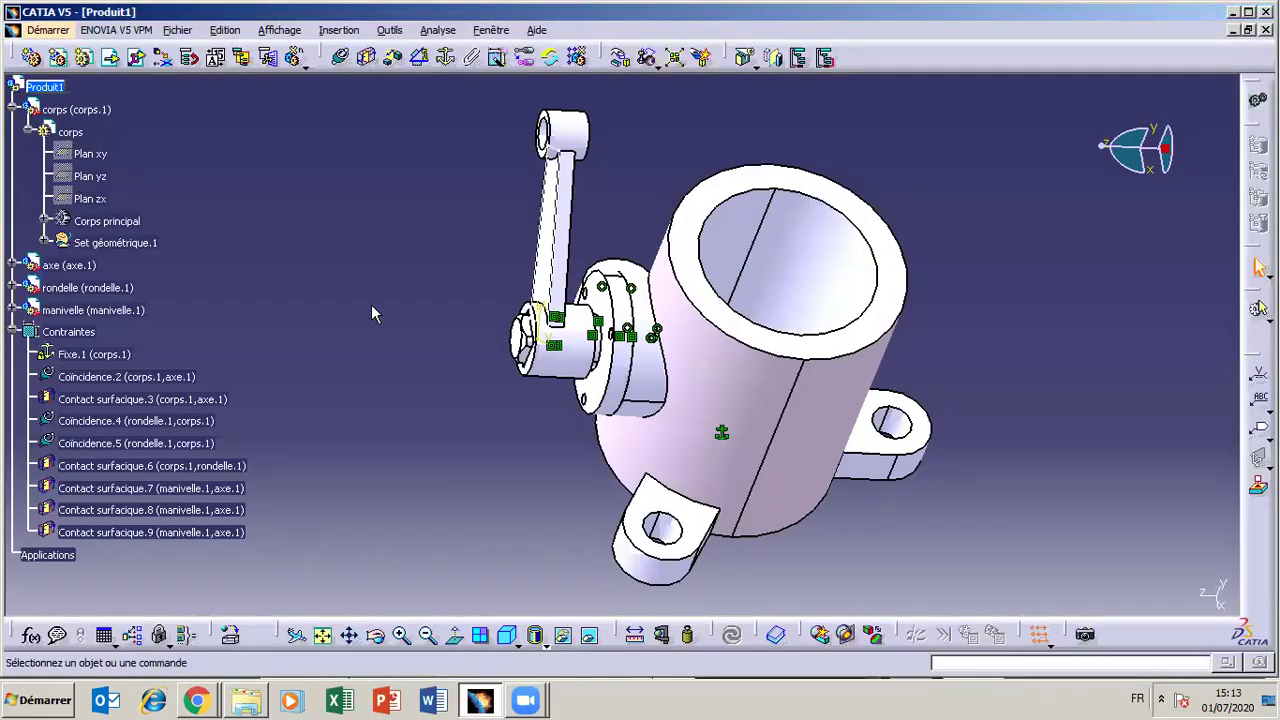
{"action": "left_click", "coordinate": [48, 87]}
{"action": "left_click", "coordinate": [110, 57]}
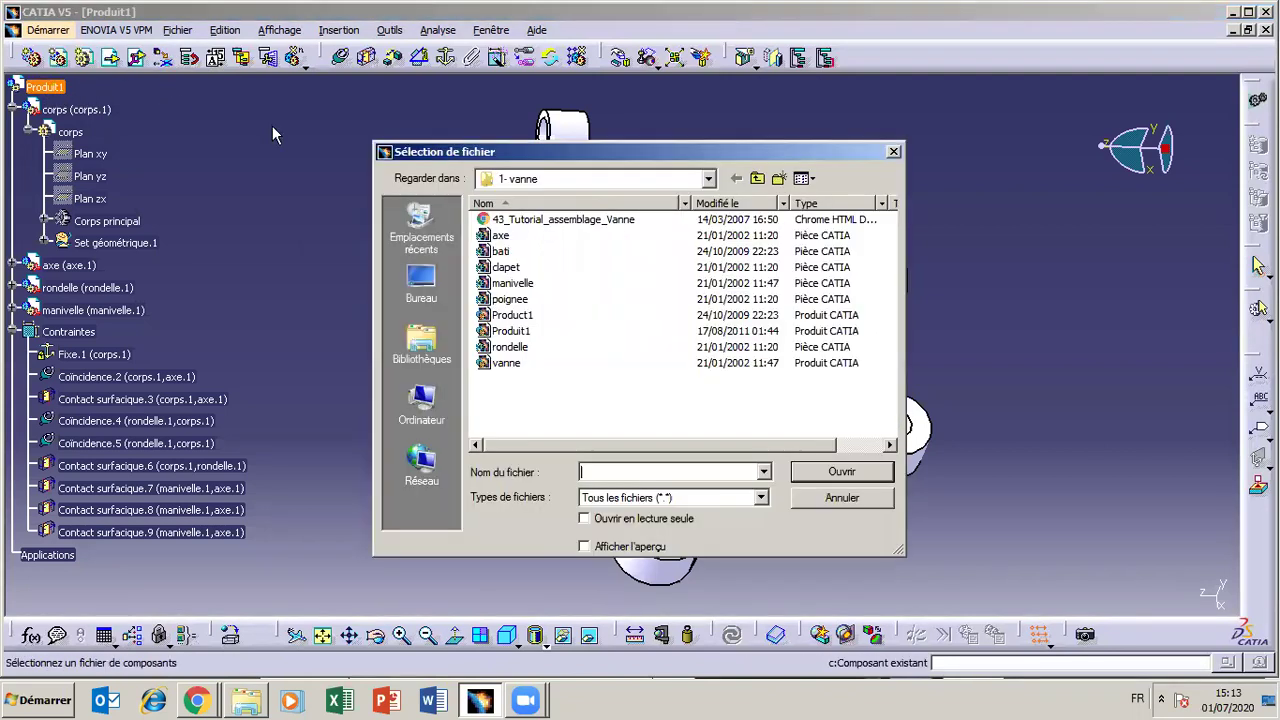
{"action": "left_click", "coordinate": [520, 299]}
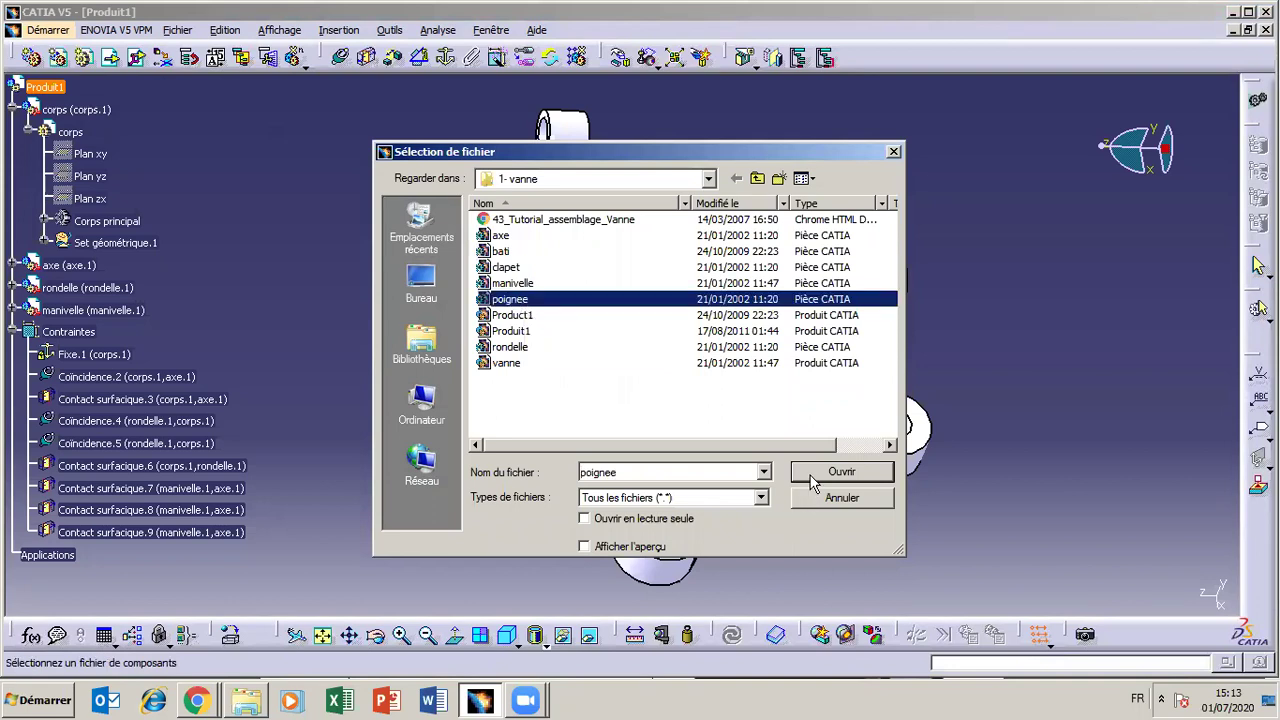
{"action": "left_click", "coordinate": [811, 476]}
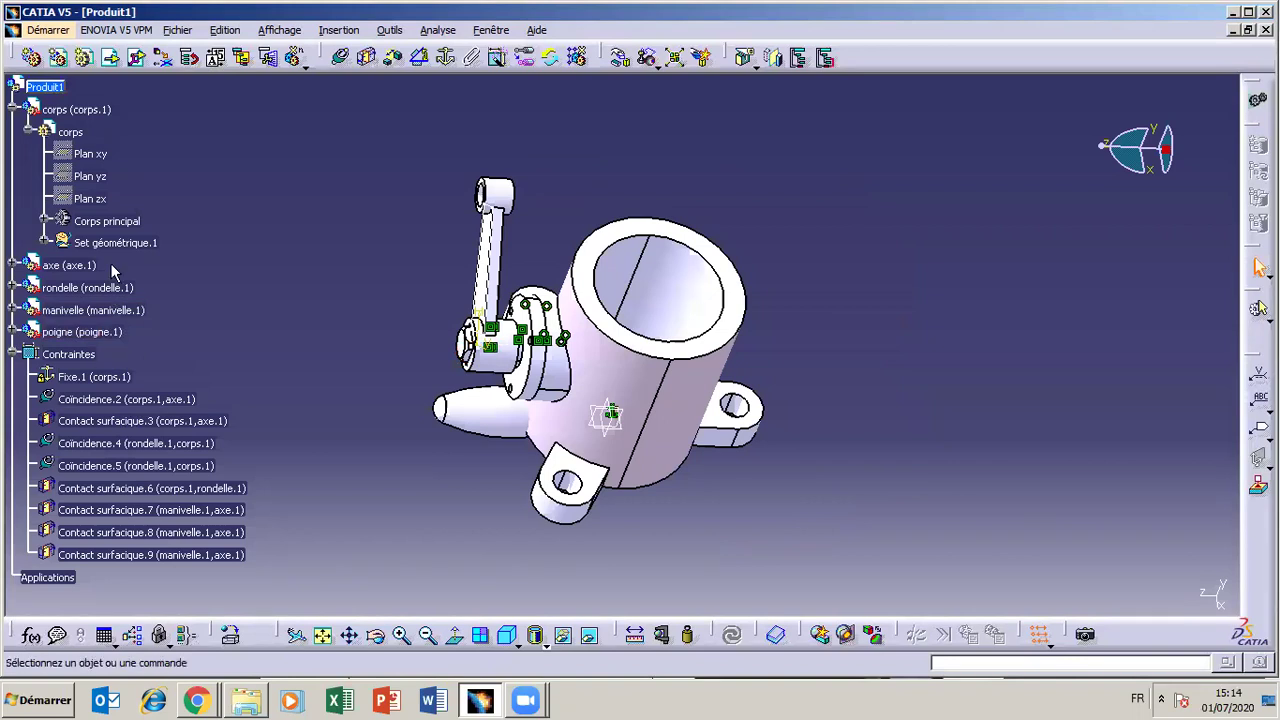
Move the handle outward along the Z axis with the Manipulation tool until it is clear of the body.
{"action": "left_click", "coordinate": [11, 332]}
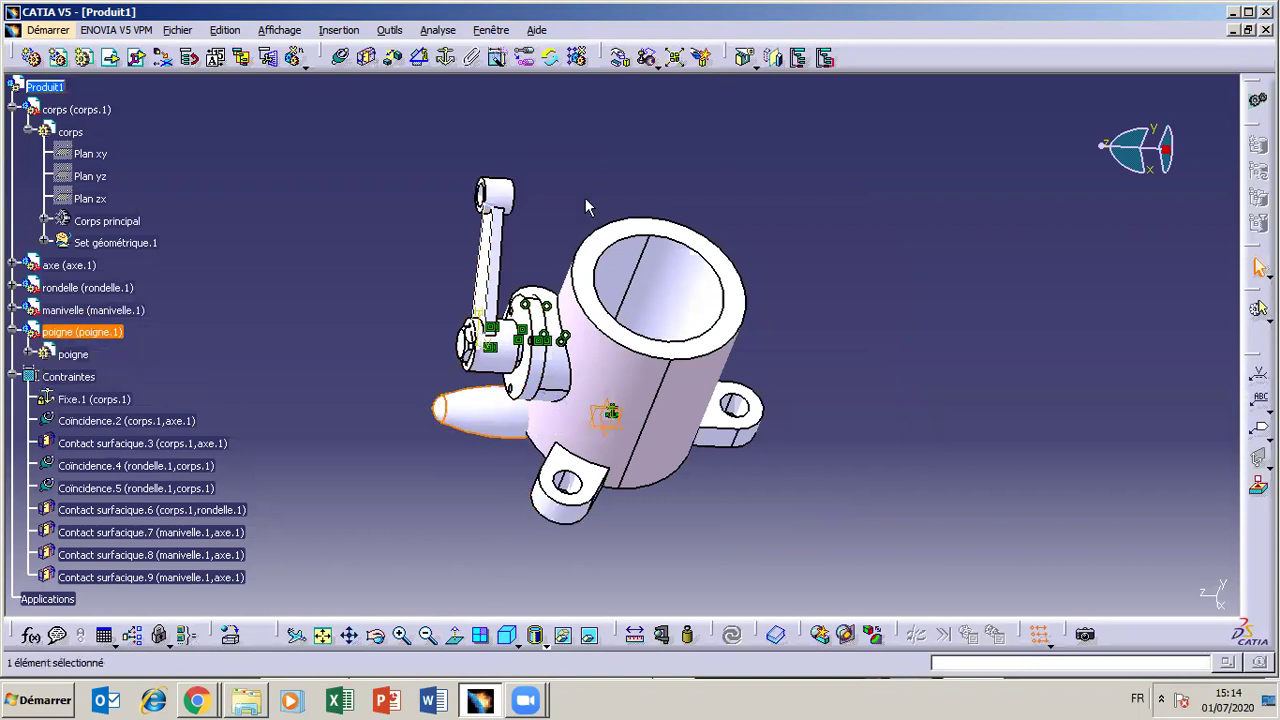
{"action": "left_click", "coordinate": [620, 57]}
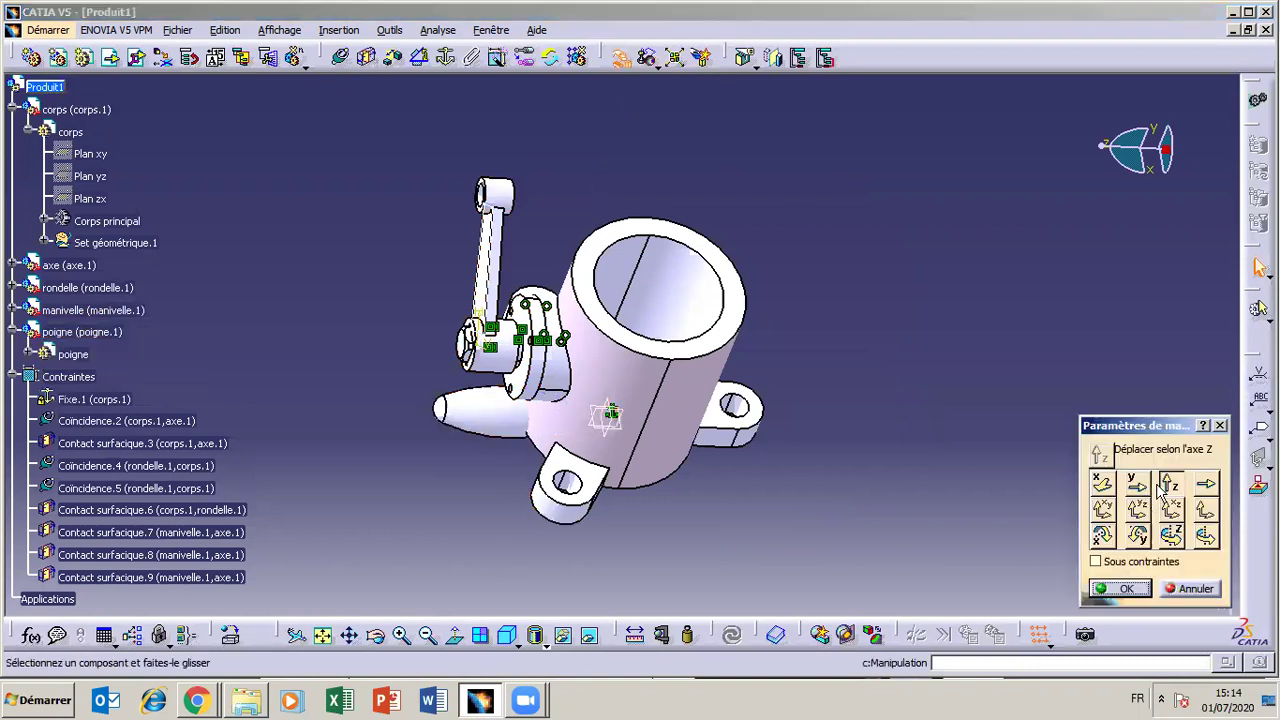
{"action": "left_click_drag", "start_coordinate": [510, 422], "coordinate": [320, 336]}
{"action": "left_click", "coordinate": [1128, 588]}
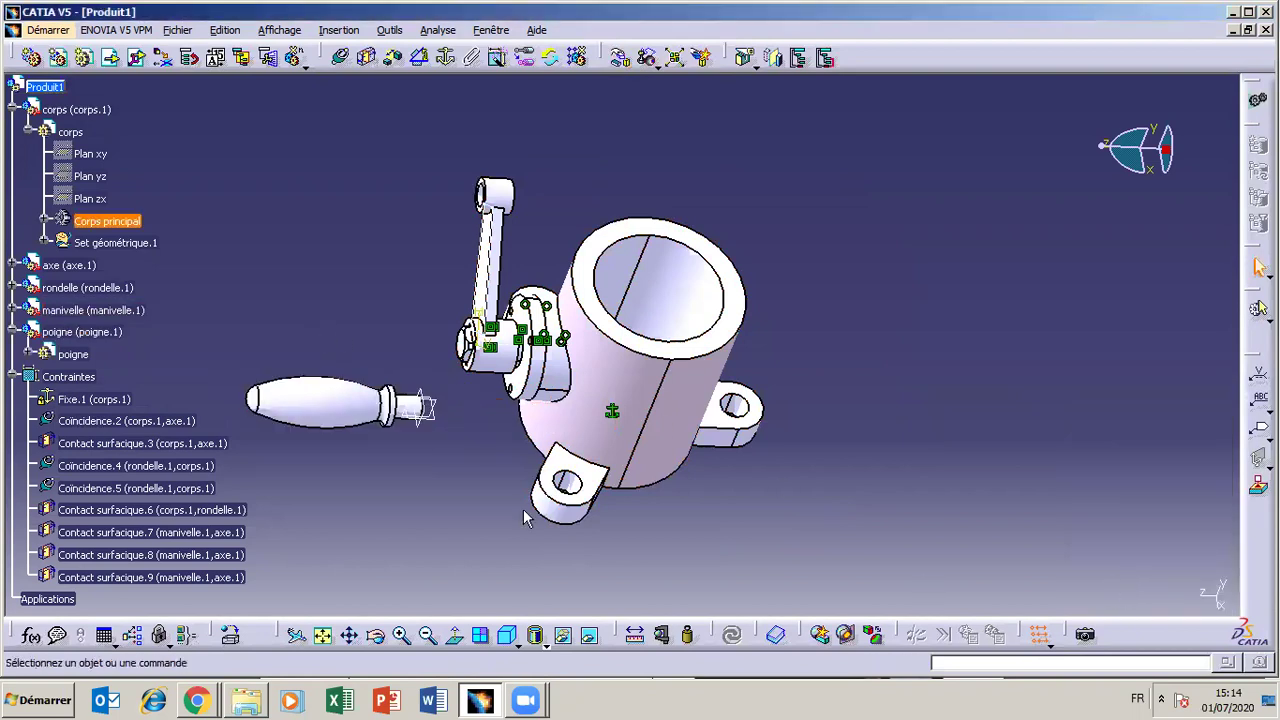
Add a coincidence constraint between the axis of the handle's cylindrical end and the manivelle's free-end hole axis, and update the assembly.
{"action": "left_click", "coordinate": [376, 640]}
{"action": "left_click_drag", "start_coordinate": [620, 290], "coordinate": [600, 422]}
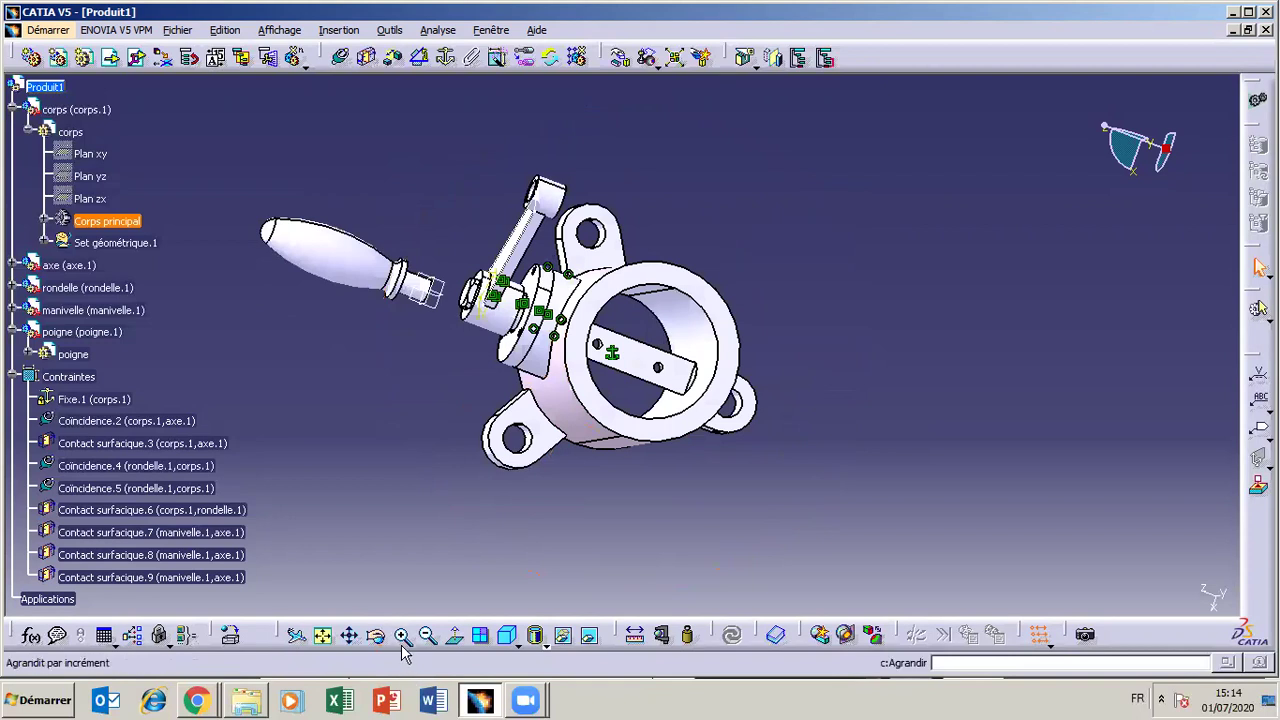
{"action": "left_click", "coordinate": [402, 638]}
{"action": "left_click", "coordinate": [352, 641]}
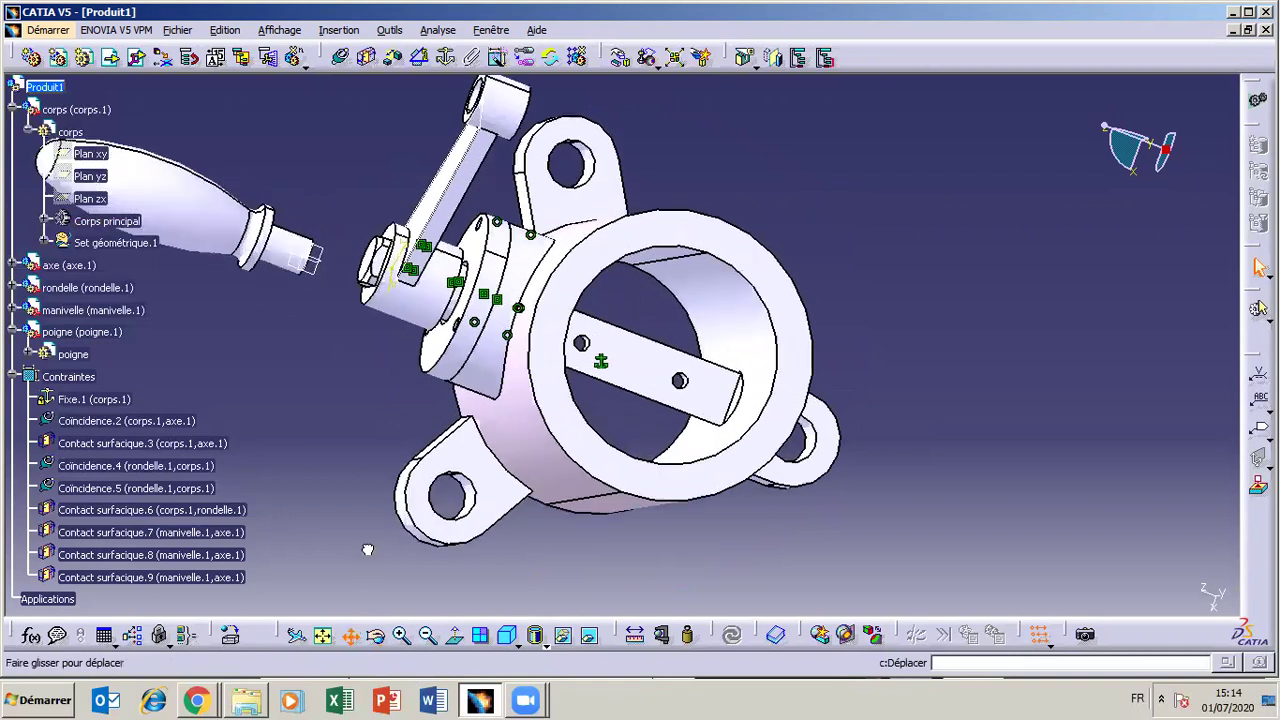
{"action": "left_click_drag", "start_coordinate": [486, 552], "coordinate": [526, 626]}
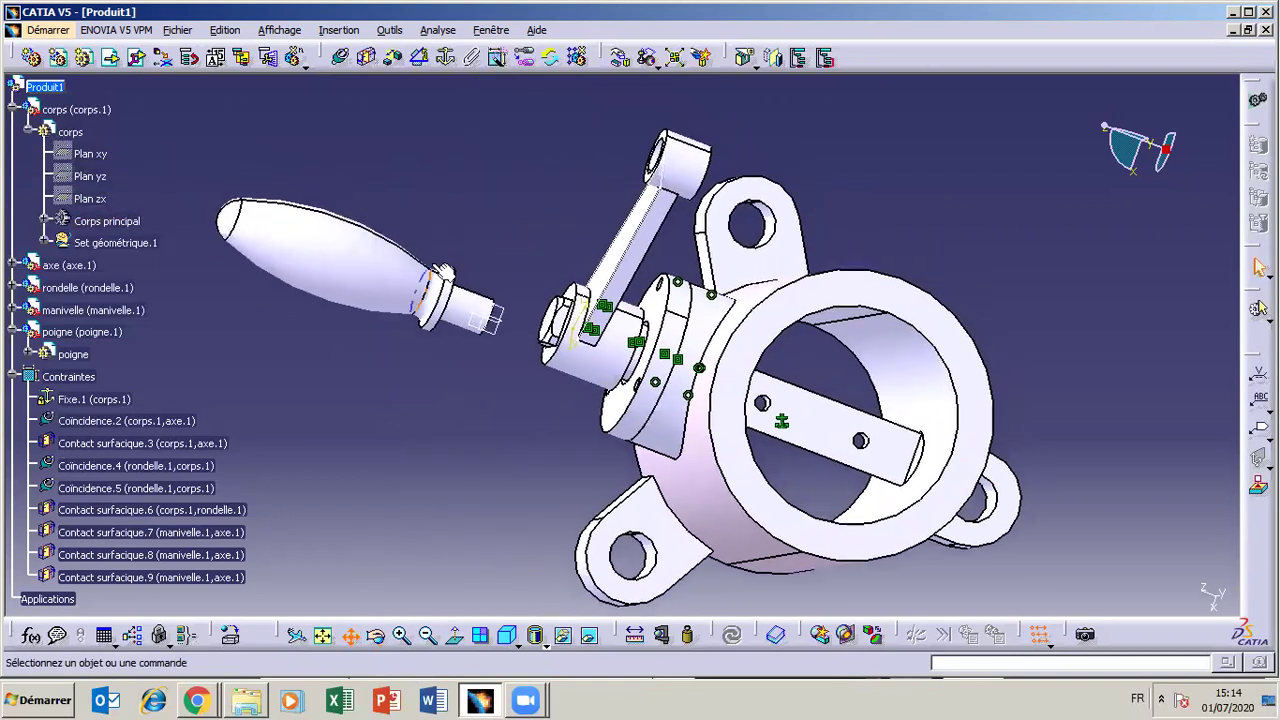
{"action": "left_click", "coordinate": [341, 58]}
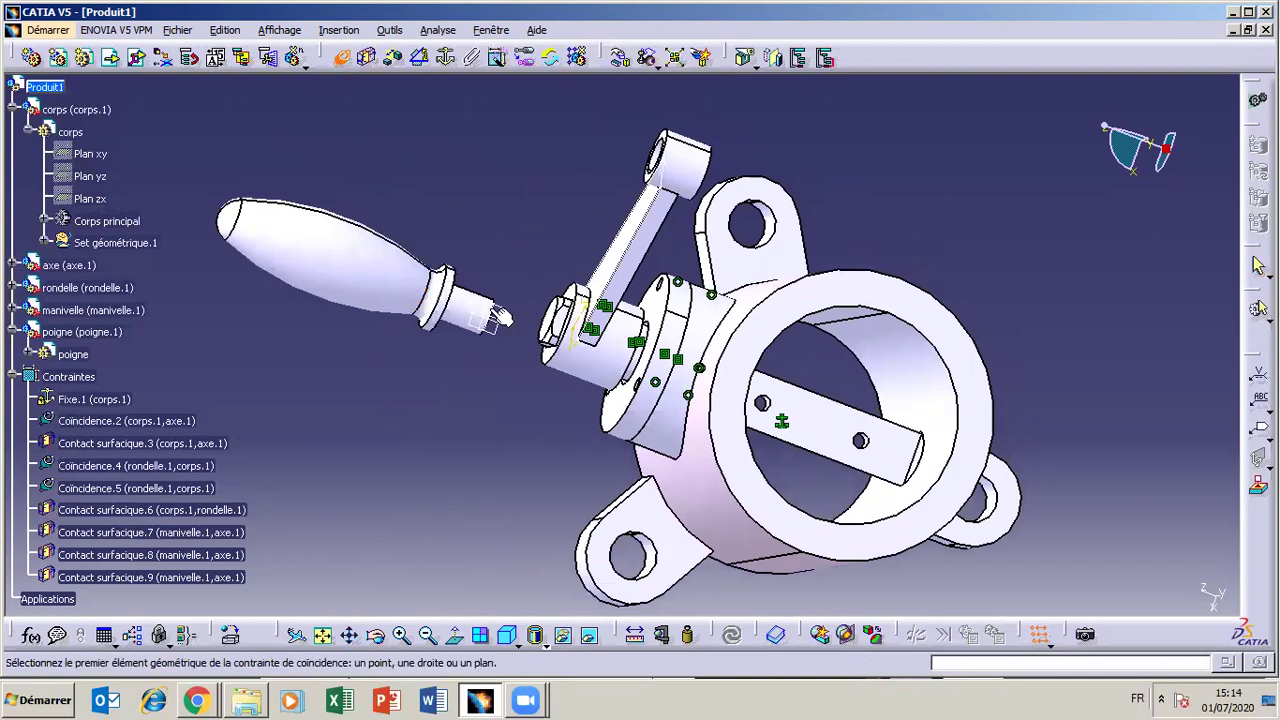
{"action": "left_click", "coordinate": [464, 305]}
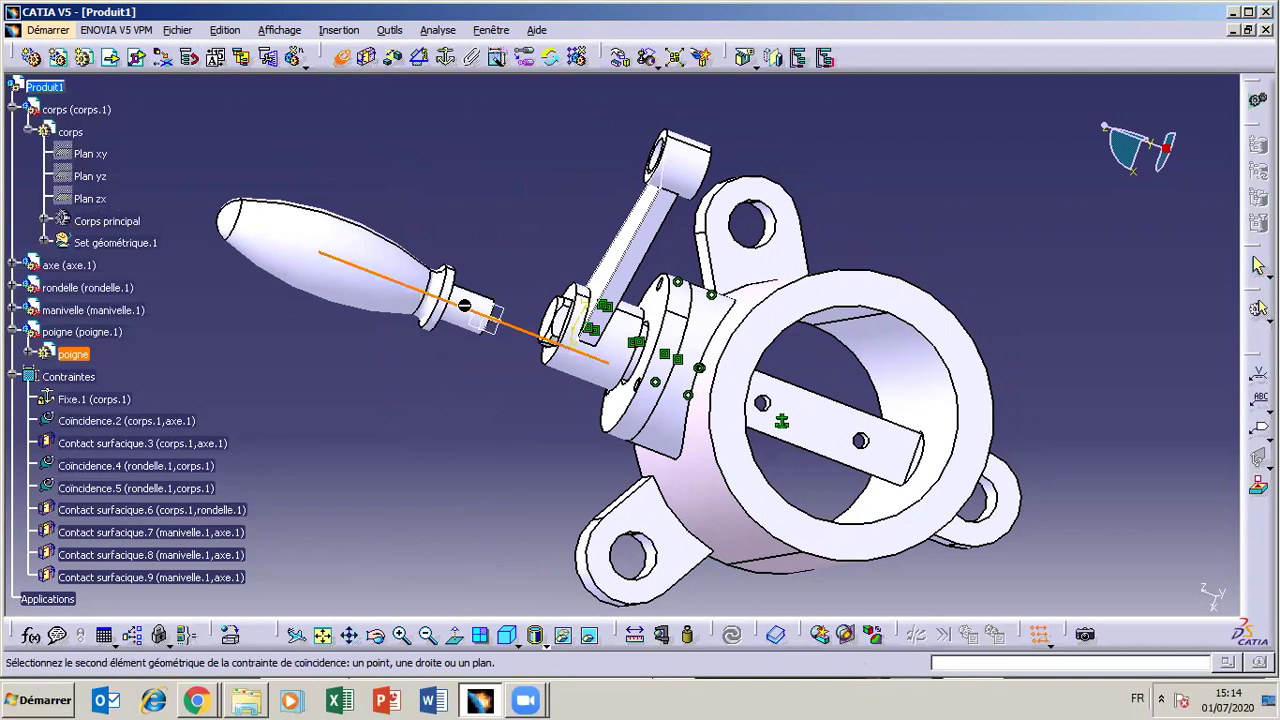
{"action": "left_click", "coordinate": [378, 635]}
{"action": "left_click_drag", "start_coordinate": [488, 408], "coordinate": [650, 400]}
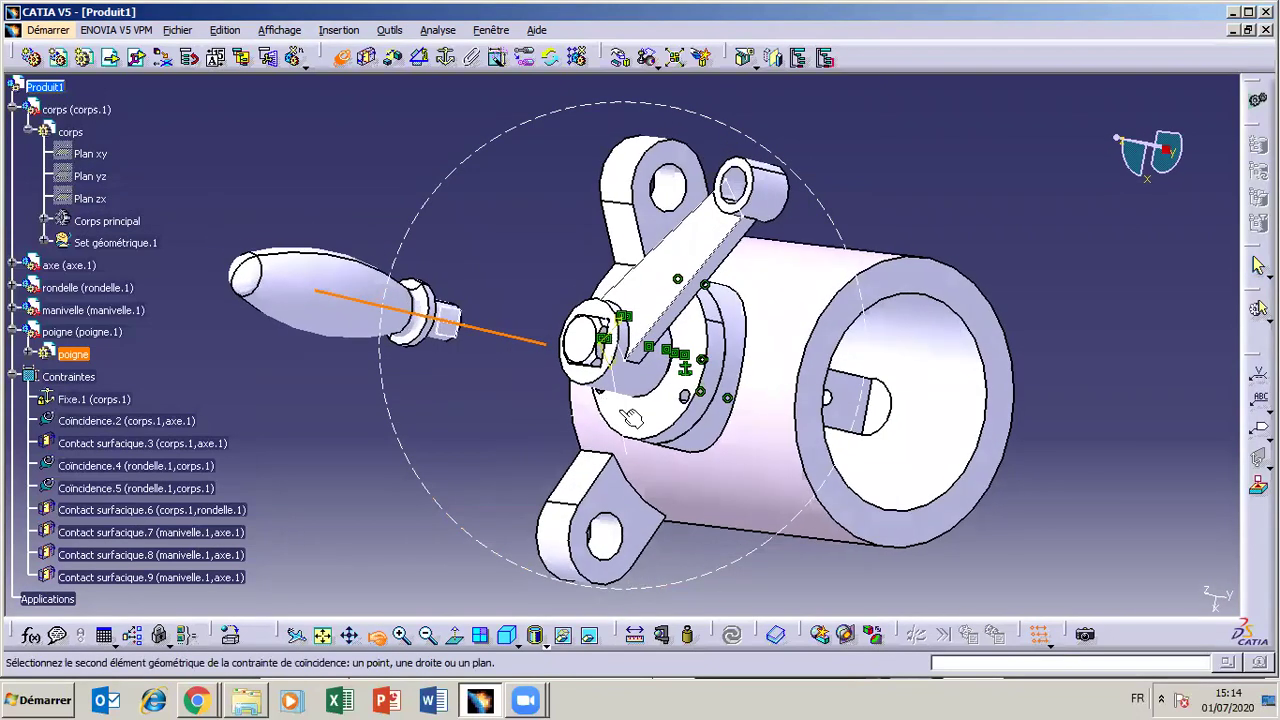
{"action": "left_click", "coordinate": [744, 187]}
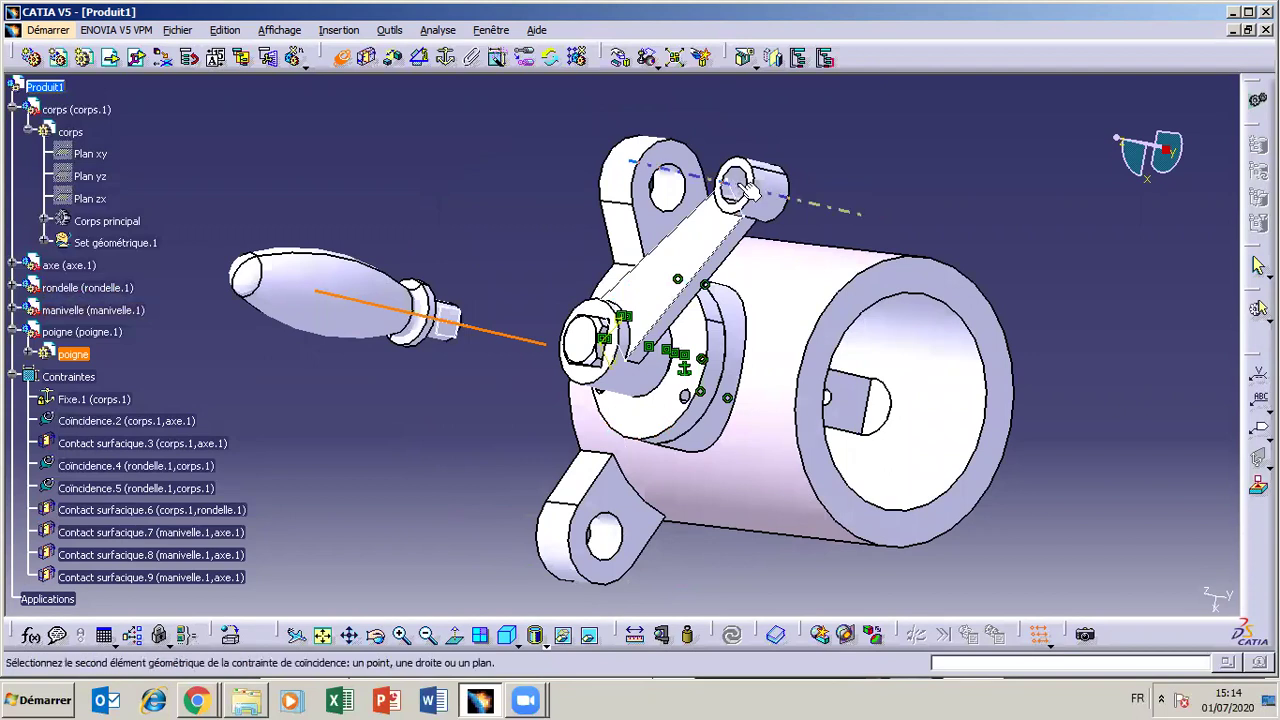
{"action": "left_click", "coordinate": [748, 189]}
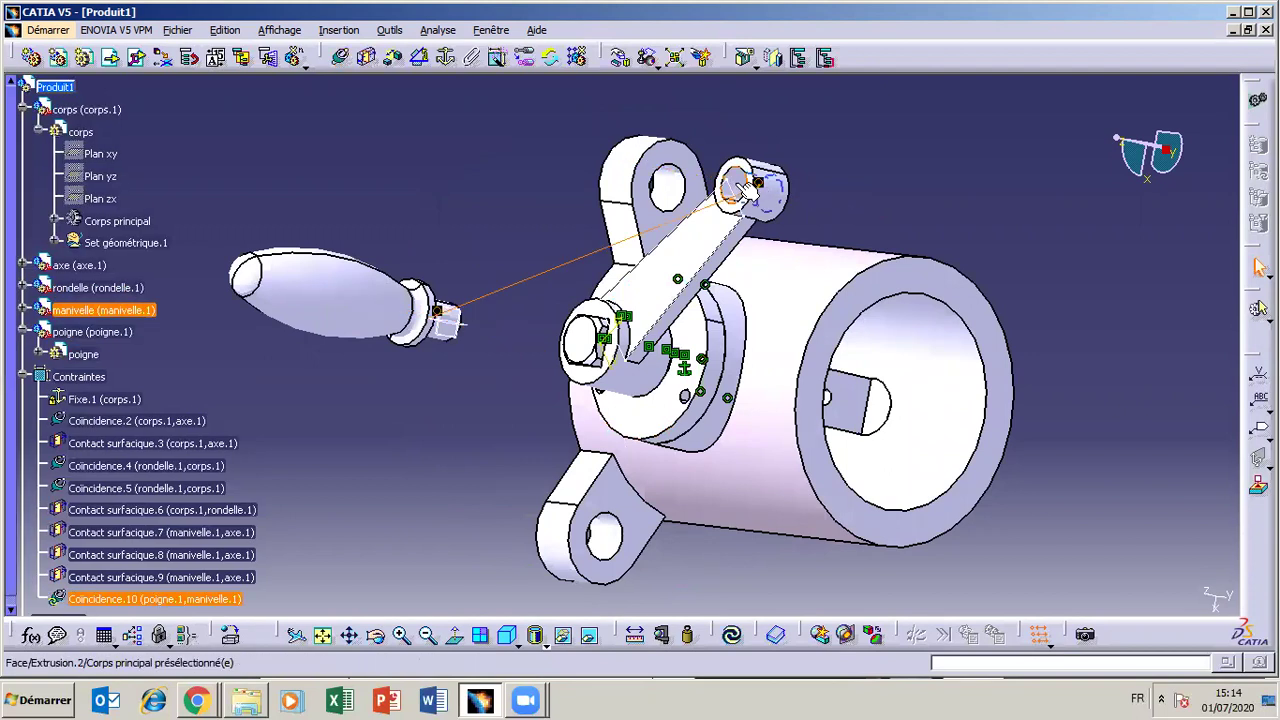
{"action": "left_click", "coordinate": [731, 634]}
Add a surface contact between the handle's collar face and the outer face of the manivelle's free end, and update the assembly.
{"action": "left_click", "coordinate": [377, 637]}
{"action": "left_click_drag", "start_coordinate": [814, 310], "coordinate": [562, 341]}
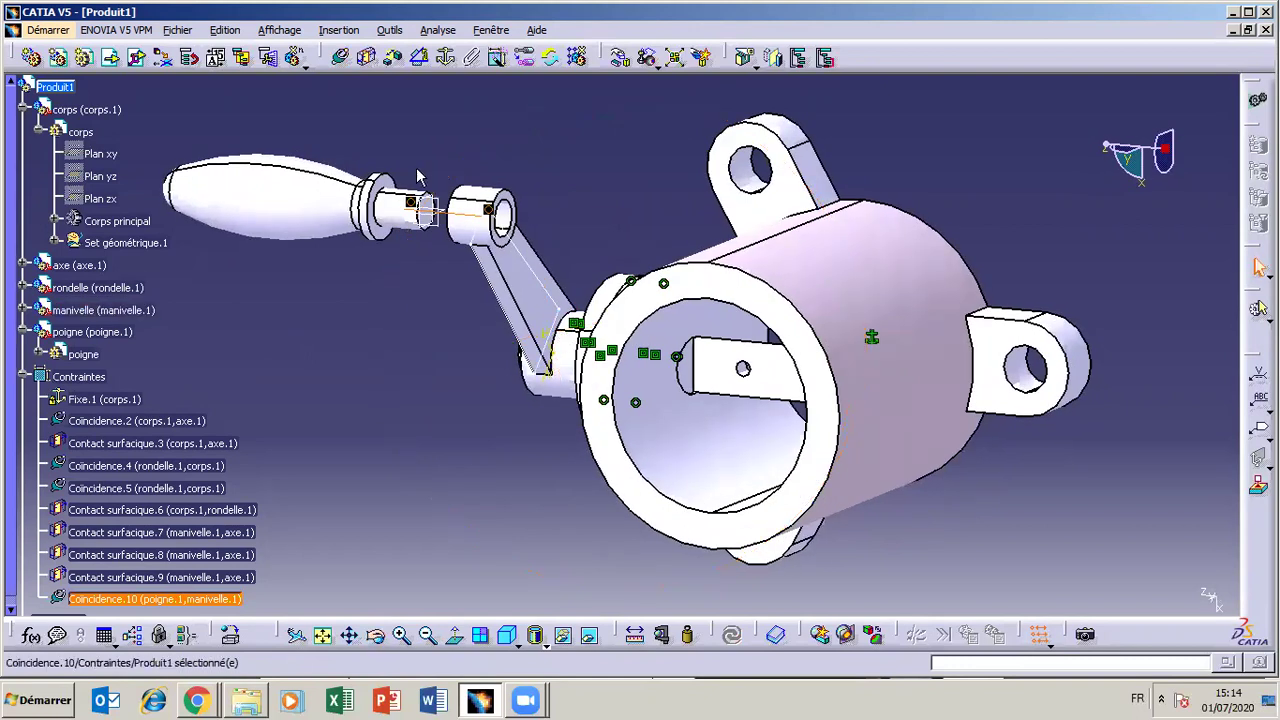
{"action": "left_click", "coordinate": [366, 57]}
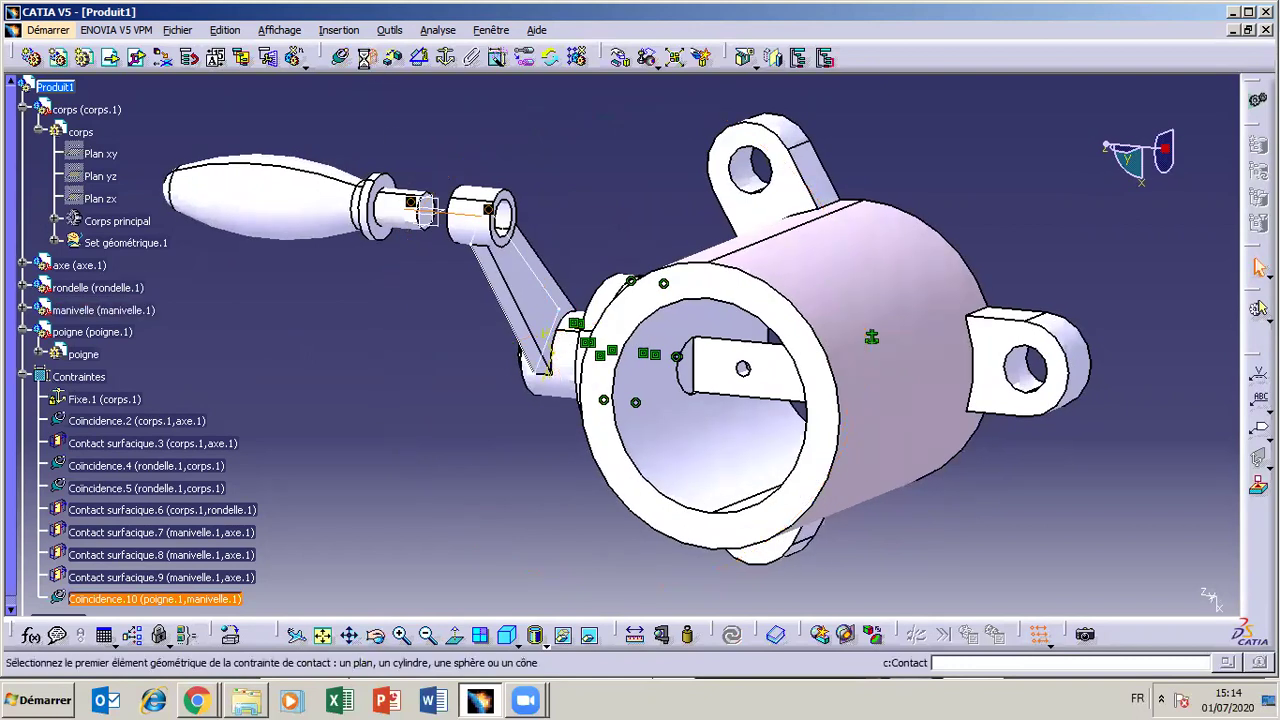
{"action": "left_click", "coordinate": [401, 634]}
{"action": "left_click", "coordinate": [347, 637]}
{"action": "left_click_drag", "start_coordinate": [418, 486], "coordinate": [610, 545]}
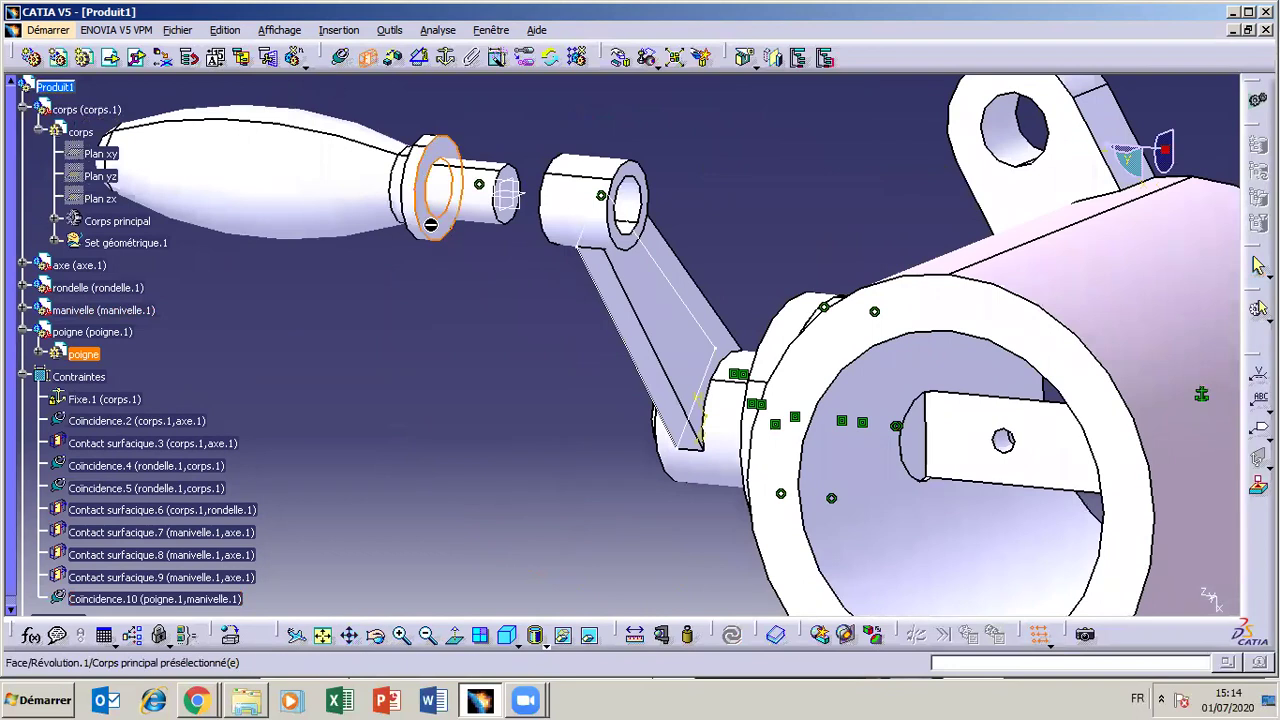
{"action": "left_click", "coordinate": [375, 636]}
{"action": "left_click_drag", "start_coordinate": [525, 300], "coordinate": [800, 305]}
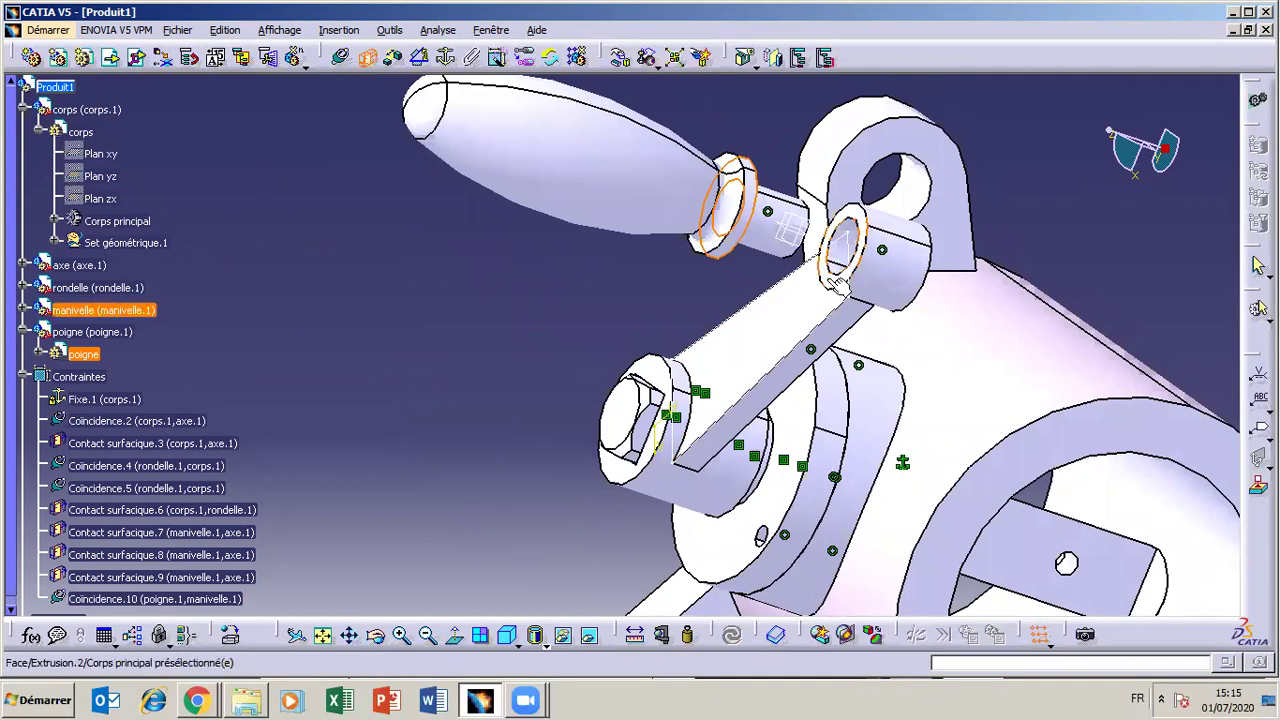
{"action": "left_click", "coordinate": [840, 262]}
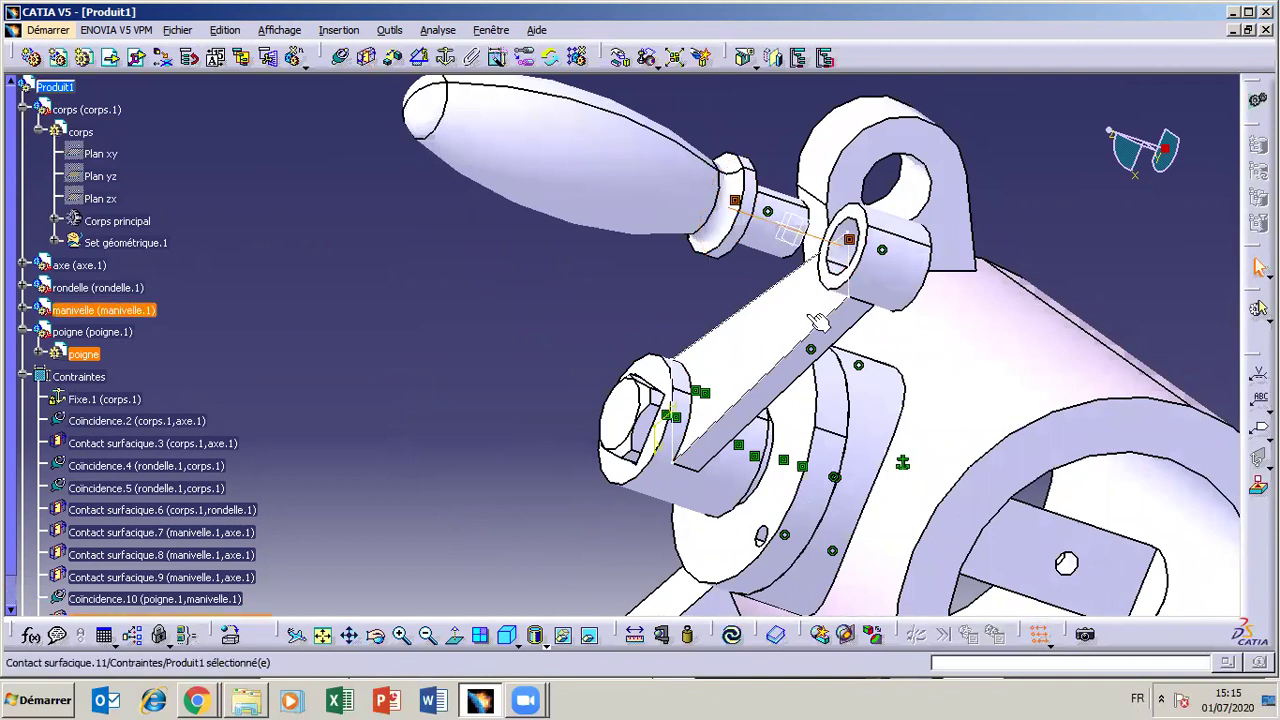
{"action": "left_click", "coordinate": [735, 637]}
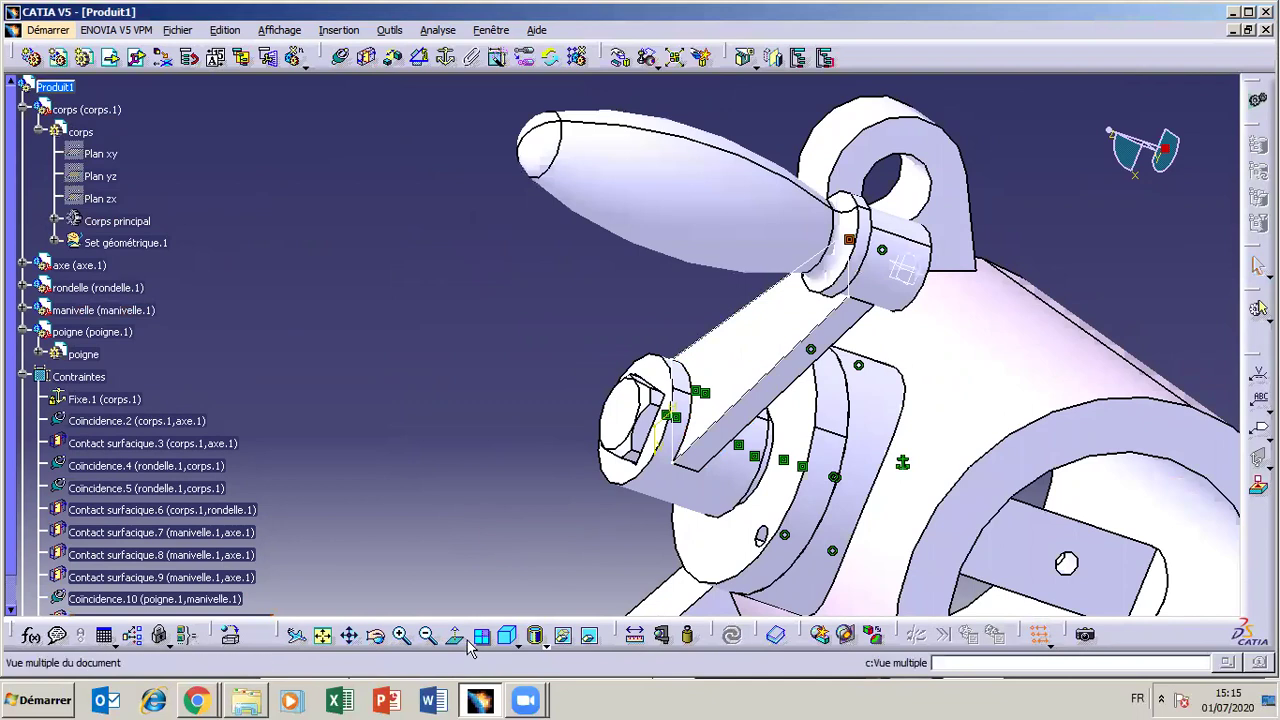
Examine how the handle is seated in the manivelle and the overall valve assembly from several angles.
{"action": "left_click_drag", "start_coordinate": [882, 420], "coordinate": [747, 364]}
{"action": "left_click", "coordinate": [430, 636]}
{"action": "left_click", "coordinate": [430, 636]}
{"action": "left_click", "coordinate": [430, 636]}
{"action": "left_click", "coordinate": [377, 637]}
{"action": "left_click_drag", "start_coordinate": [743, 545], "coordinate": [505, 573]}
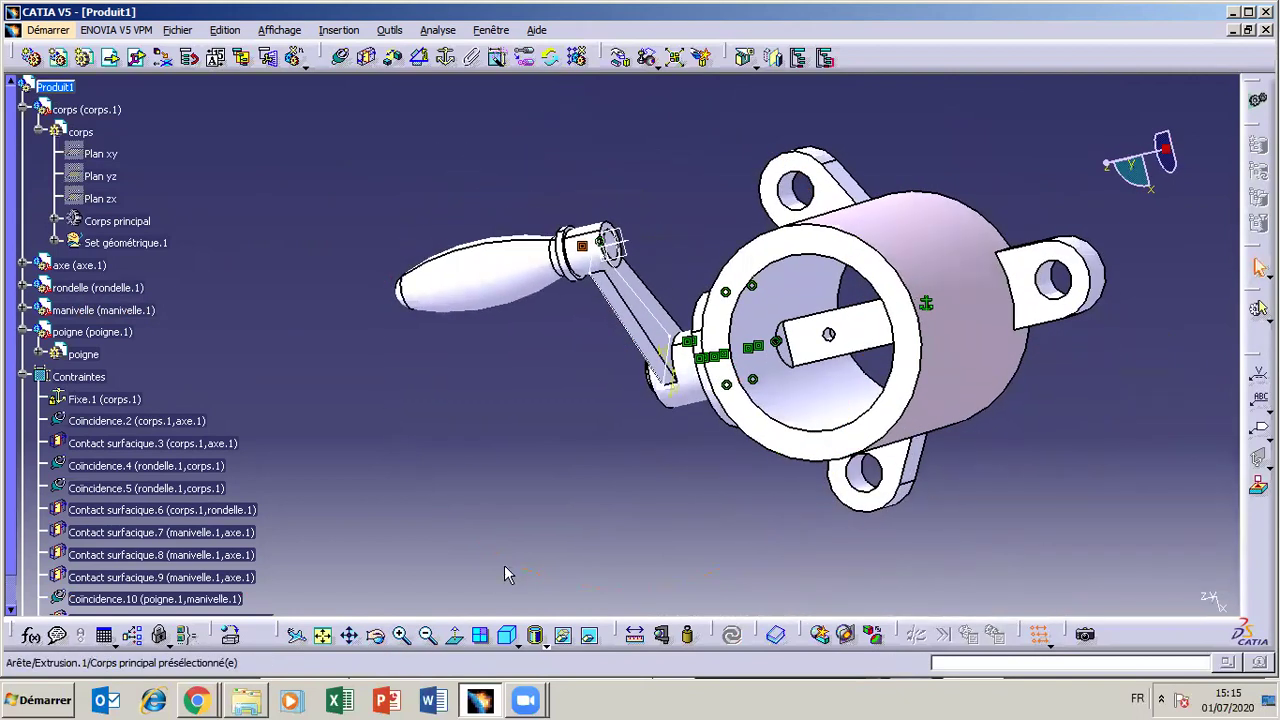
{"action": "middle_click_drag", "start_coordinate": [663, 457], "coordinate": [780, 300]}
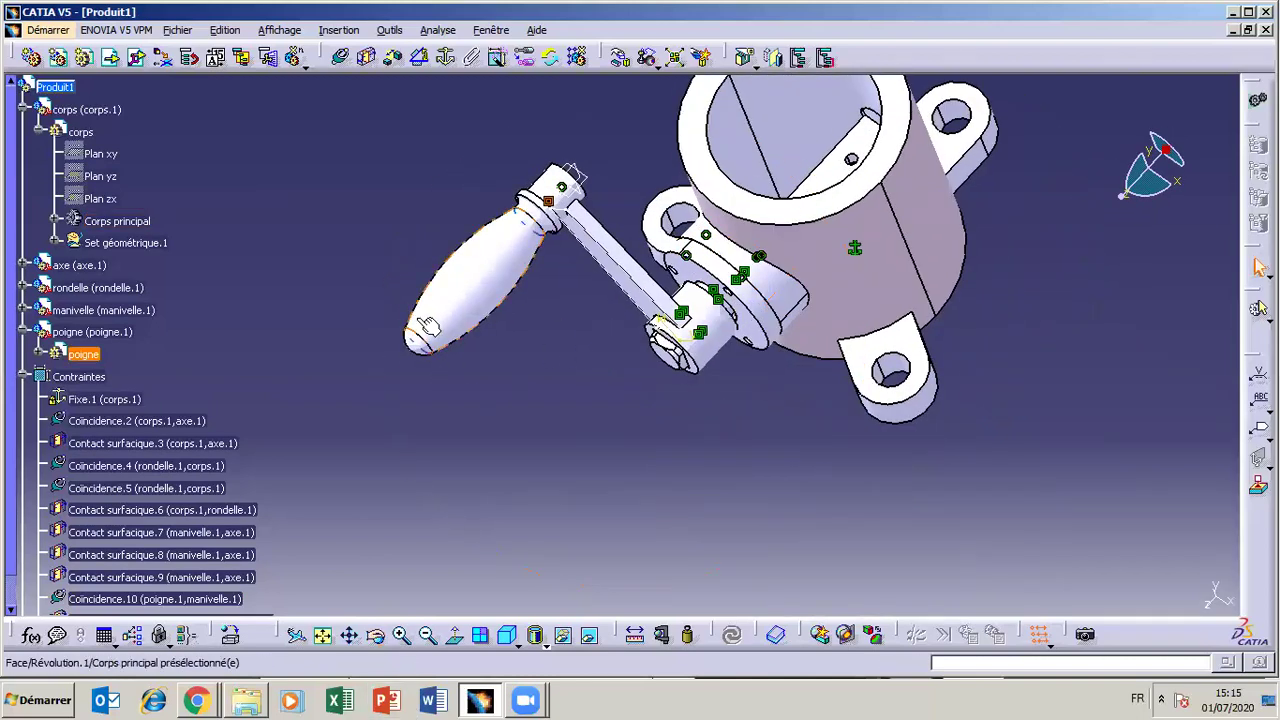
{"action": "left_click", "coordinate": [427, 636]}
{"action": "middle_click_drag", "start_coordinate": [683, 320], "coordinate": [716, 410]}
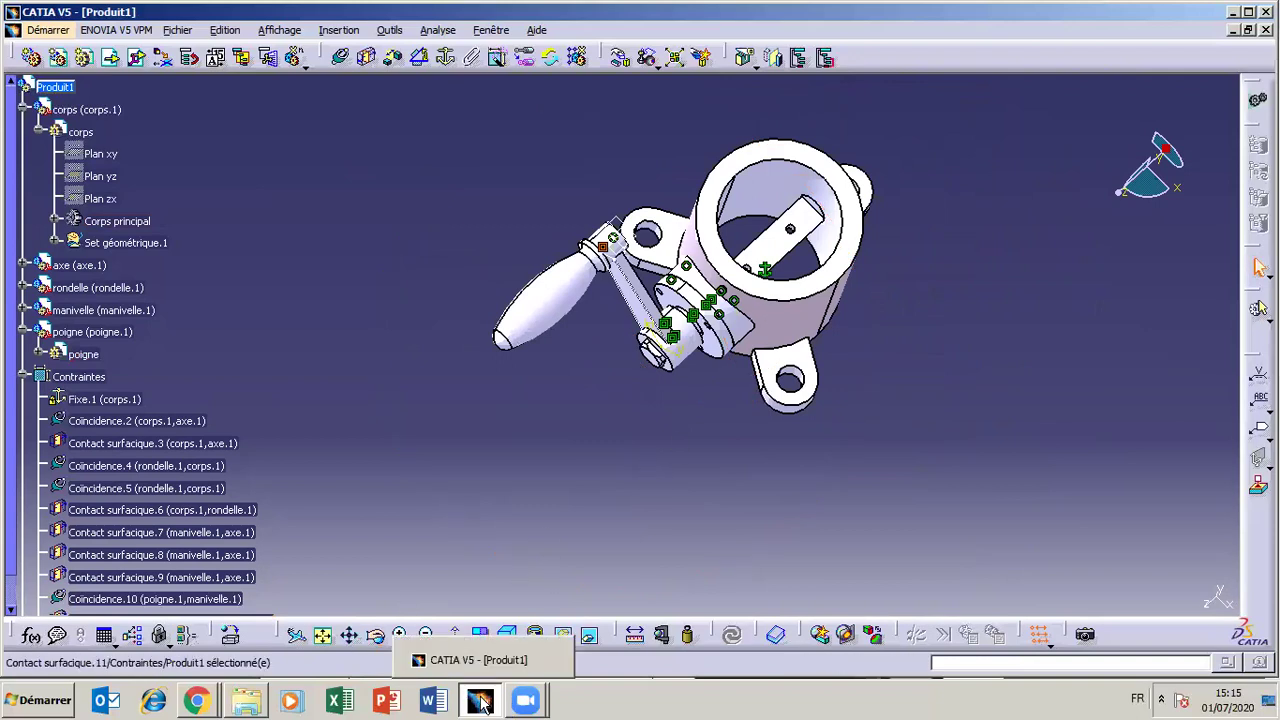
Read section 11 of the PDF tutorial on adding and constraining the clapet, and return to the CATIA assembly.
{"action": "left_click", "coordinate": [246, 700]}
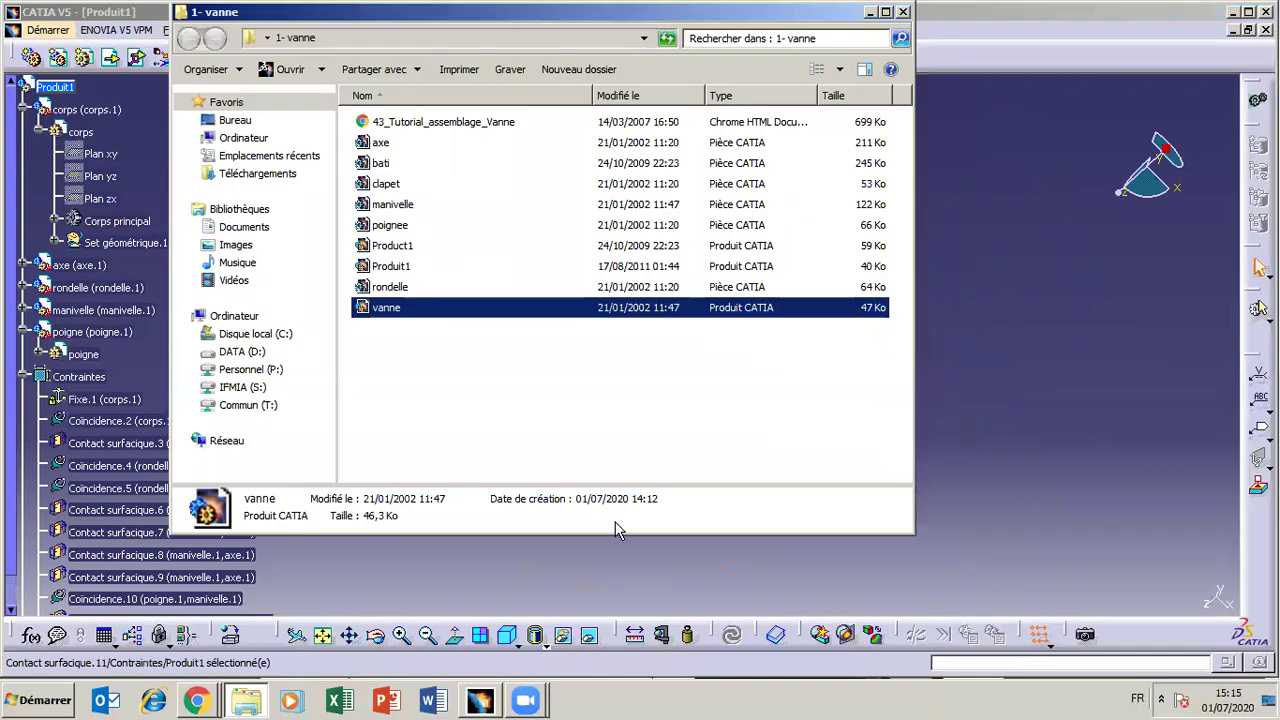
{"action": "left_click", "coordinate": [248, 702]}
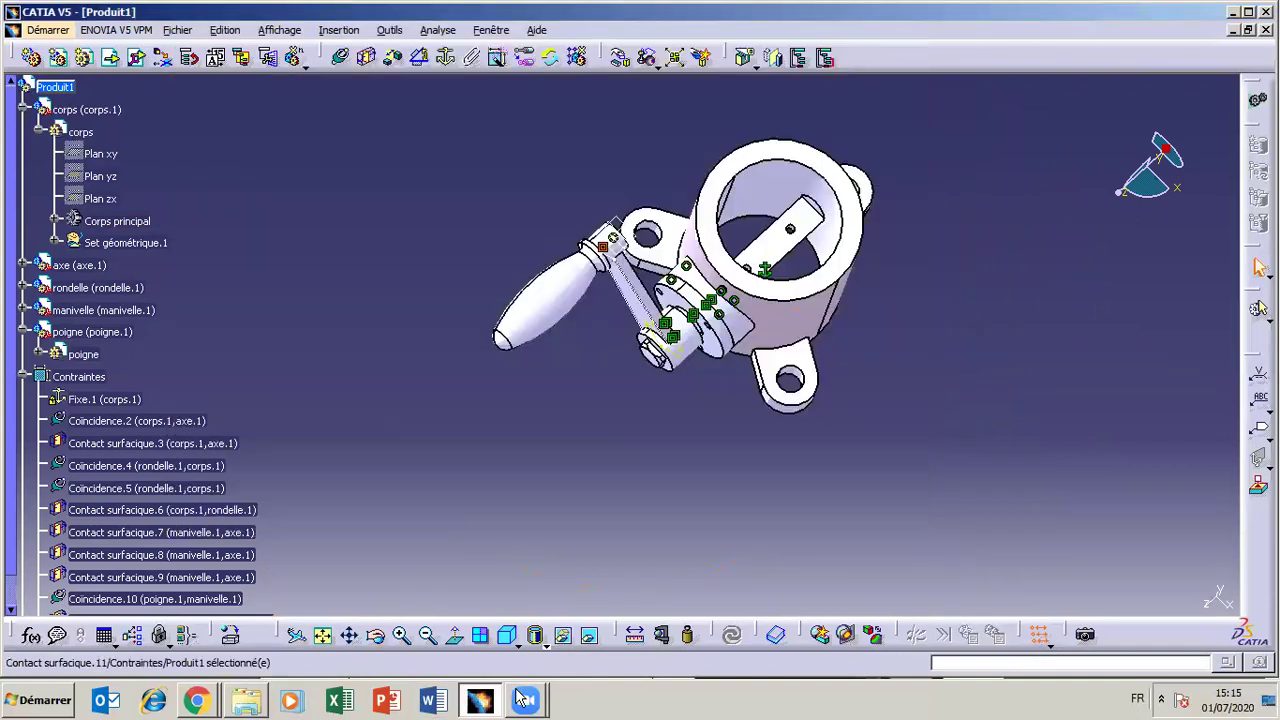
{"action": "left_click", "coordinate": [481, 703]}
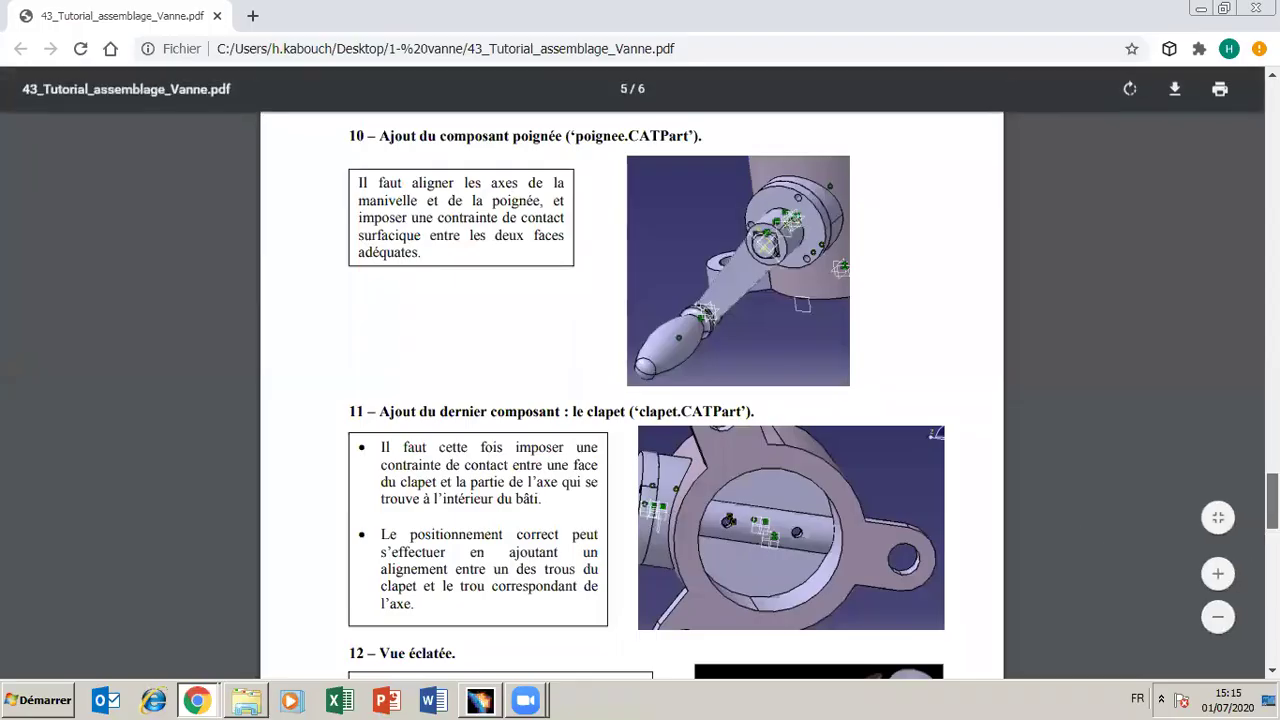
{"action": "scroll", "coordinate": [1238, 521], "scroll_direction": "down", "scroll_amount": 3}
{"action": "scroll", "coordinate": [640, 400], "scroll_direction": "up", "scroll_amount": 2}
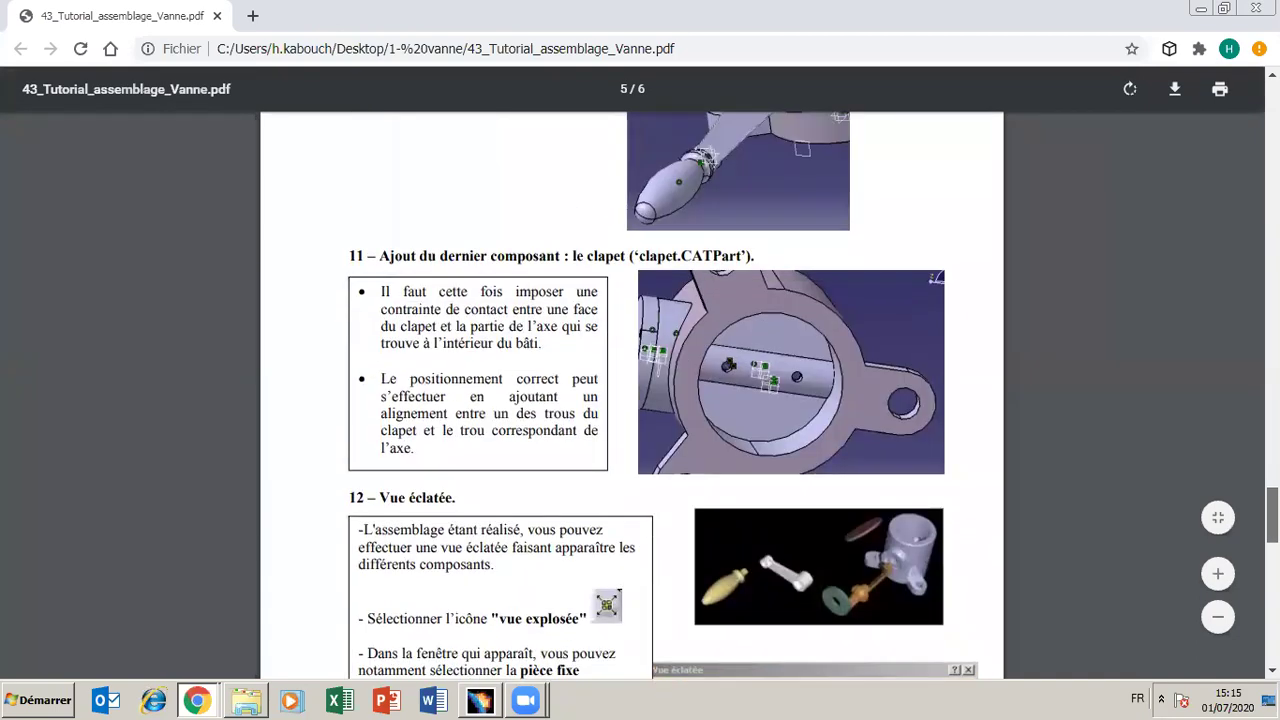
{"action": "scroll", "coordinate": [757, 420], "scroll_direction": "up", "scroll_amount": 2}
{"action": "scroll", "coordinate": [757, 420], "scroll_direction": "down", "scroll_amount": 1}
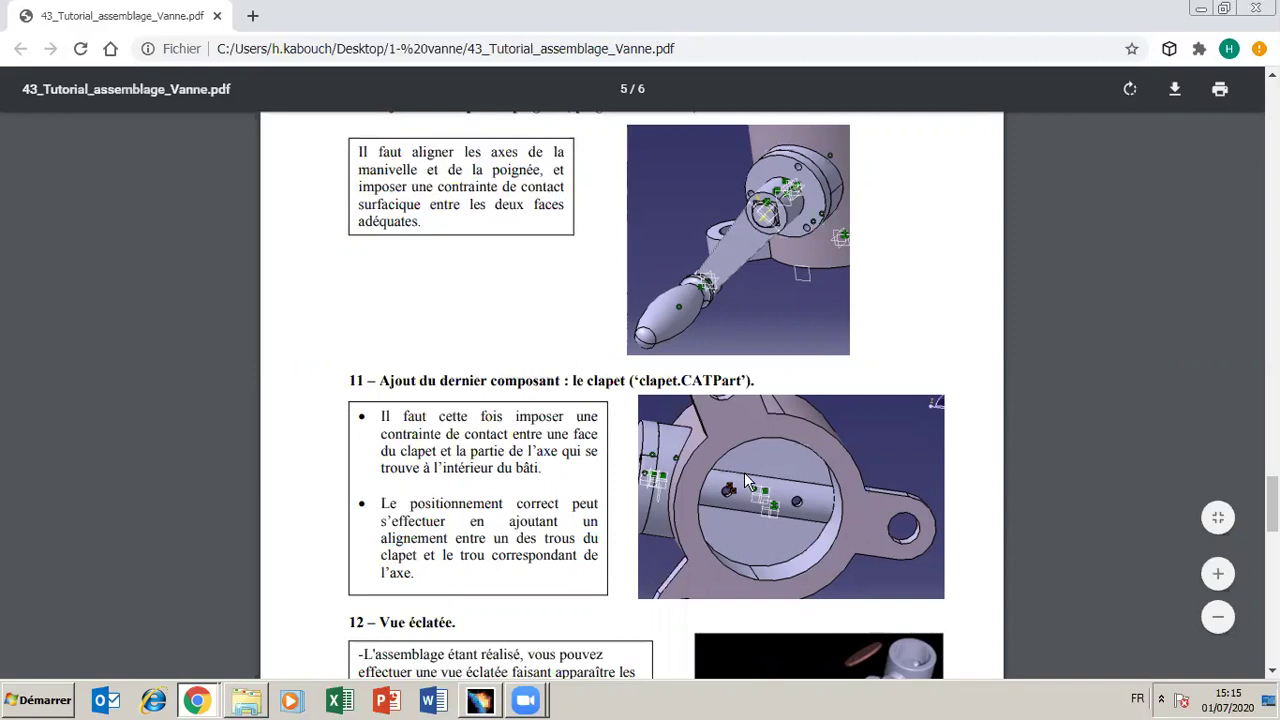
{"action": "left_click", "coordinate": [481, 702]}
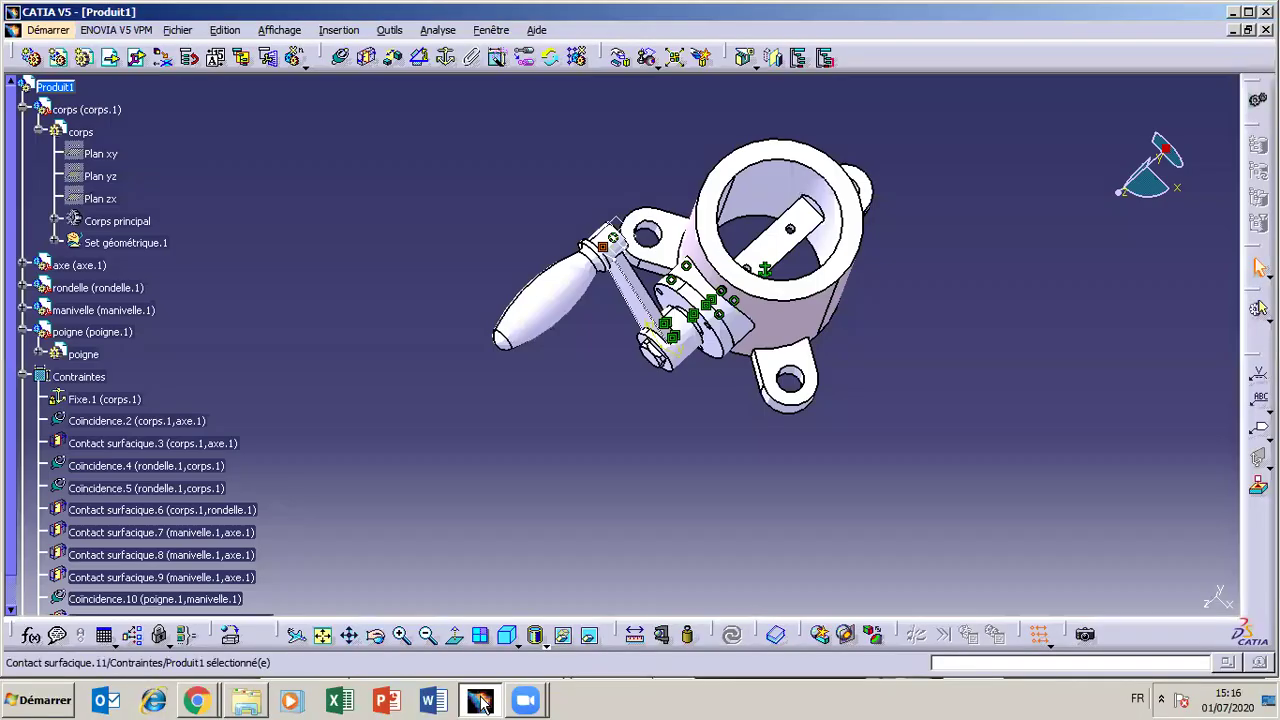
Examine the flat, drilled face of the axe inside the body from several angles.
{"action": "left_click", "coordinate": [402, 638]}
{"action": "left_click", "coordinate": [376, 640]}
{"action": "left_click_drag", "start_coordinate": [601, 428], "coordinate": [557, 462]}
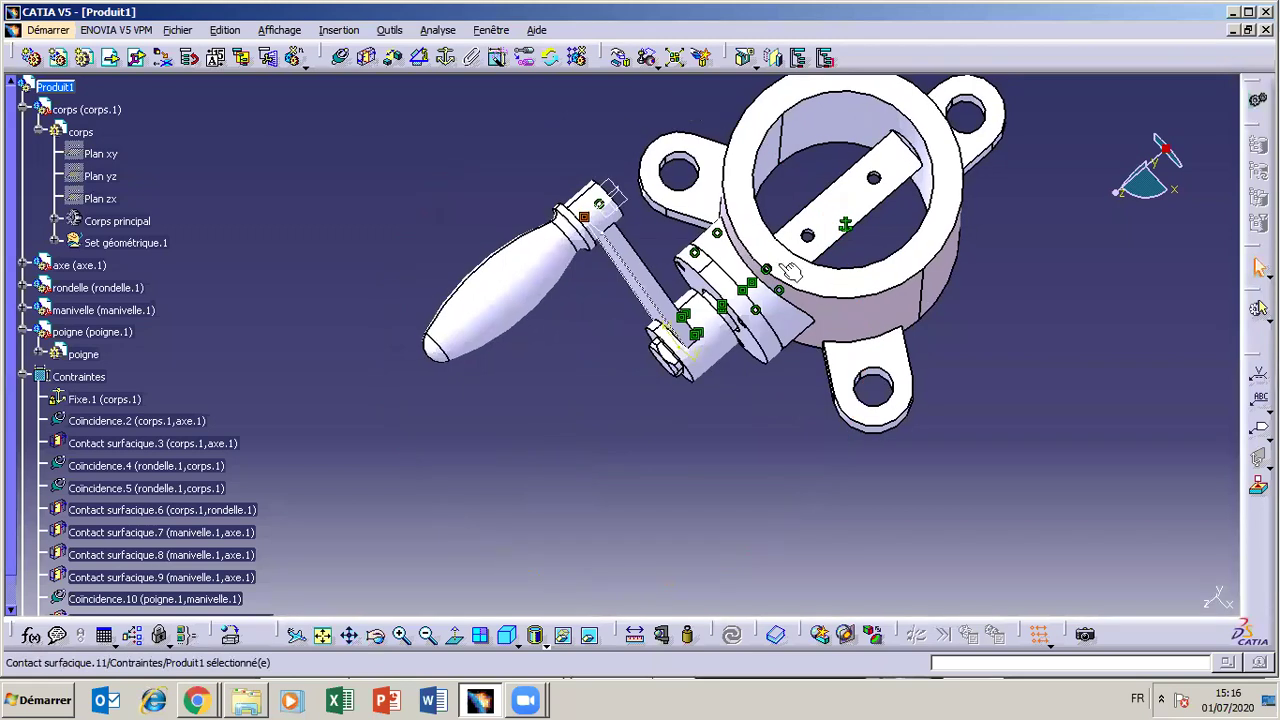
{"action": "left_click", "coordinate": [887, 165]}
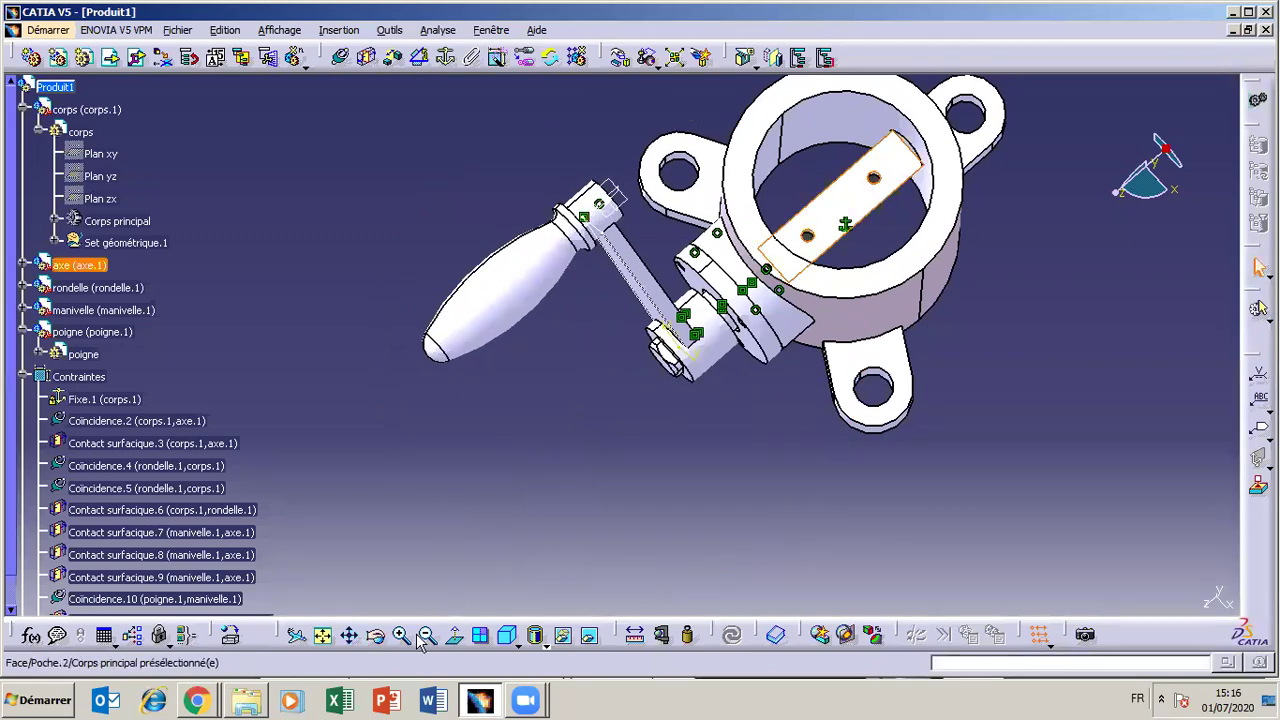
{"action": "left_click", "coordinate": [376, 635]}
{"action": "left_click_drag", "start_coordinate": [871, 490], "coordinate": [763, 481]}
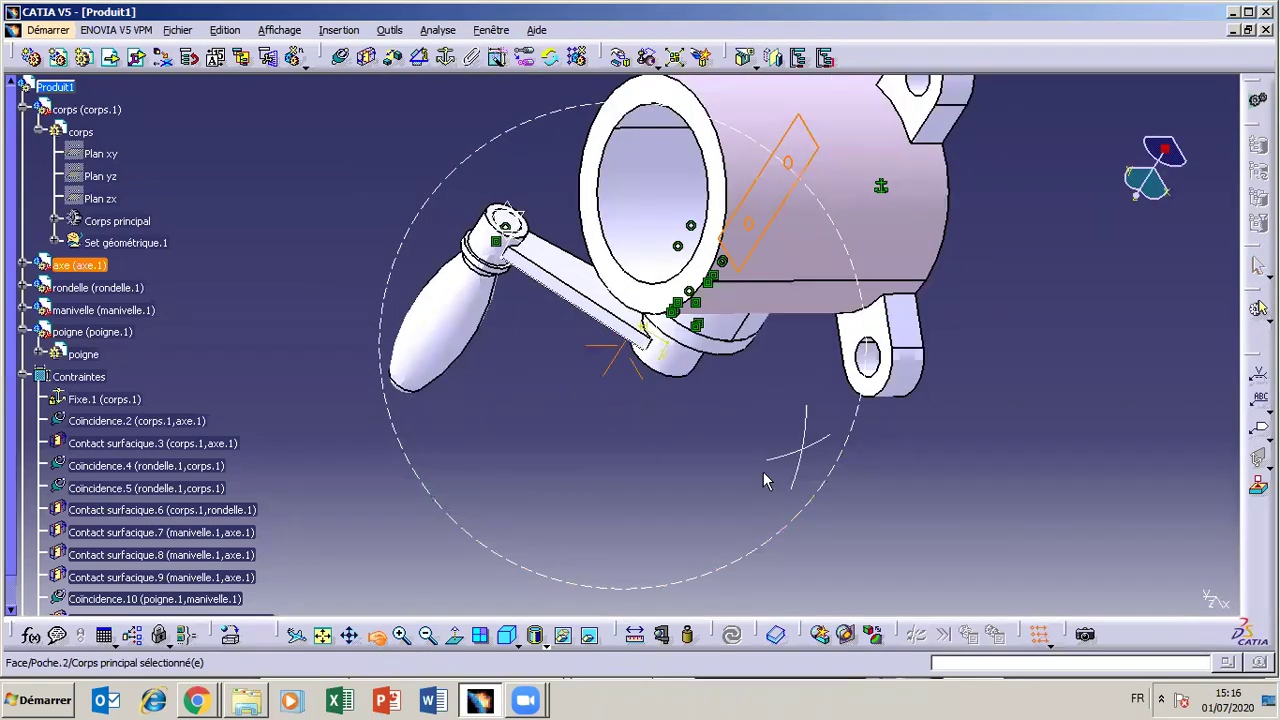
{"action": "left_click", "coordinate": [379, 638]}
{"action": "left_click_drag", "start_coordinate": [820, 203], "coordinate": [560, 520]}
{"action": "left_click", "coordinate": [368, 638]}
{"action": "left_click_drag", "start_coordinate": [825, 414], "coordinate": [990, 568]}
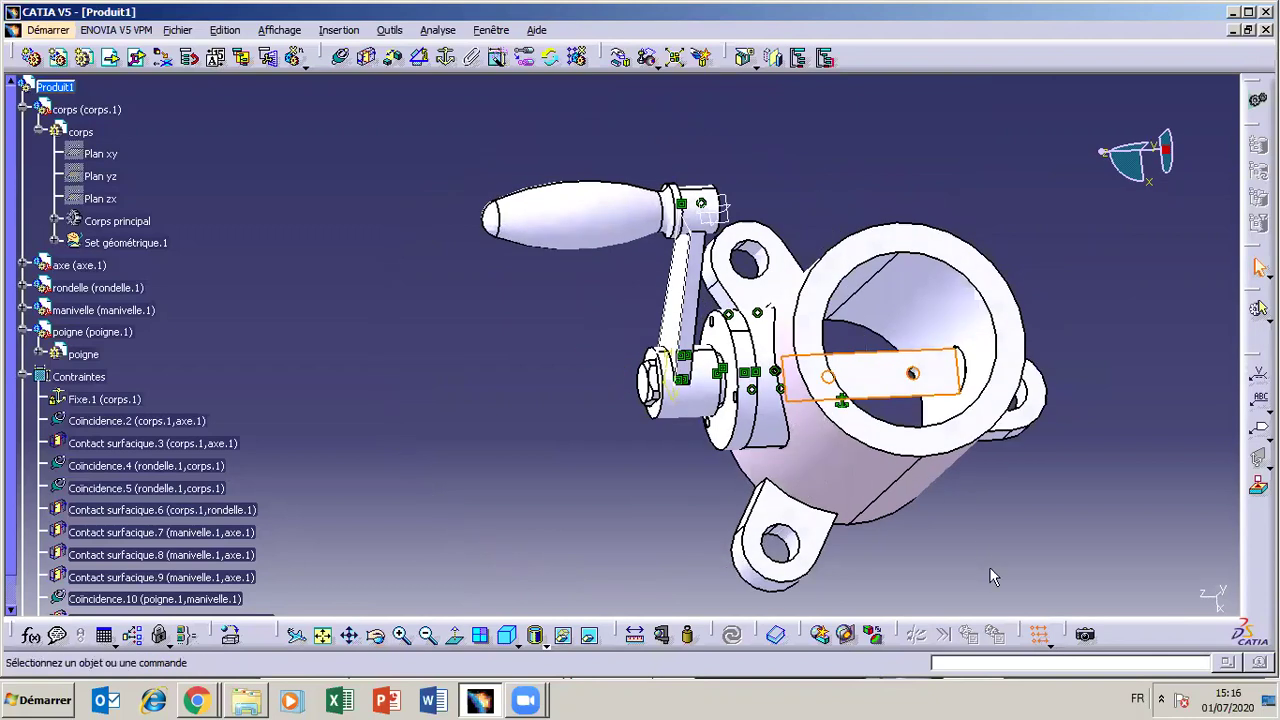
Insert the existing component clapet from the 1- vanne folder into Produit1.
{"action": "left_click", "coordinate": [56, 88]}
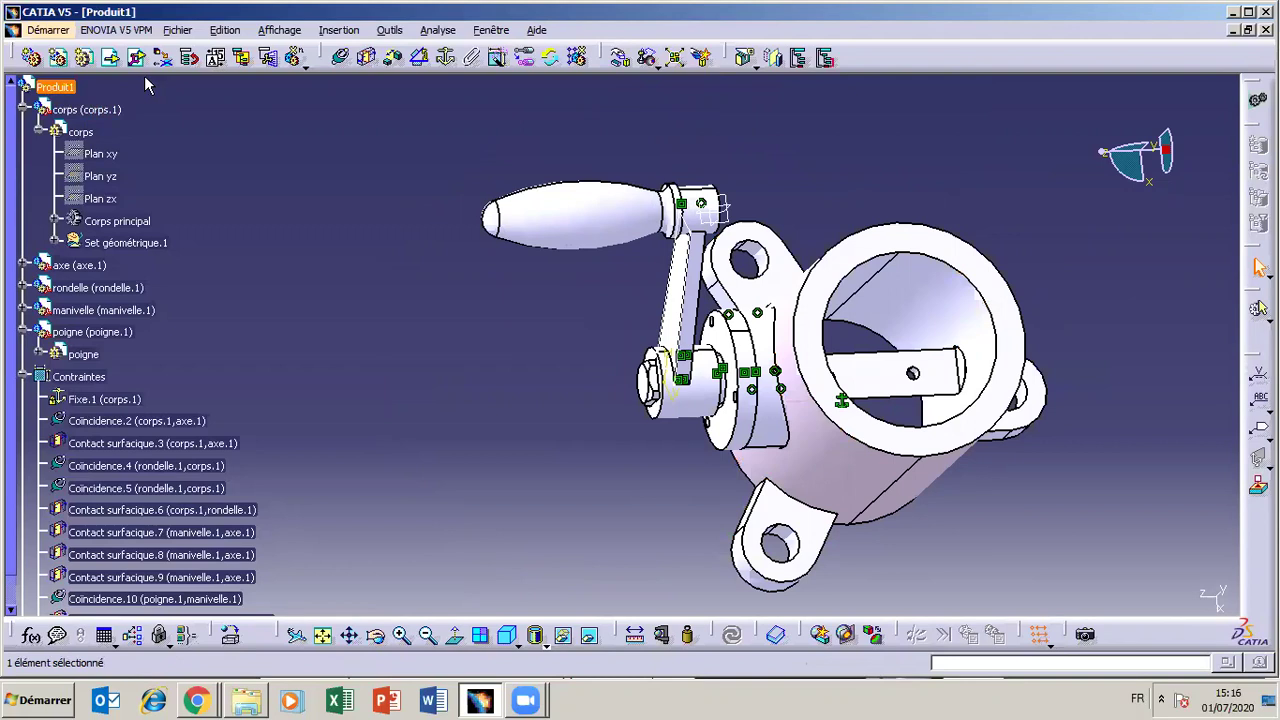
{"action": "left_click", "coordinate": [110, 59]}
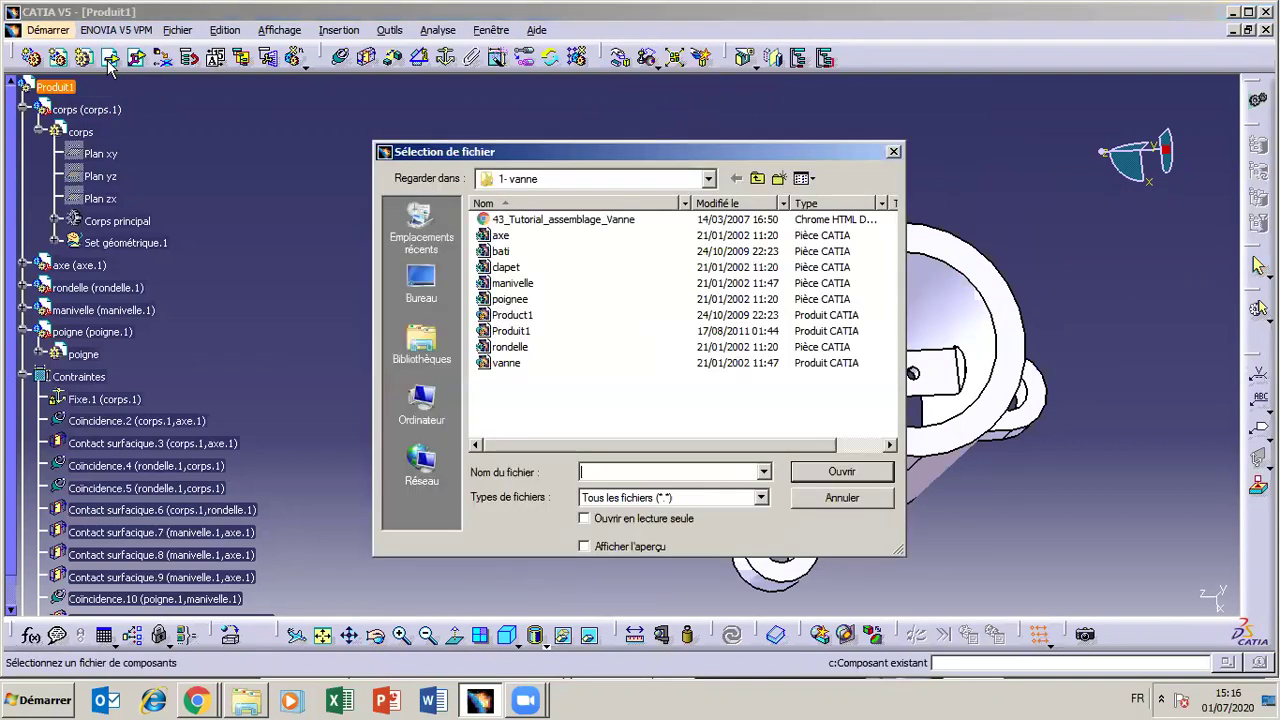
{"action": "left_click", "coordinate": [507, 268]}
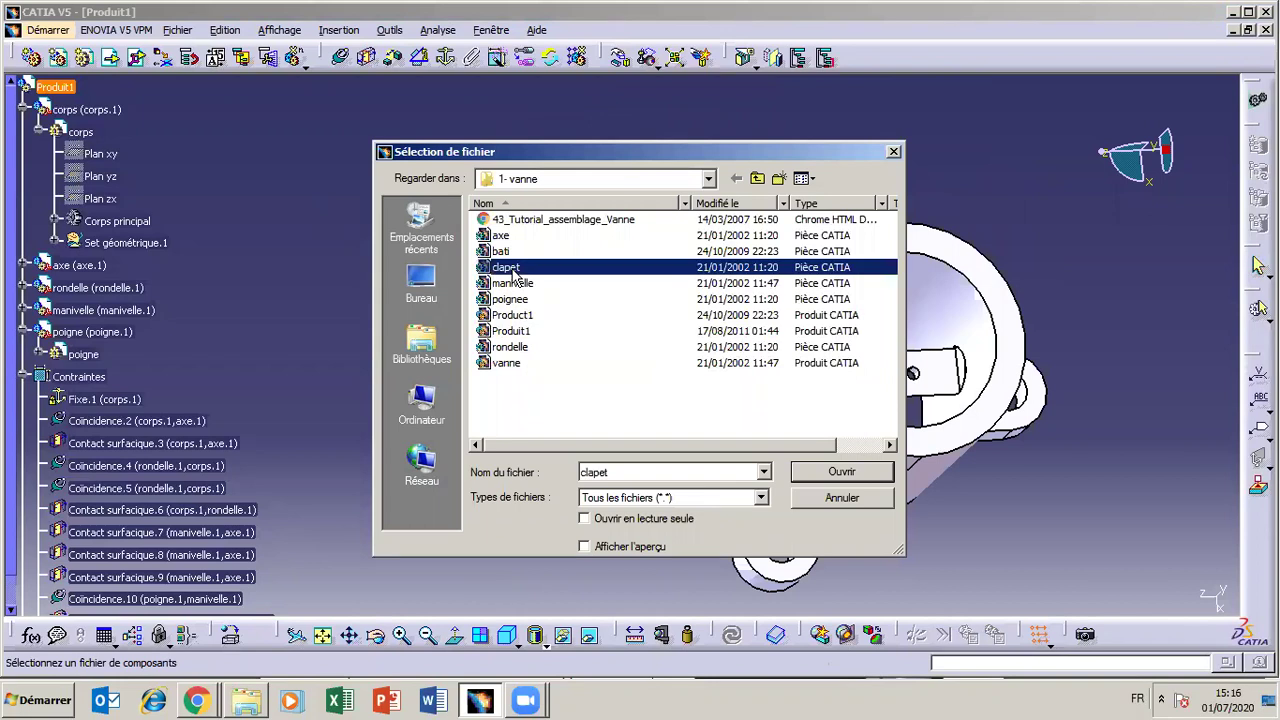
{"action": "left_click", "coordinate": [838, 474]}
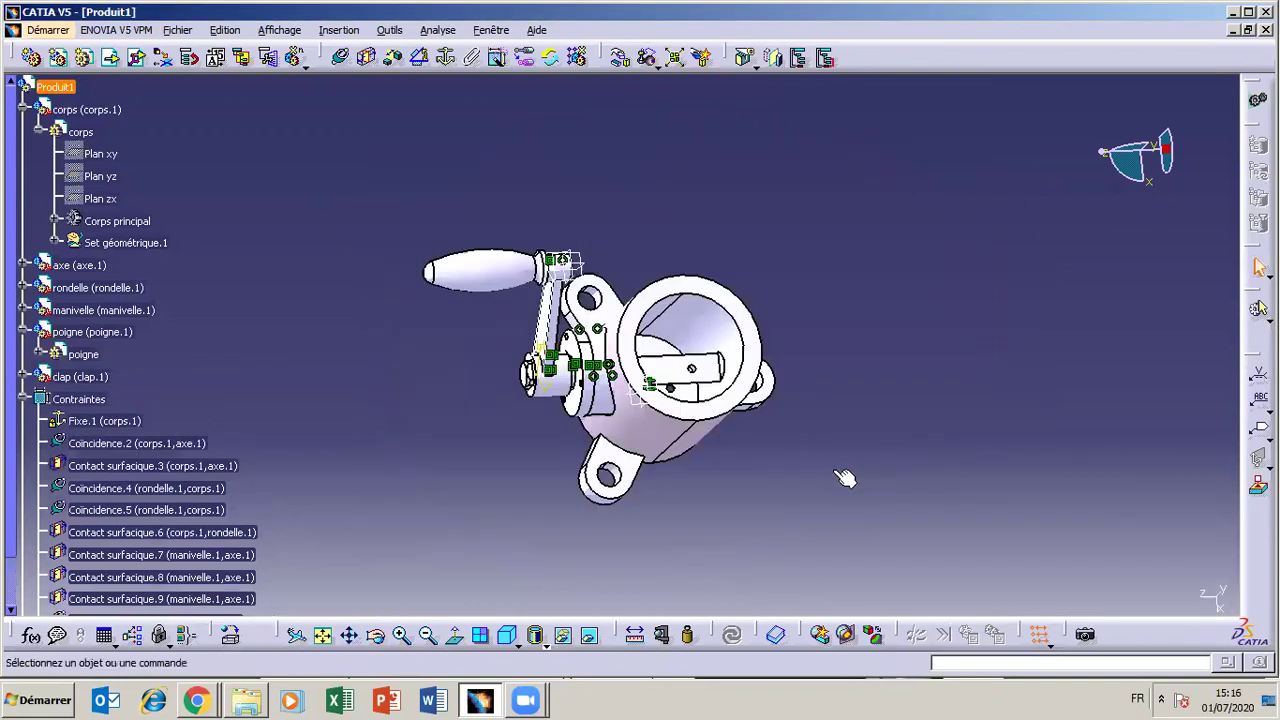
Move the clapet along the Z axis with the Manipulation tool until it is clear of the body.
{"action": "left_click", "coordinate": [382, 636]}
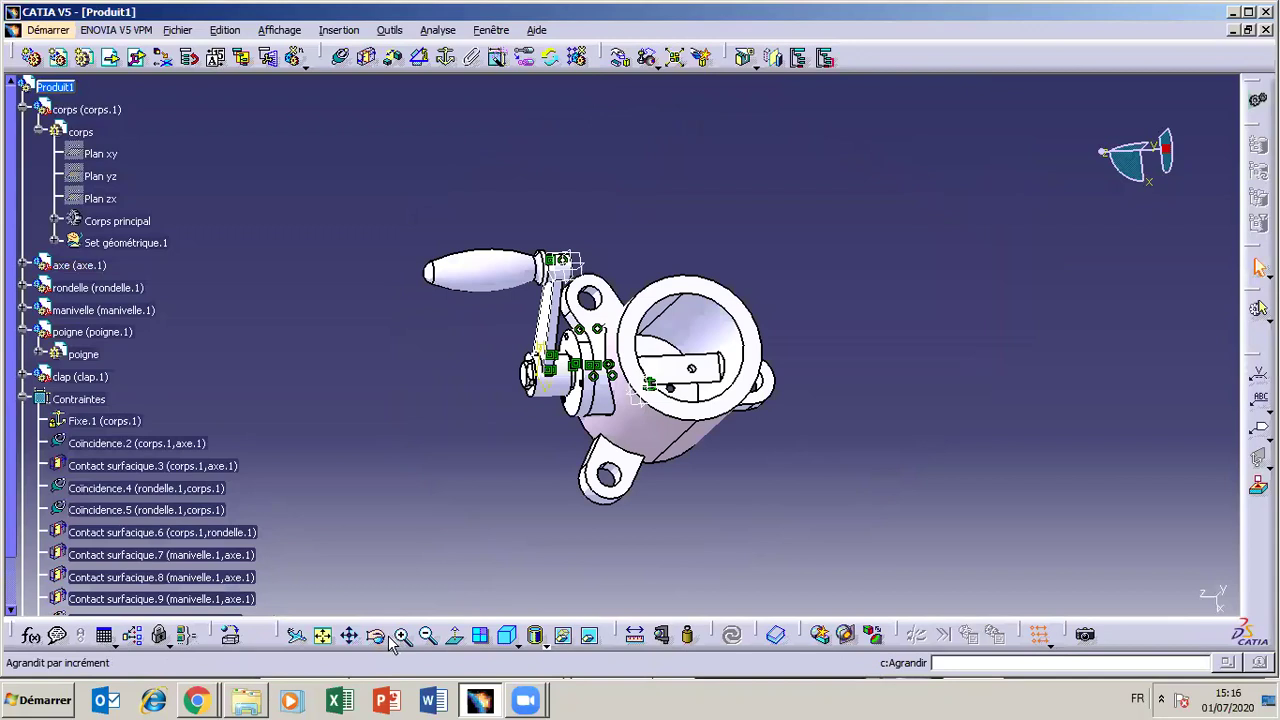
{"action": "left_click", "coordinate": [400, 636]}
{"action": "left_click_drag", "start_coordinate": [699, 569], "coordinate": [706, 91]}
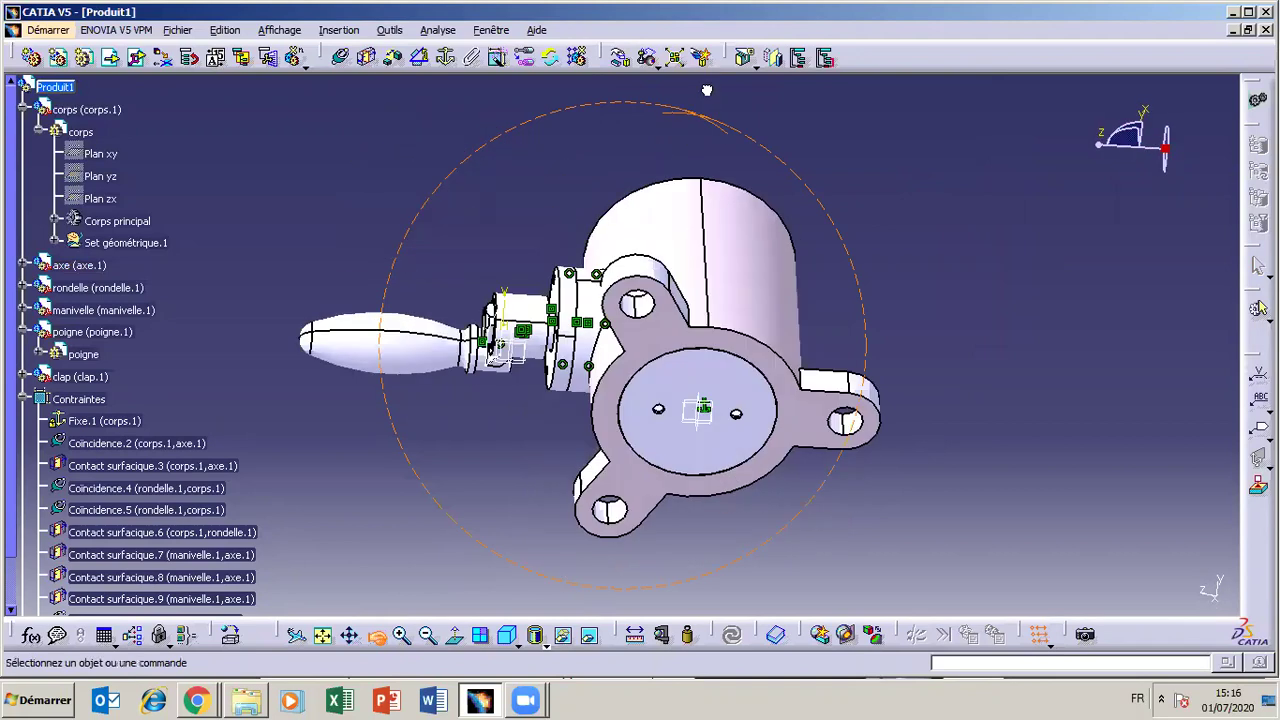
{"action": "left_click", "coordinate": [620, 57]}
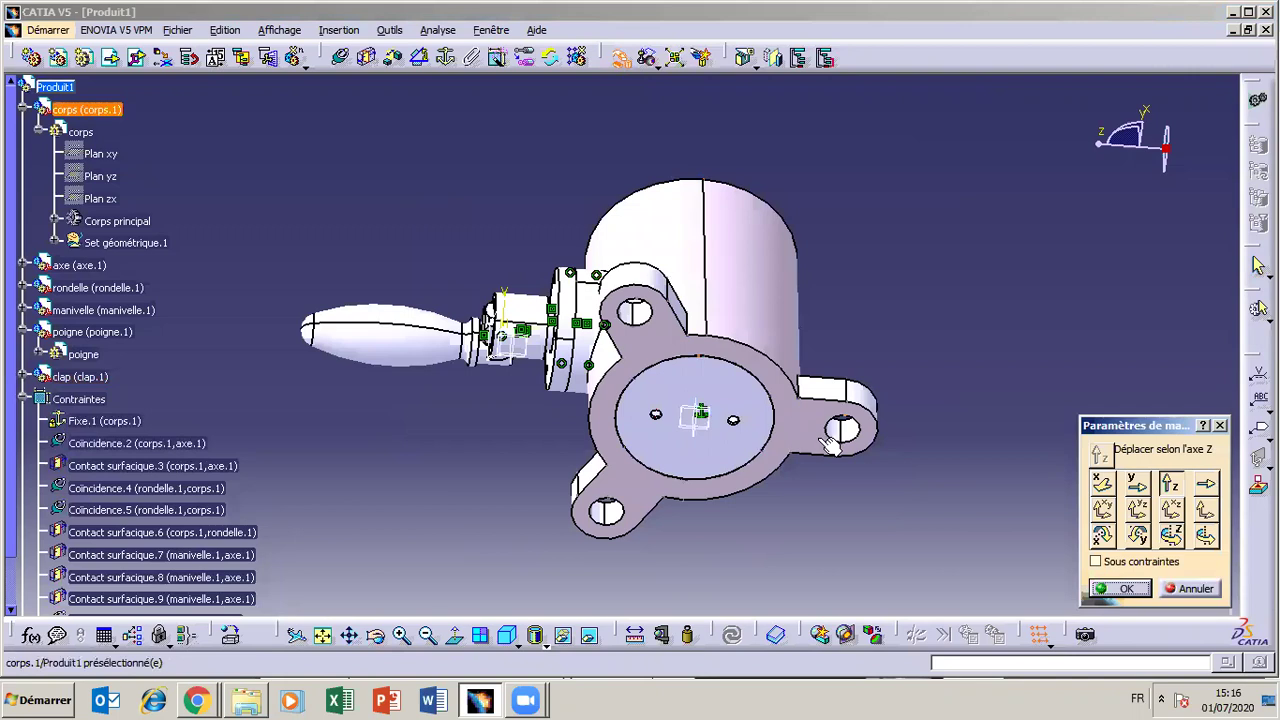
{"action": "left_click_drag", "start_coordinate": [740, 415], "coordinate": [997, 437]}
{"action": "left_click", "coordinate": [1122, 588]}
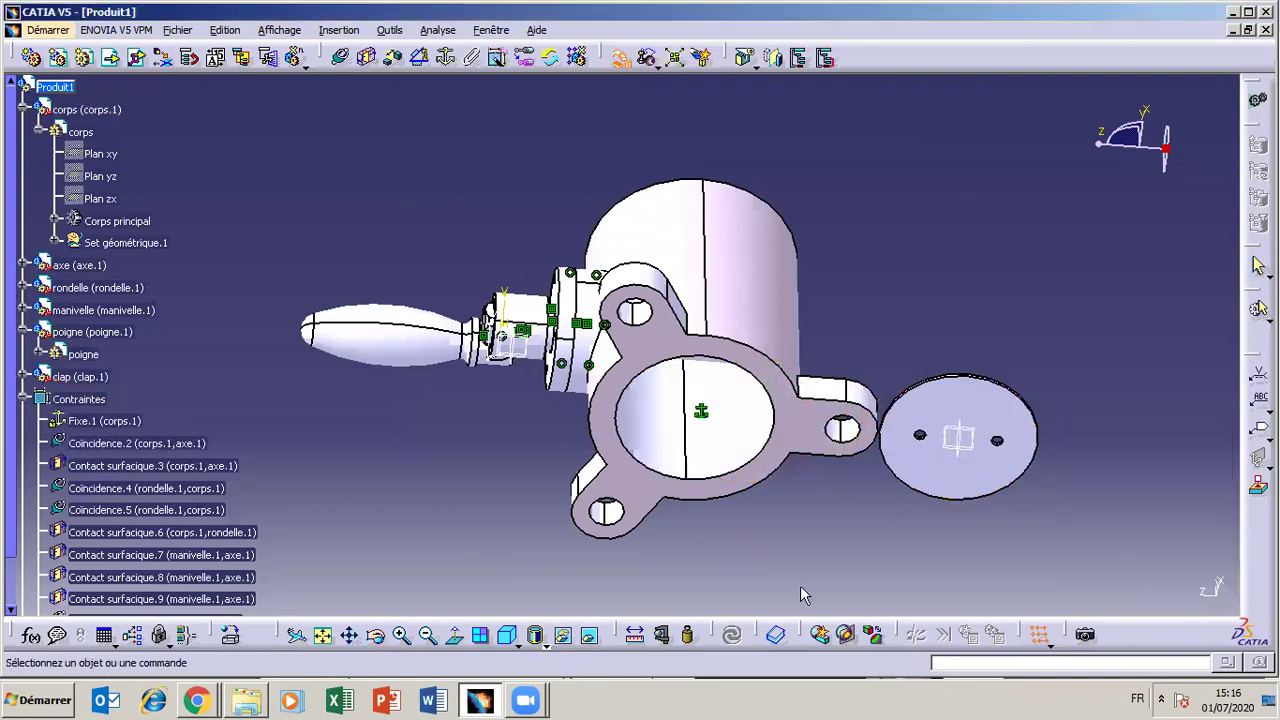
Examine the faces and holes of the clapet against the flat, drilled face of the axe.
{"action": "left_click", "coordinate": [377, 636]}
{"action": "left_click_drag", "start_coordinate": [660, 380], "coordinate": [670, 672]}
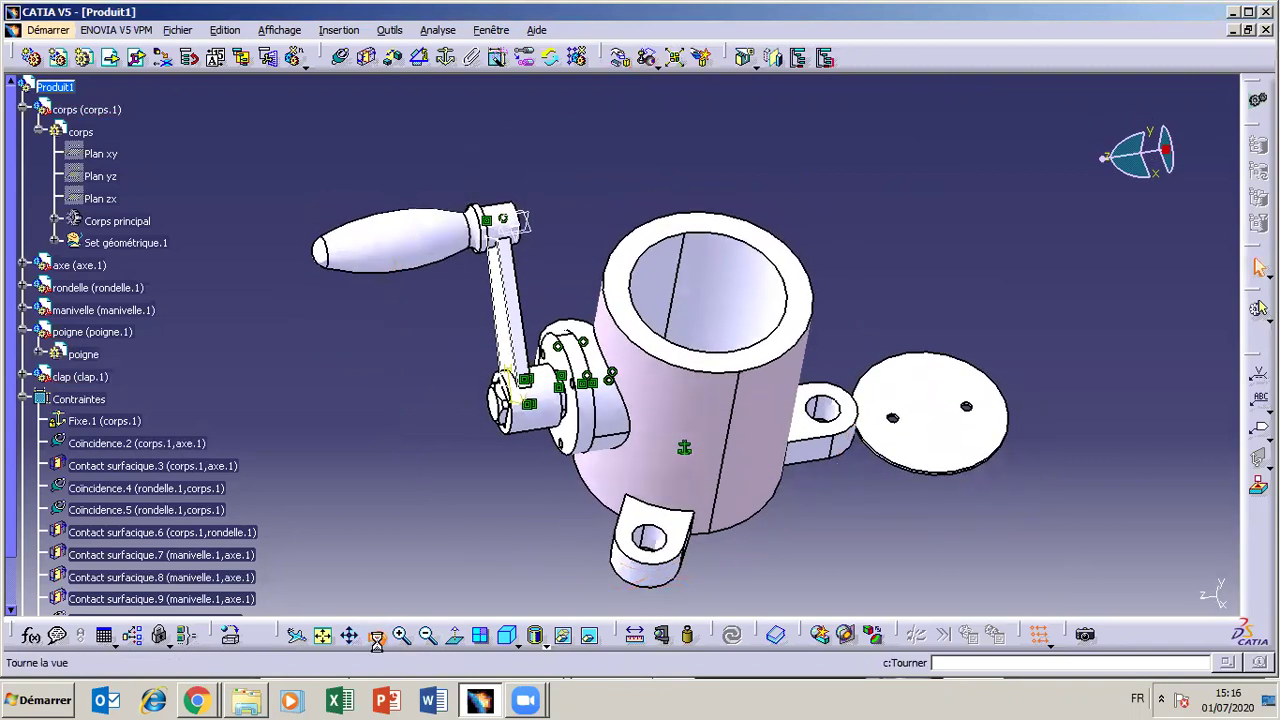
{"action": "left_click_drag", "start_coordinate": [942, 390], "coordinate": [660, 405]}
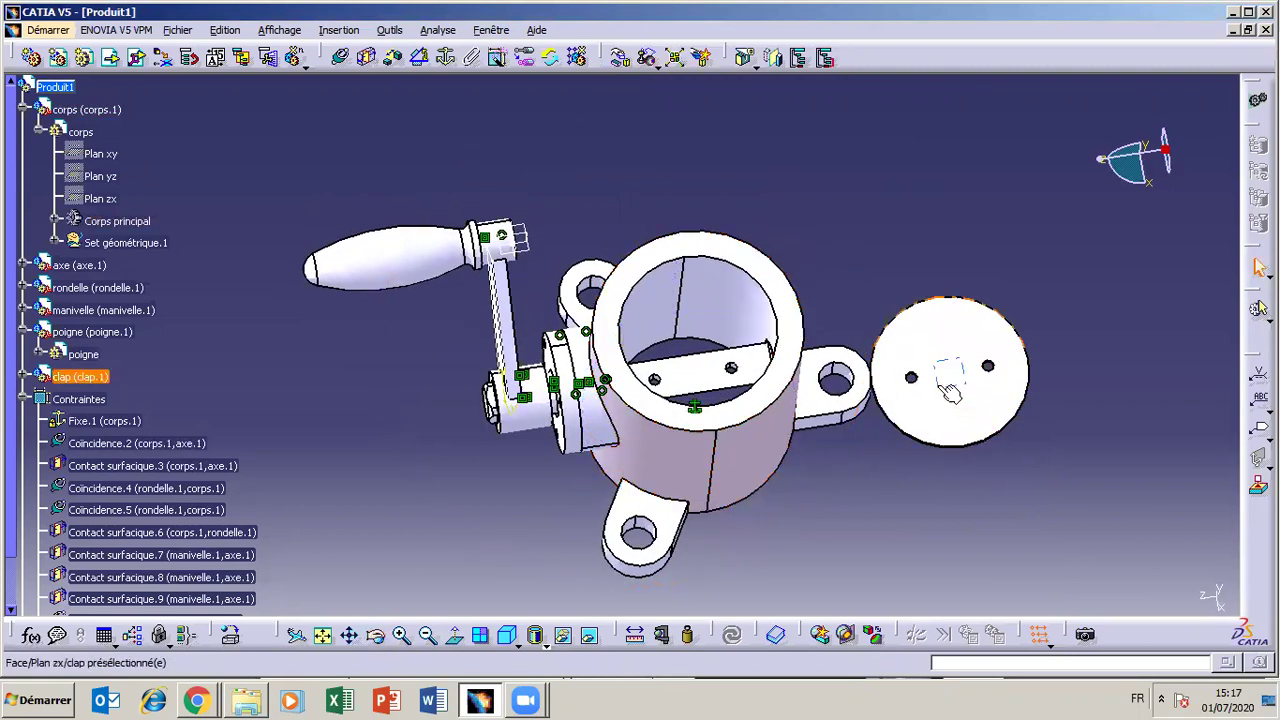
{"action": "left_click", "coordinate": [375, 636]}
{"action": "left_click_drag", "start_coordinate": [504, 548], "coordinate": [530, 500]}
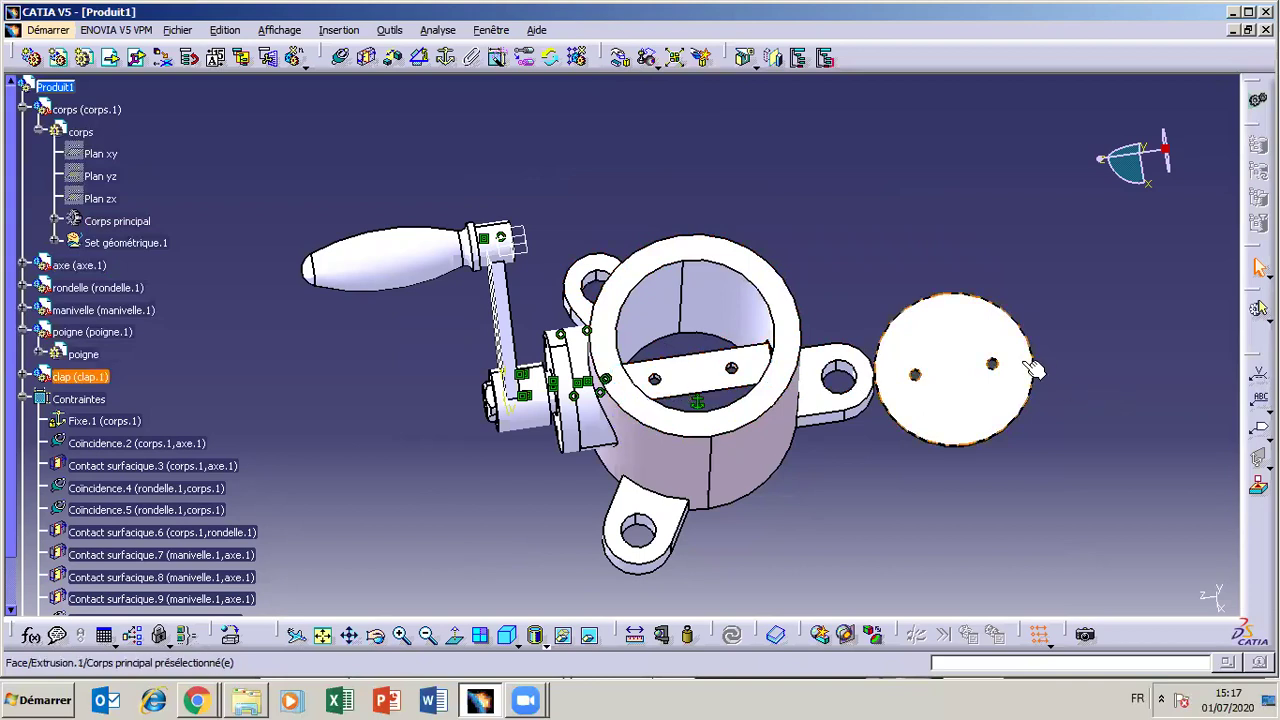
{"action": "left_click", "coordinate": [403, 640]}
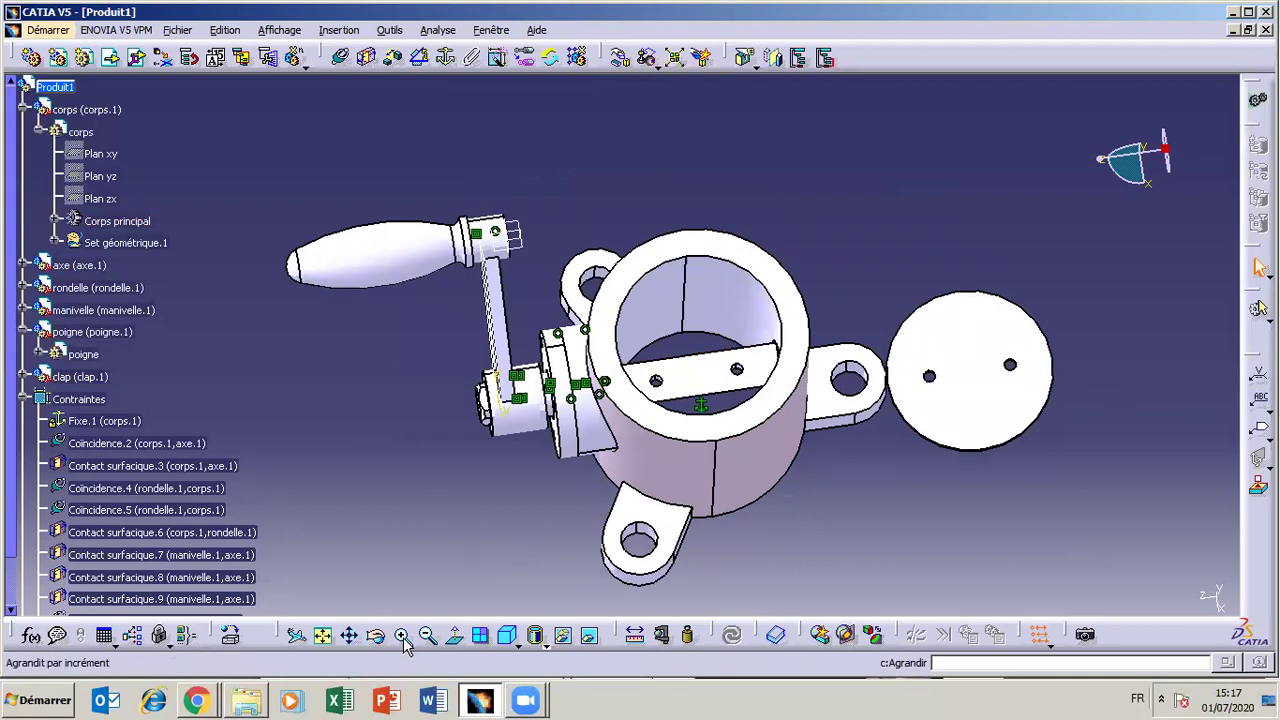
{"action": "left_click", "coordinate": [403, 637]}
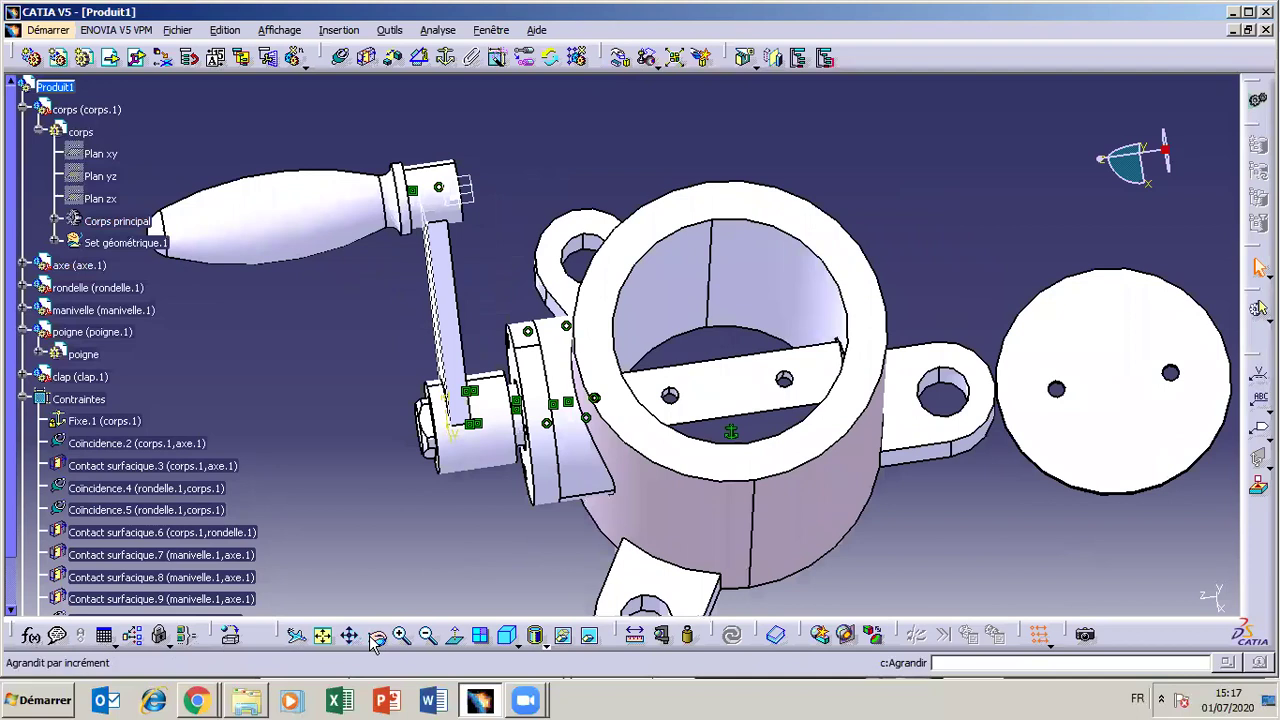
{"action": "left_click", "coordinate": [349, 637]}
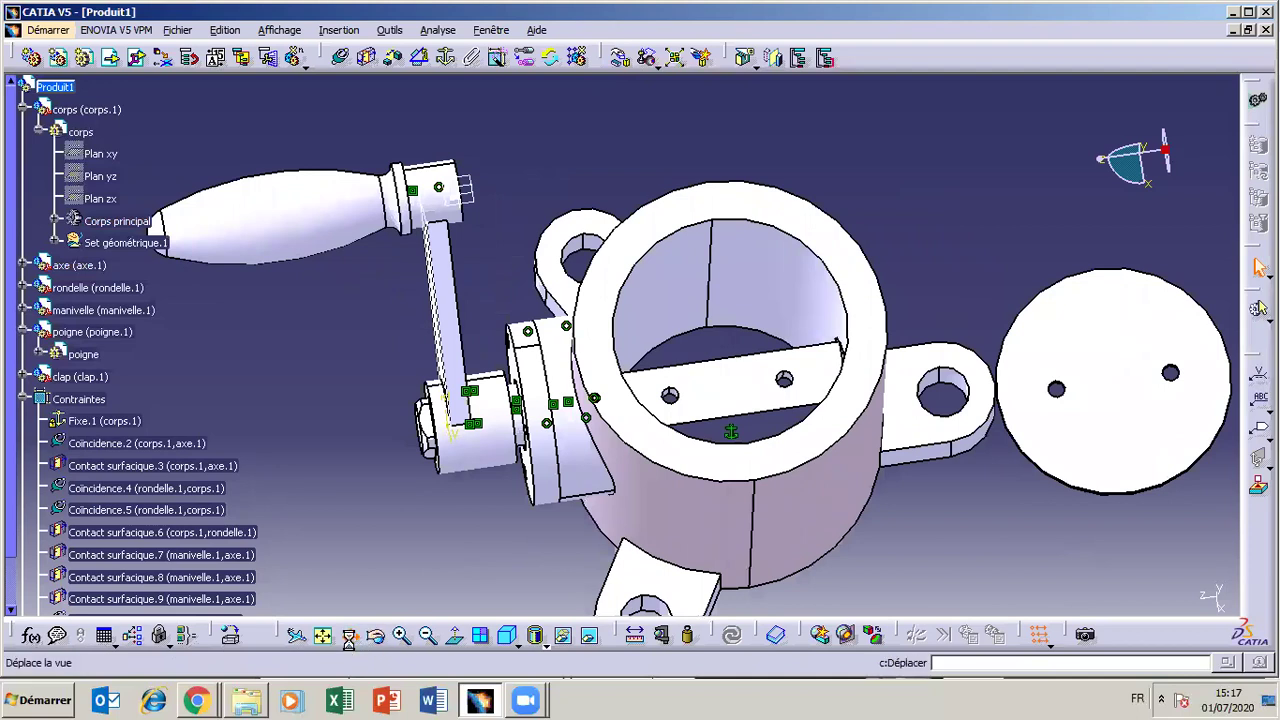
{"action": "left_click_drag", "start_coordinate": [746, 568], "coordinate": [701, 486]}
{"action": "left_click", "coordinate": [376, 637]}
{"action": "left_click_drag", "start_coordinate": [622, 503], "coordinate": [641, 522]}
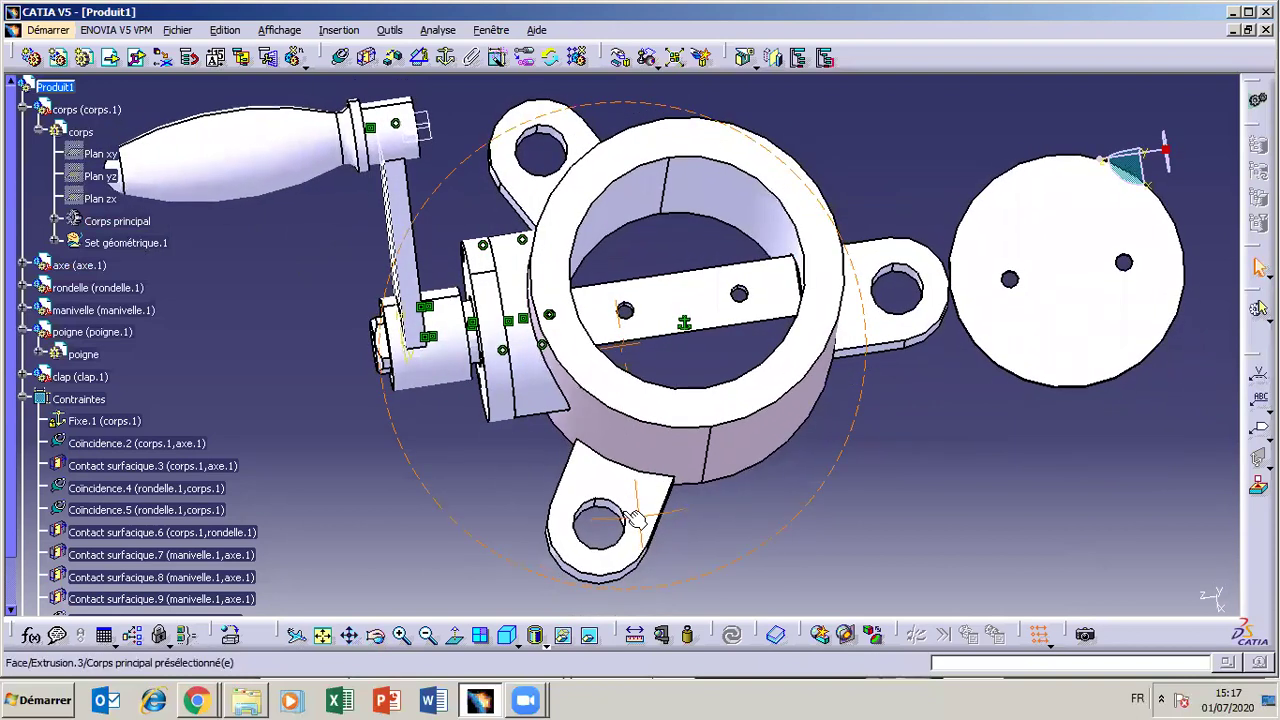
Add a surface contact between the flat drilled face of the axe and the clapet's underside face, and update the assembly.
{"action": "left_click", "coordinate": [367, 60]}
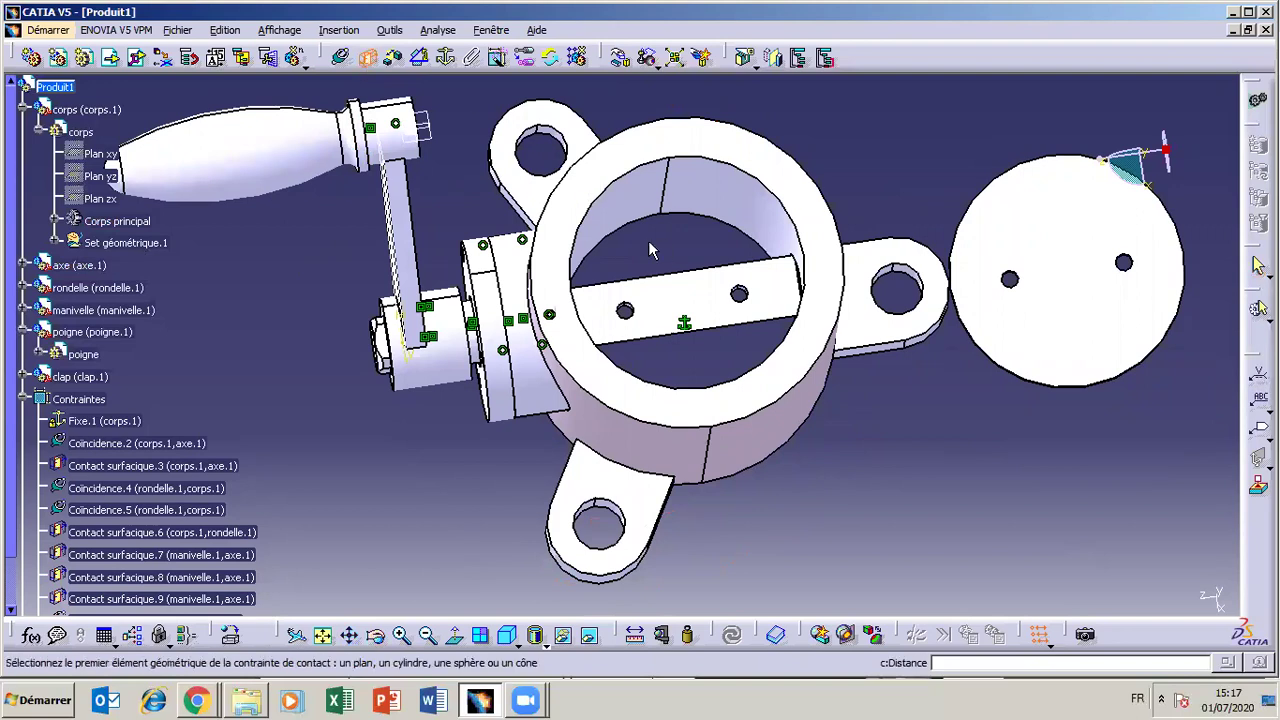
{"action": "left_click", "coordinate": [703, 297]}
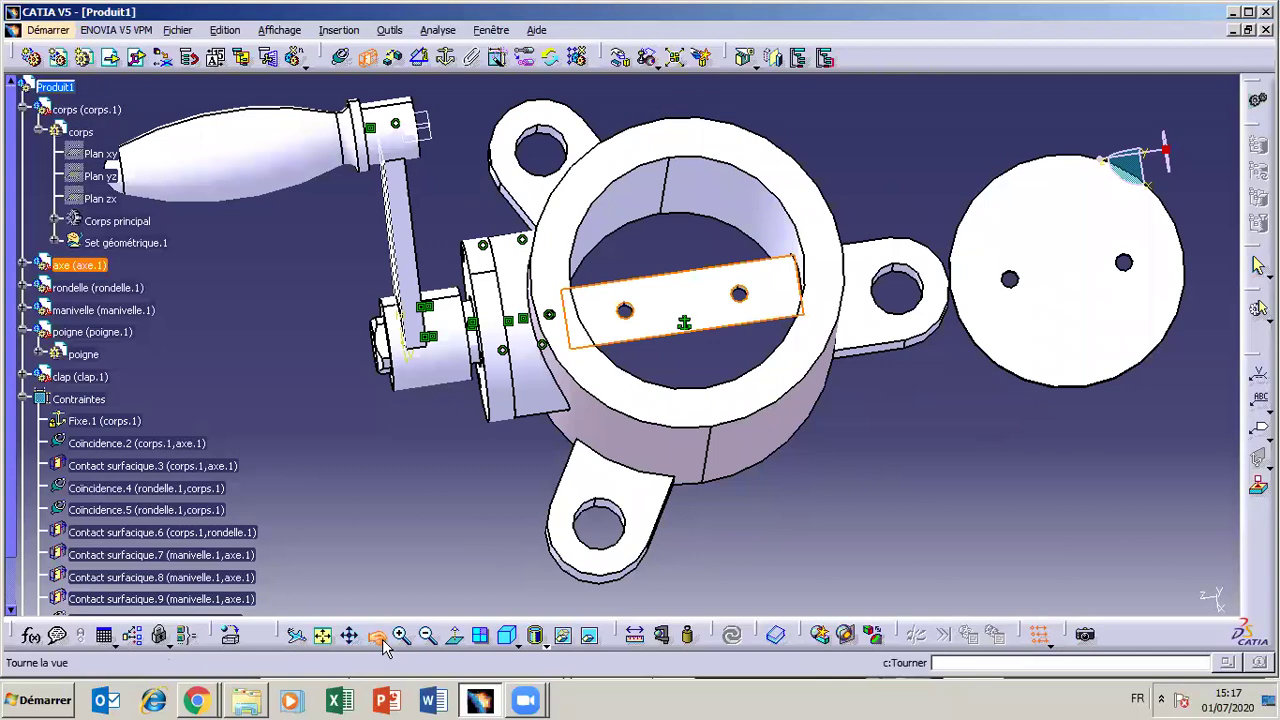
{"action": "middle_click_drag", "start_coordinate": [993, 573], "coordinate": [978, 165]}
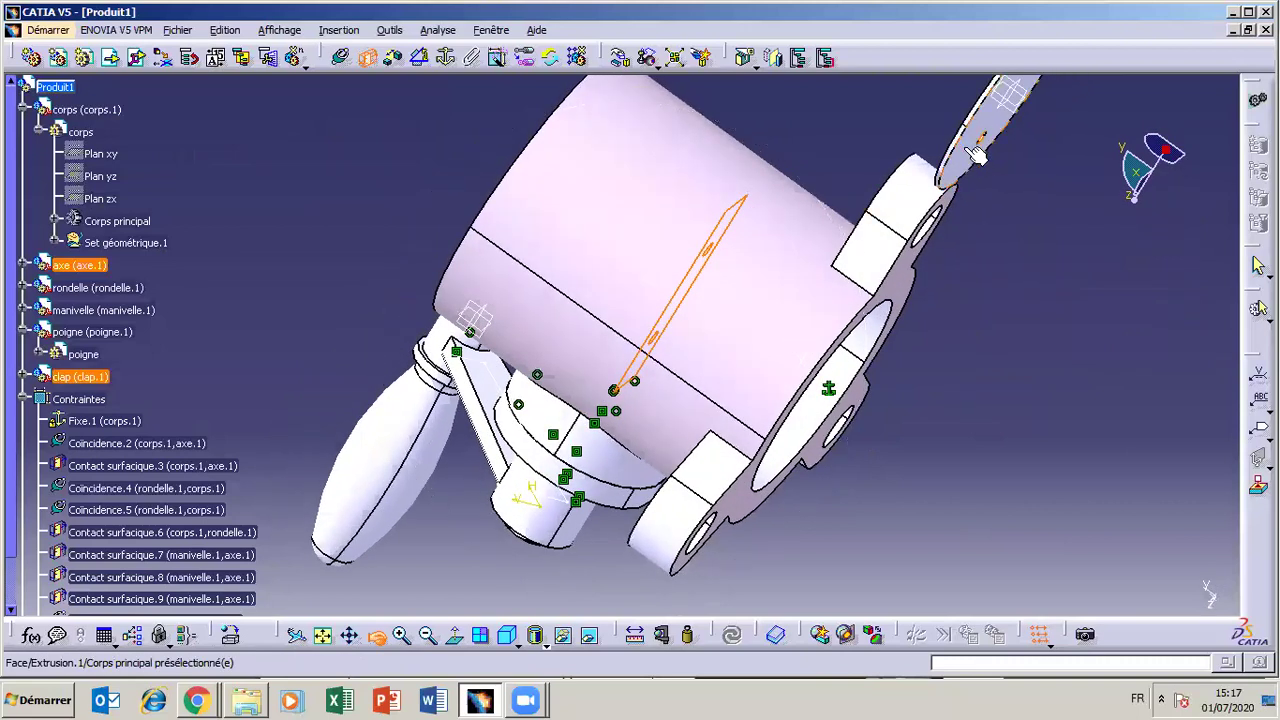
{"action": "left_click", "coordinate": [978, 155]}
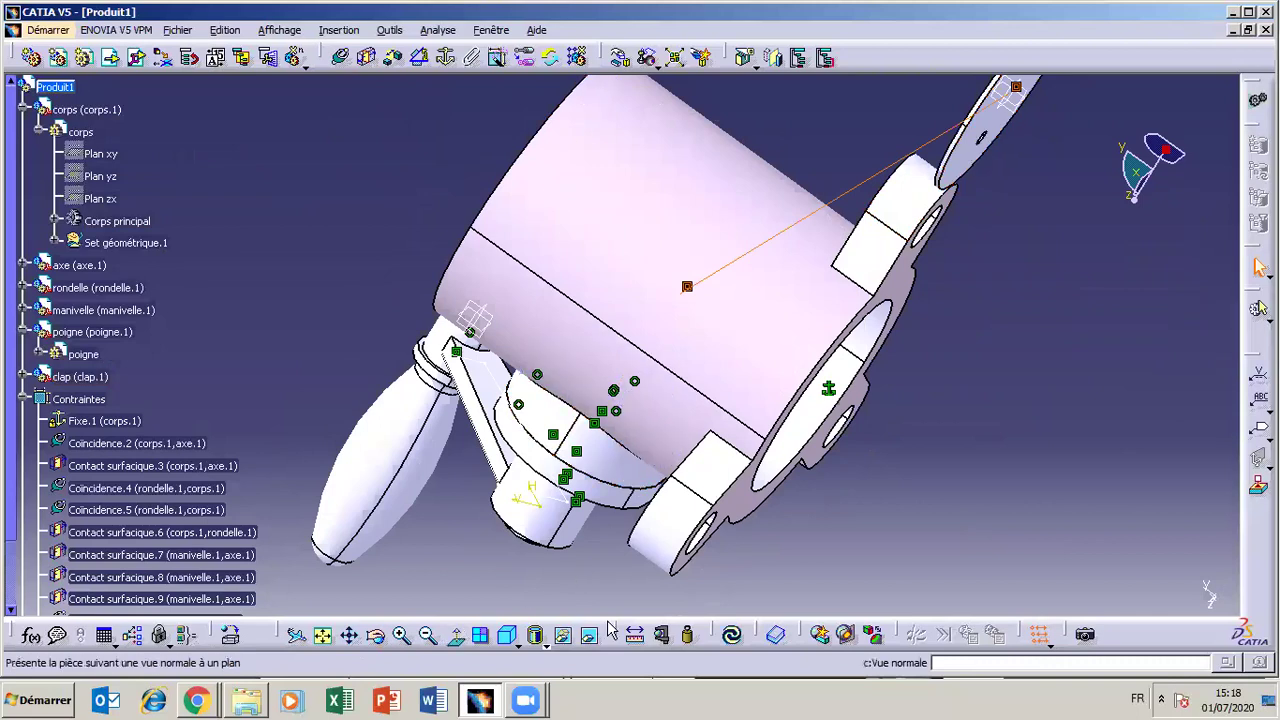
{"action": "left_click", "coordinate": [731, 634]}
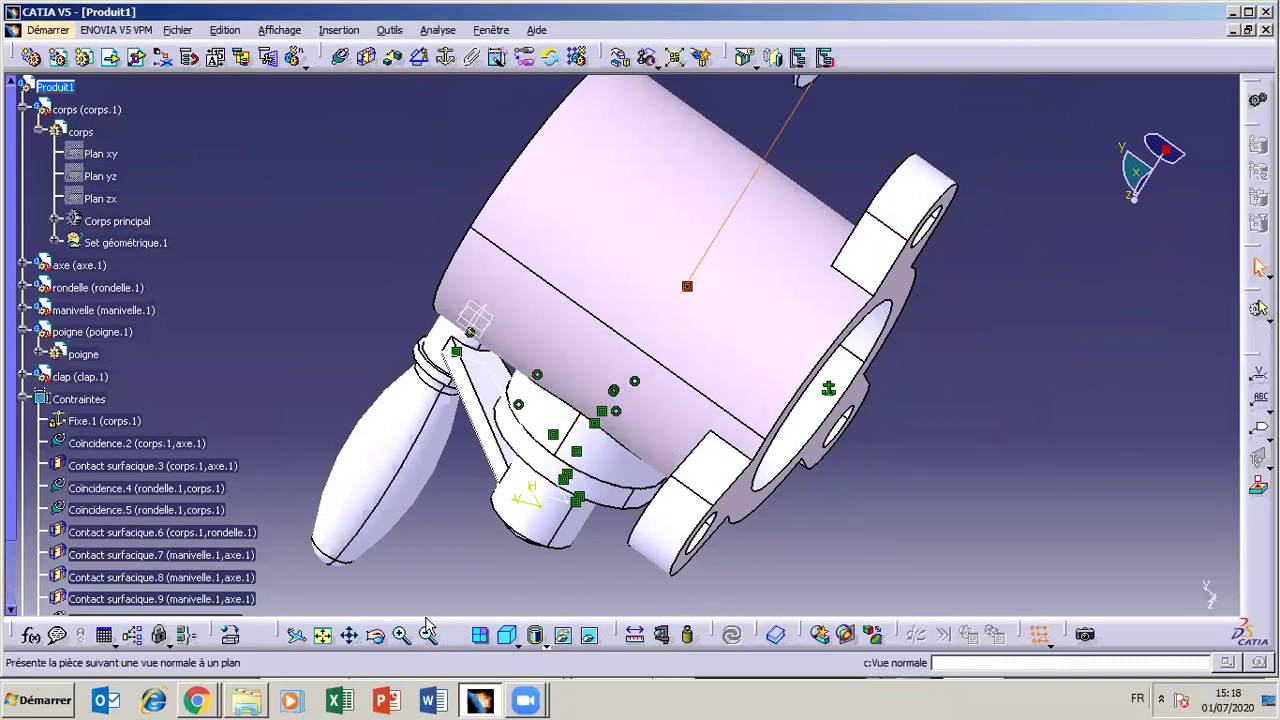
Start a coincidence constraint with the axis of the axe's drilled hole nearest the manivelle as its first element.
{"action": "middle_click_drag", "start_coordinate": [651, 217], "coordinate": [796, 321]}
{"action": "left_click", "coordinate": [377, 637]}
{"action": "left_click_drag", "start_coordinate": [556, 411], "coordinate": [742, 552]}
{"action": "left_click", "coordinate": [353, 637]}
{"action": "left_click_drag", "start_coordinate": [743, 306], "coordinate": [704, 452]}
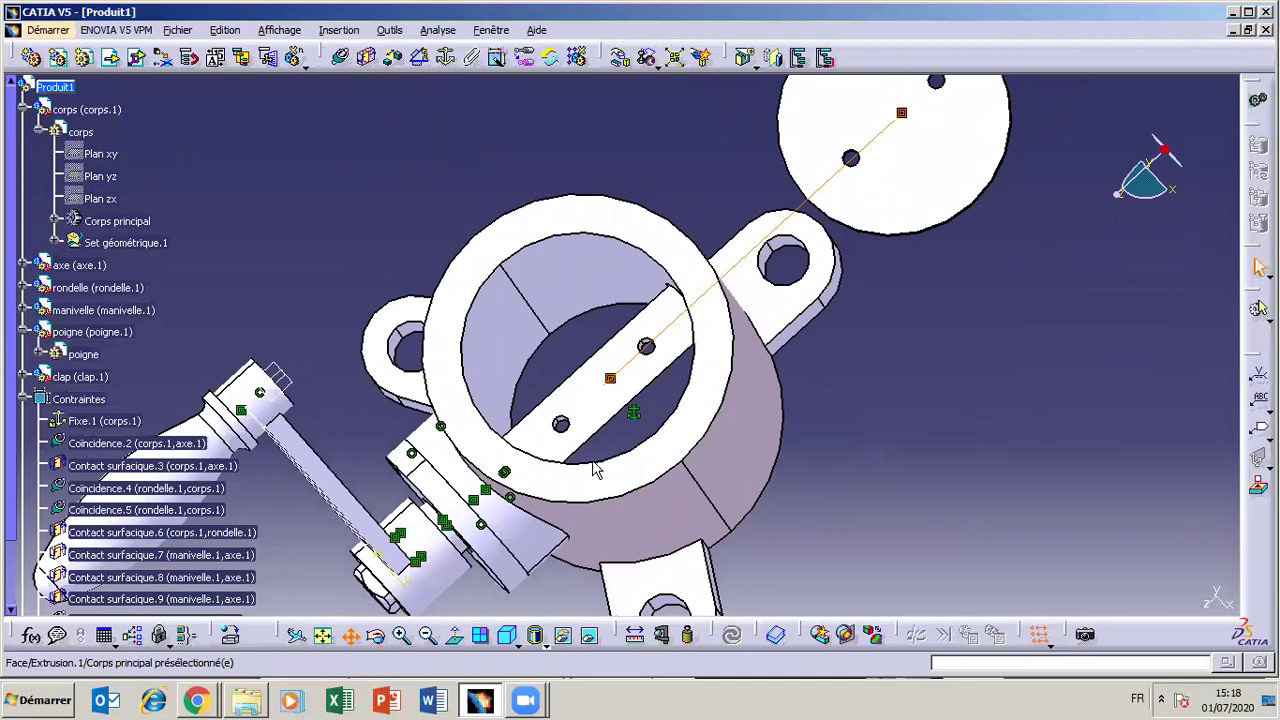
{"action": "left_click", "coordinate": [401, 634]}
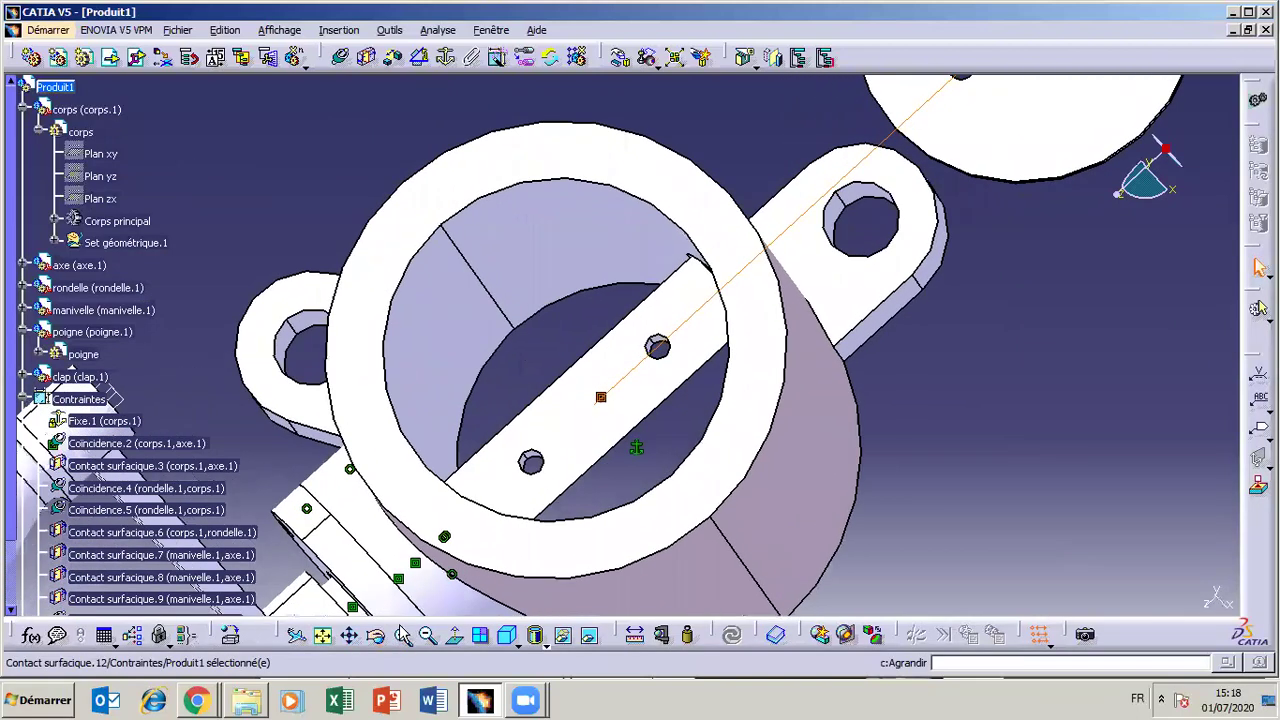
{"action": "left_click", "coordinate": [427, 636]}
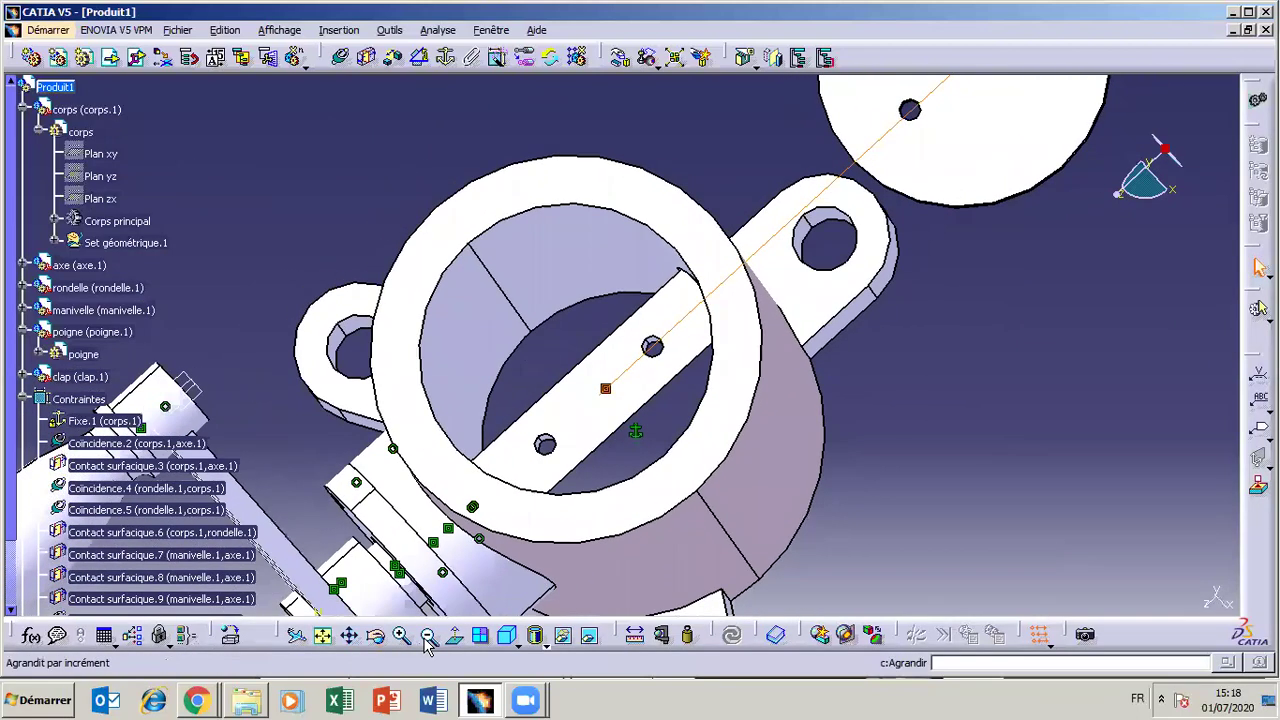
{"action": "left_click", "coordinate": [341, 59]}
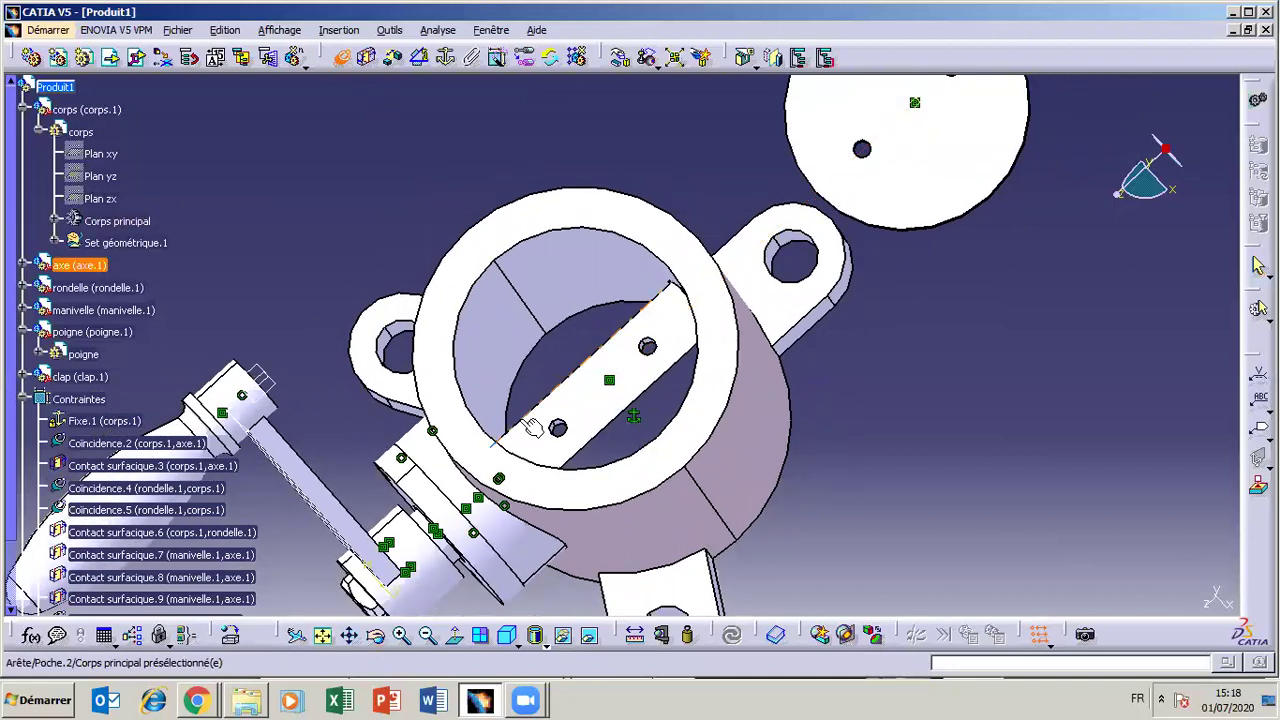
{"action": "left_click", "coordinate": [402, 634]}
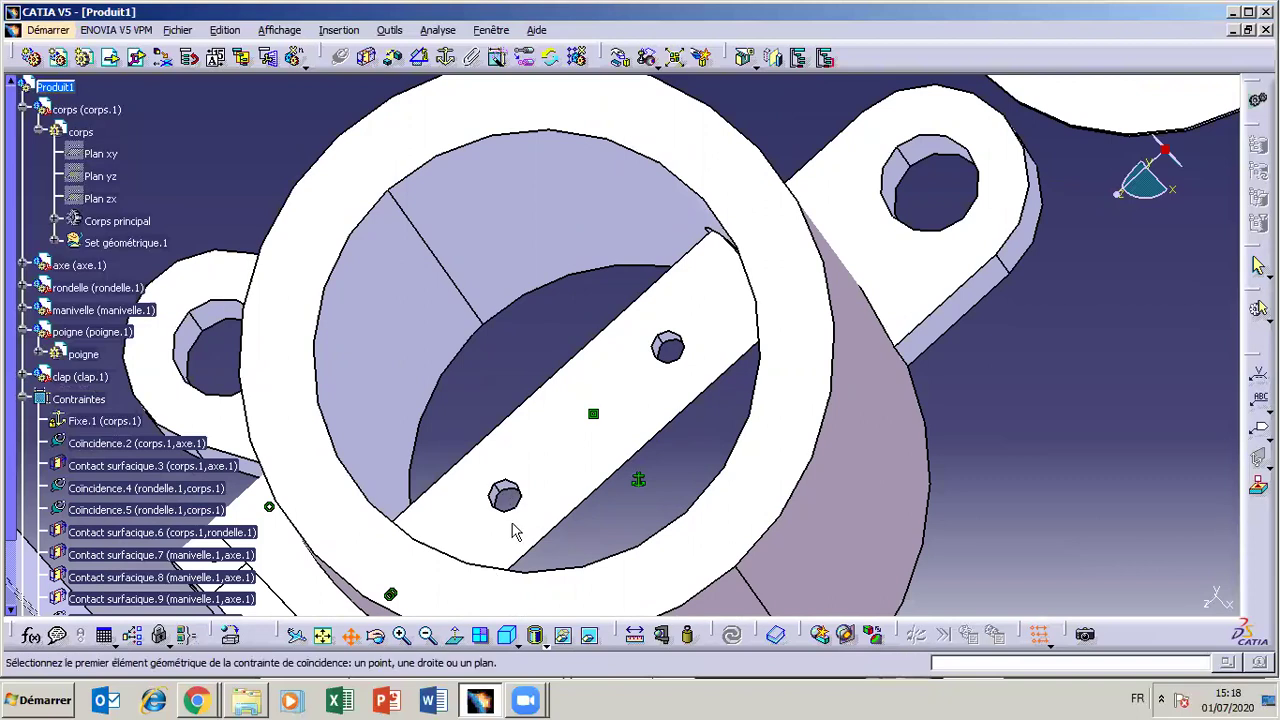
{"action": "middle_click_drag", "start_coordinate": [390, 610], "coordinate": [450, 565], "text": "ctrl"}
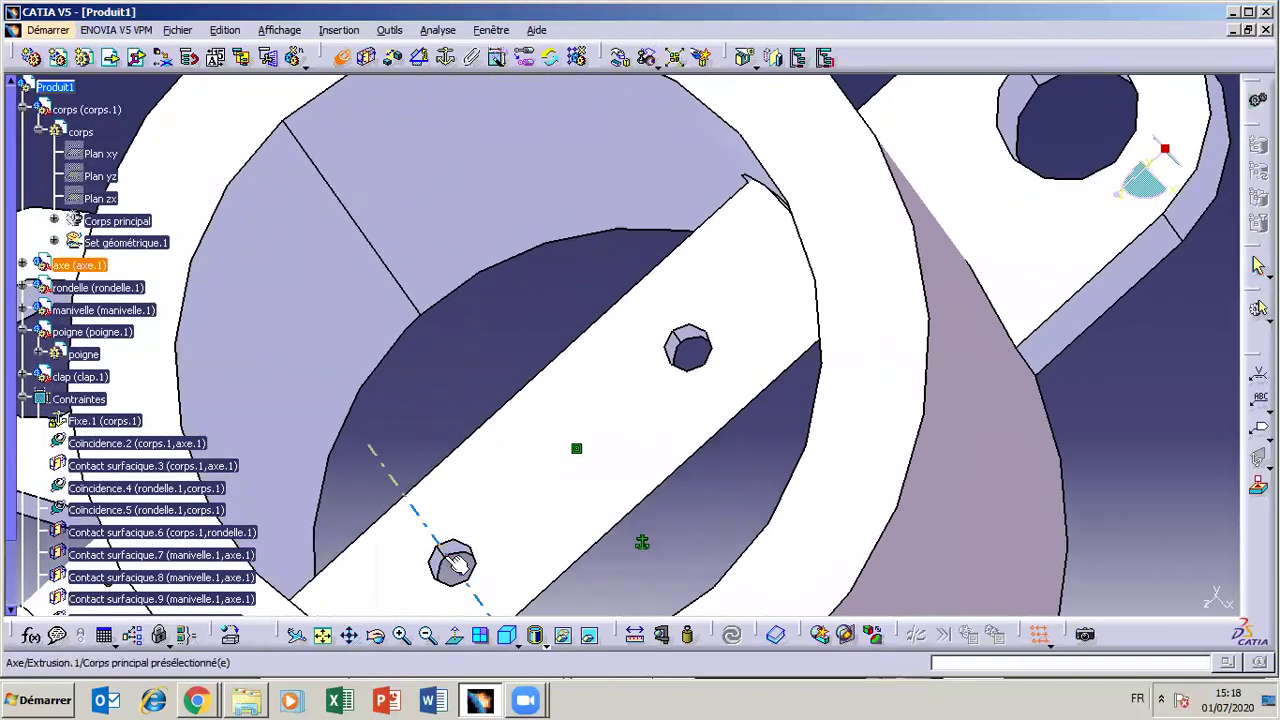
{"action": "left_click", "coordinate": [447, 557]}
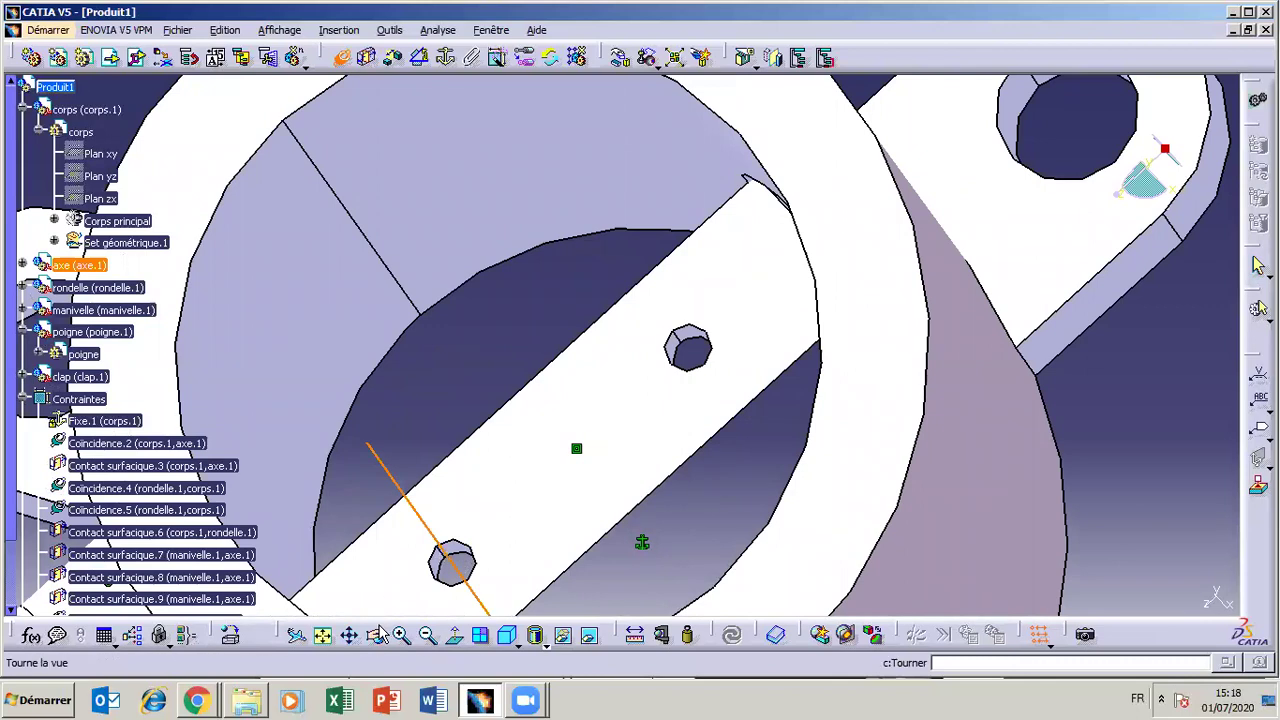
Complete the coincidence constraint with the axis of the corresponding clapet hole and update the assembly.
{"action": "middle_click_drag", "start_coordinate": [982, 250], "coordinate": [514, 646]}
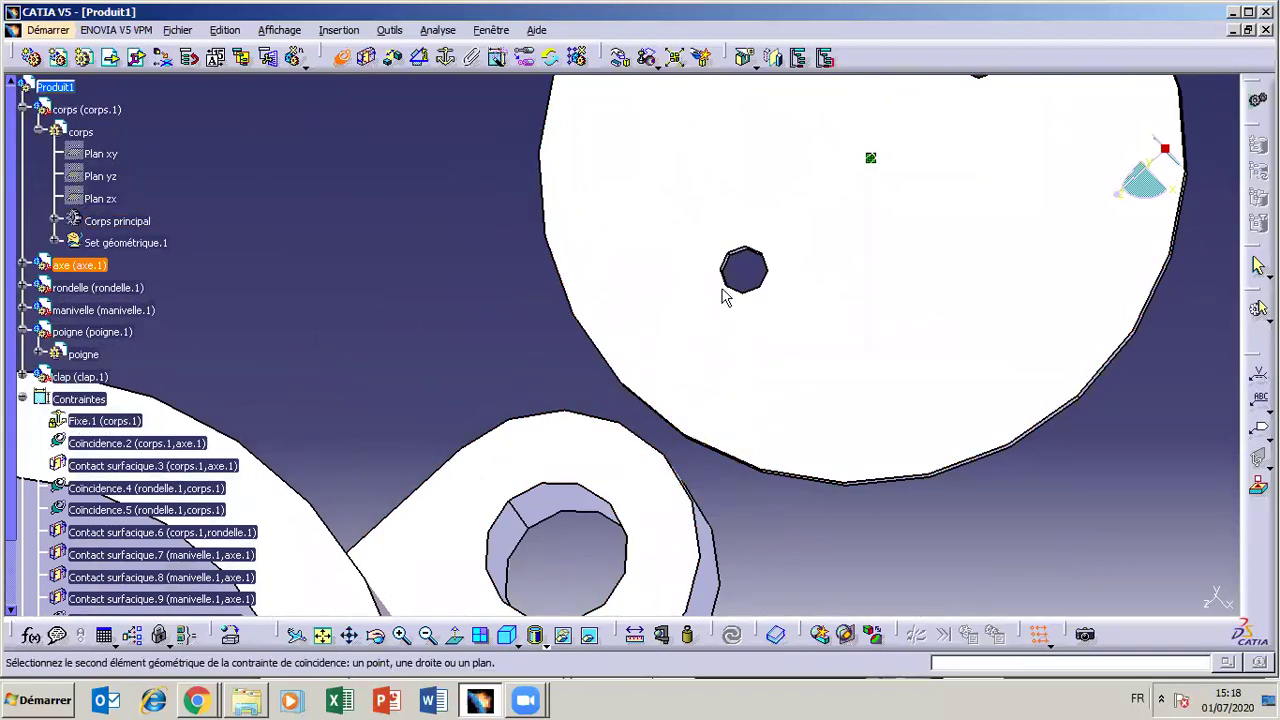
{"action": "left_click", "coordinate": [375, 637]}
{"action": "left_click_drag", "start_coordinate": [853, 386], "coordinate": [766, 262]}
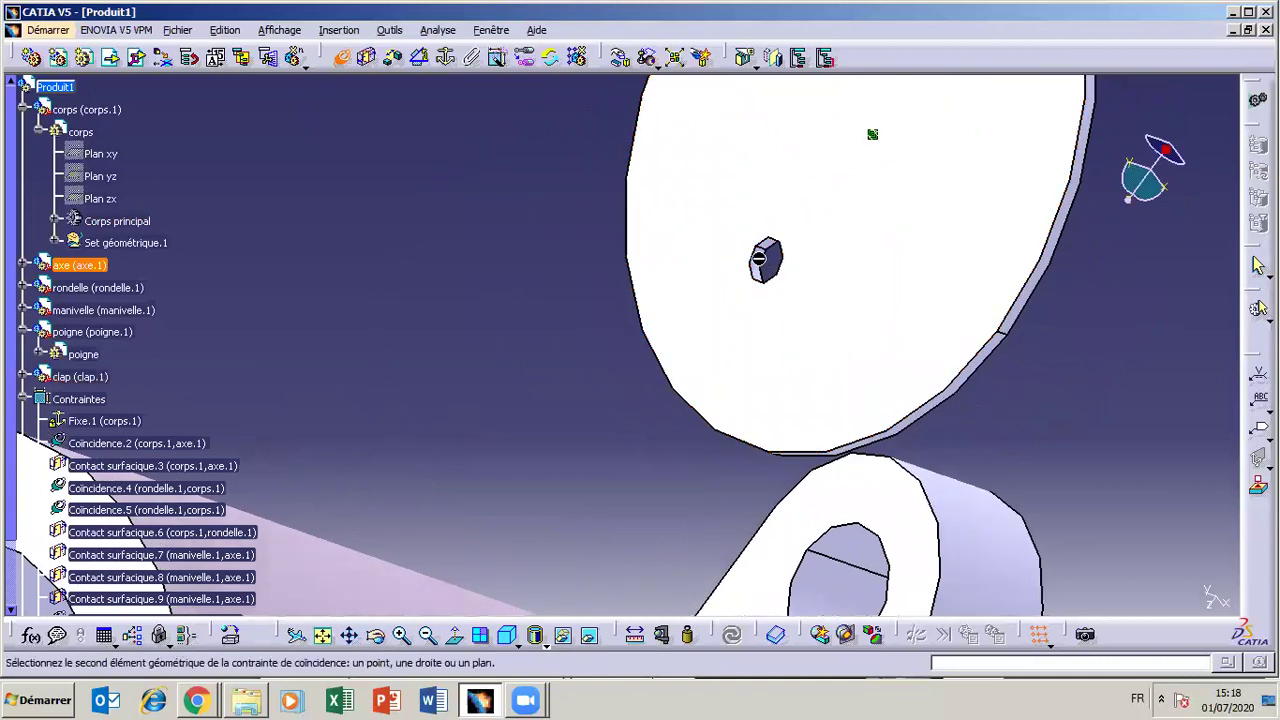
{"action": "left_click", "coordinate": [401, 636]}
{"action": "left_click", "coordinate": [350, 636]}
{"action": "left_click_drag", "start_coordinate": [978, 337], "coordinate": [837, 414]}
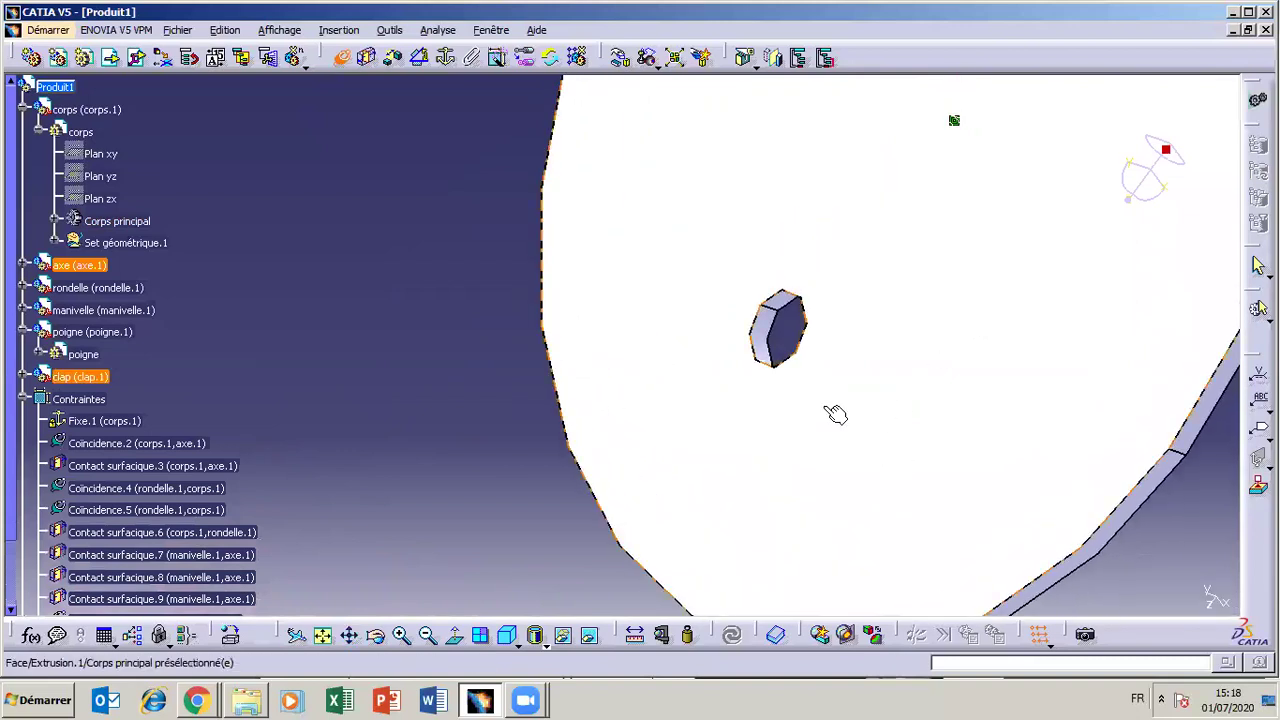
{"action": "left_click", "coordinate": [775, 325]}
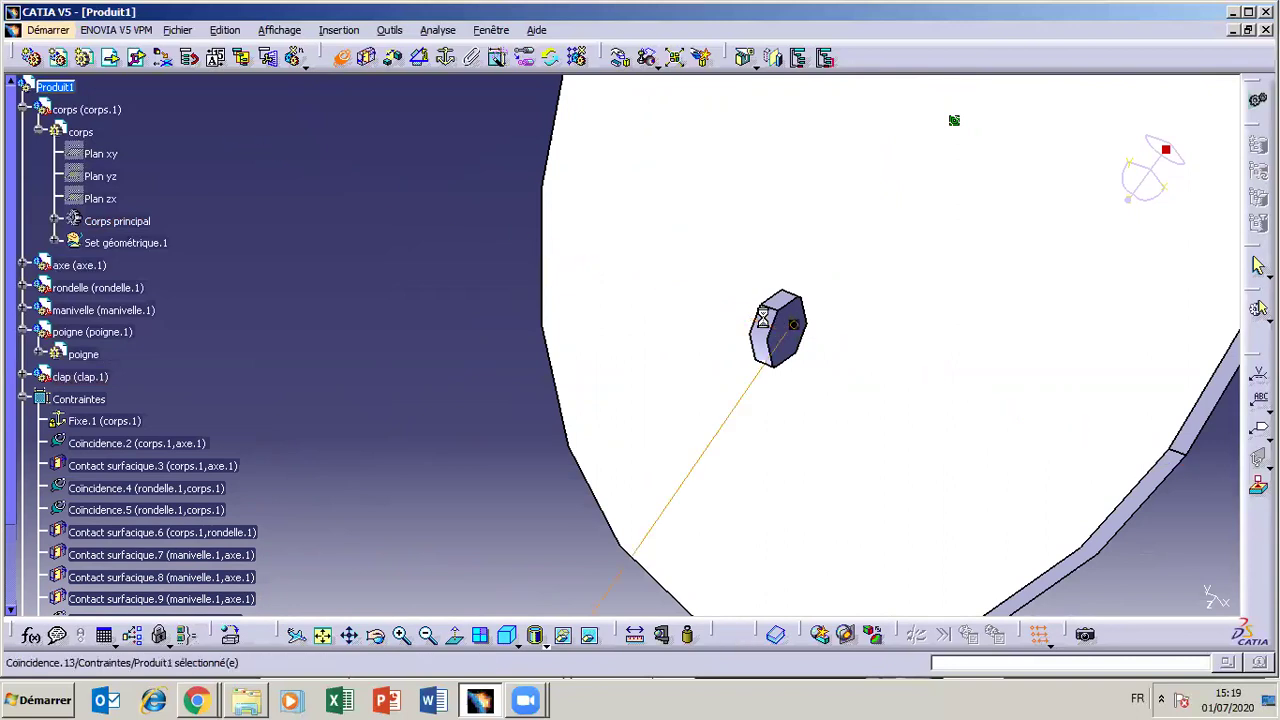
{"action": "left_click", "coordinate": [733, 636]}
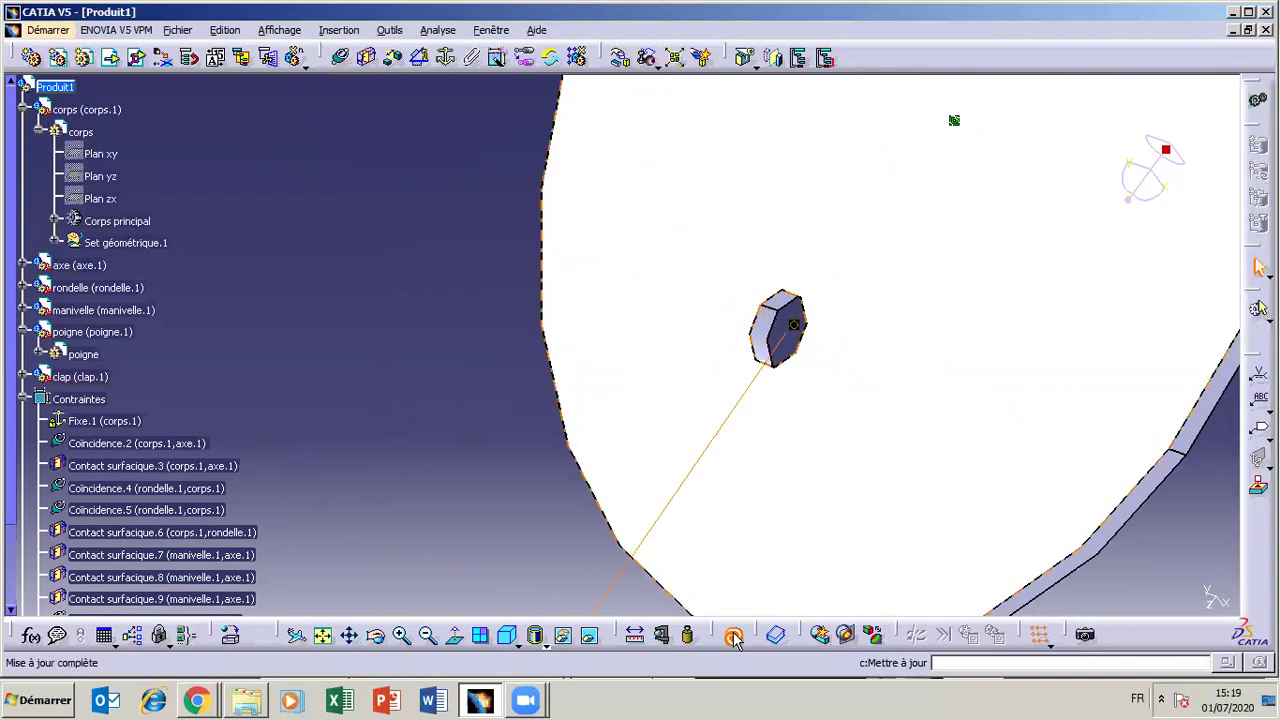
Examine the clapet's position inside the body and its hole alignment with the axe.
{"action": "left_click", "coordinate": [428, 637]}
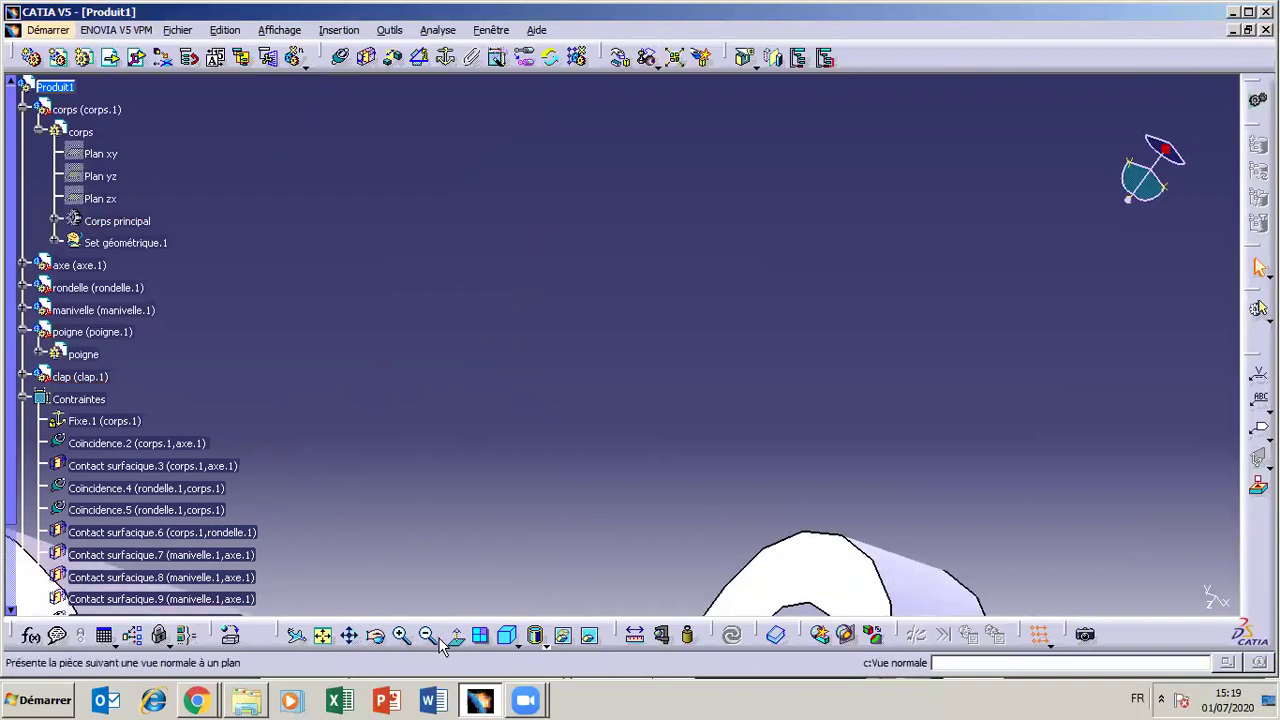
{"action": "left_click", "coordinate": [430, 637]}
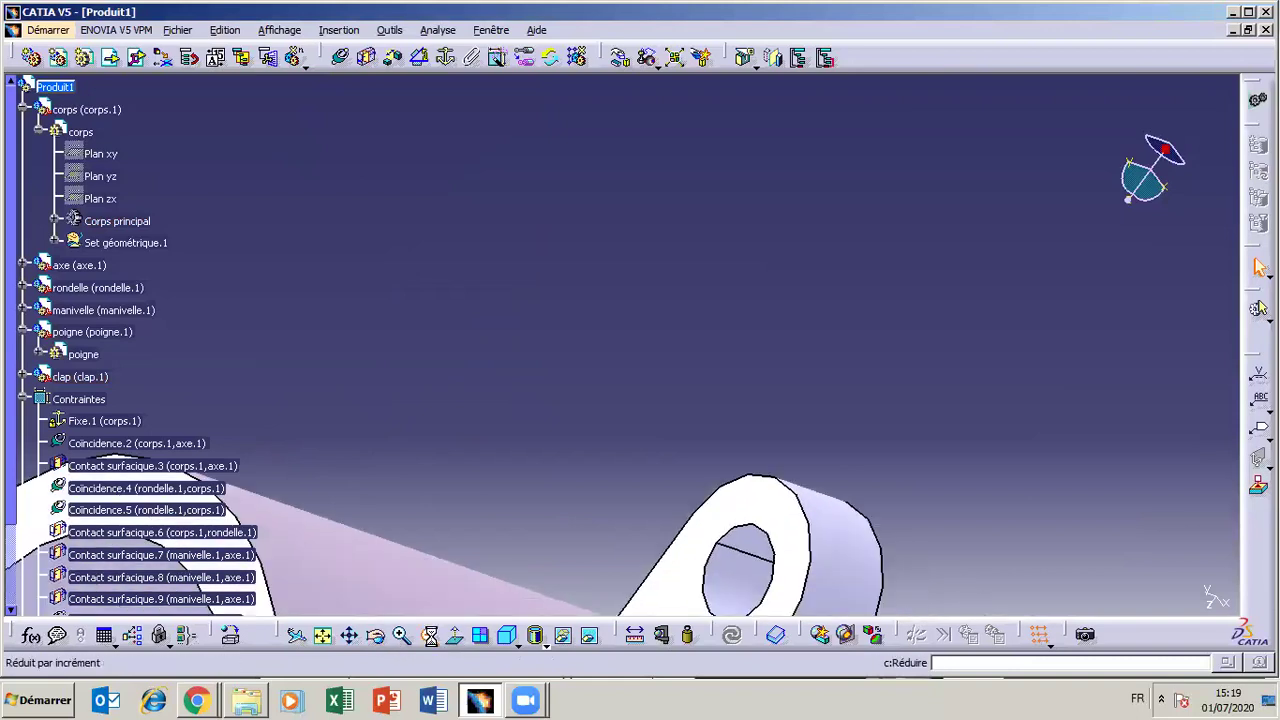
{"action": "mouse_move", "coordinate": [614, 349]}
{"action": "middle_mouse_down"}
{"action": "mouse_move", "coordinate": [618, 362]}
{"action": "mouse_move", "coordinate": [620, 346]}
{"action": "middle_mouse_up"}
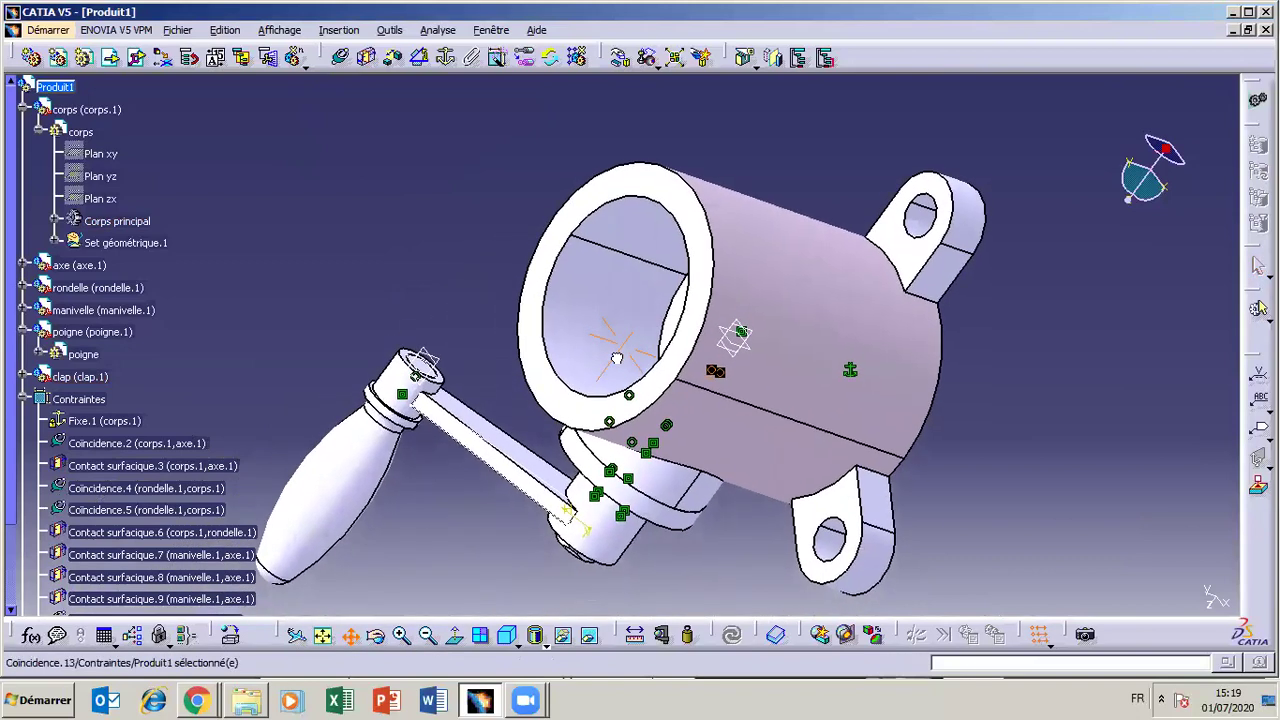
{"action": "left_click", "coordinate": [378, 640]}
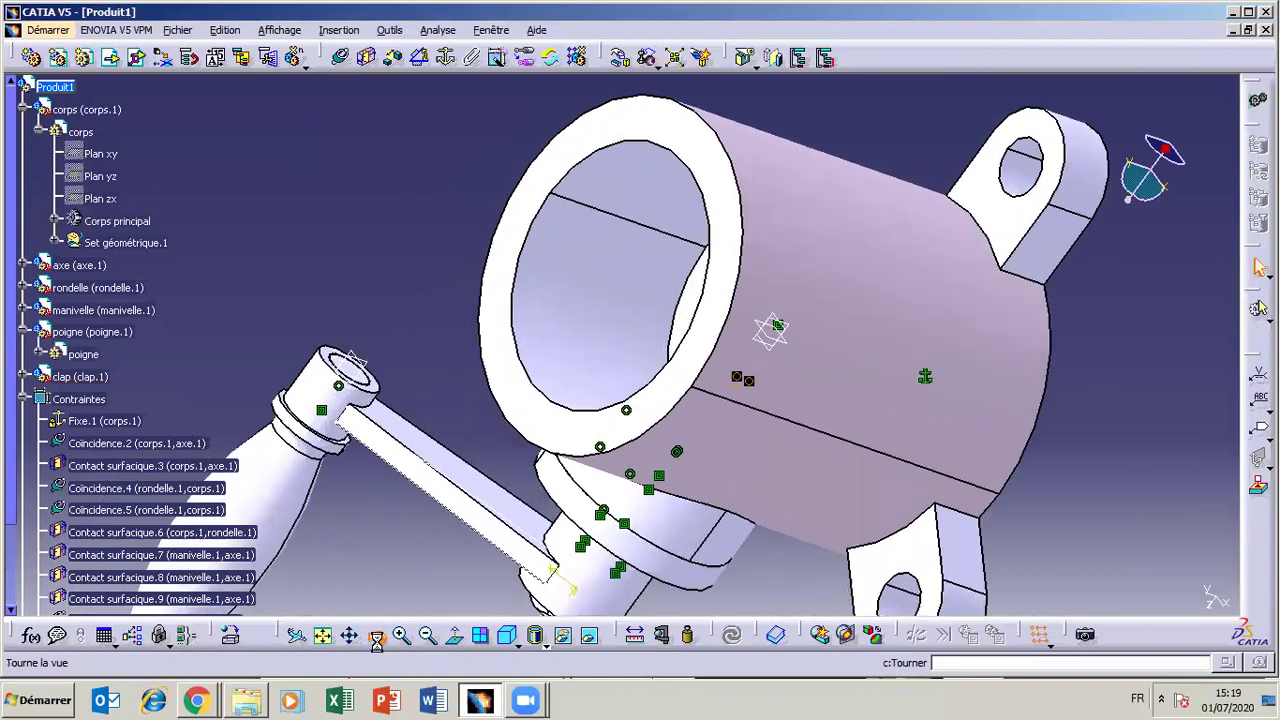
{"action": "left_click_drag", "start_coordinate": [722, 313], "coordinate": [835, 442]}
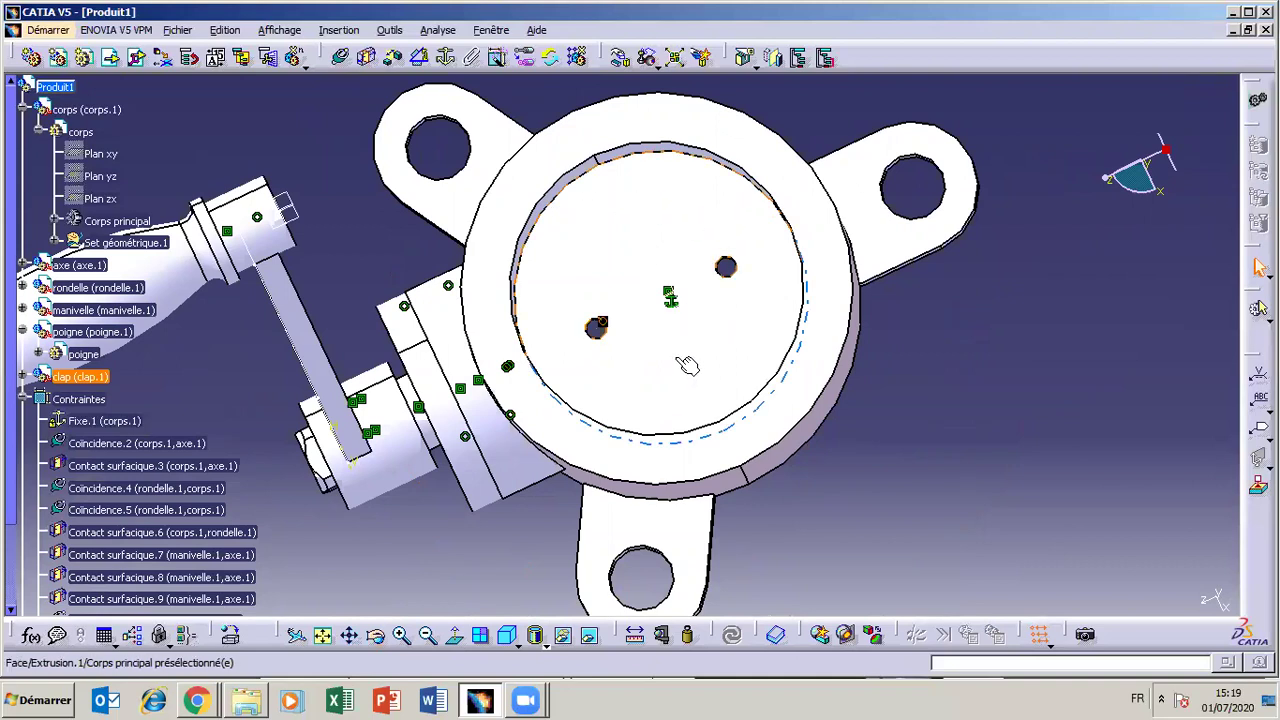
{"action": "left_click", "coordinate": [593, 338]}
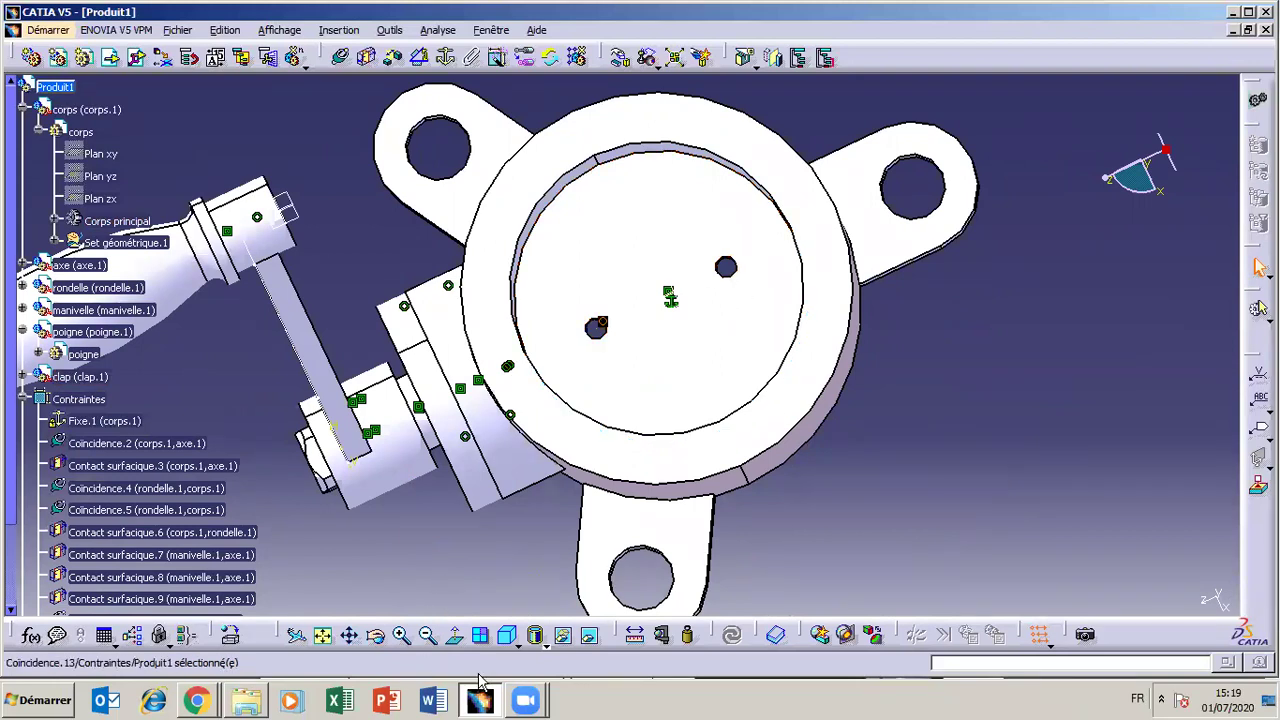
Switch to the PDF tutorial in Chrome and read sections 11 to 13 on the clapet, exploded view and collision analysis.
{"action": "left_click", "coordinate": [480, 703]}
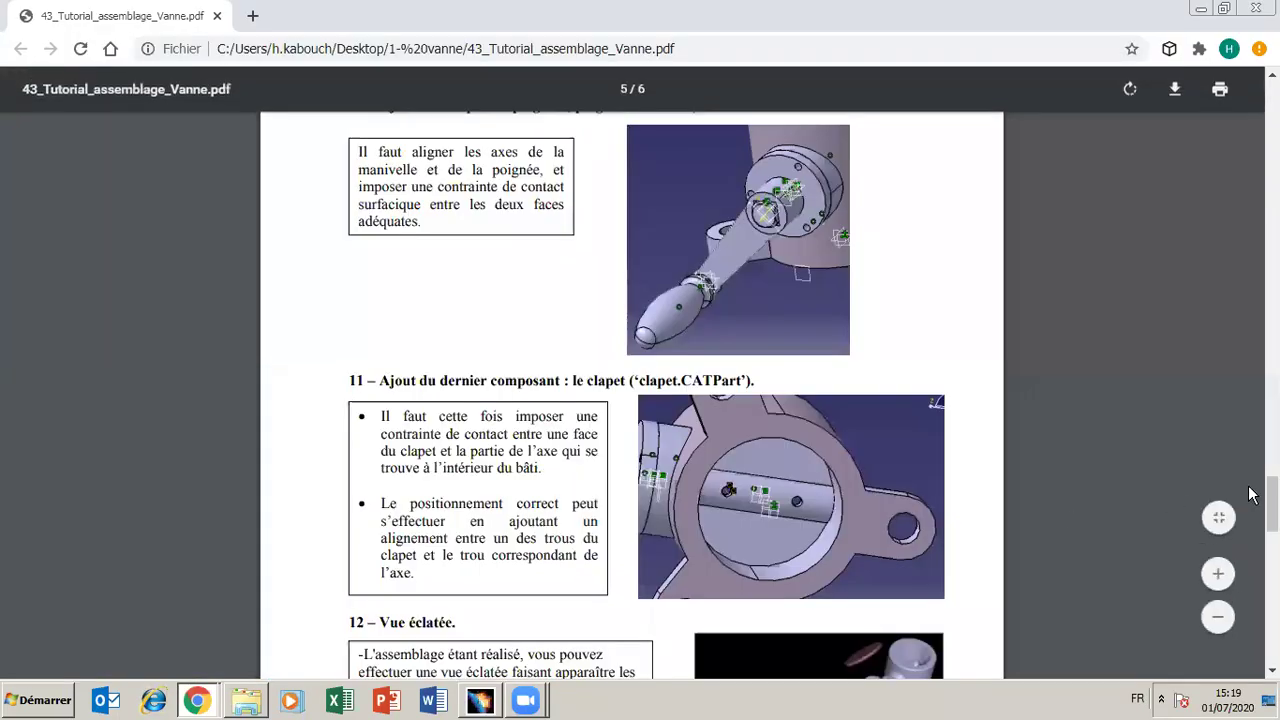
{"action": "scroll", "coordinate": [640, 400], "scroll_direction": "down", "scroll_amount": 4}
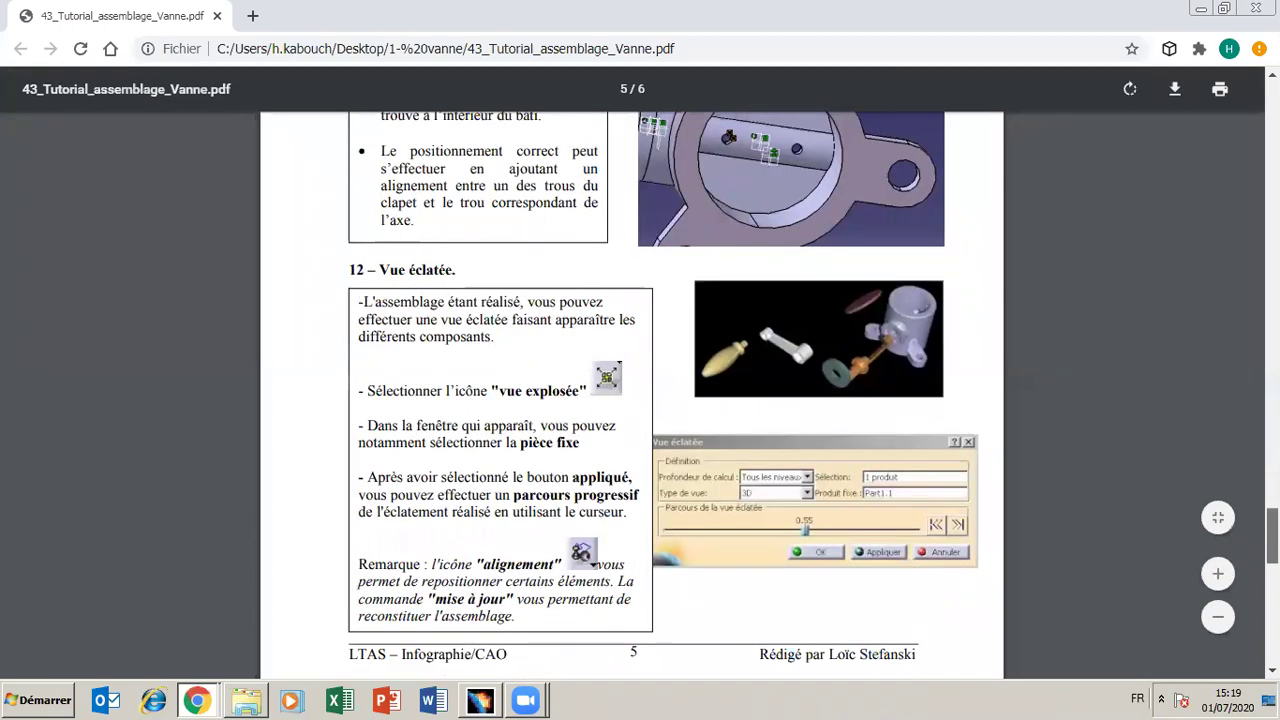
{"action": "scroll", "coordinate": [630, 395], "scroll_direction": "down", "scroll_amount": 1}
{"action": "scroll", "coordinate": [630, 395], "scroll_direction": "up", "scroll_amount": 2}
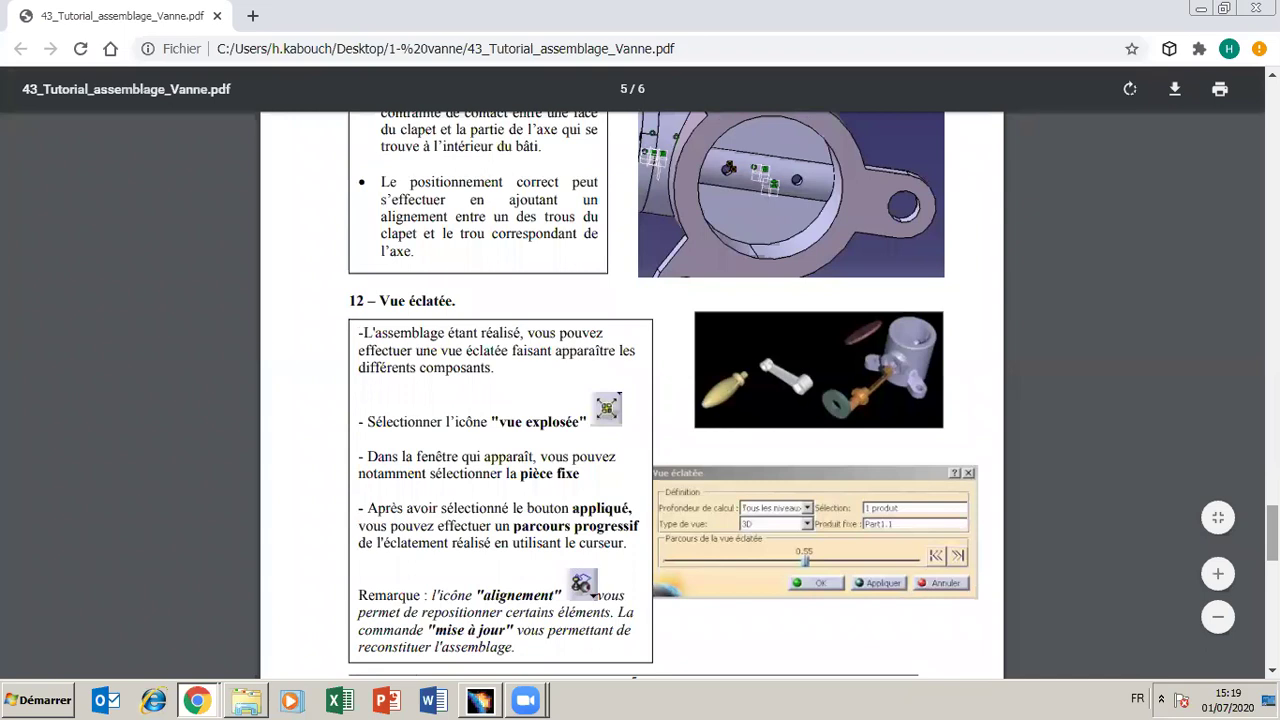
{"action": "scroll", "coordinate": [630, 395], "scroll_direction": "down", "scroll_amount": 3}
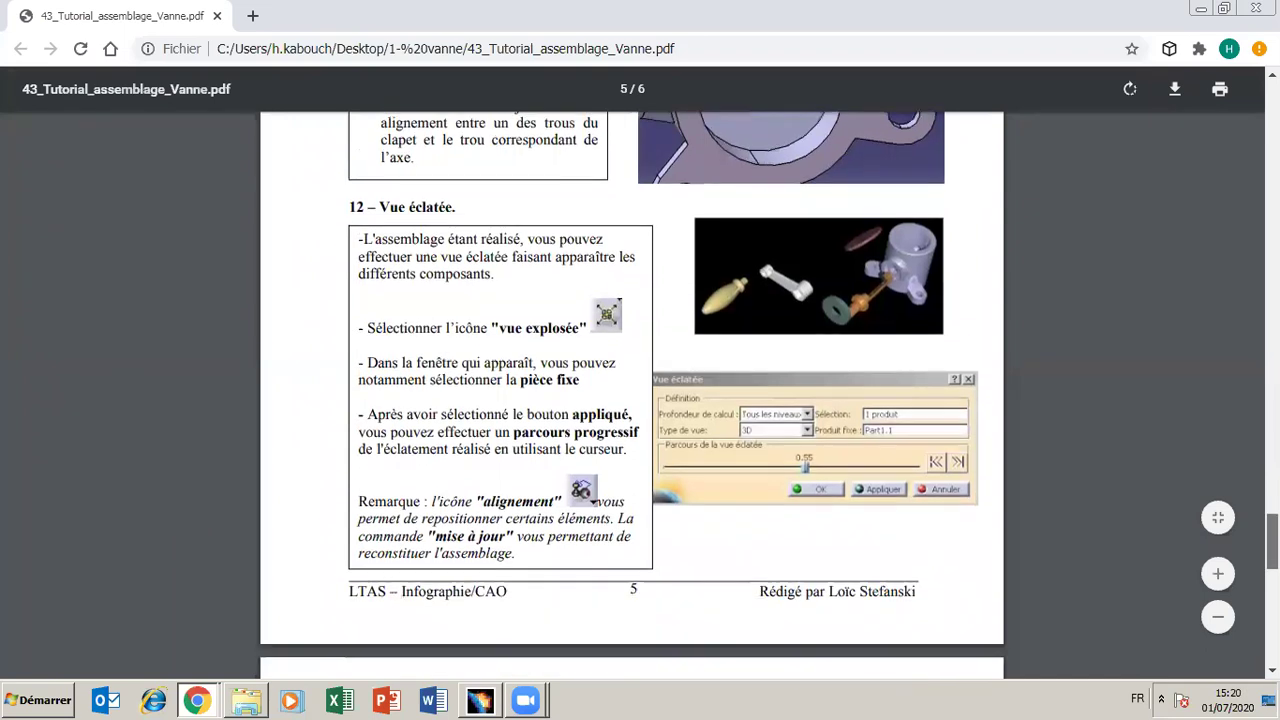
{"action": "scroll", "coordinate": [630, 395], "scroll_direction": "down", "scroll_amount": 10}
{"action": "scroll", "coordinate": [630, 395], "scroll_direction": "up", "scroll_amount": 3}
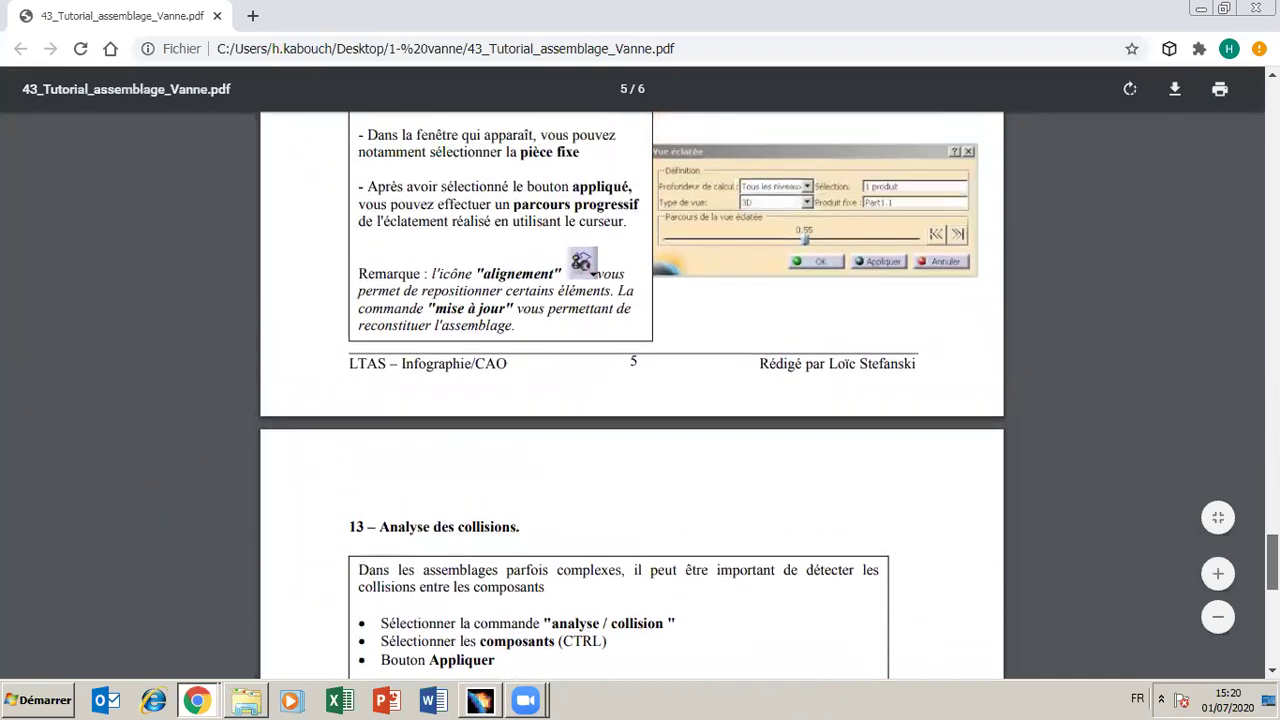
{"action": "scroll", "coordinate": [493, 609], "scroll_direction": "up", "scroll_amount": 10}
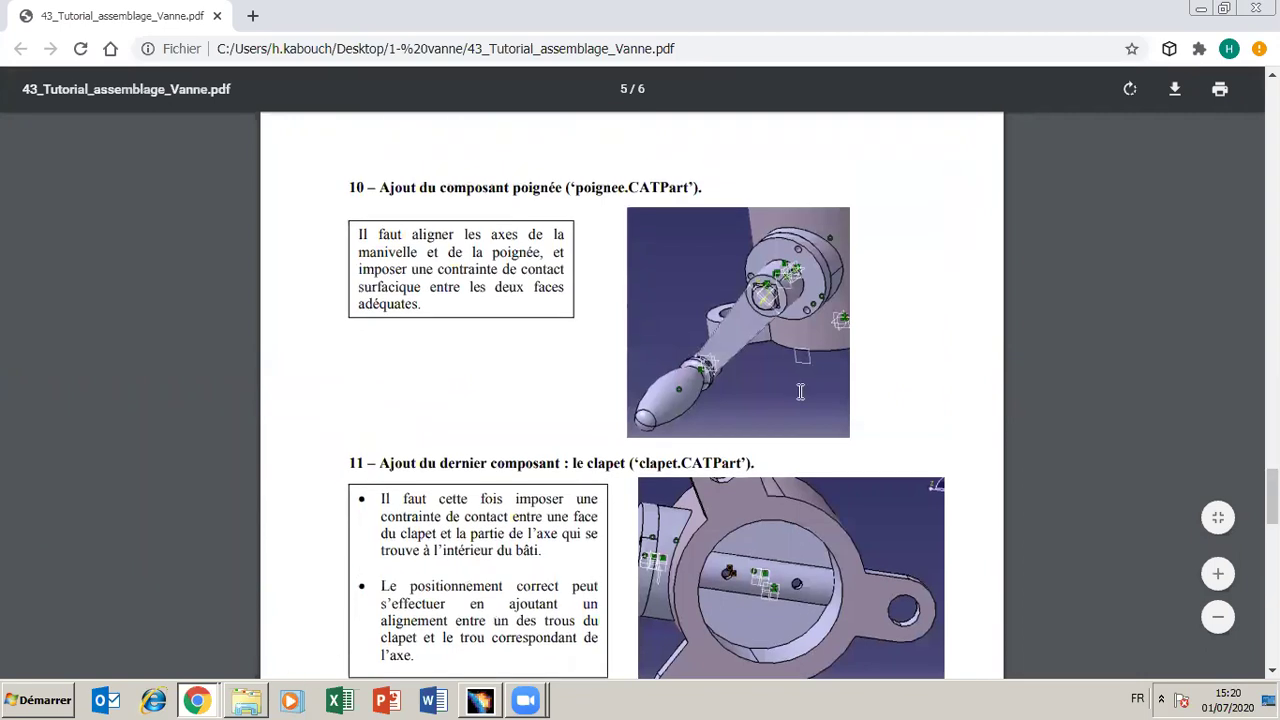
Switch back to CATIA and activate the corps part for editing in Part Design.
{"action": "left_click", "coordinate": [480, 702]}
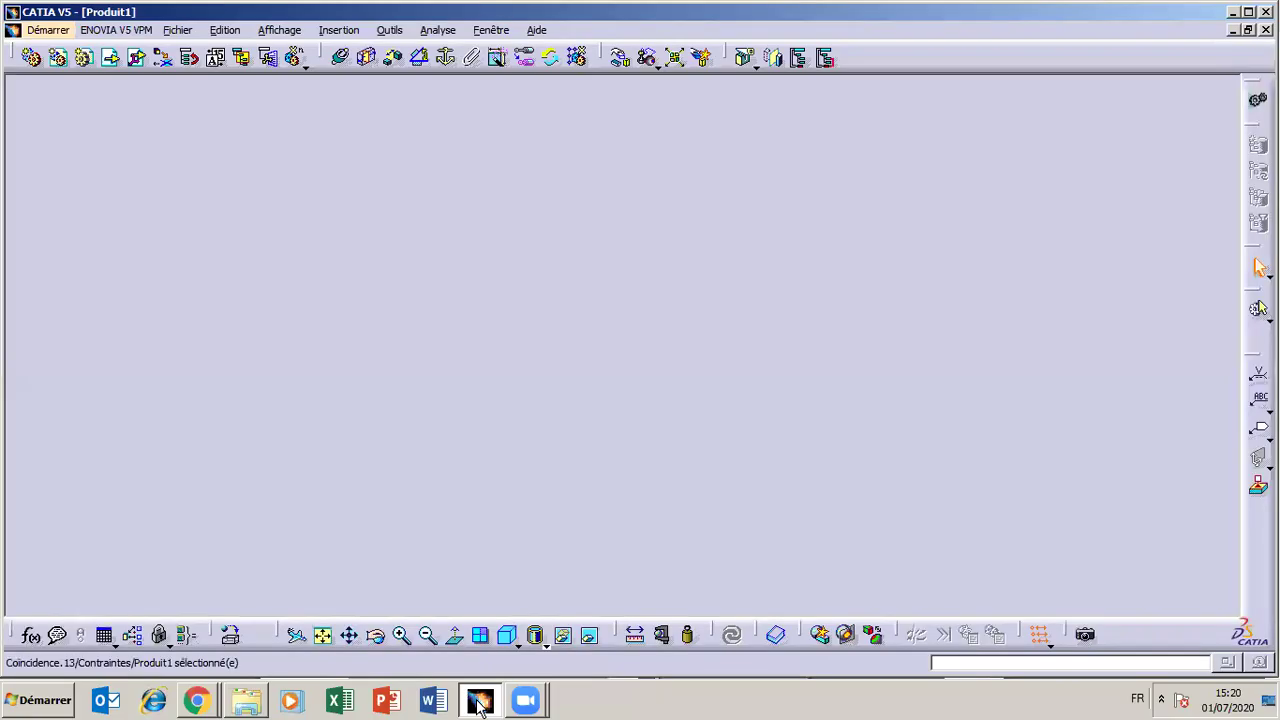
{"action": "left_click", "coordinate": [427, 635]}
{"action": "left_click", "coordinate": [376, 636]}
{"action": "left_click_drag", "start_coordinate": [562, 518], "coordinate": [518, 402]}
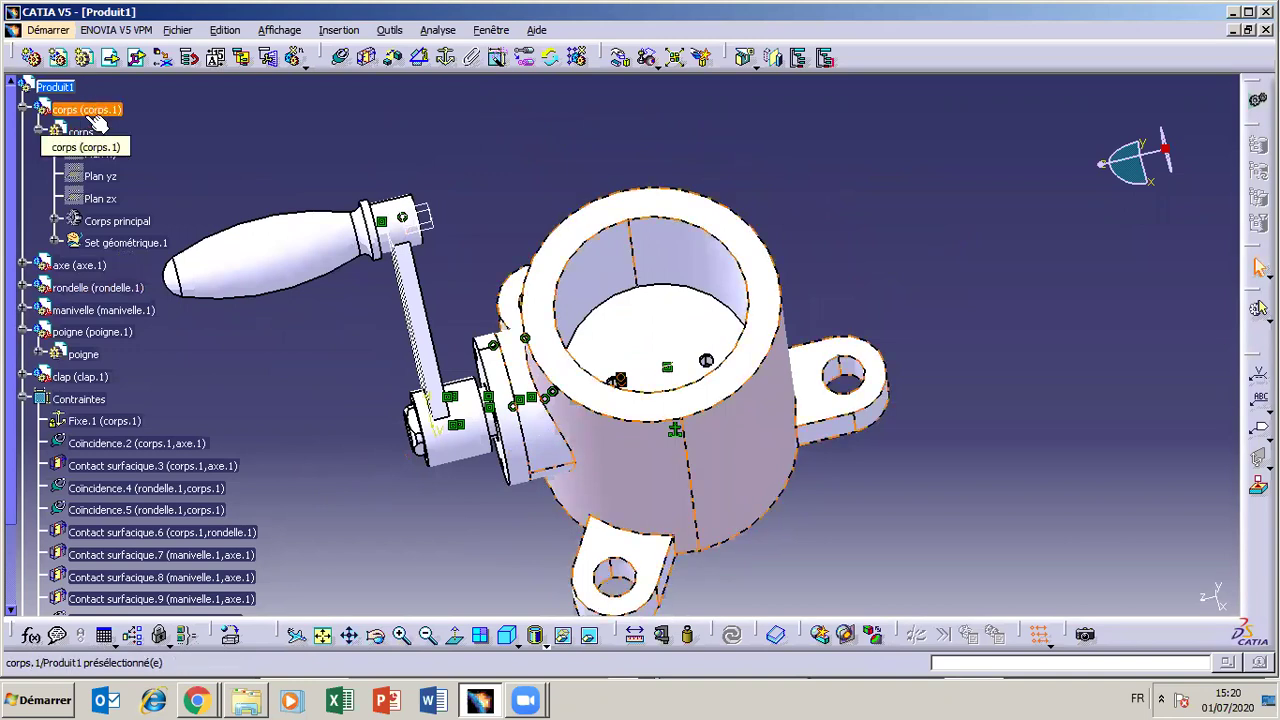
{"action": "double_click", "coordinate": [88, 110]}
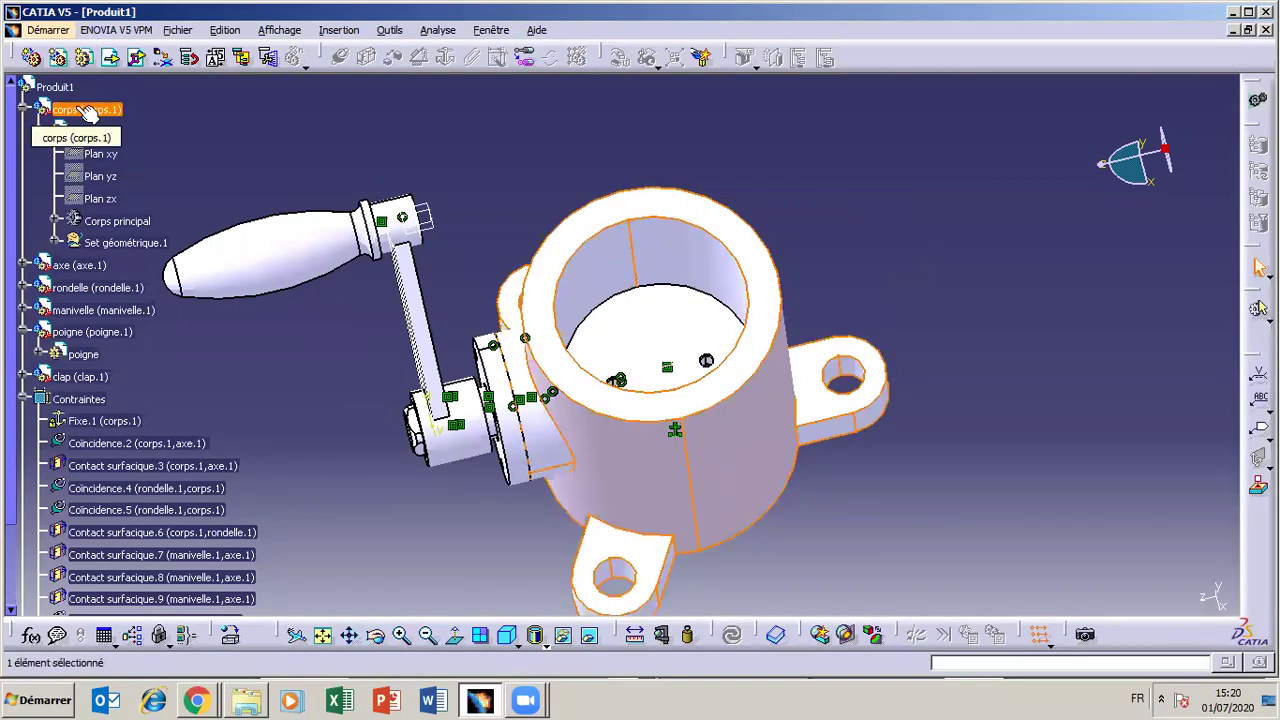
{"action": "double_click", "coordinate": [88, 110]}
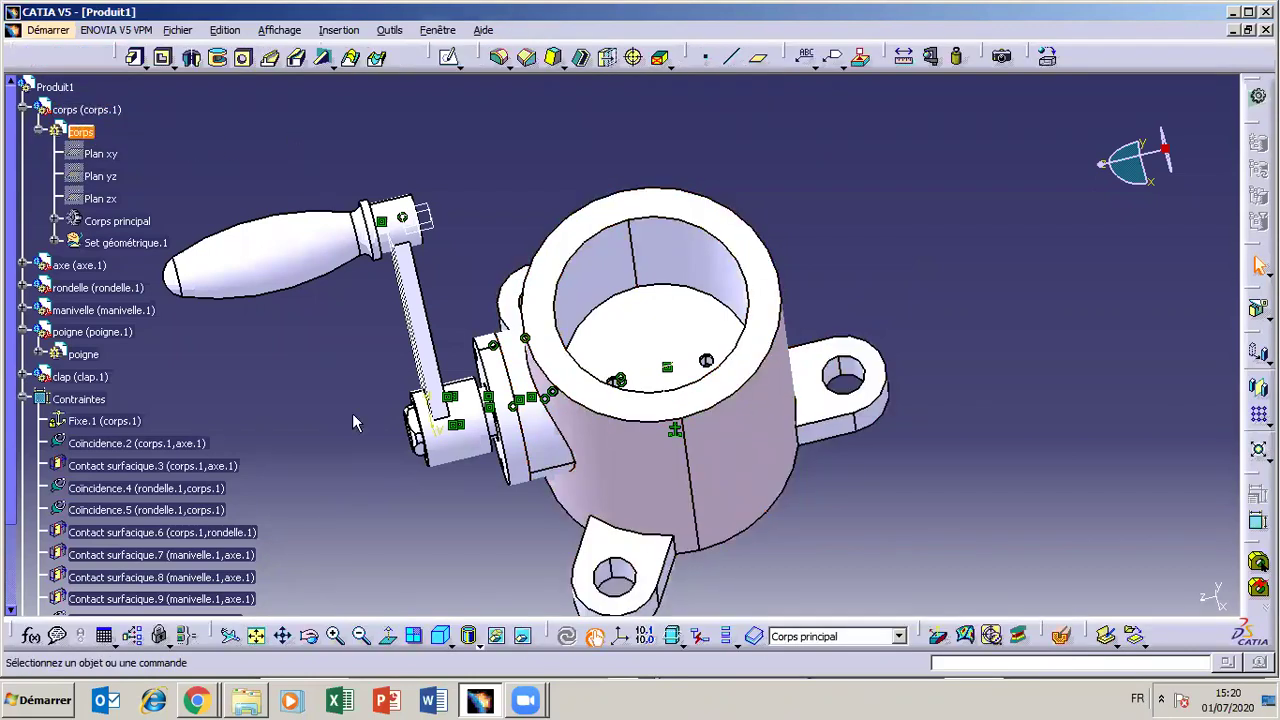
{"action": "left_click", "coordinate": [361, 636]}
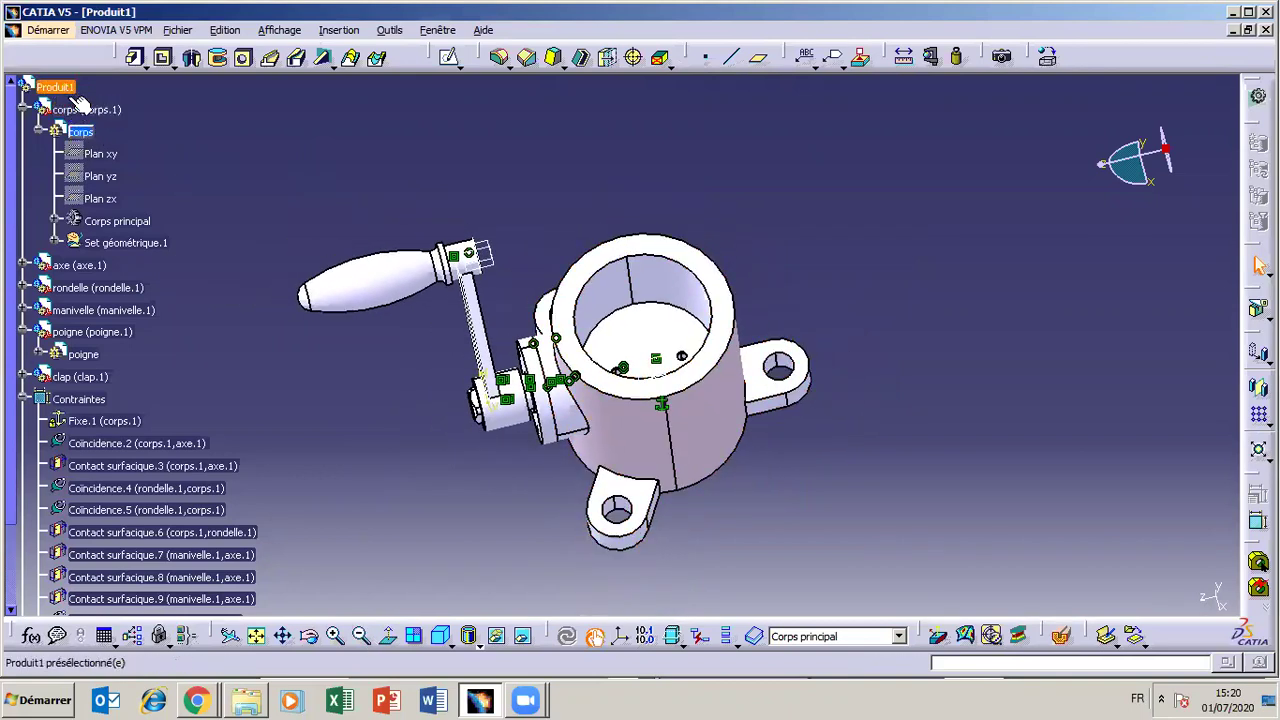
{"action": "double_click", "coordinate": [79, 131]}
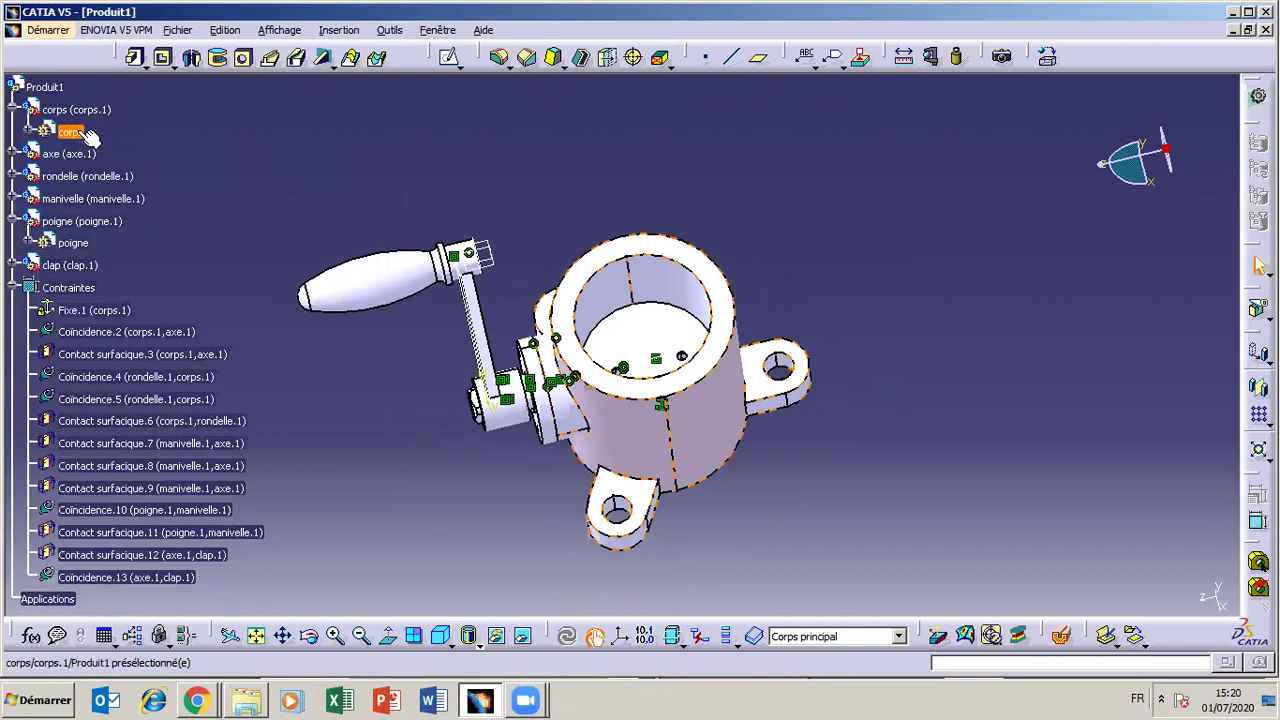
{"action": "right_click", "coordinate": [81, 131]}
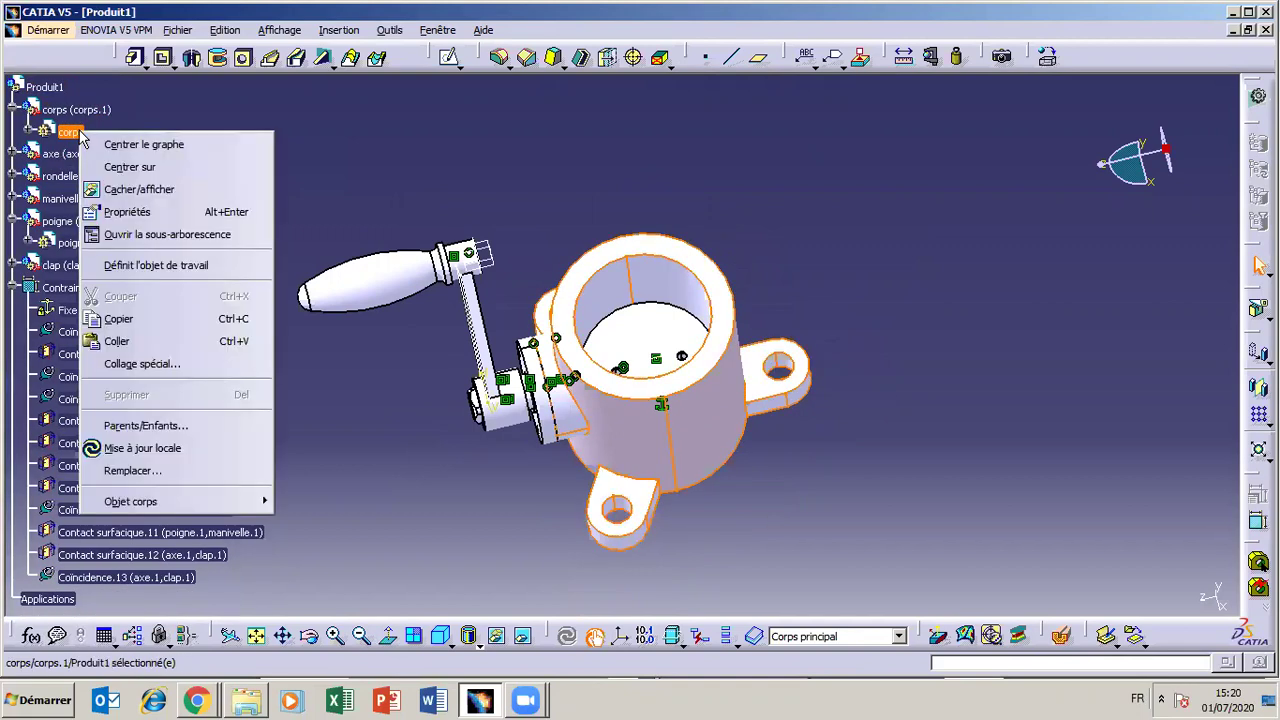
{"action": "left_click", "coordinate": [131, 216]}
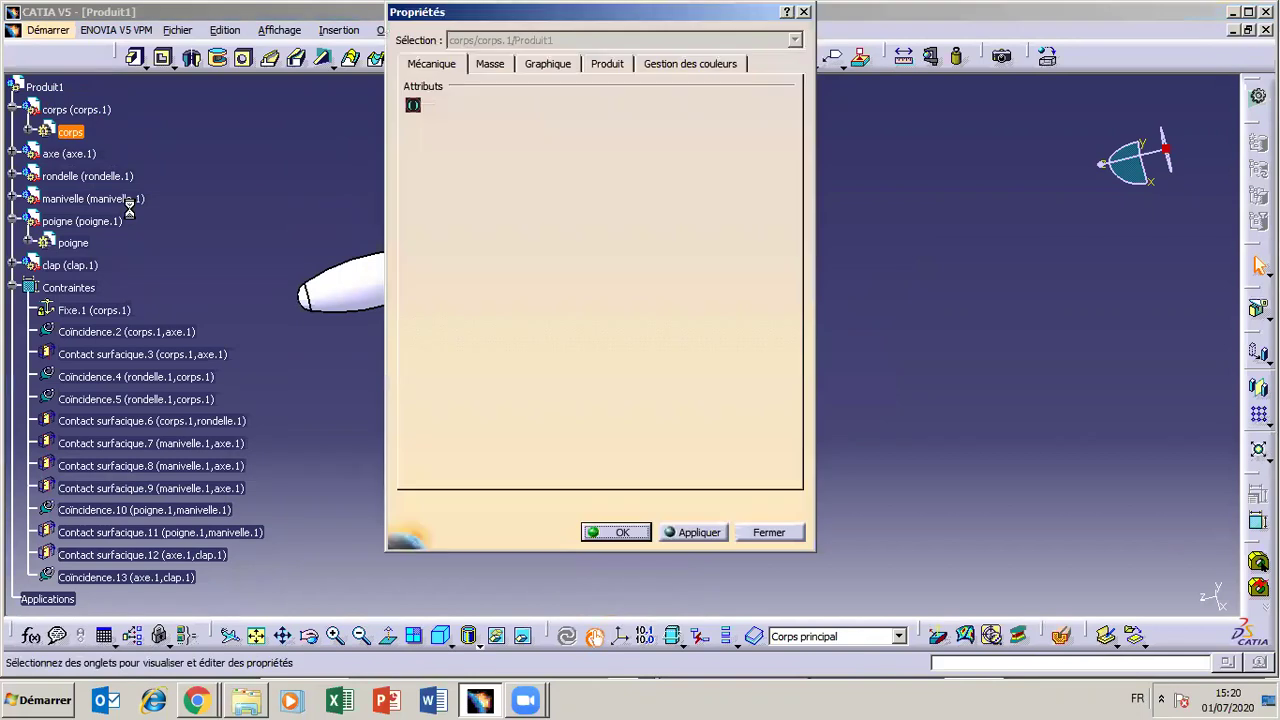
{"action": "left_click", "coordinate": [548, 64]}
{"action": "left_click", "coordinate": [768, 532]}
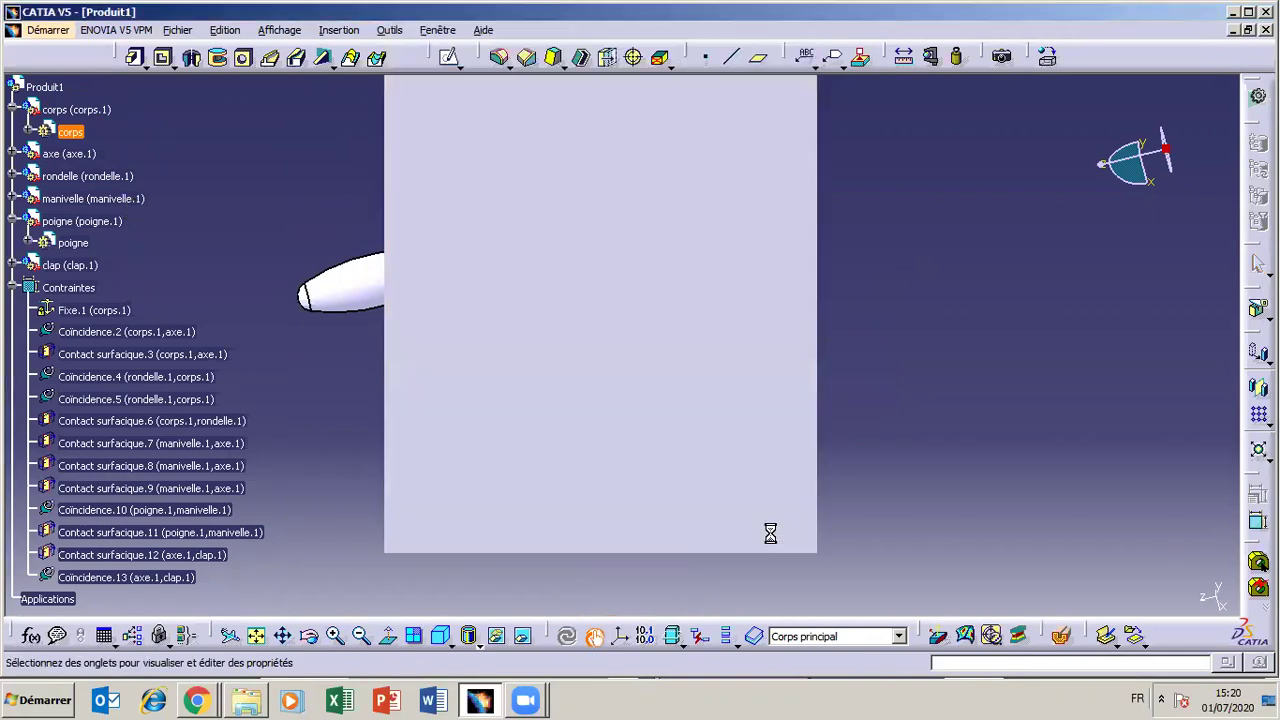
Expand the corps part in the specification tree to list its planes and main body.
{"action": "left_click", "coordinate": [30, 133]}
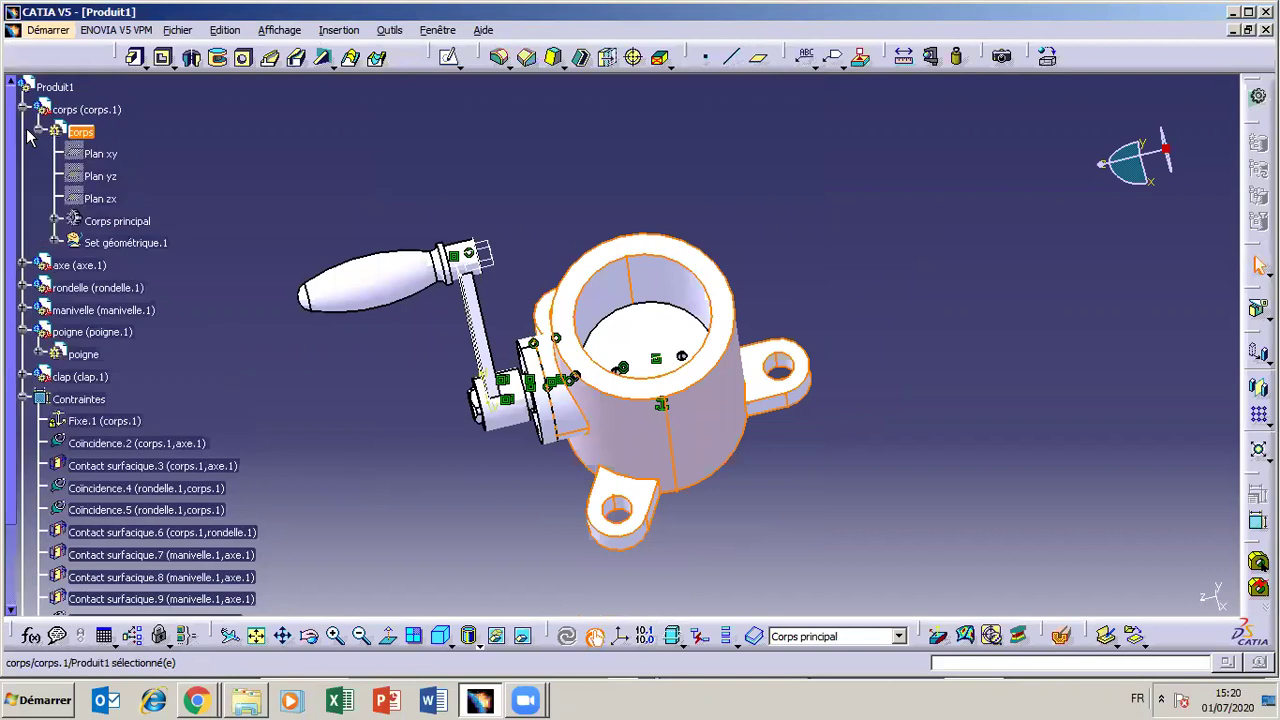
{"action": "right_click", "coordinate": [84, 133]}
{"action": "left_click", "coordinate": [136, 214]}
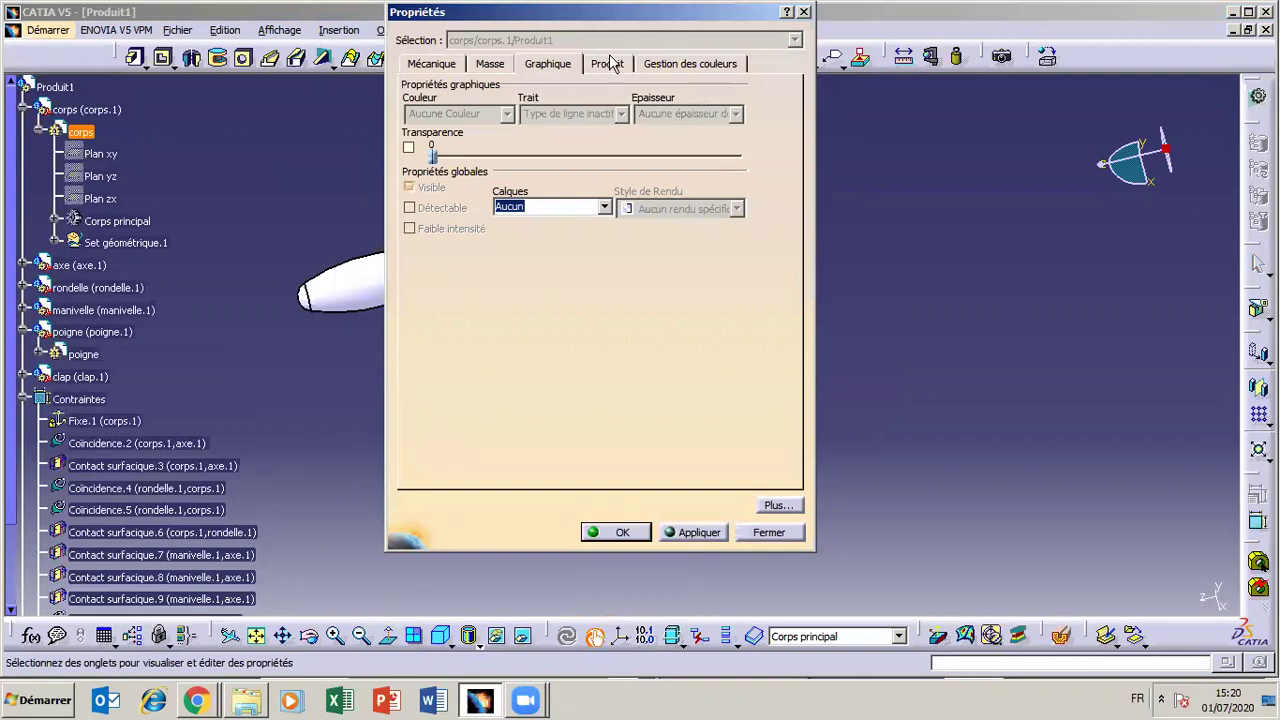
{"action": "left_click", "coordinate": [606, 63]}
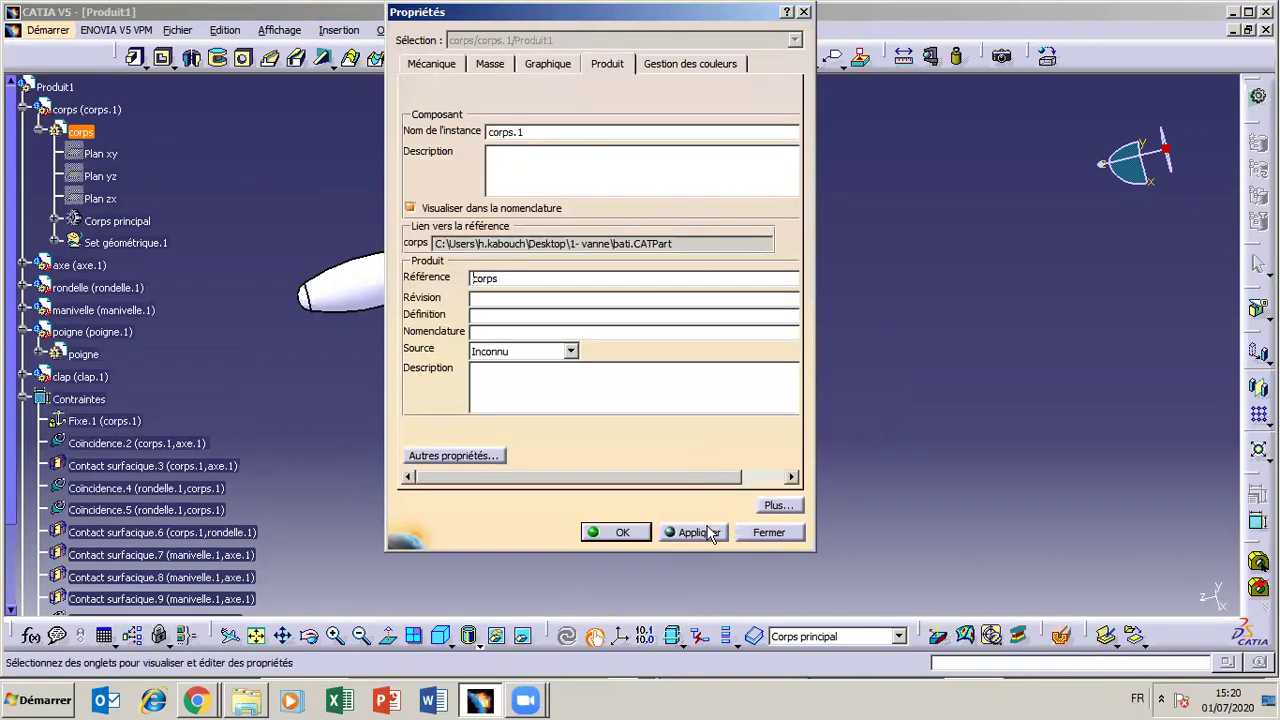
{"action": "left_click", "coordinate": [755, 537]}
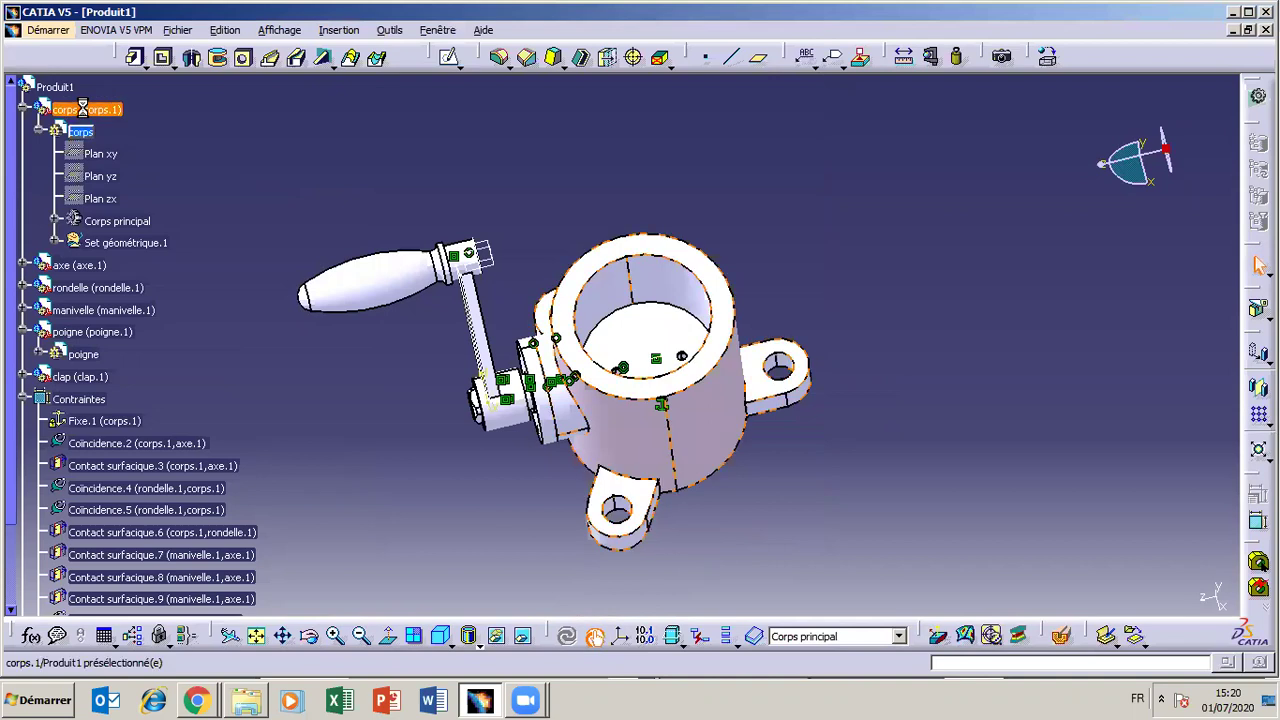
Set the fill colour of the corps part's main body (Corps principal) to red in its graphic properties.
{"action": "right_click", "coordinate": [132, 222]}
{"action": "left_click", "coordinate": [182, 304]}
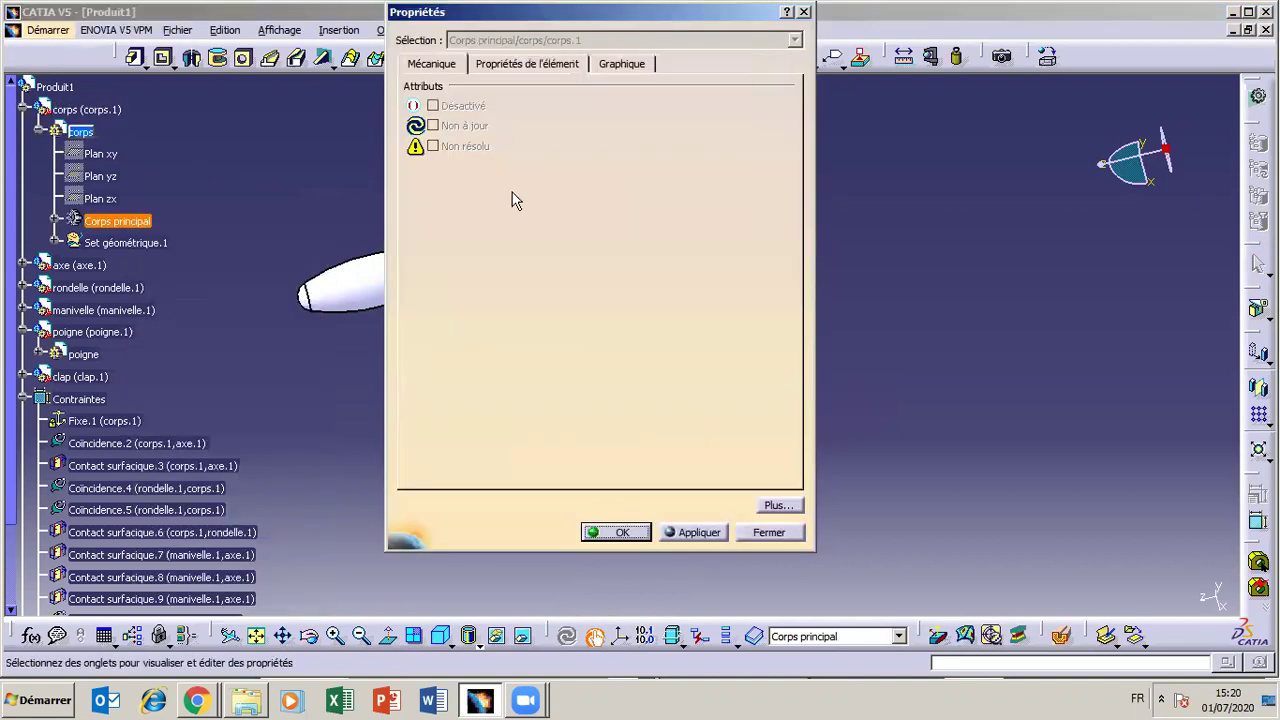
{"action": "left_click", "coordinate": [621, 64]}
{"action": "left_click", "coordinate": [506, 117]}
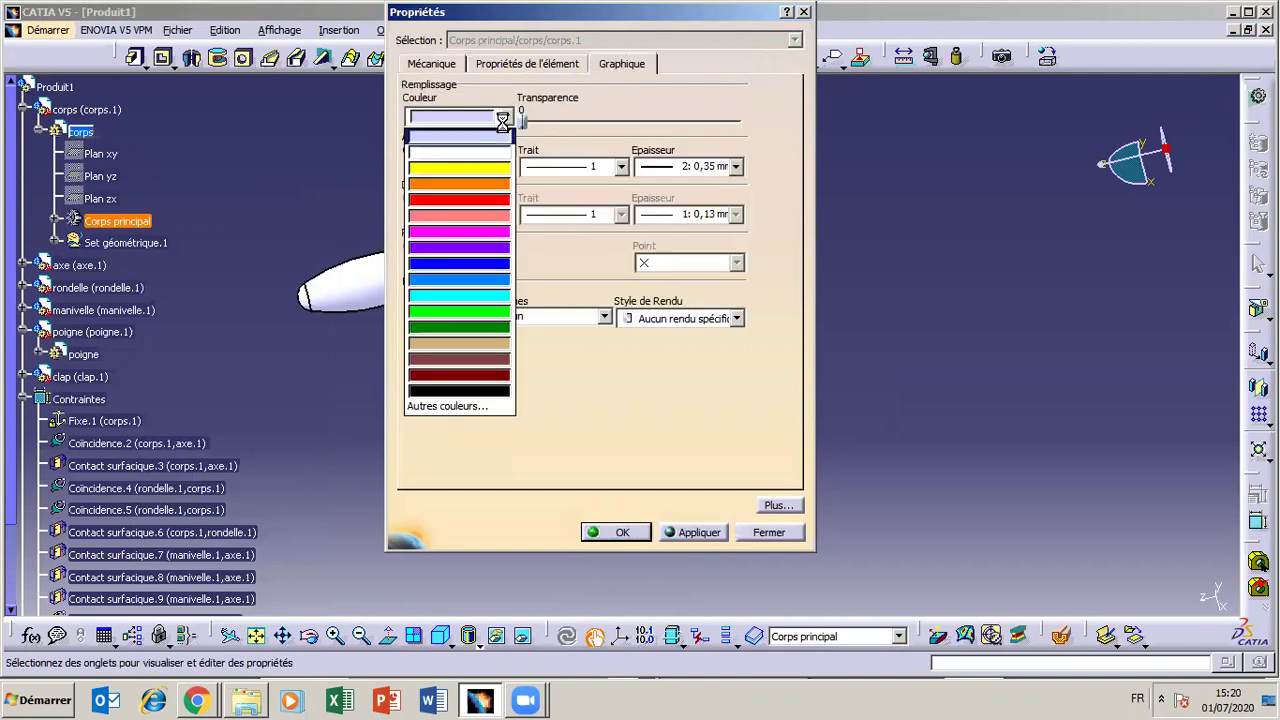
{"action": "left_click", "coordinate": [484, 199]}
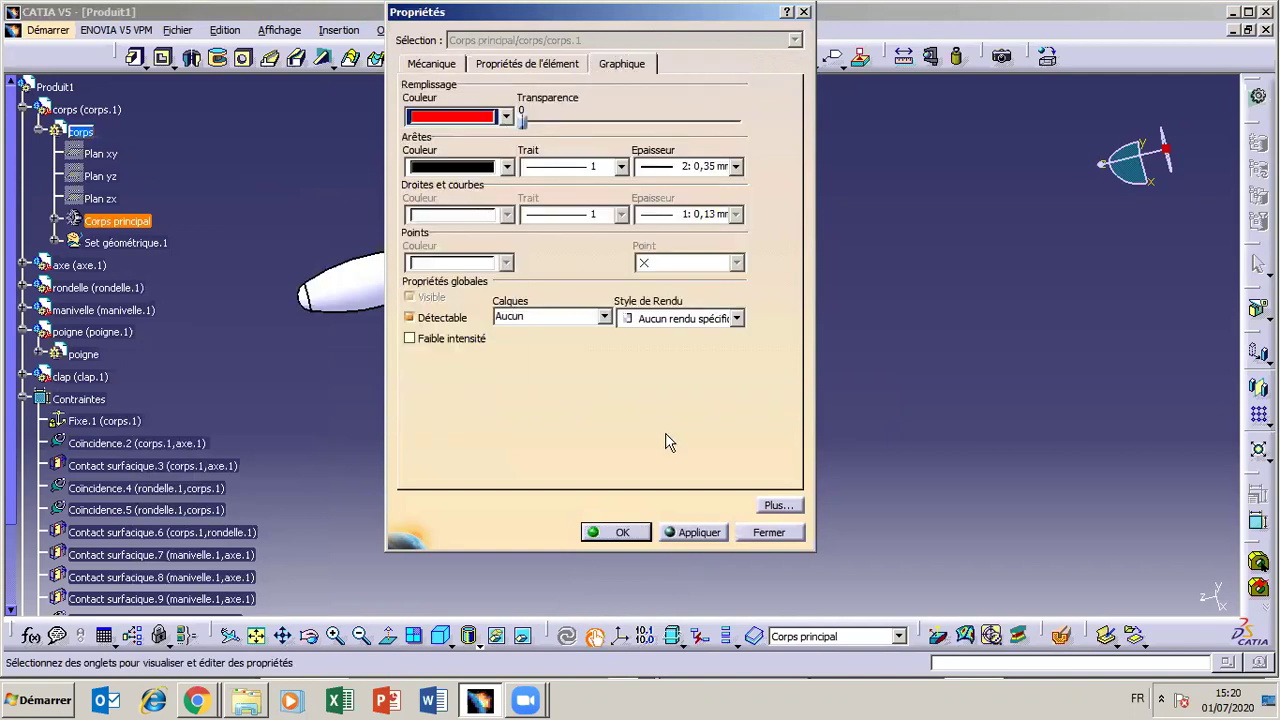
{"action": "left_click", "coordinate": [636, 538]}
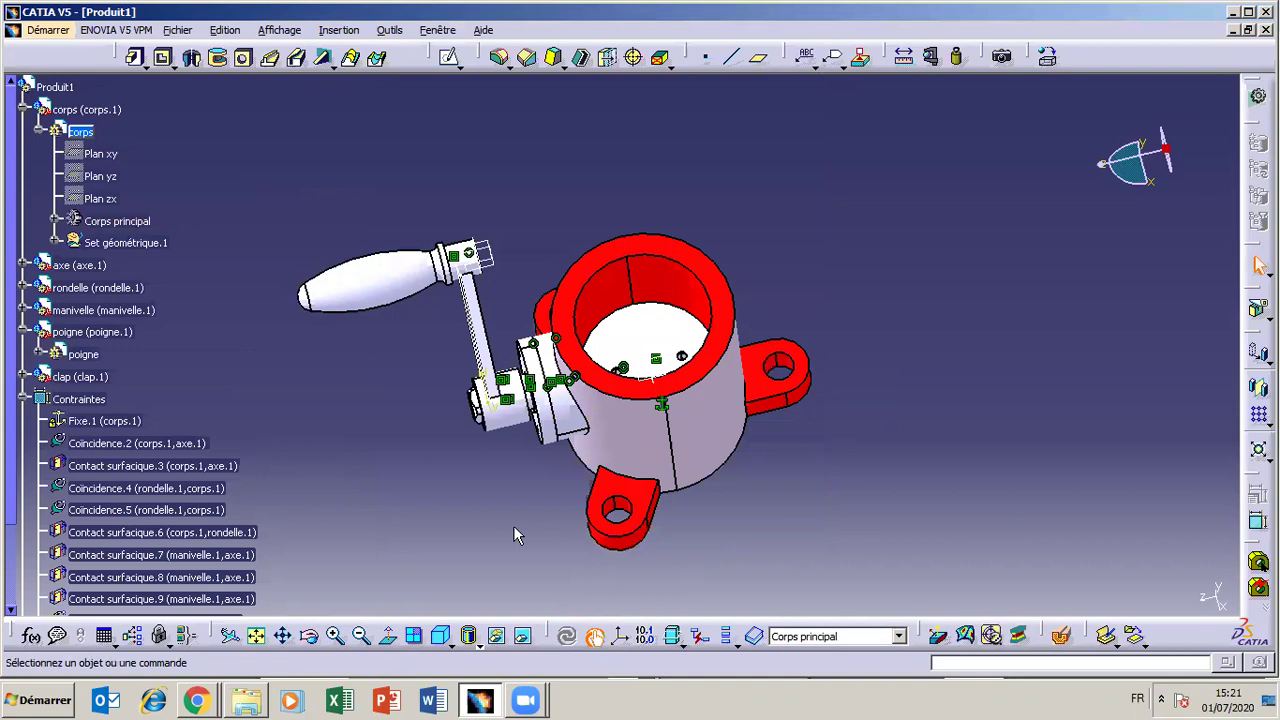
Set the fill colour of the outer cylindrical face of the corps to red.
{"action": "right_click", "coordinate": [698, 432]}
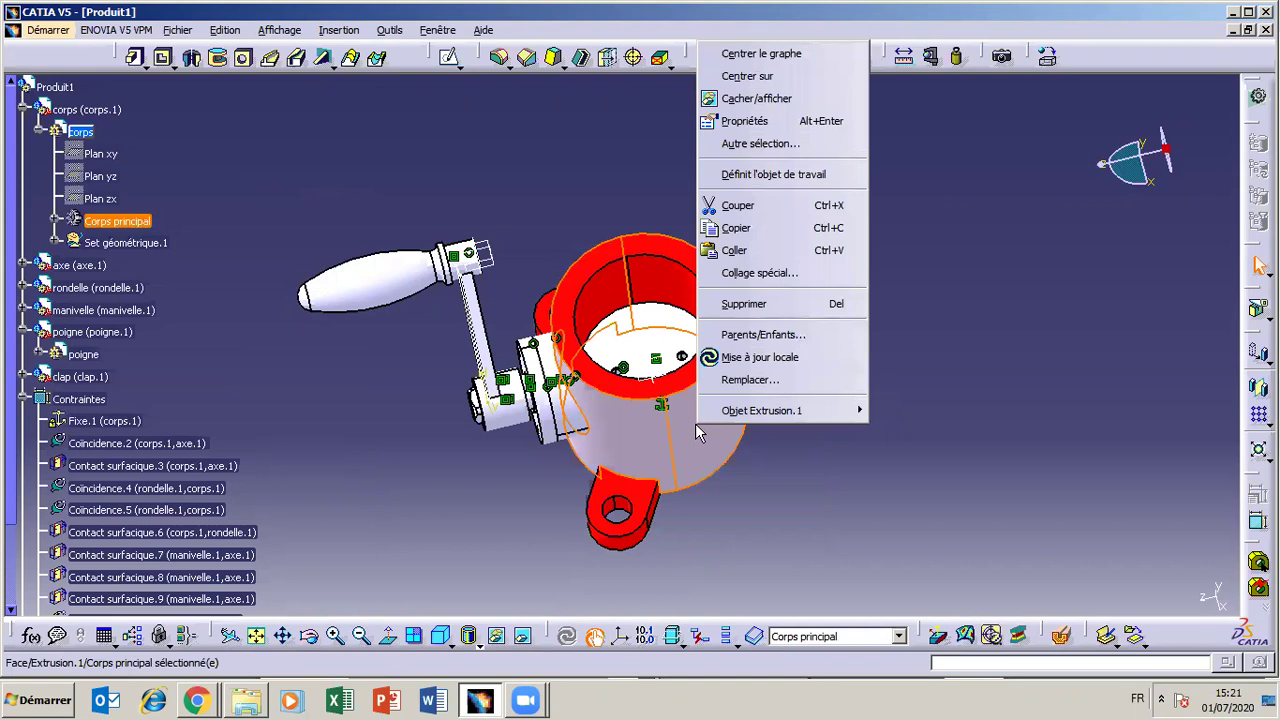
{"action": "left_click", "coordinate": [757, 120]}
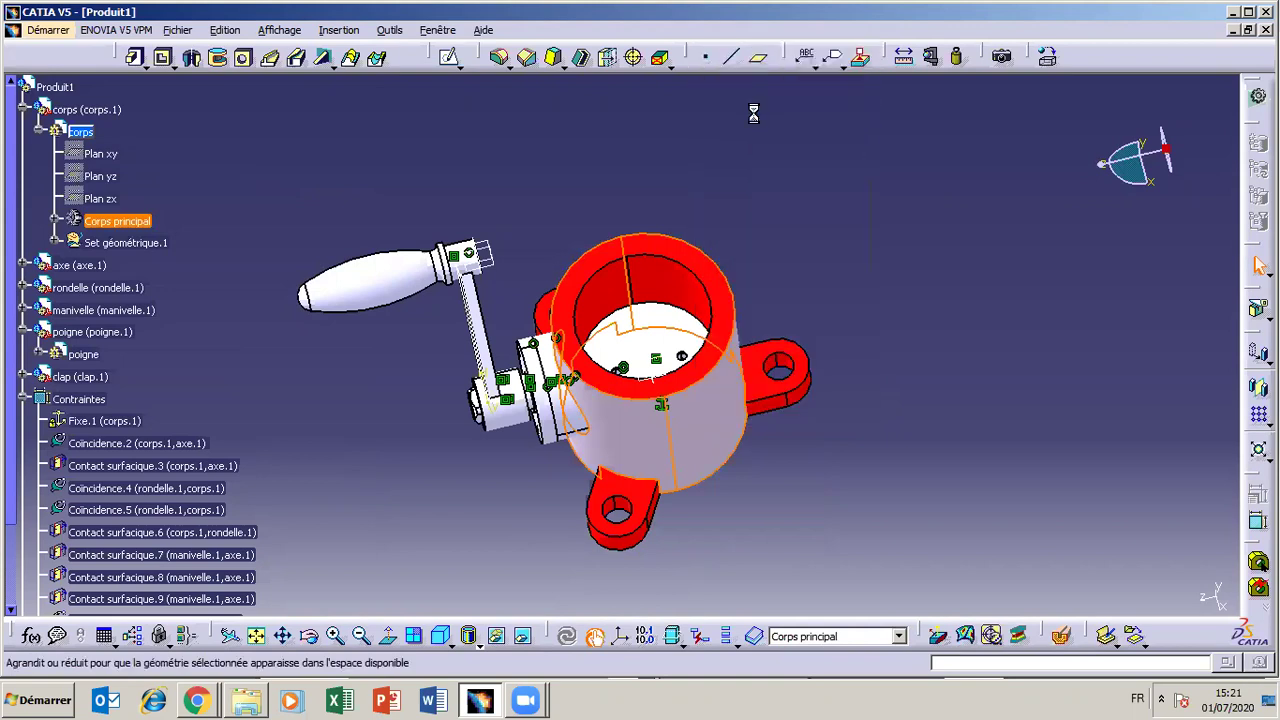
{"action": "left_click", "coordinate": [492, 118]}
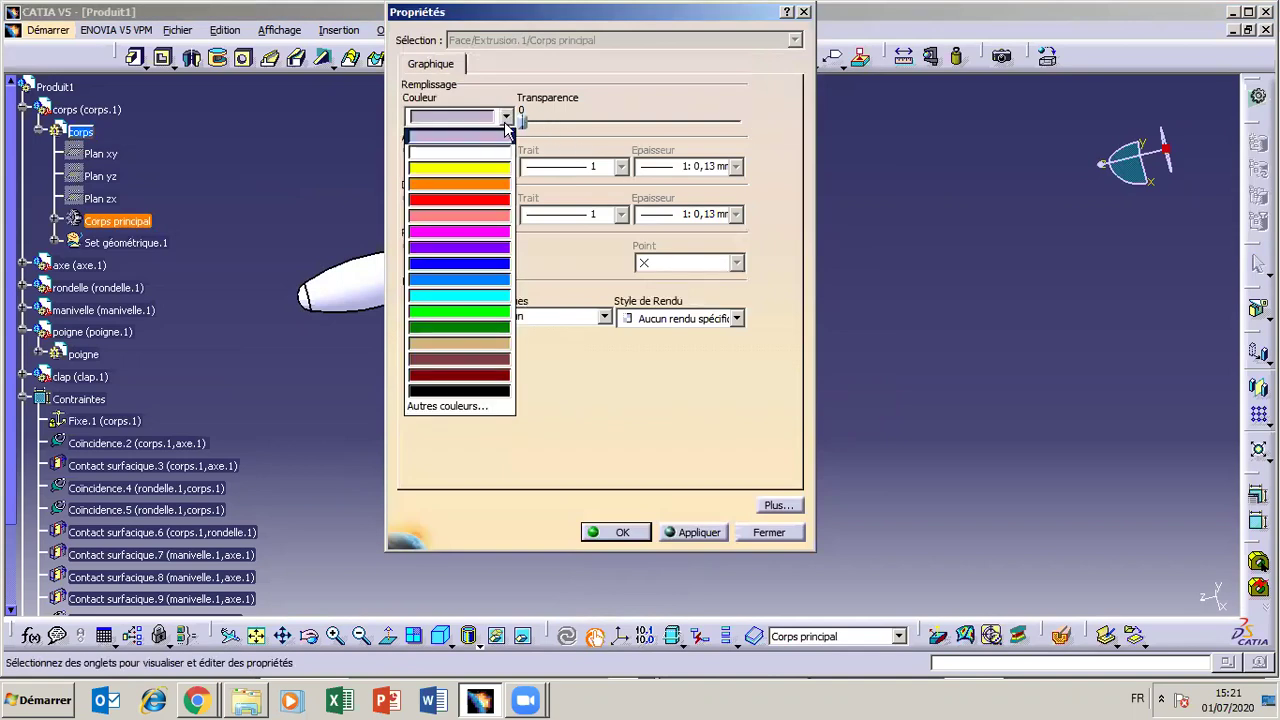
{"action": "left_click", "coordinate": [467, 204]}
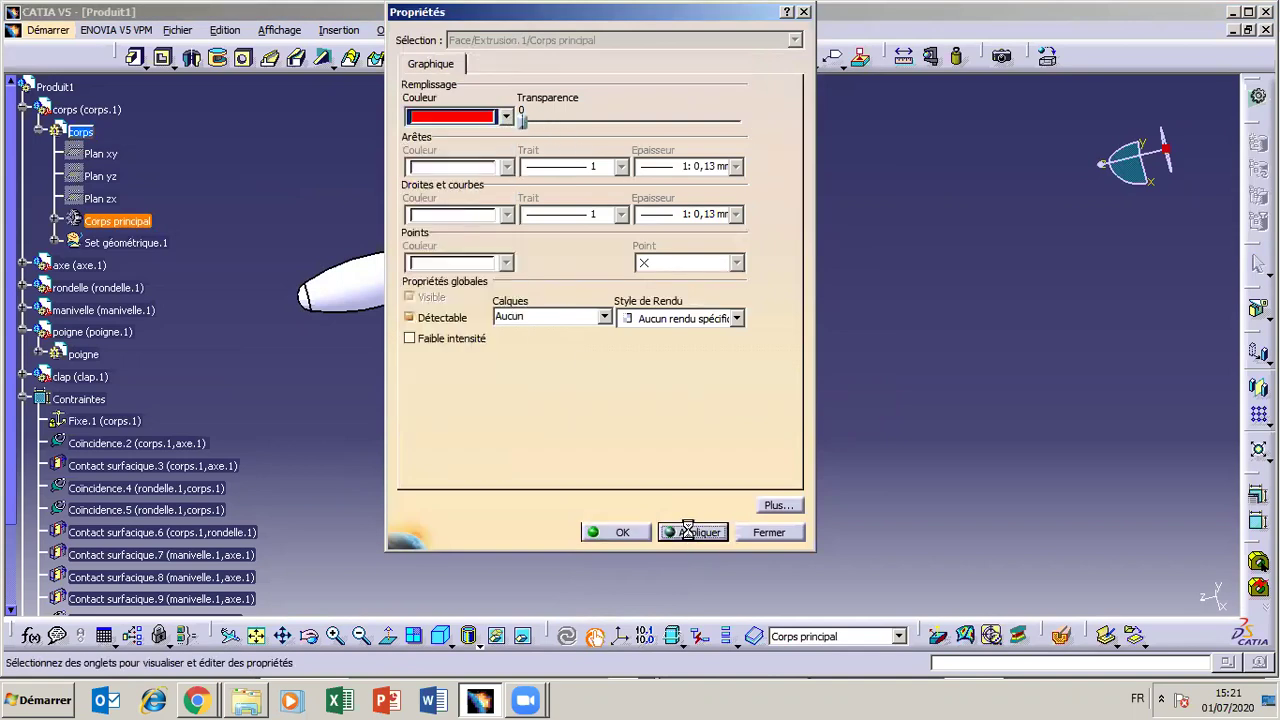
{"action": "left_click", "coordinate": [628, 532]}
{"action": "left_click", "coordinate": [850, 567]}
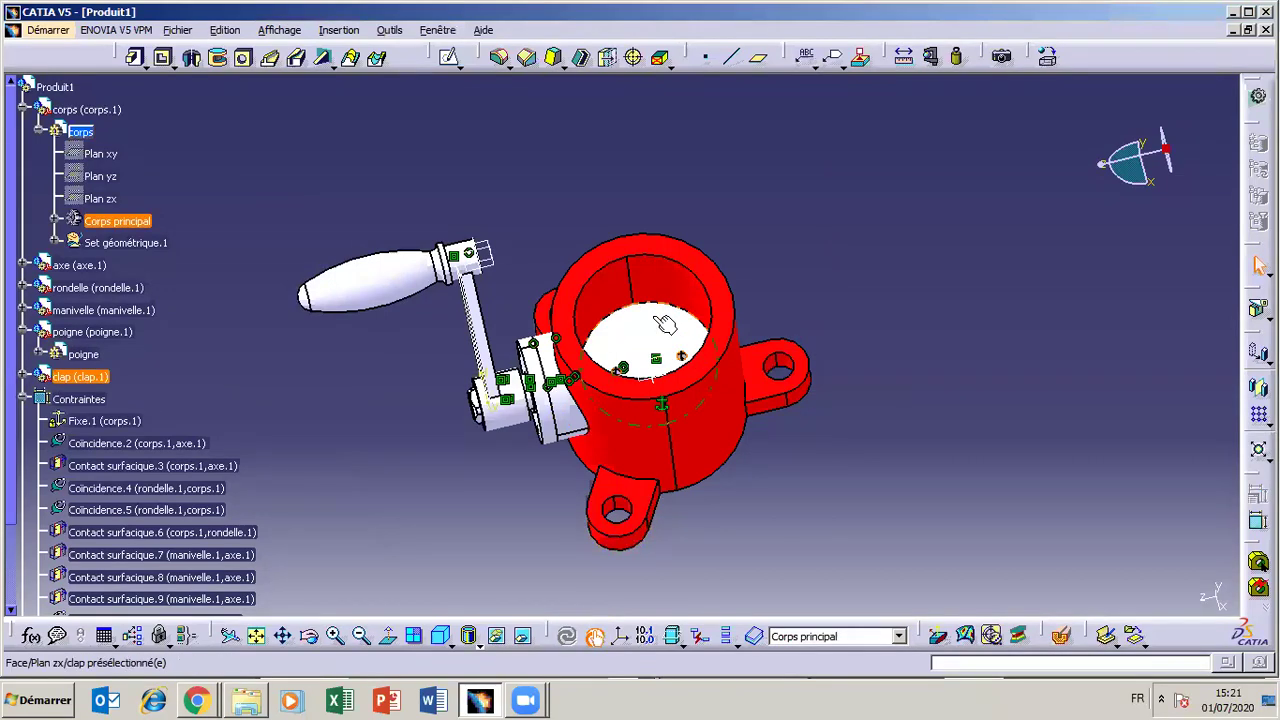
Set the fill colour of the corps's underside face, around the bore and the three lugs, to red.
{"action": "left_click", "coordinate": [310, 636]}
{"action": "left_click_drag", "start_coordinate": [620, 420], "coordinate": [757, 444]}
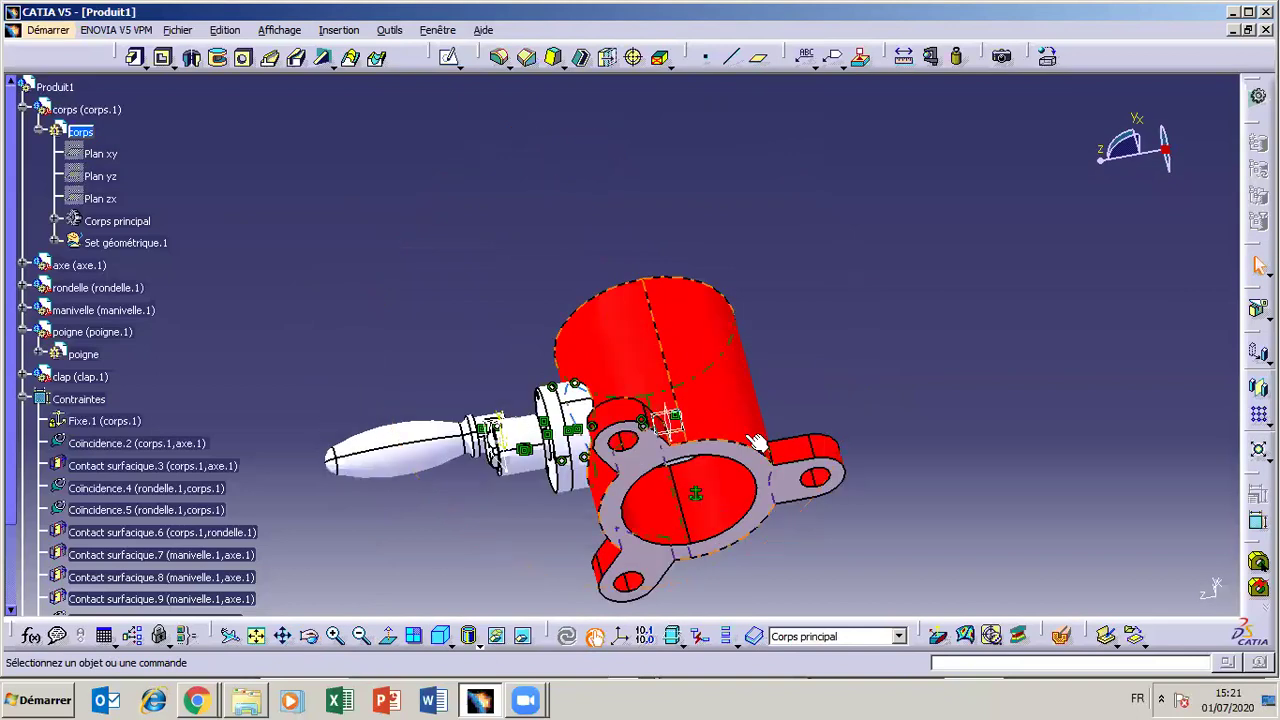
{"action": "right_click", "coordinate": [648, 476]}
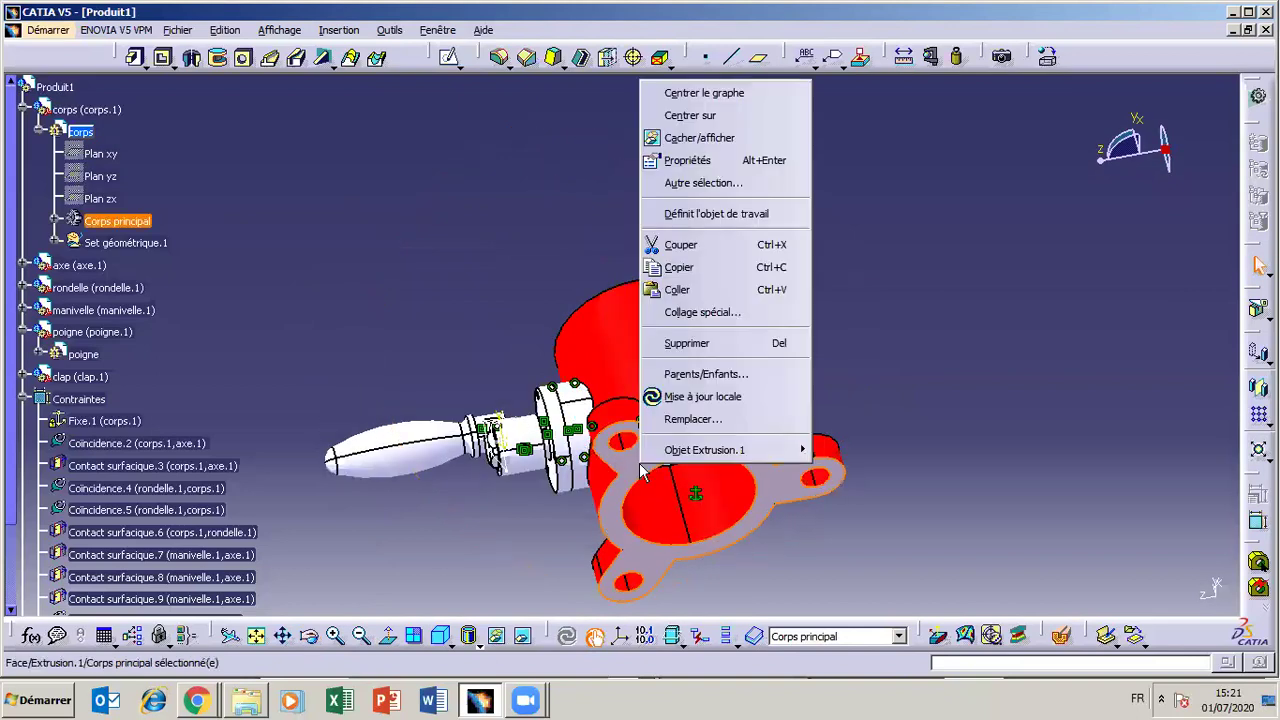
{"action": "left_click", "coordinate": [681, 162]}
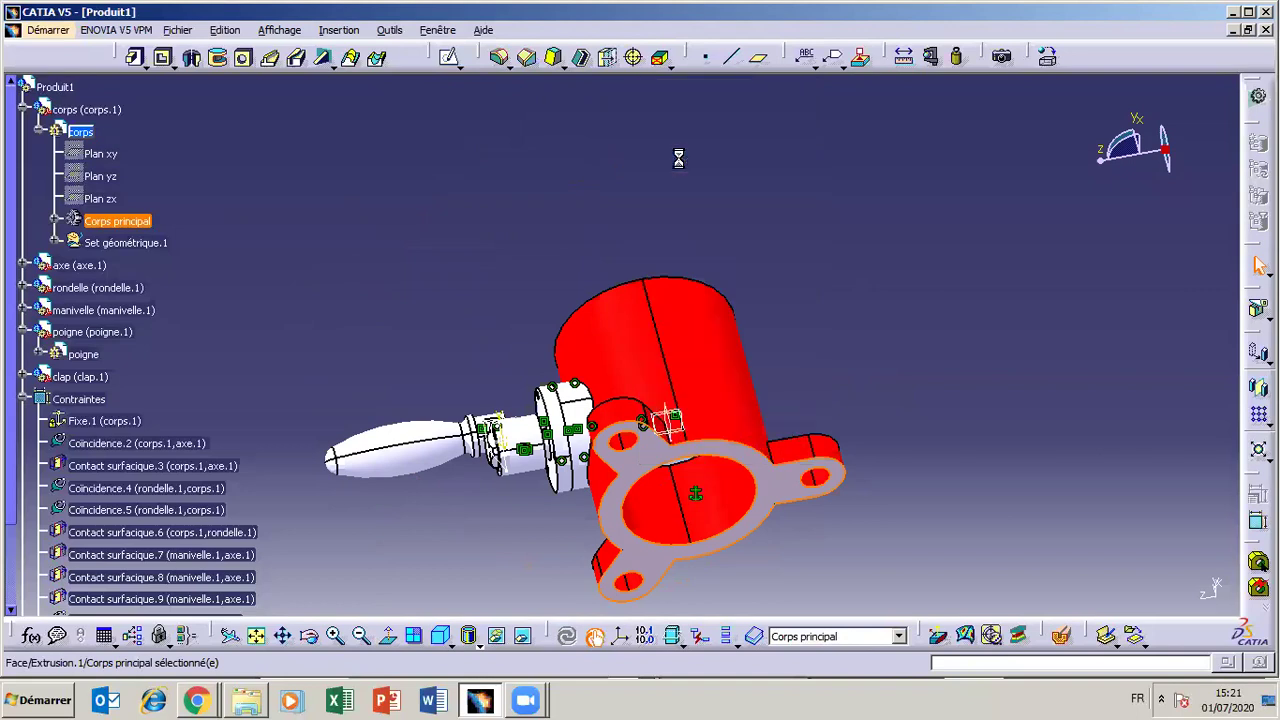
{"action": "left_click", "coordinate": [507, 117]}
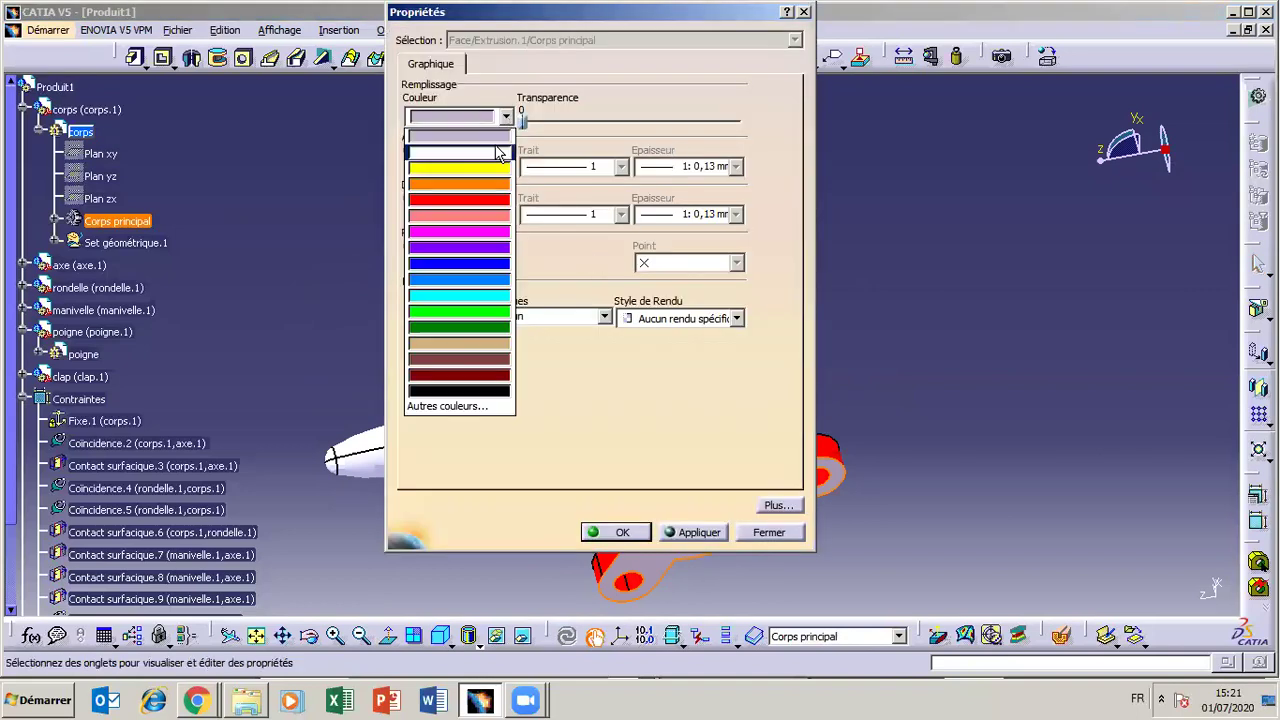
{"action": "left_click", "coordinate": [457, 202]}
{"action": "left_click", "coordinate": [620, 532]}
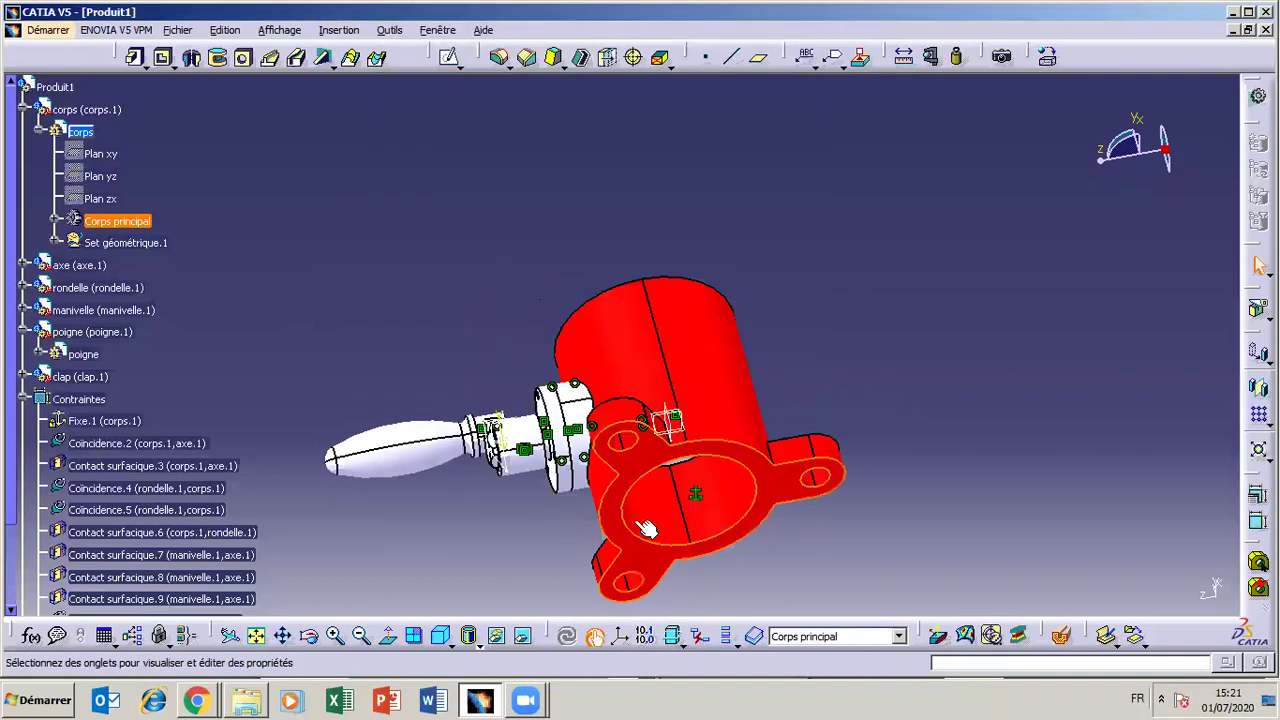
Expand the axe part and set the fill colour of its main body (Corps principal) to purple.
{"action": "left_click", "coordinate": [314, 630]}
{"action": "left_click_drag", "start_coordinate": [704, 398], "coordinate": [757, 634]}
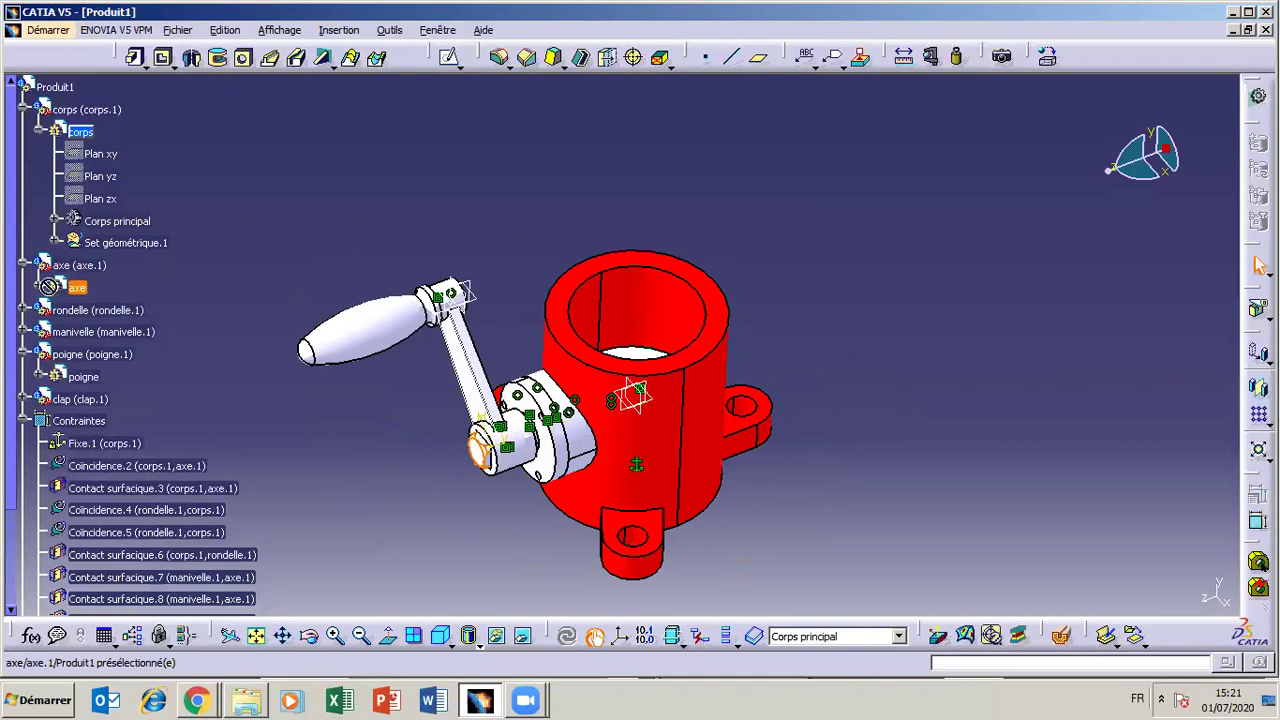
{"action": "double_click", "coordinate": [75, 287]}
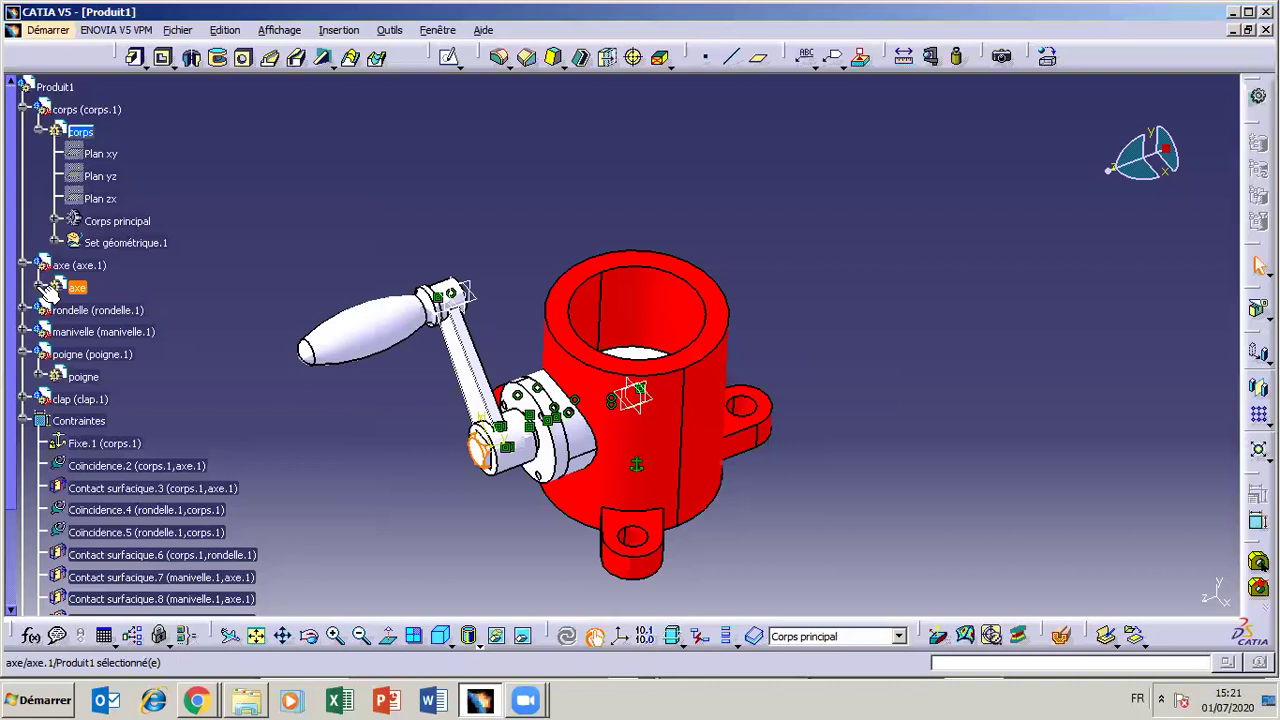
{"action": "left_click", "coordinate": [42, 288]}
{"action": "right_click", "coordinate": [110, 376]}
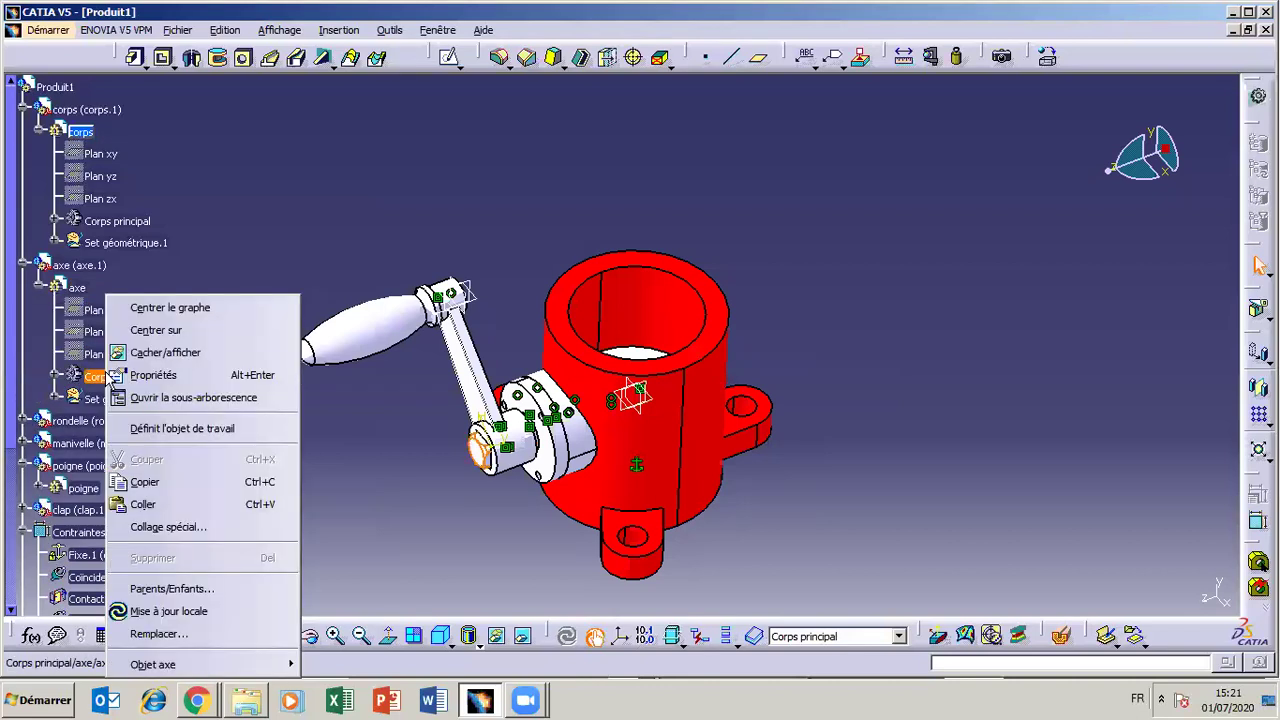
{"action": "left_click", "coordinate": [156, 375]}
{"action": "left_click", "coordinate": [506, 116]}
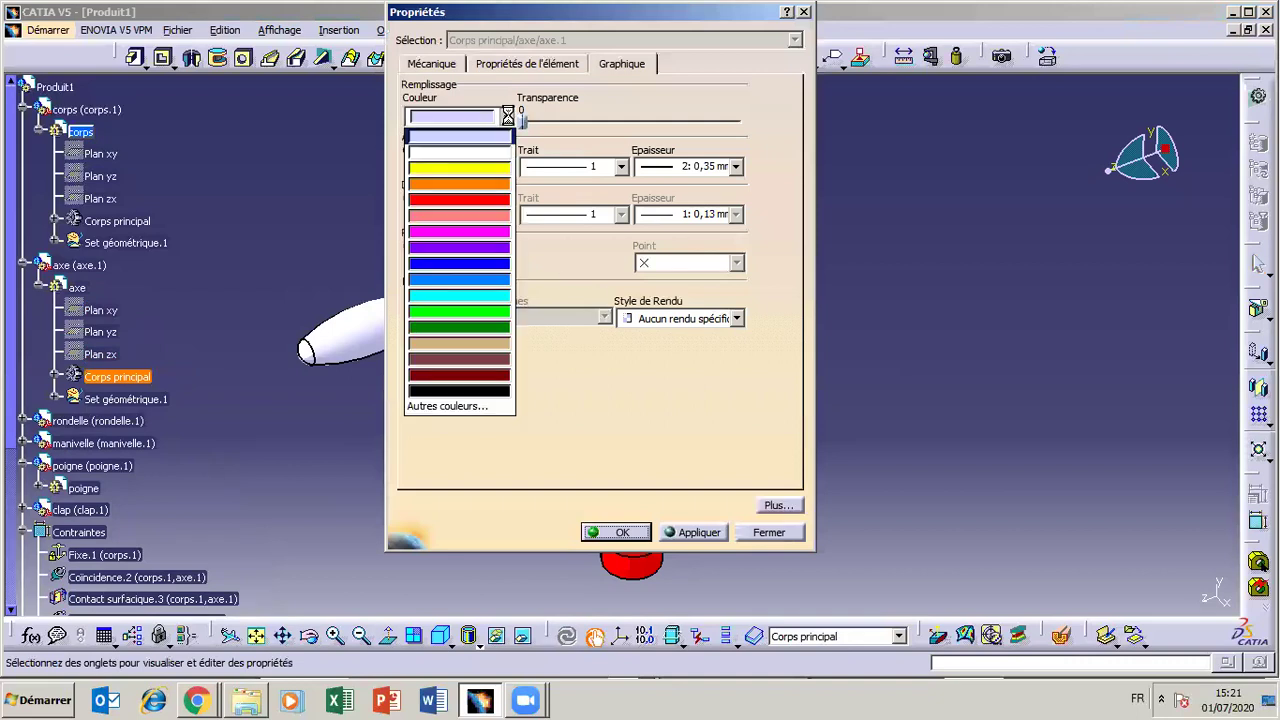
{"action": "left_click", "coordinate": [483, 248]}
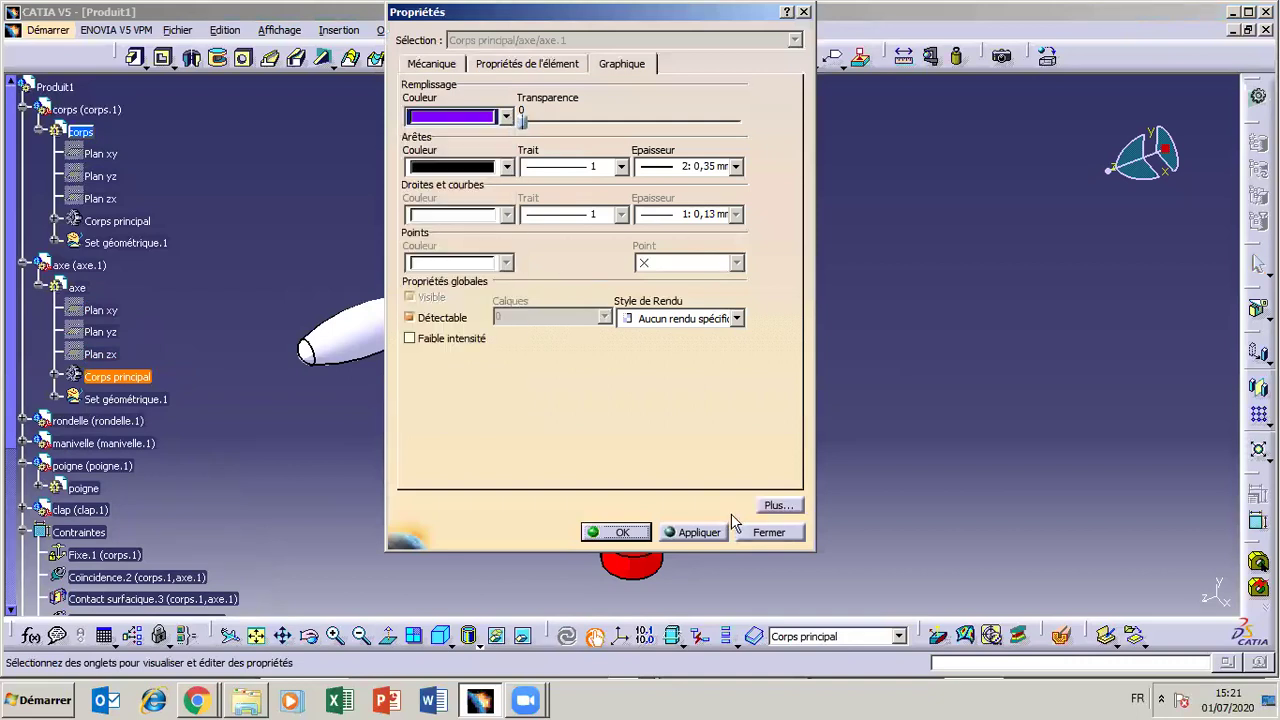
{"action": "left_click", "coordinate": [632, 535]}
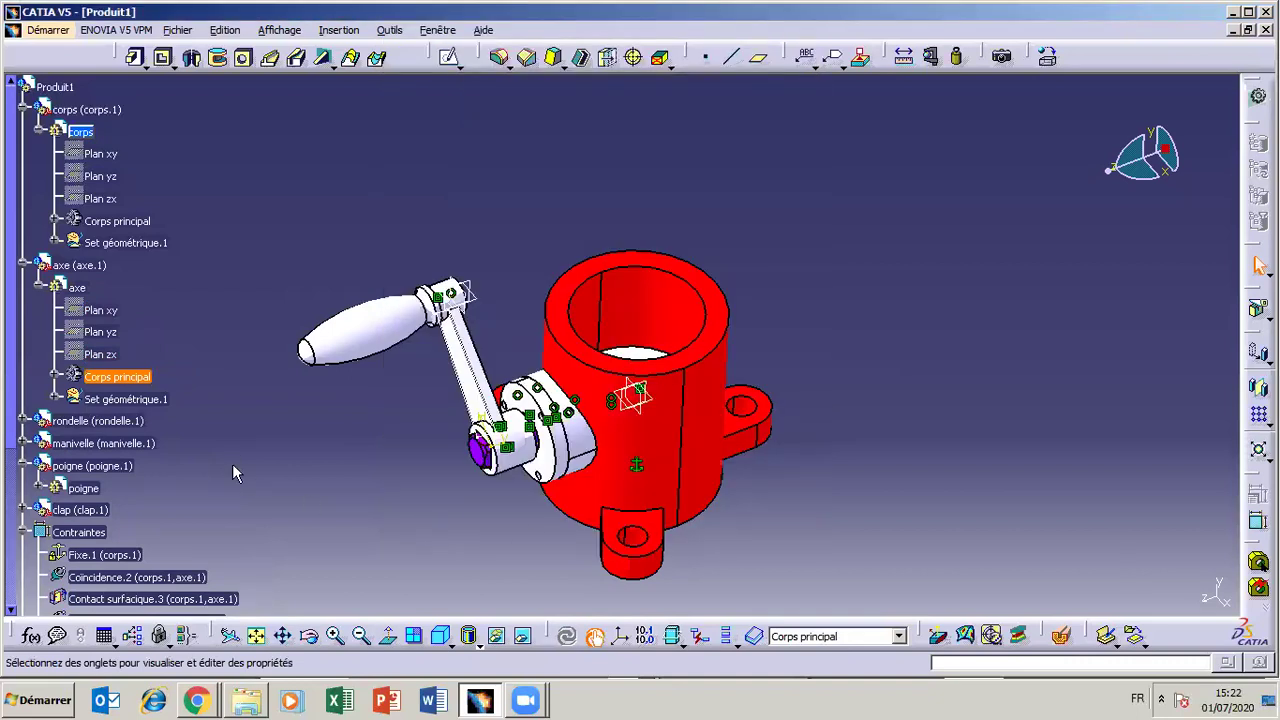
Expand the rondelle part and set the fill colour of its main body (Corps principal) to yellow.
{"action": "left_click", "coordinate": [23, 421]}
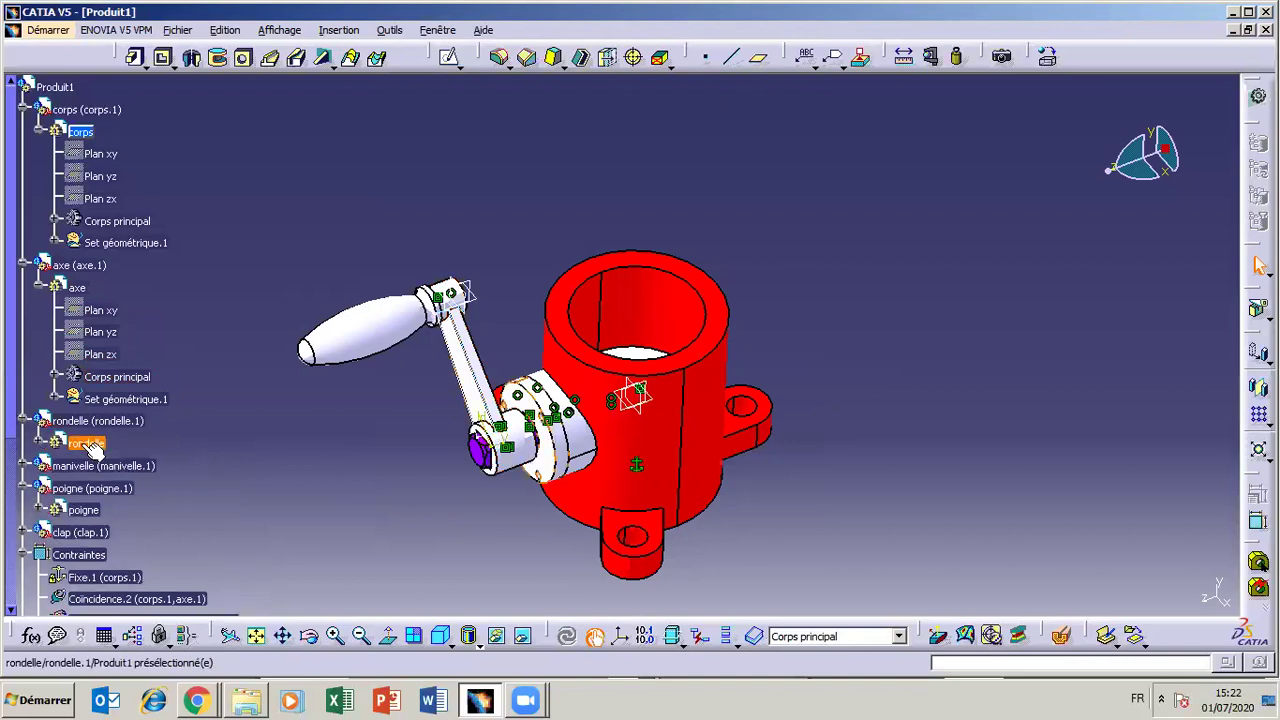
{"action": "left_click", "coordinate": [40, 444]}
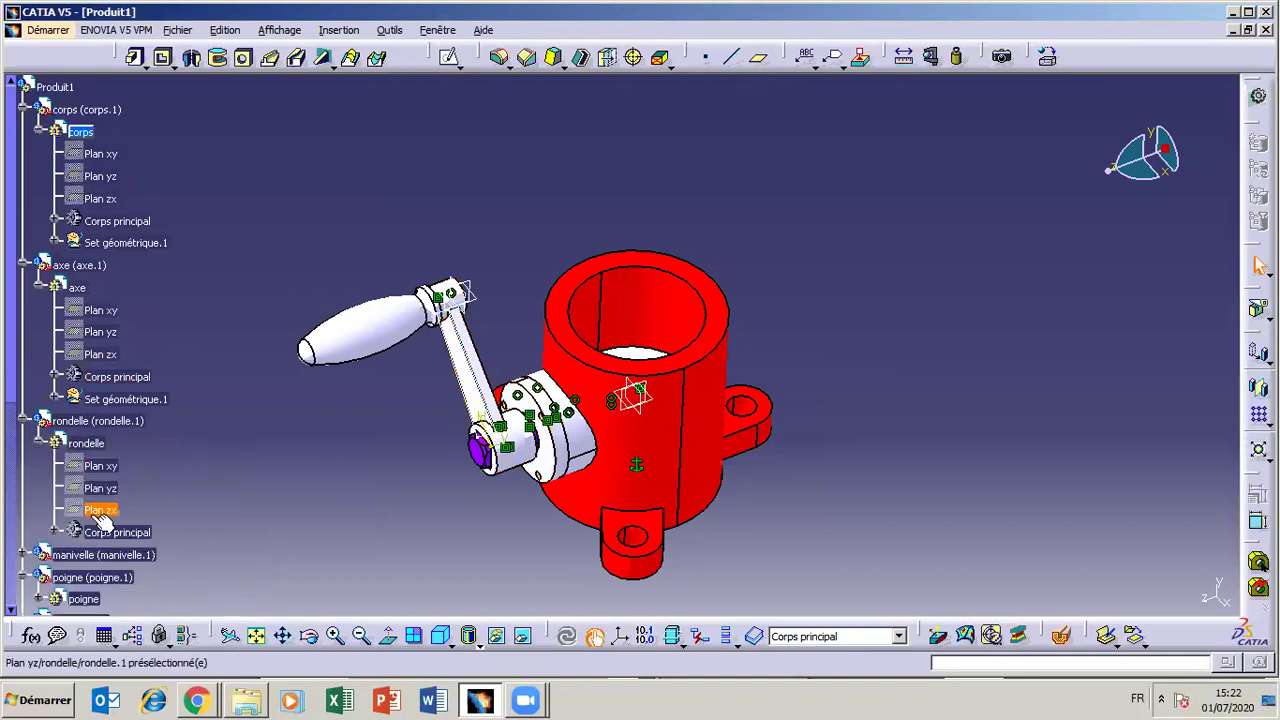
{"action": "right_click", "coordinate": [100, 532]}
{"action": "left_click", "coordinate": [145, 225]}
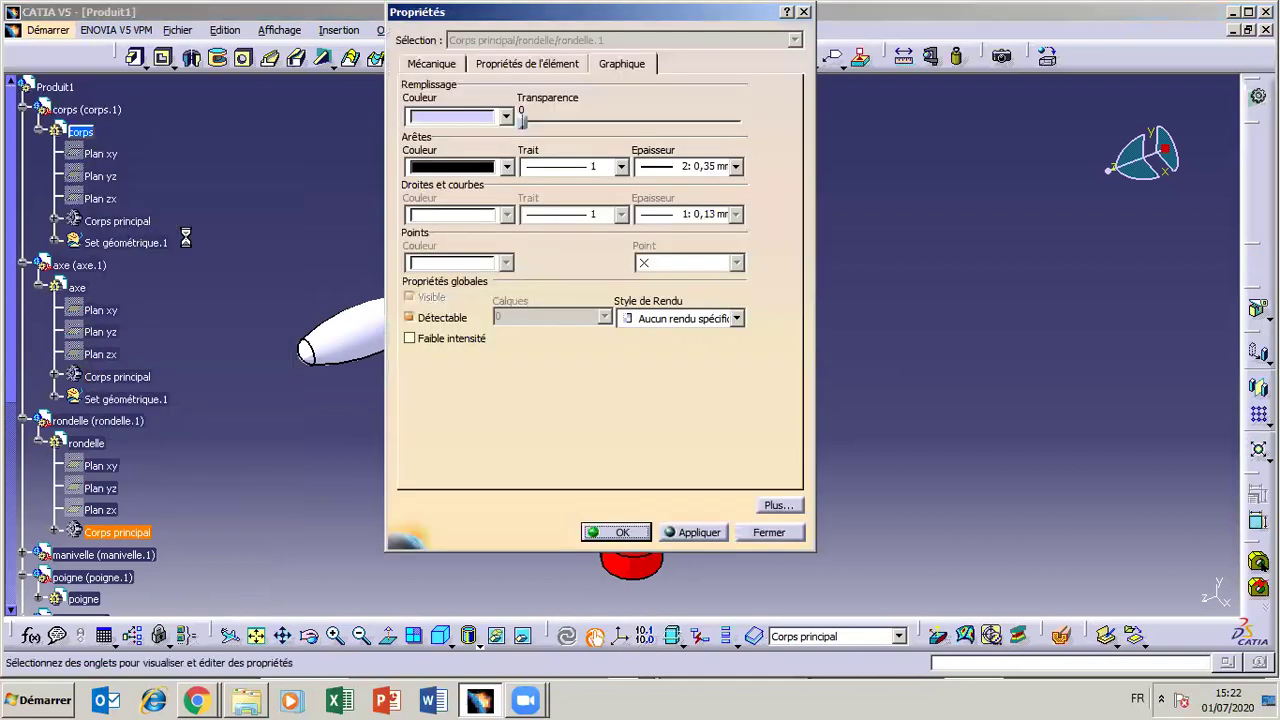
{"action": "left_click", "coordinate": [510, 117]}
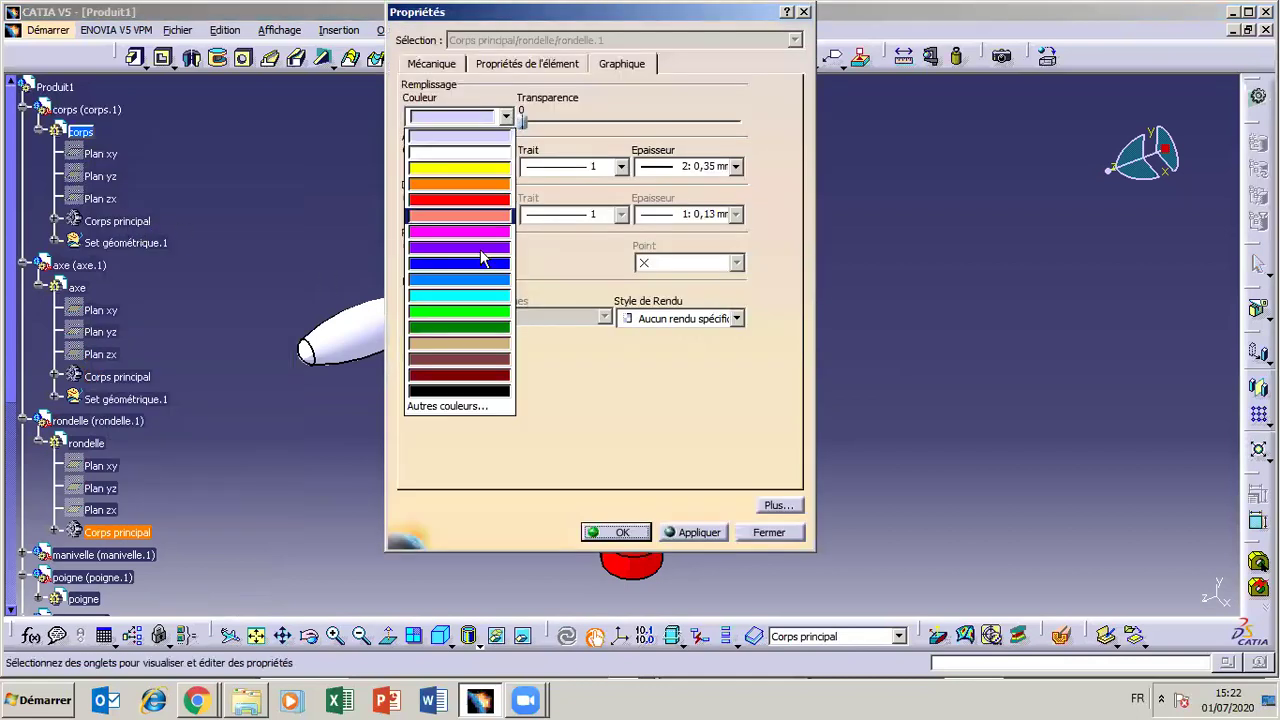
{"action": "left_click", "coordinate": [458, 167]}
{"action": "left_click", "coordinate": [692, 534]}
{"action": "left_click", "coordinate": [630, 531]}
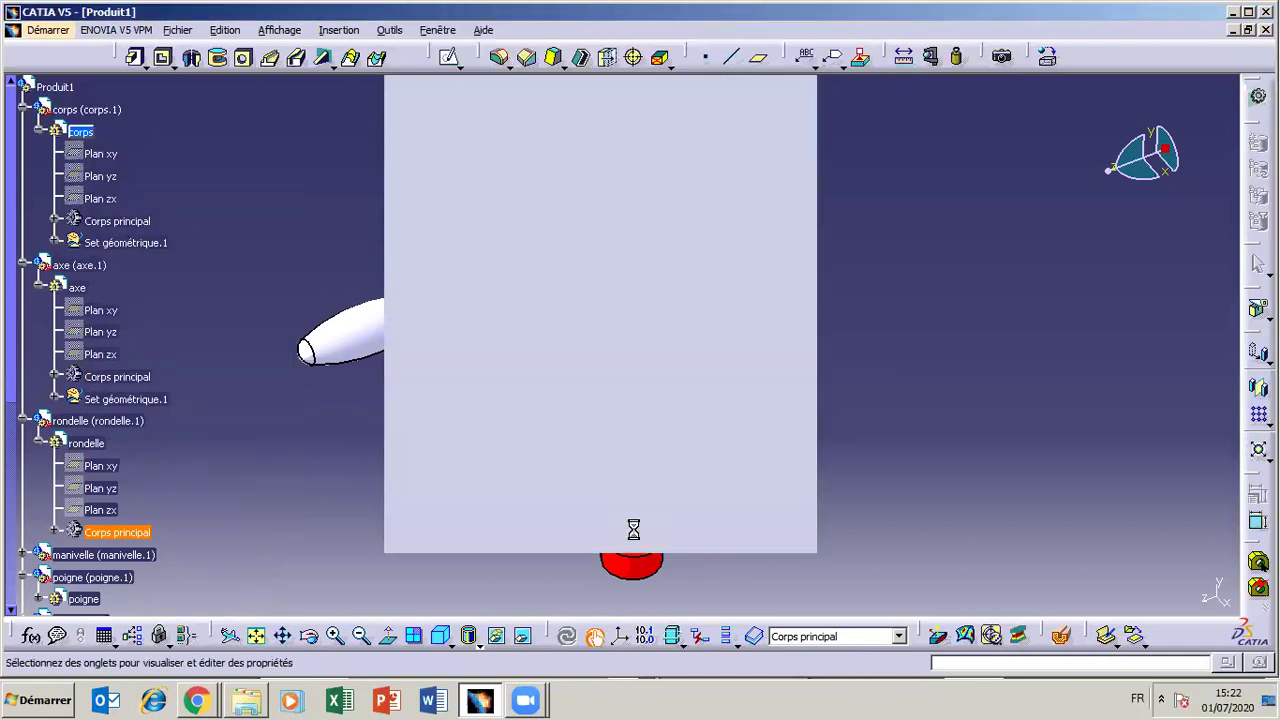
Expand the manivelle part and set the fill colour of its main body (Corps principal) to cyan.
{"action": "left_click", "coordinate": [23, 554]}
{"action": "left_click", "coordinate": [40, 577]}
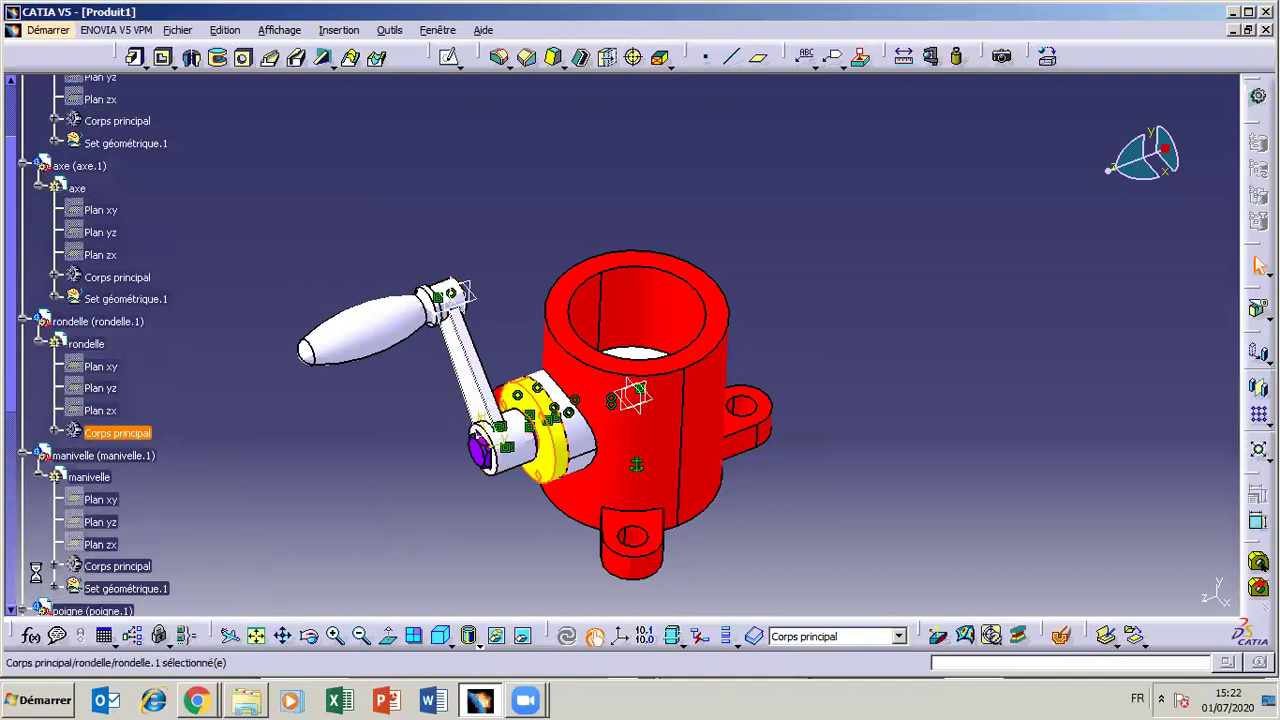
{"action": "right_click", "coordinate": [115, 566]}
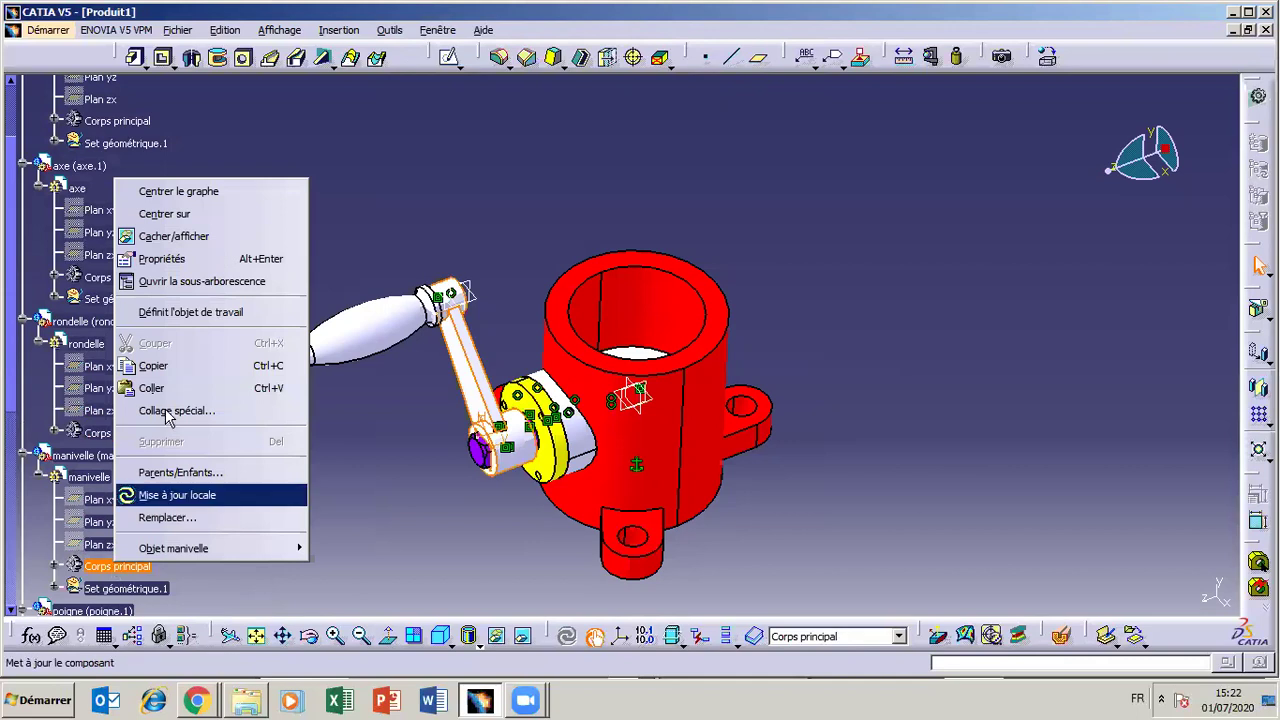
{"action": "left_click", "coordinate": [153, 261]}
{"action": "left_click", "coordinate": [506, 117]}
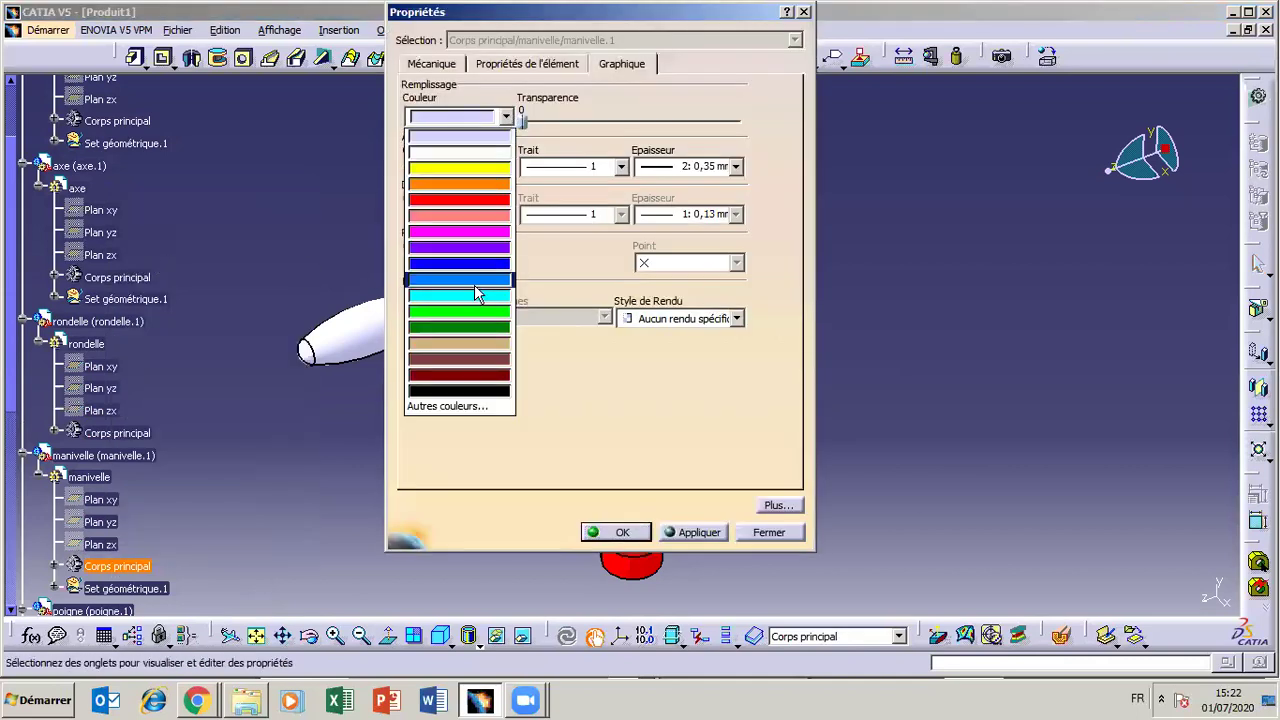
{"action": "left_click", "coordinate": [475, 296]}
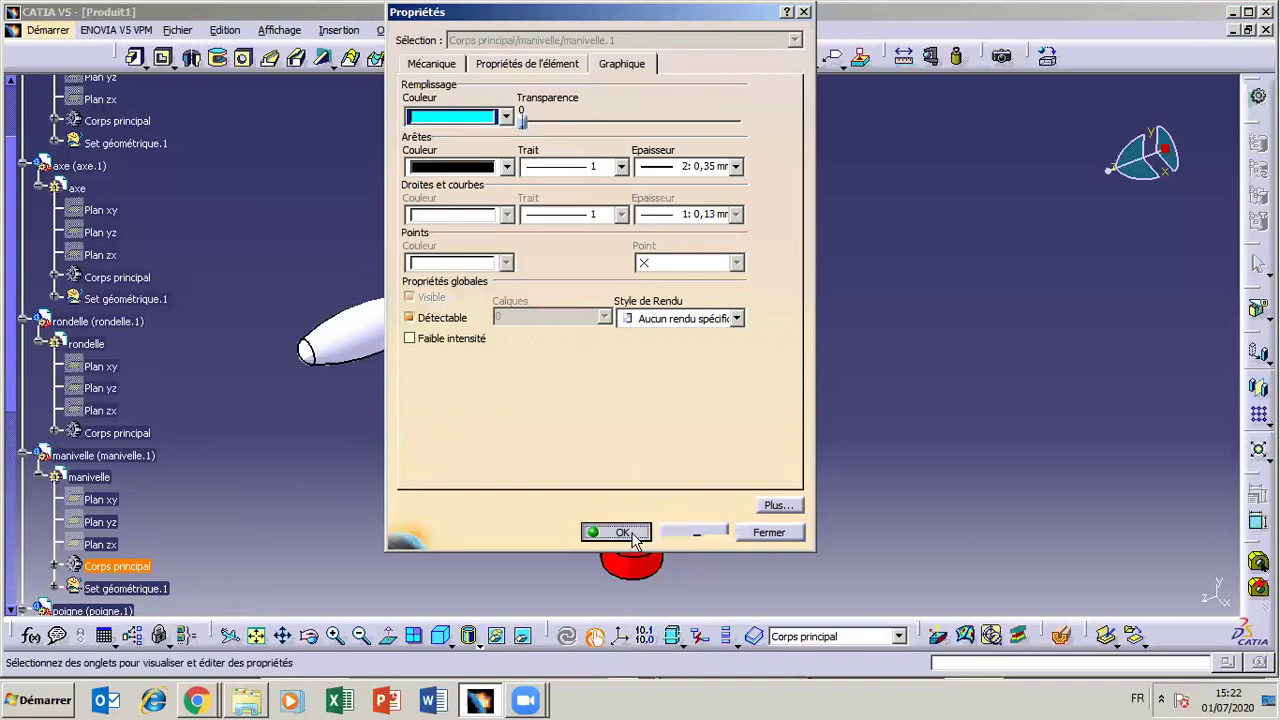
{"action": "left_click", "coordinate": [615, 532]}
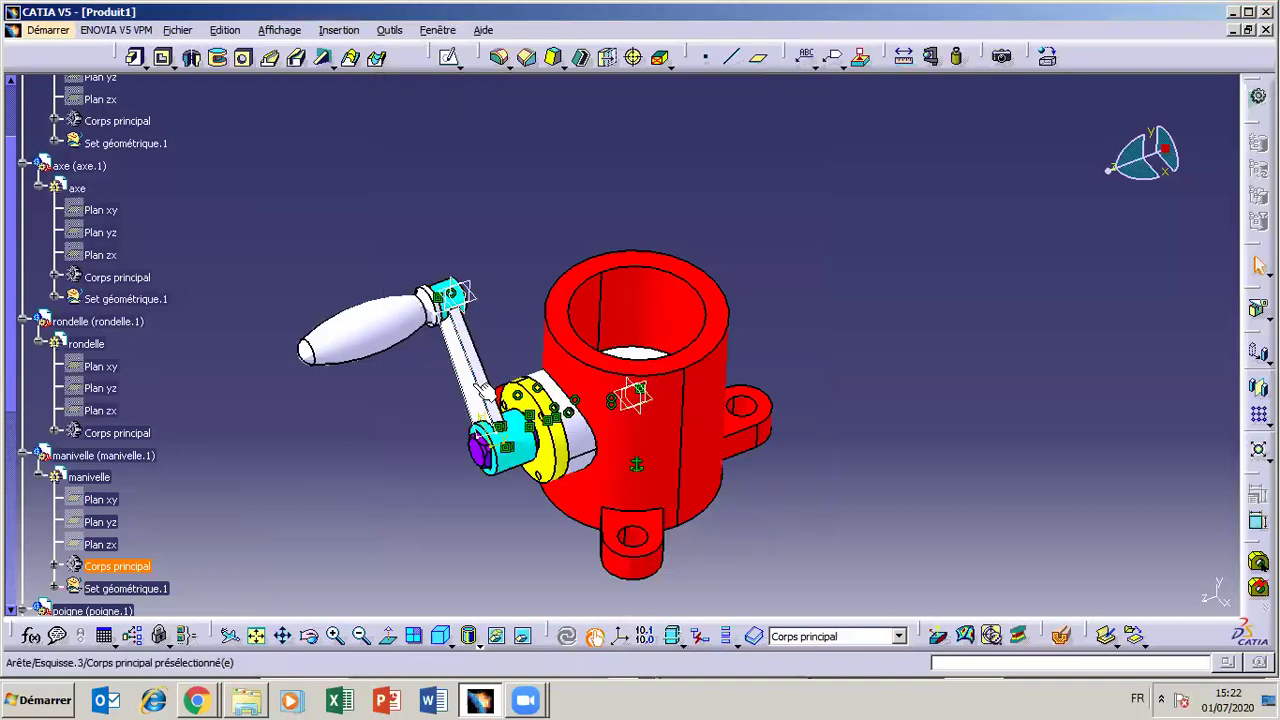
{"action": "right_click", "coordinate": [92, 477]}
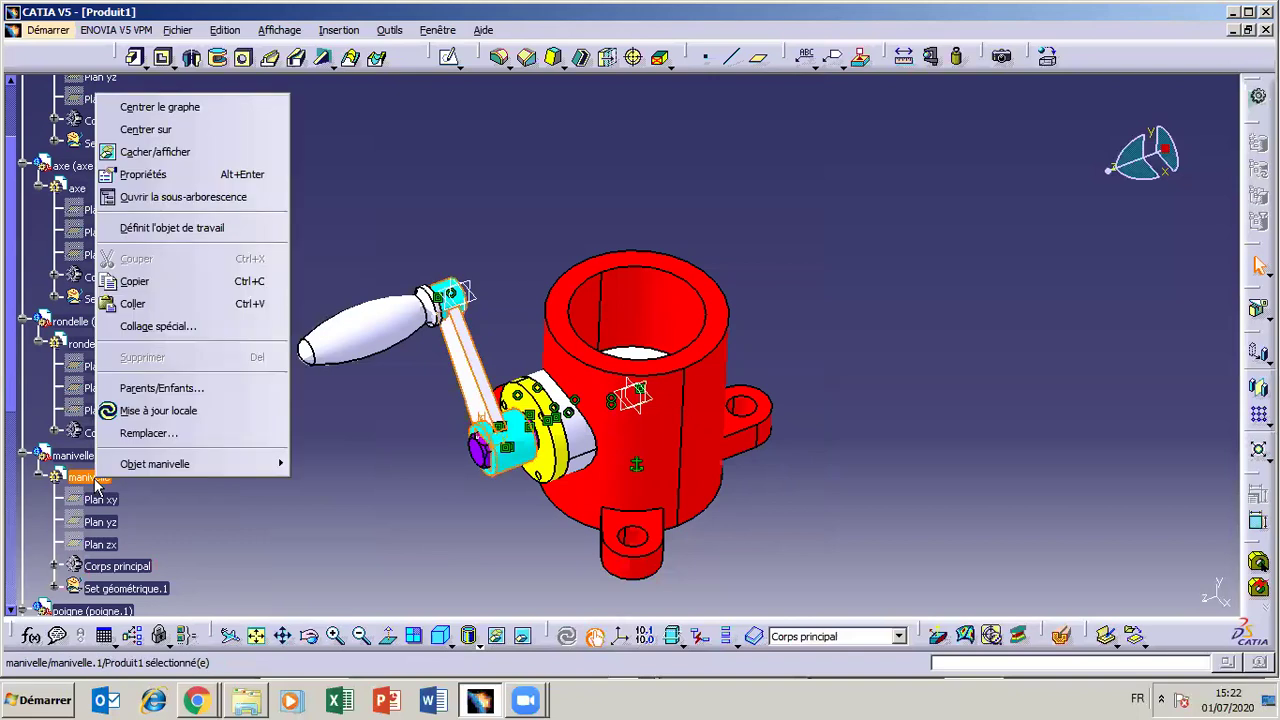
{"action": "left_click", "coordinate": [140, 175]}
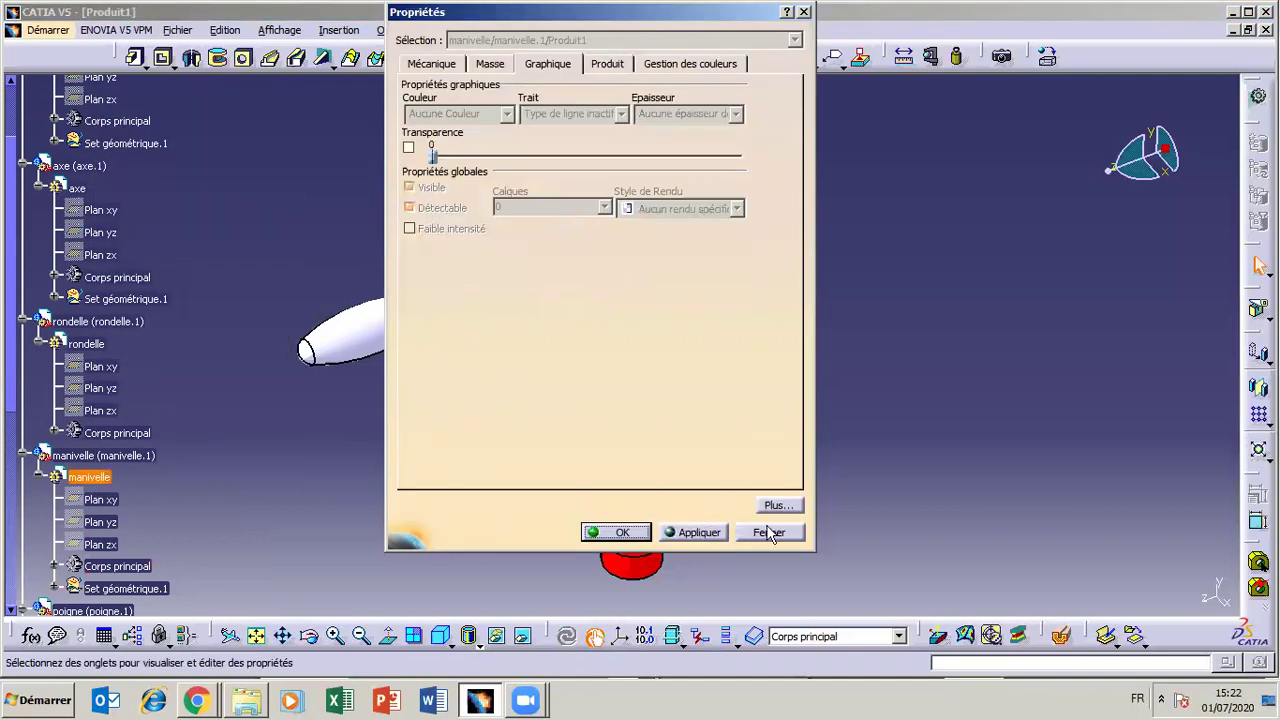
{"action": "left_click", "coordinate": [768, 532]}
Set the graphic colour of the manivelle.1 component to cyan so its arm matches its two bosses.
{"action": "left_click", "coordinate": [96, 456]}
{"action": "right_click", "coordinate": [92, 456]}
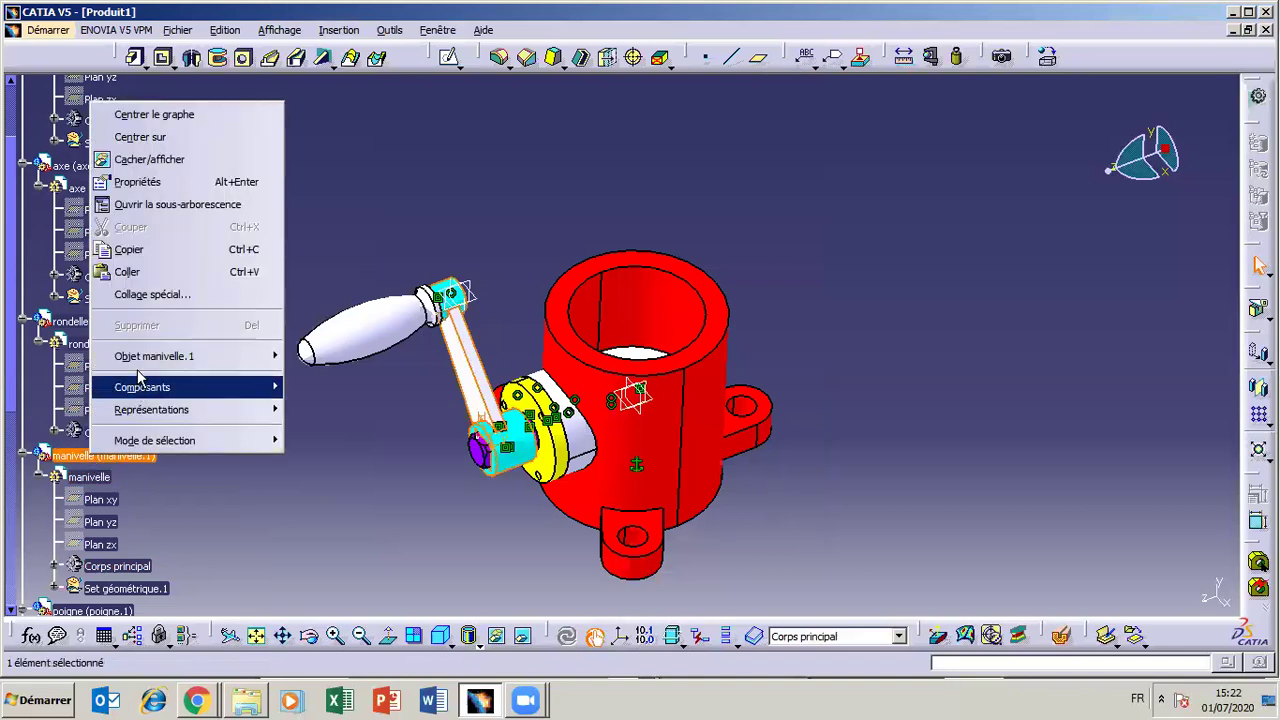
{"action": "left_click", "coordinate": [130, 181]}
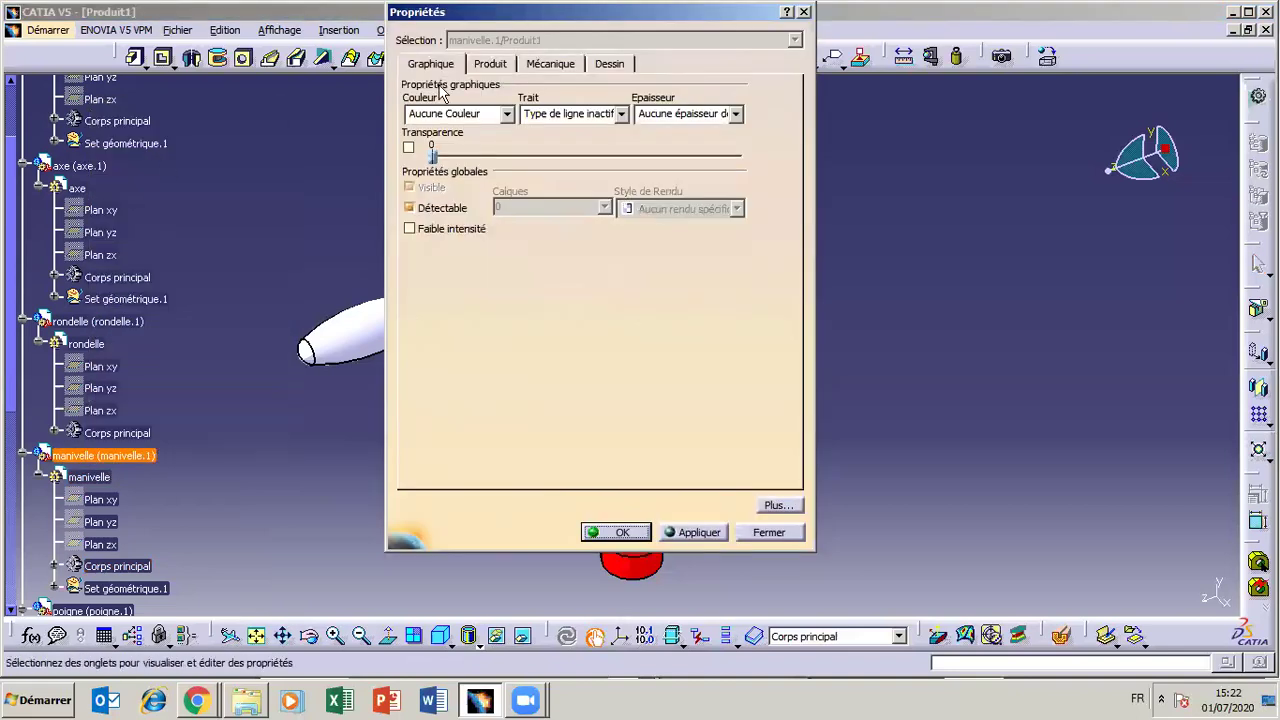
{"action": "left_click", "coordinate": [505, 113]}
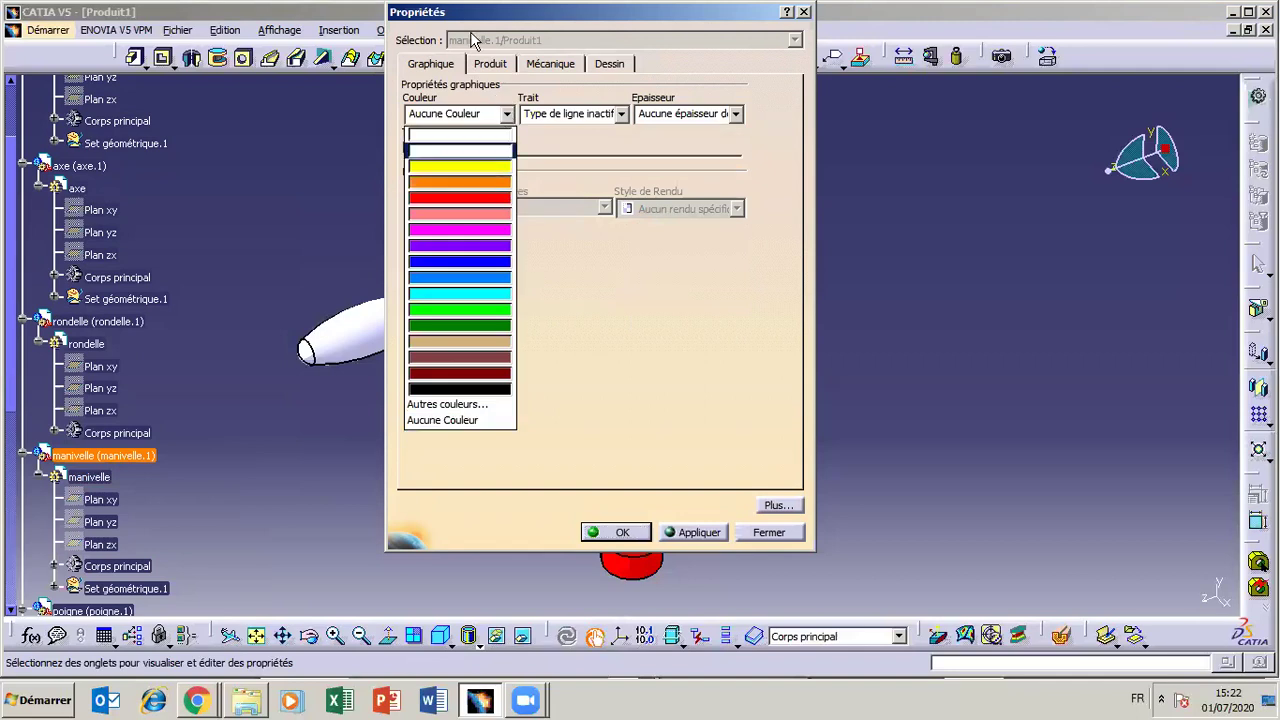
{"action": "left_click", "coordinate": [466, 293]}
{"action": "left_click", "coordinate": [693, 532]}
{"action": "left_click", "coordinate": [622, 532]}
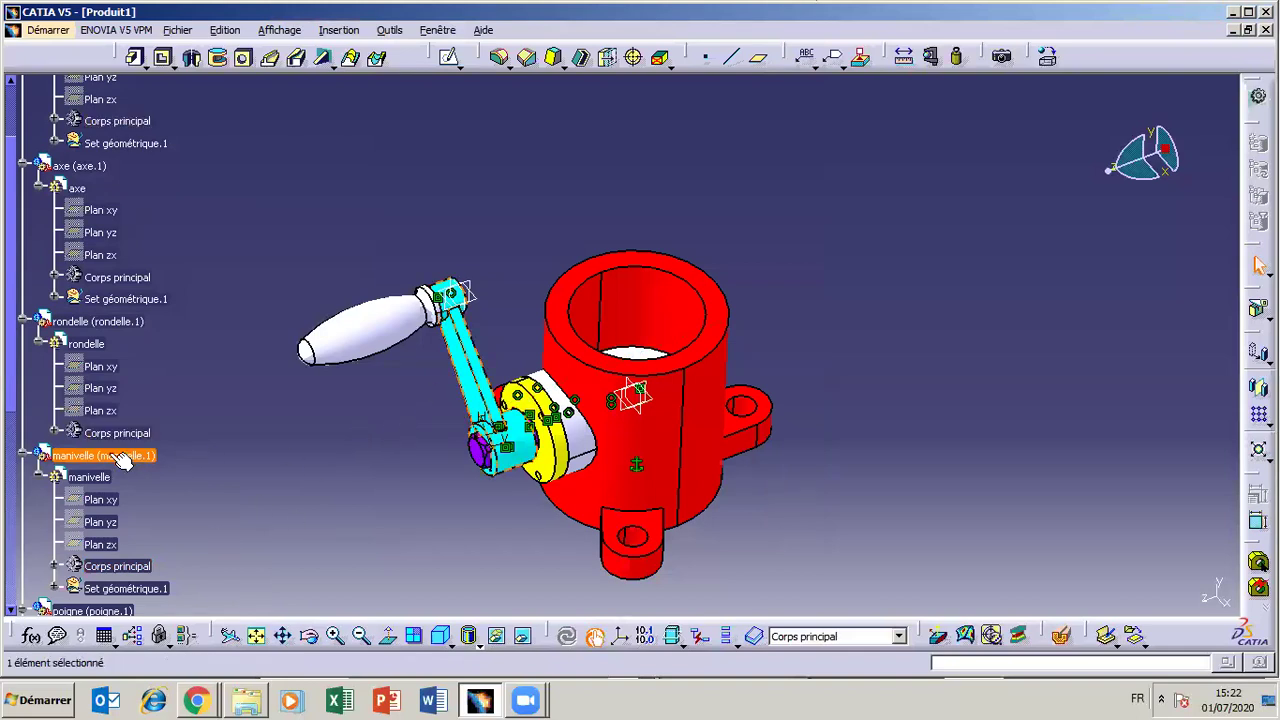
Set the graphic colour of the poigne.1 component to bright green.
{"action": "left_click_drag", "start_coordinate": [15, 390], "coordinate": [8, 482]}
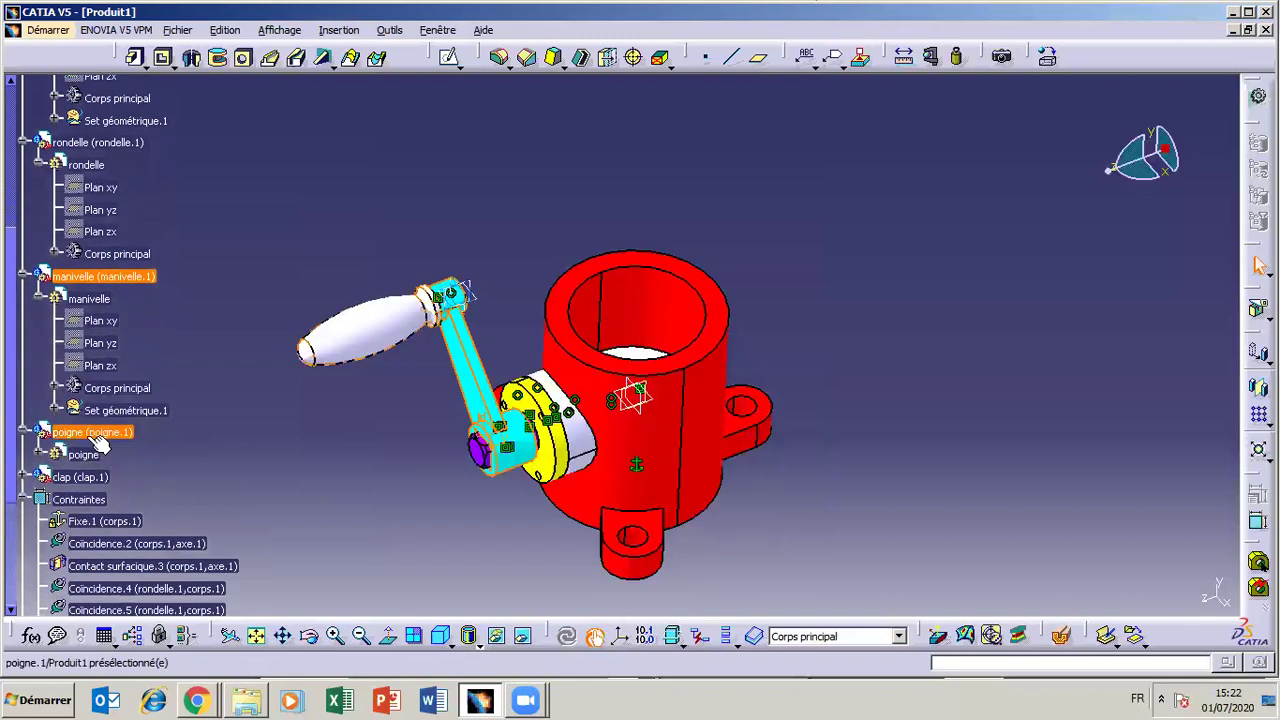
{"action": "left_click", "coordinate": [88, 433]}
{"action": "right_click", "coordinate": [88, 433]}
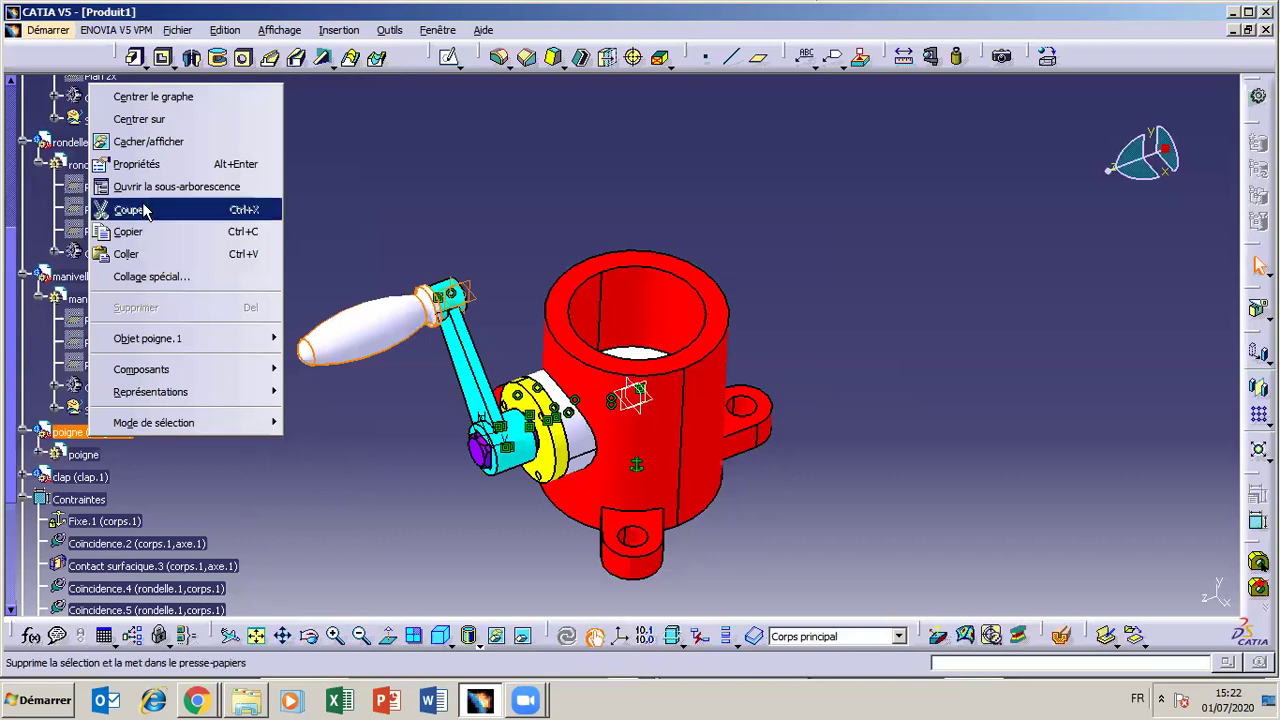
{"action": "left_click", "coordinate": [138, 170]}
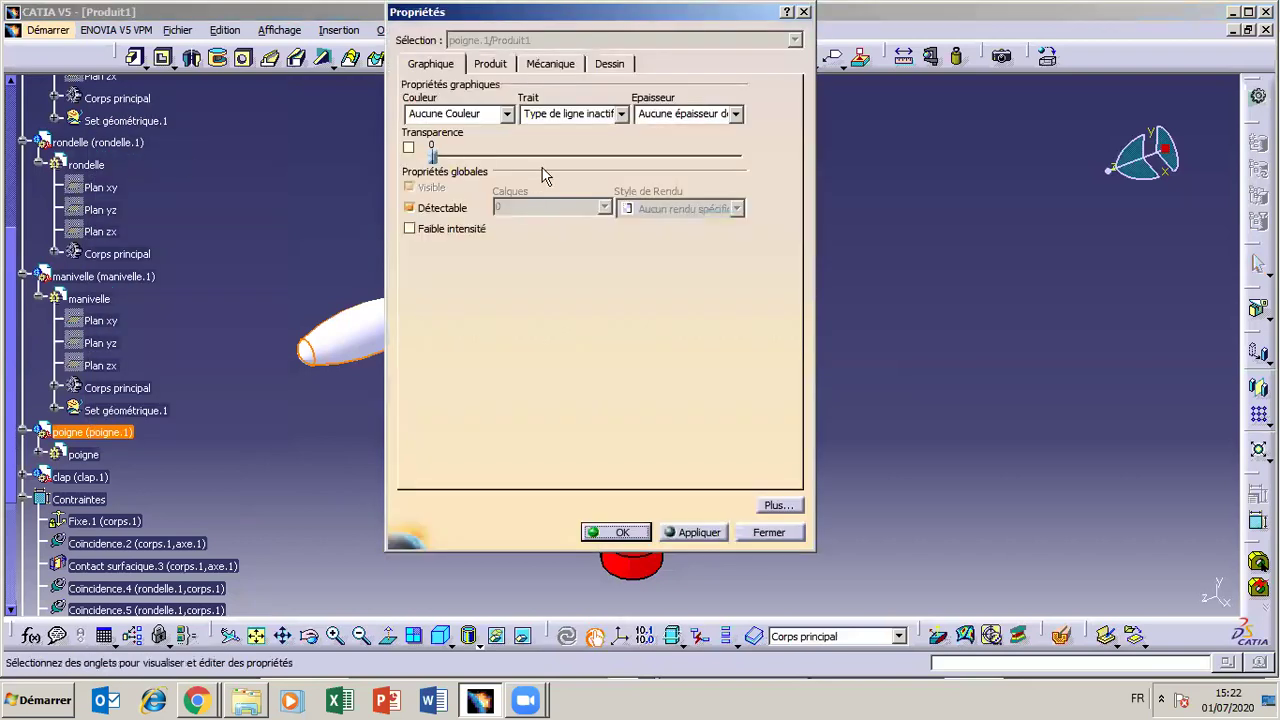
{"action": "left_click", "coordinate": [507, 114]}
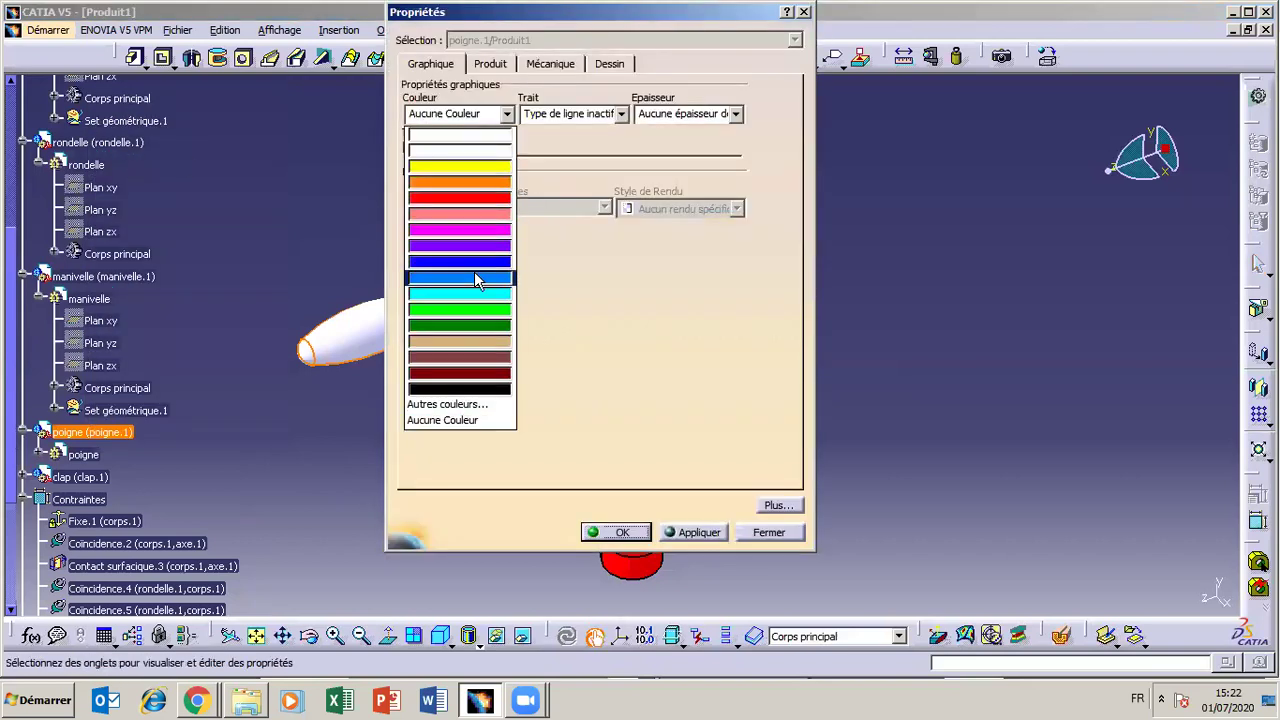
{"action": "left_click", "coordinate": [463, 310]}
{"action": "left_click", "coordinate": [628, 533]}
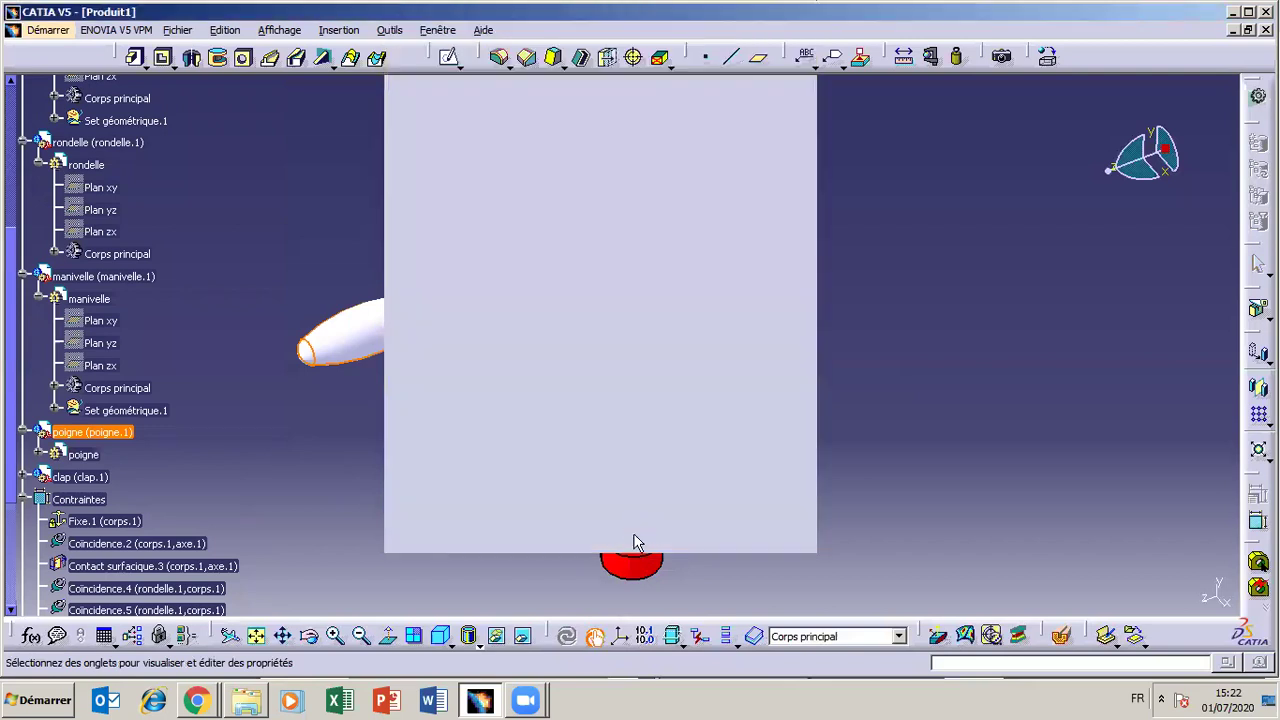
{"action": "left_click", "coordinate": [320, 512]}
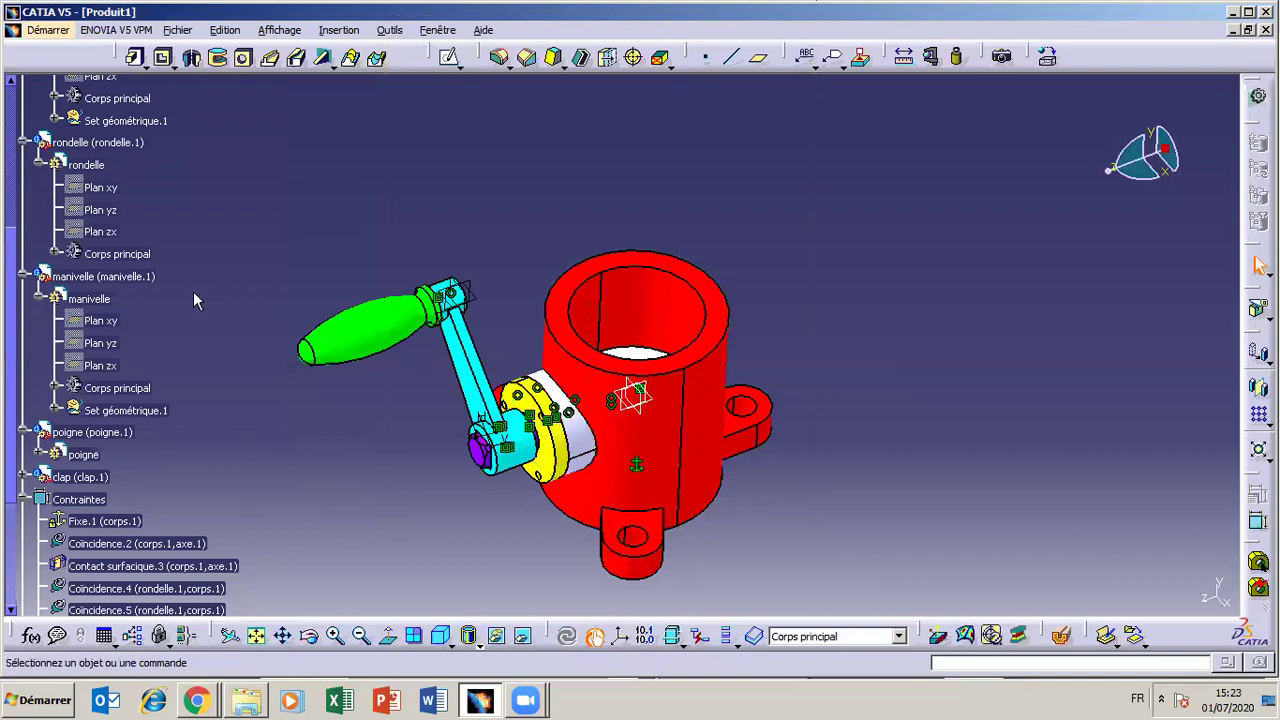
Set the graphic colour of the clap.1 component to magenta.
{"action": "right_click", "coordinate": [72, 478]}
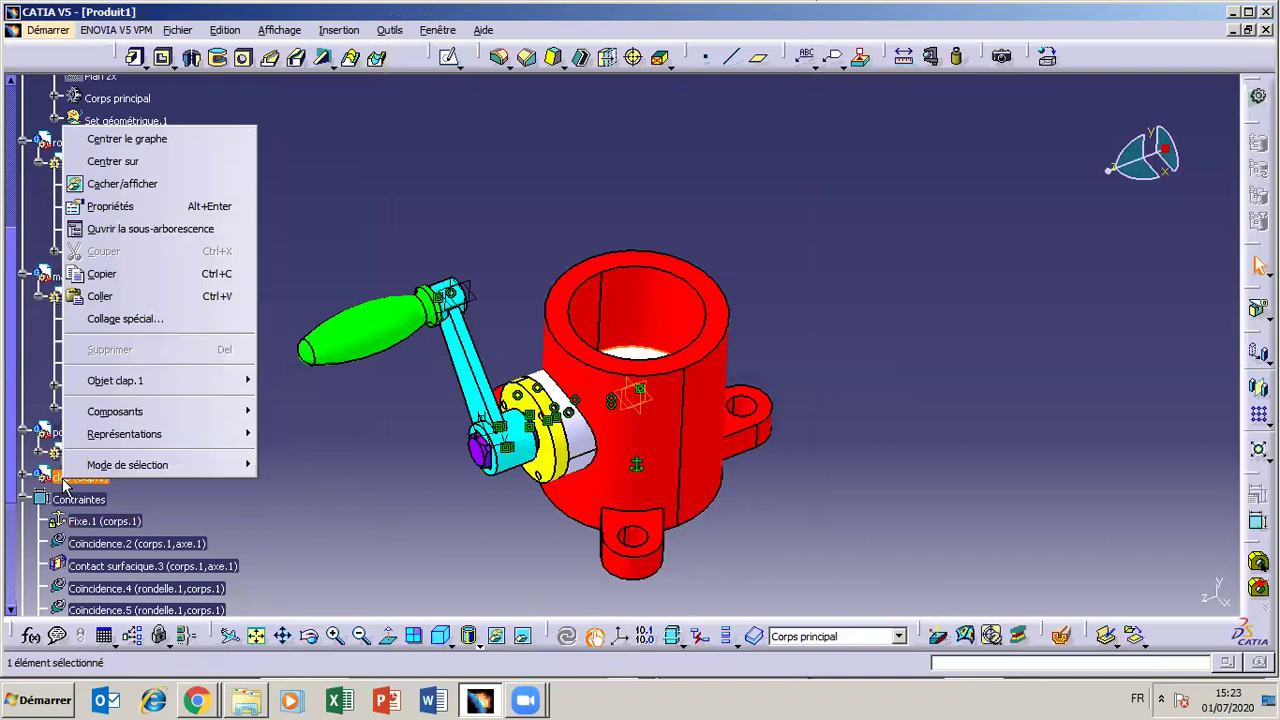
{"action": "left_click", "coordinate": [110, 206]}
{"action": "left_click", "coordinate": [503, 114]}
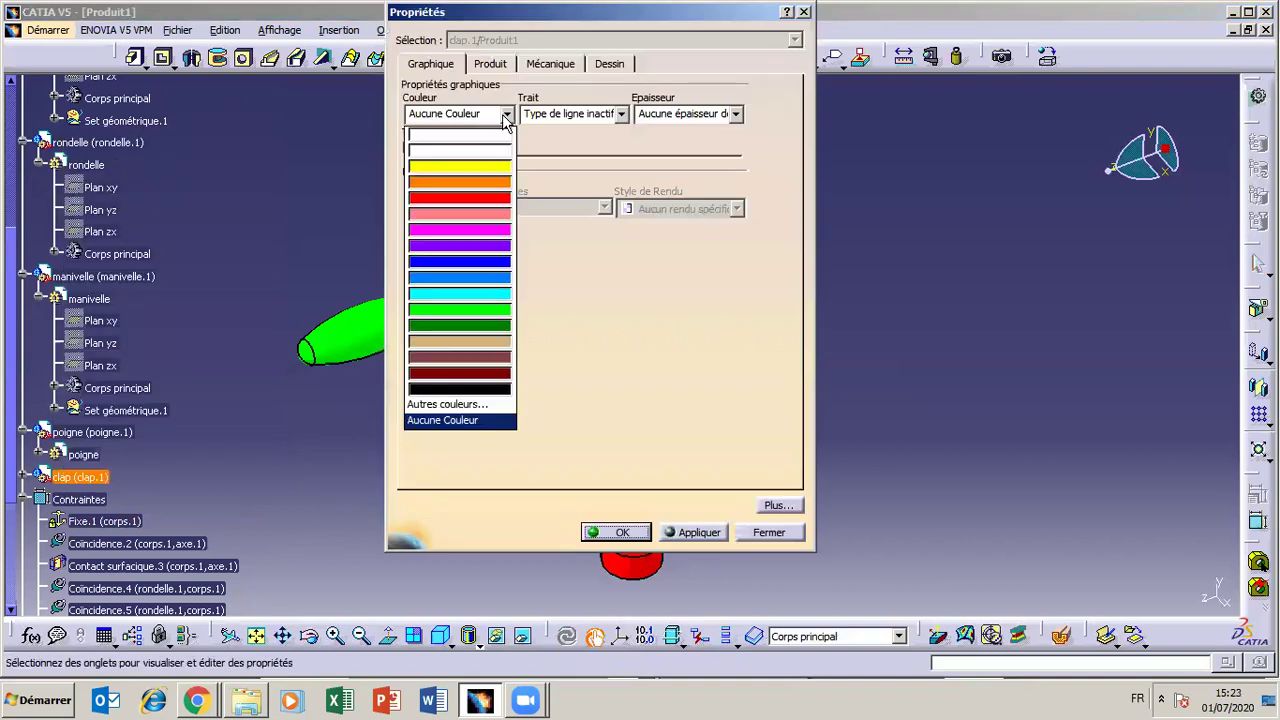
{"action": "left_click", "coordinate": [485, 231]}
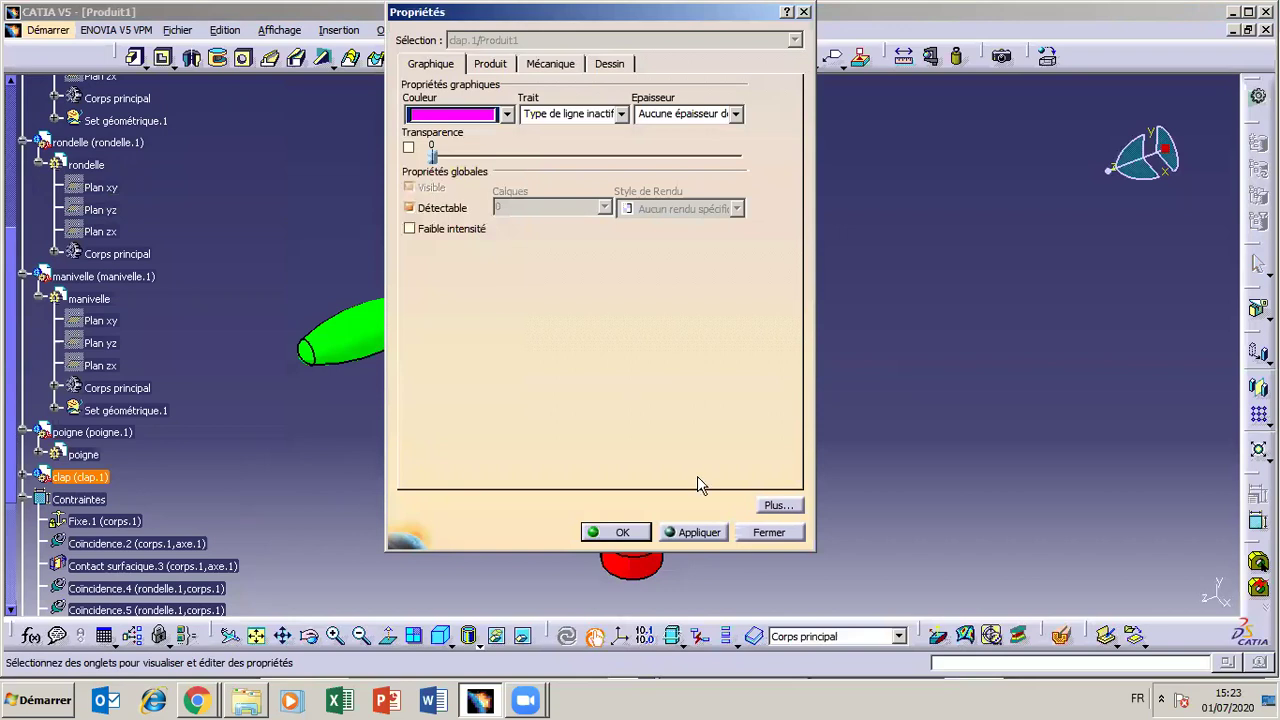
{"action": "left_click", "coordinate": [616, 532]}
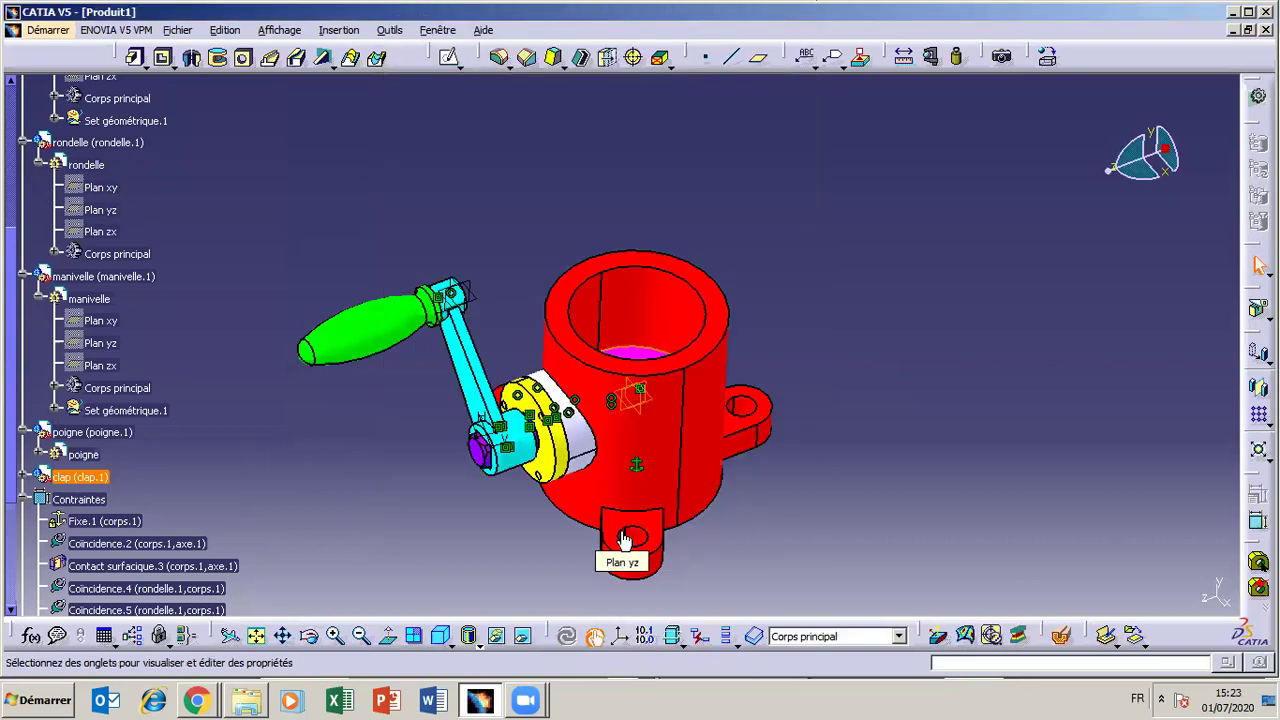
{"action": "left_click", "coordinate": [377, 540]}
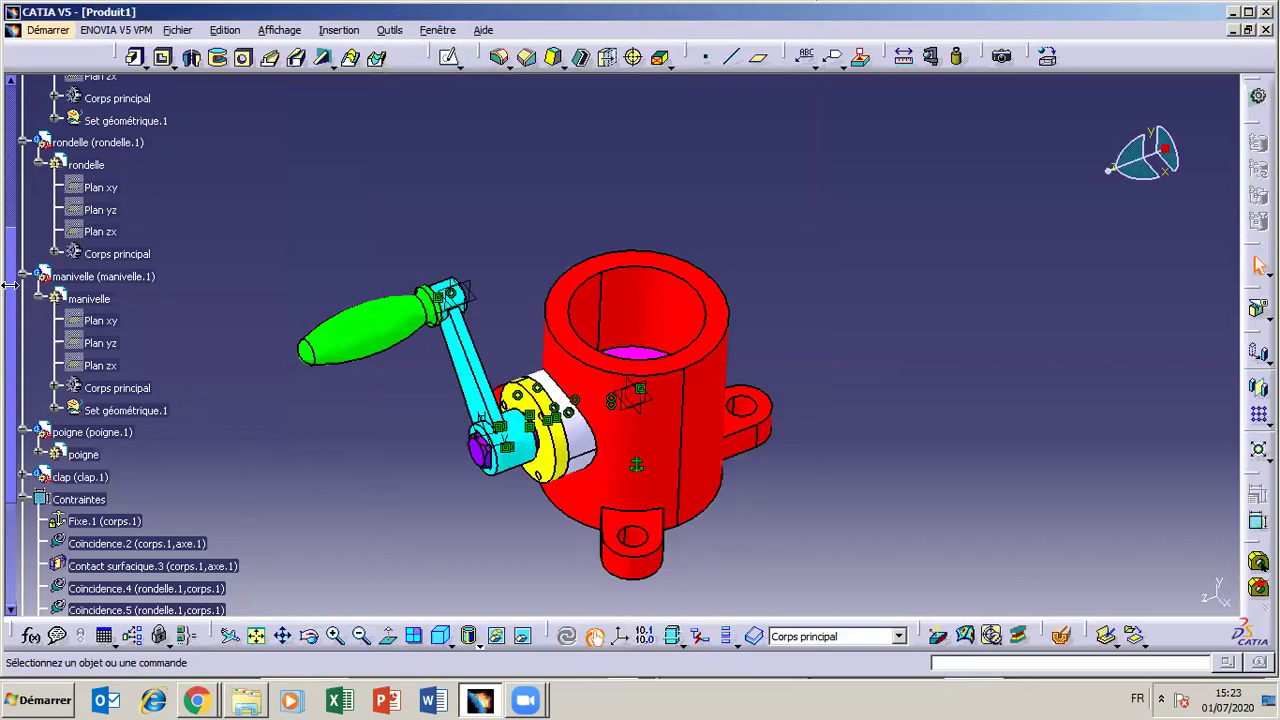
Set the graphic colour of the corps.1 component to red so that its side flange is coloured too.
{"action": "left_click_drag", "start_coordinate": [9, 292], "coordinate": [16, 213]}
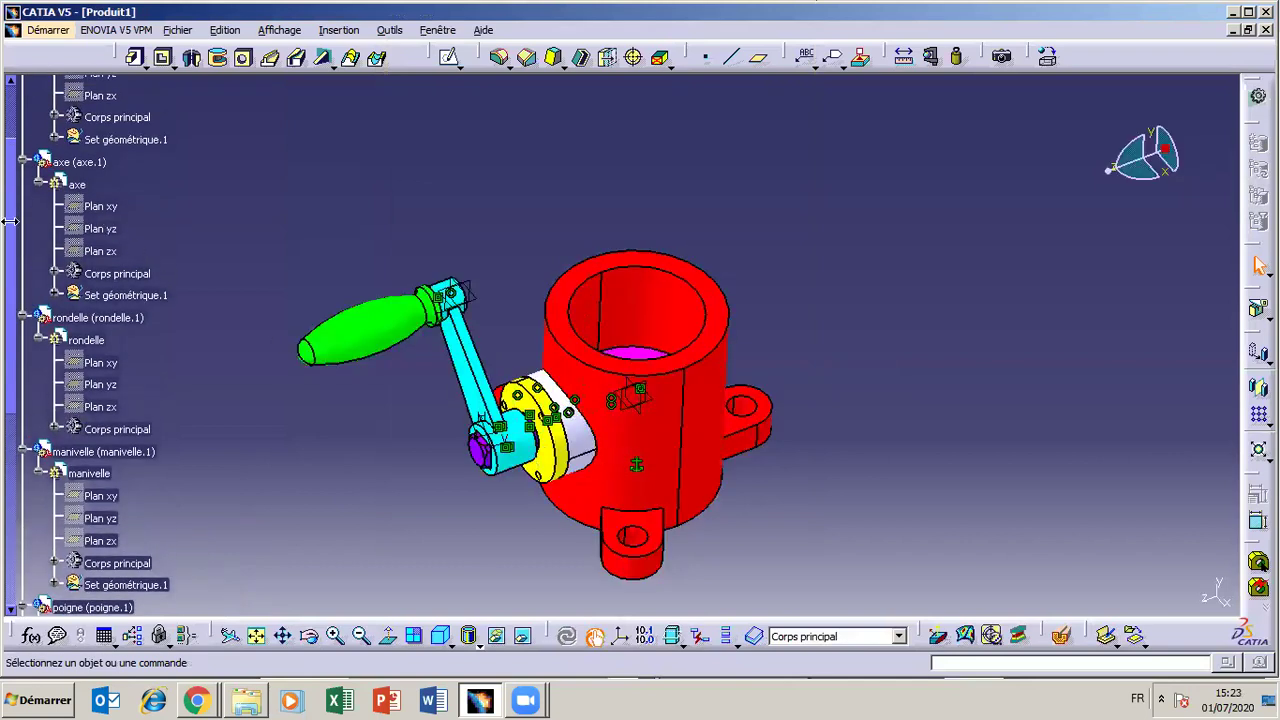
{"action": "left_click_drag", "start_coordinate": [8, 122], "coordinate": [9, 96]}
{"action": "right_click", "coordinate": [74, 108]}
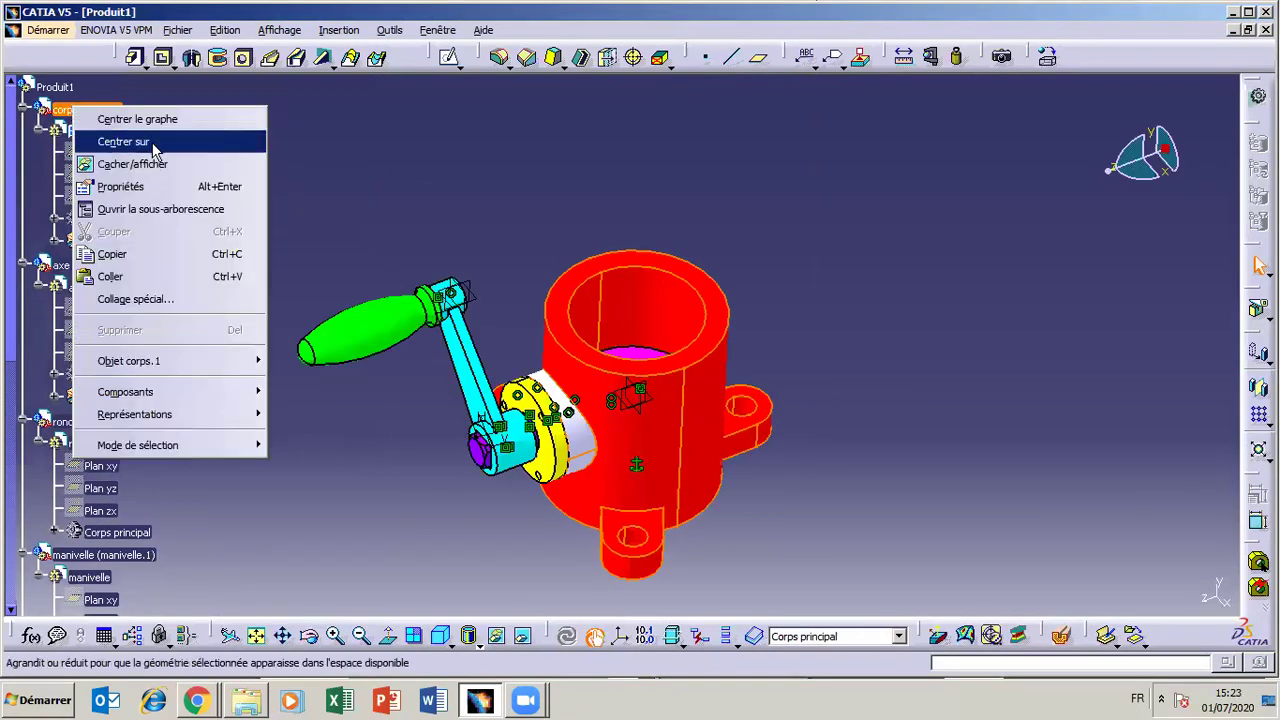
{"action": "left_click", "coordinate": [120, 186]}
{"action": "left_click", "coordinate": [507, 113]}
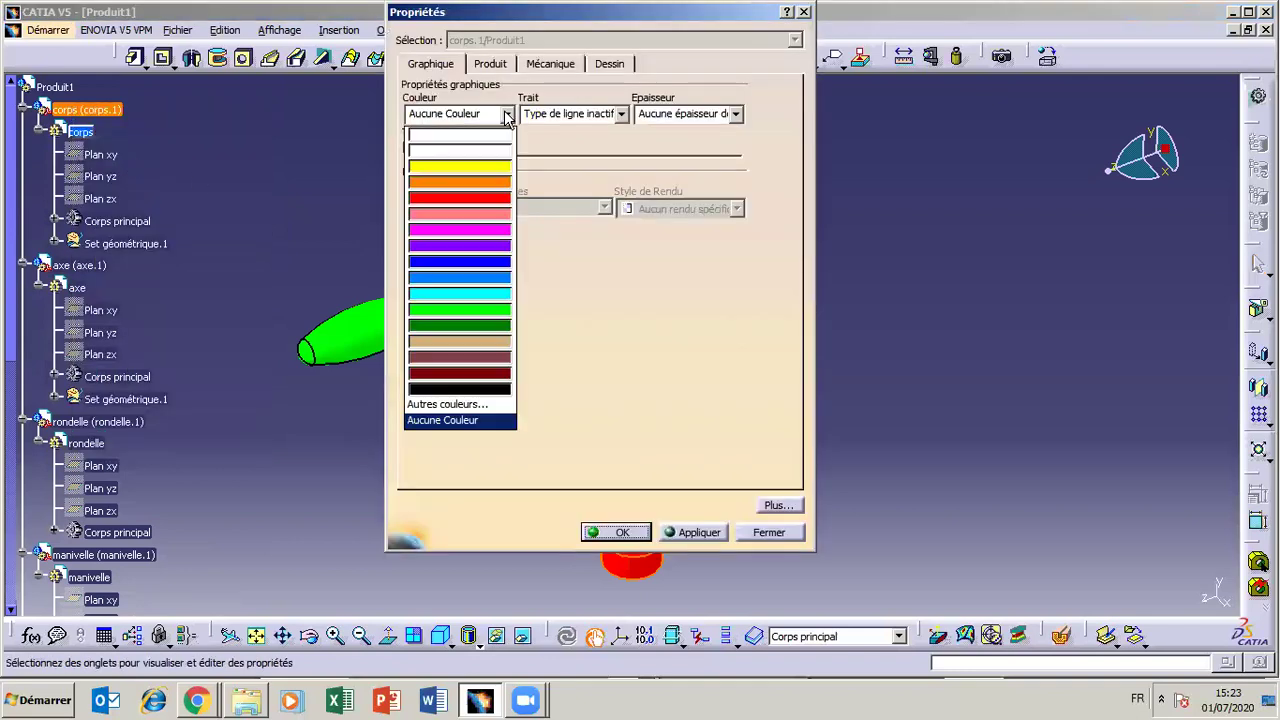
{"action": "left_click", "coordinate": [460, 200]}
{"action": "left_click", "coordinate": [622, 532]}
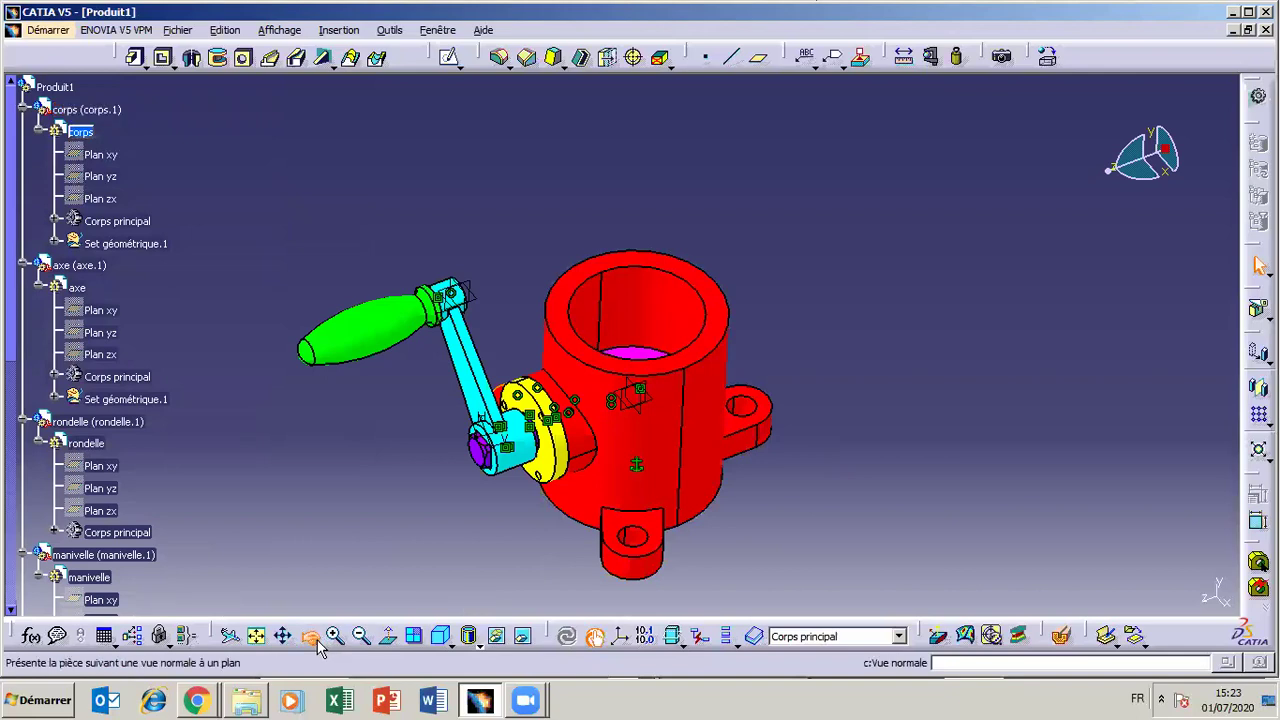
Examine the coloured assembly from several angles, looking down into the bore of the corps at the clap.
{"action": "middle_click_drag", "start_coordinate": [693, 422], "coordinate": [660, 418]}
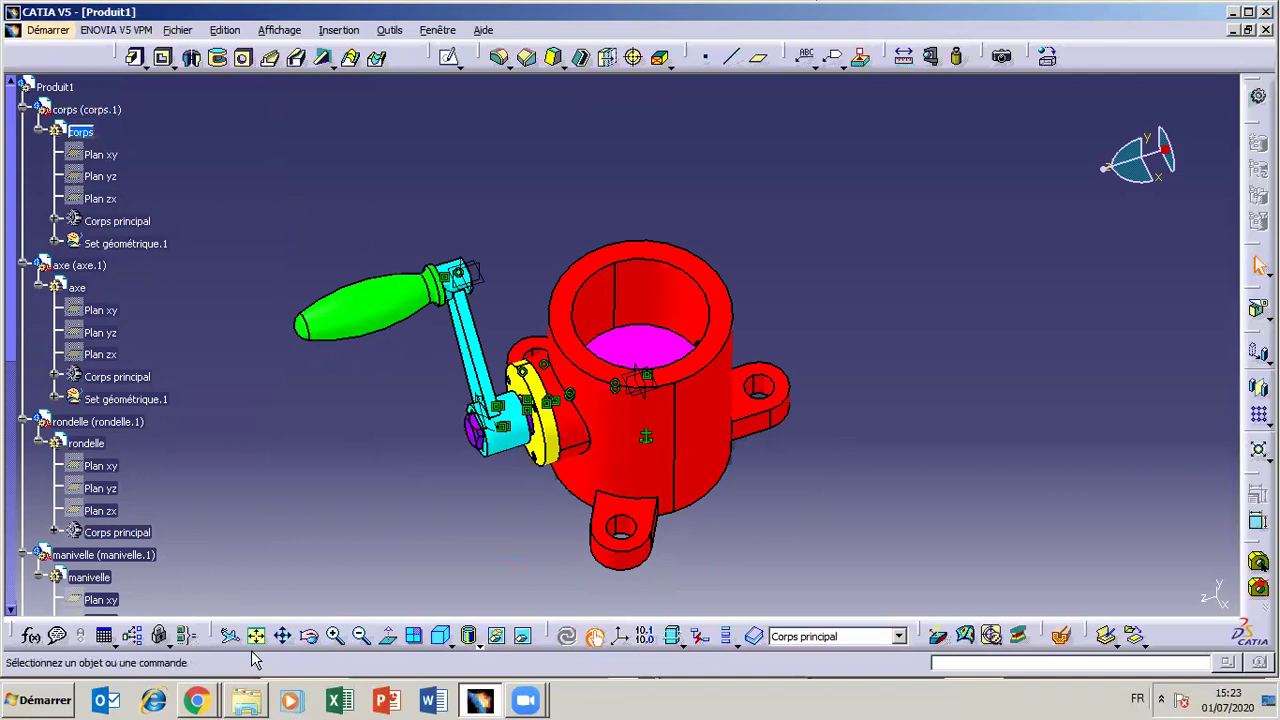
{"action": "left_click", "coordinate": [311, 638]}
{"action": "left_click_drag", "start_coordinate": [560, 430], "coordinate": [430, 450]}
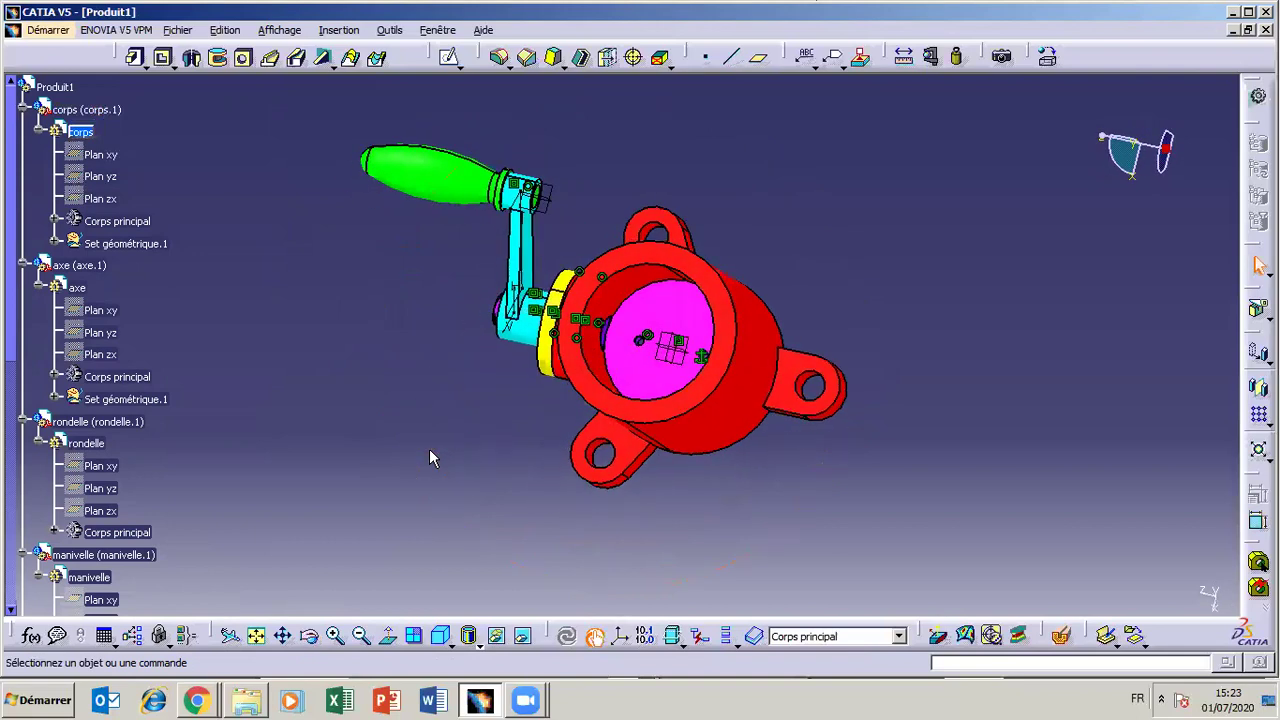
{"action": "left_click", "coordinate": [309, 636]}
{"action": "left_click_drag", "start_coordinate": [806, 432], "coordinate": [838, 378]}
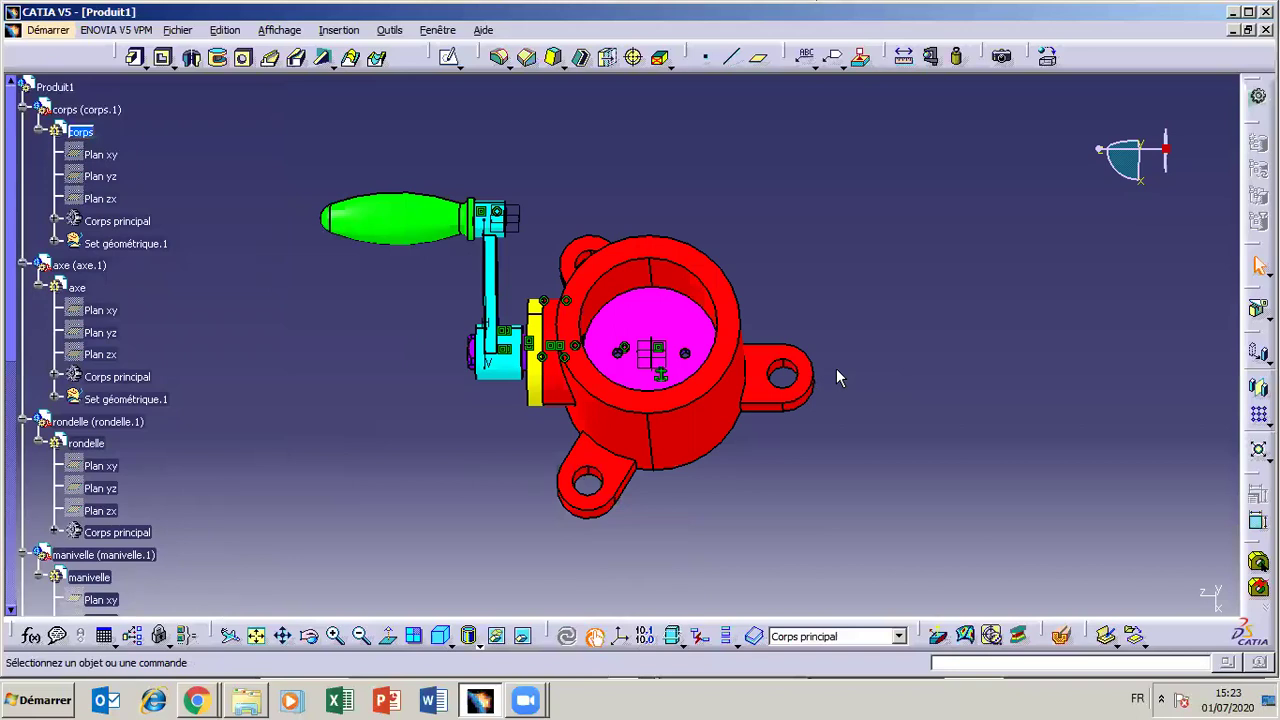
{"action": "left_click", "coordinate": [310, 636]}
{"action": "mouse_move", "coordinate": [663, 390]}
{"action": "left_mouse_down"}
{"action": "mouse_move", "coordinate": [651, 449]}
{"action": "mouse_move", "coordinate": [691, 366]}
{"action": "mouse_move", "coordinate": [655, 362]}
{"action": "mouse_move", "coordinate": [665, 398]}
{"action": "left_mouse_up"}
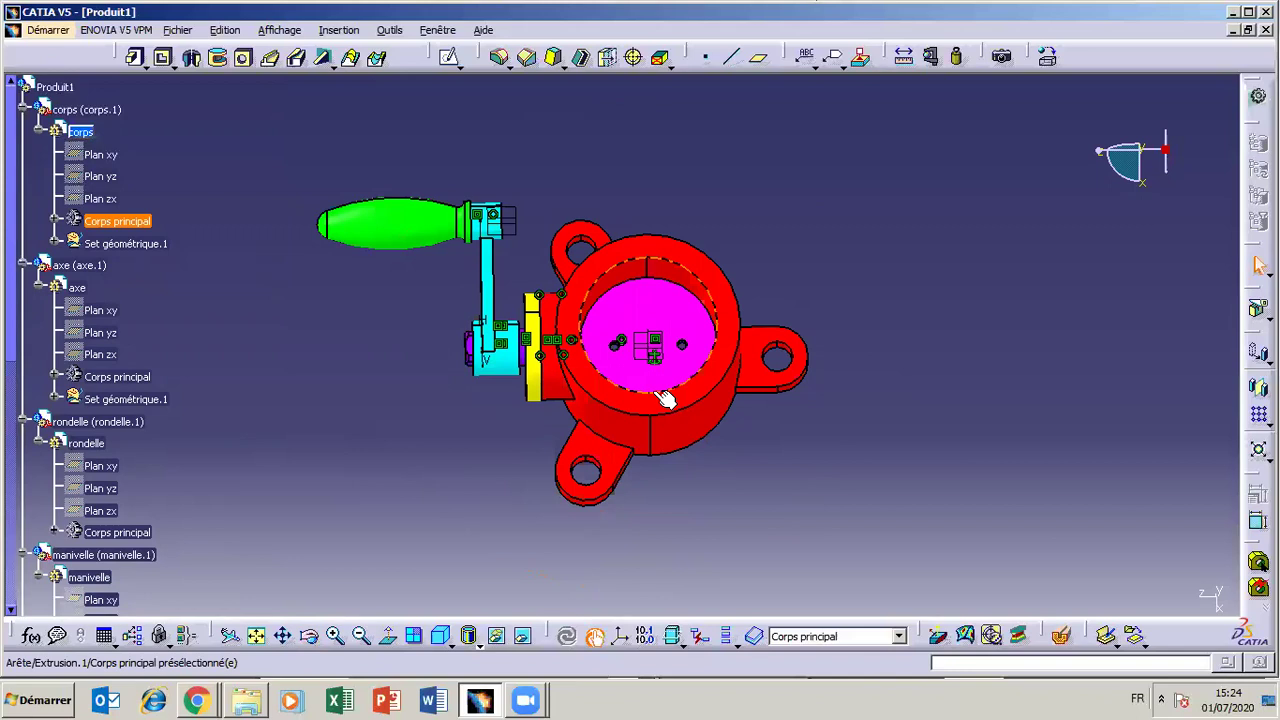
{"action": "left_click", "coordinate": [310, 636]}
{"action": "left_click_drag", "start_coordinate": [620, 523], "coordinate": [660, 478]}
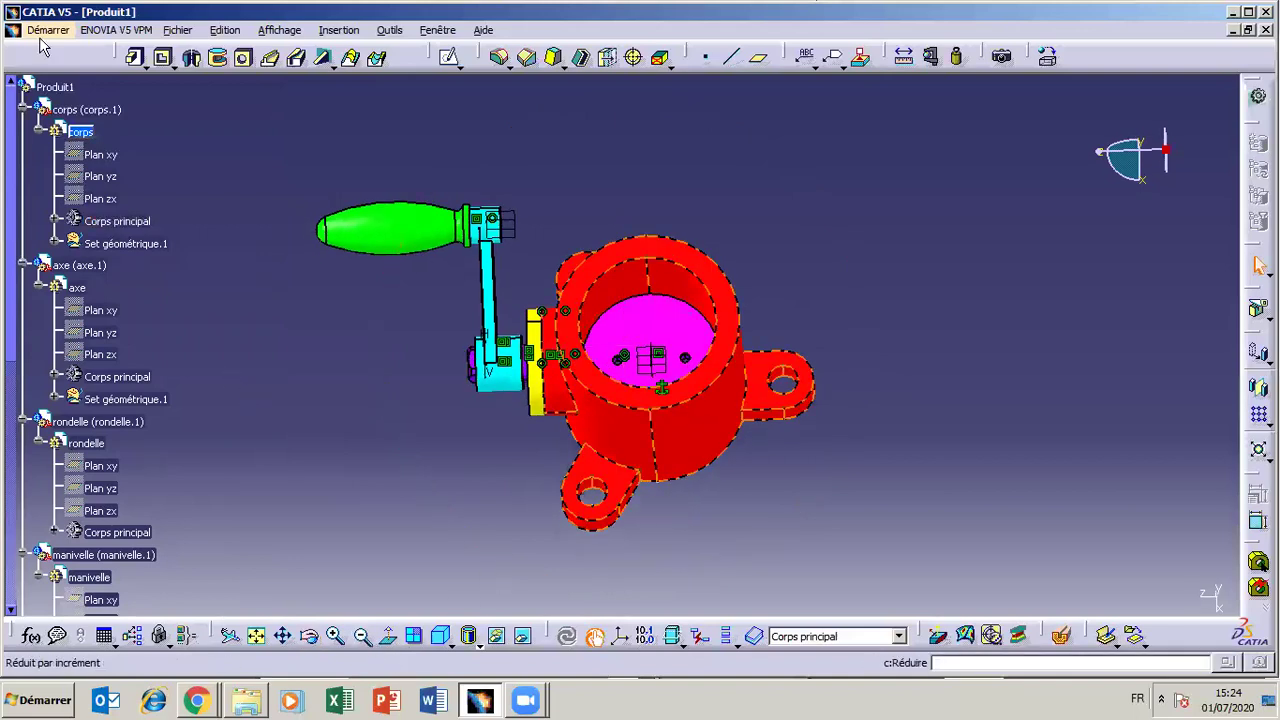
Activate Produit1 and set up component manipulation under constraints, with rotation about the X axis.
{"action": "double_click", "coordinate": [56, 88]}
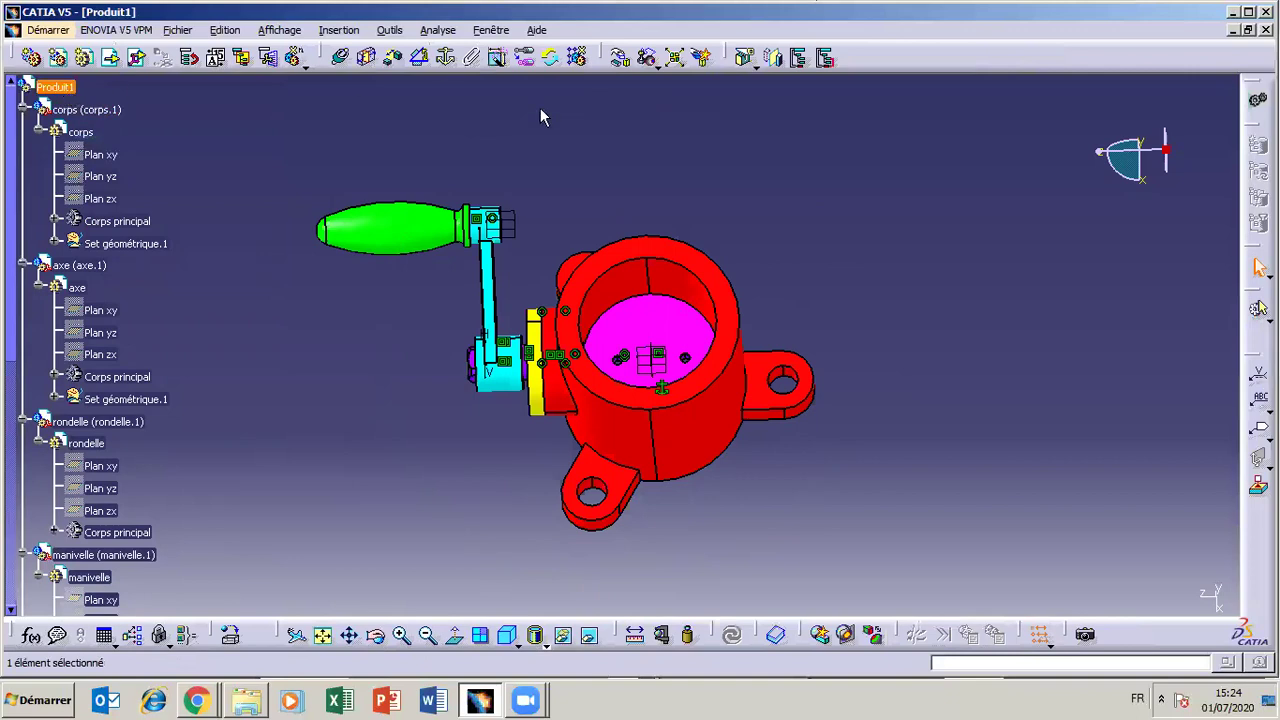
{"action": "left_click", "coordinate": [621, 58]}
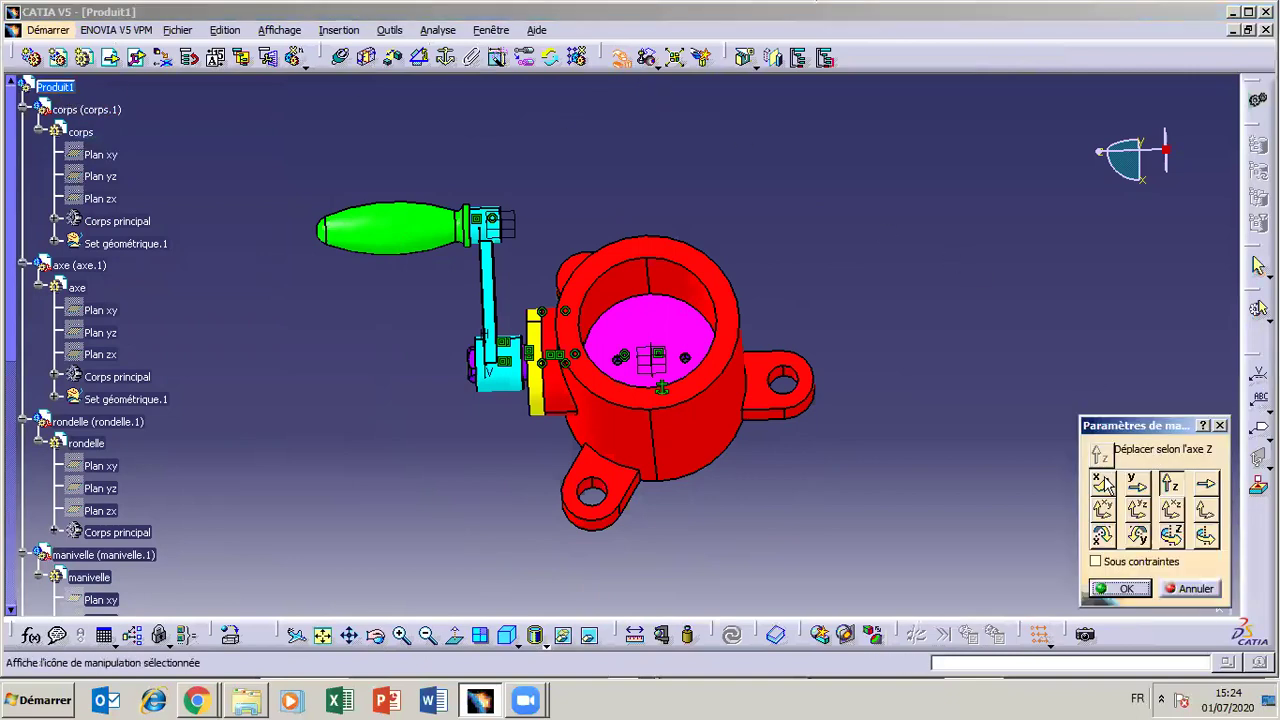
{"action": "left_click", "coordinate": [1097, 563]}
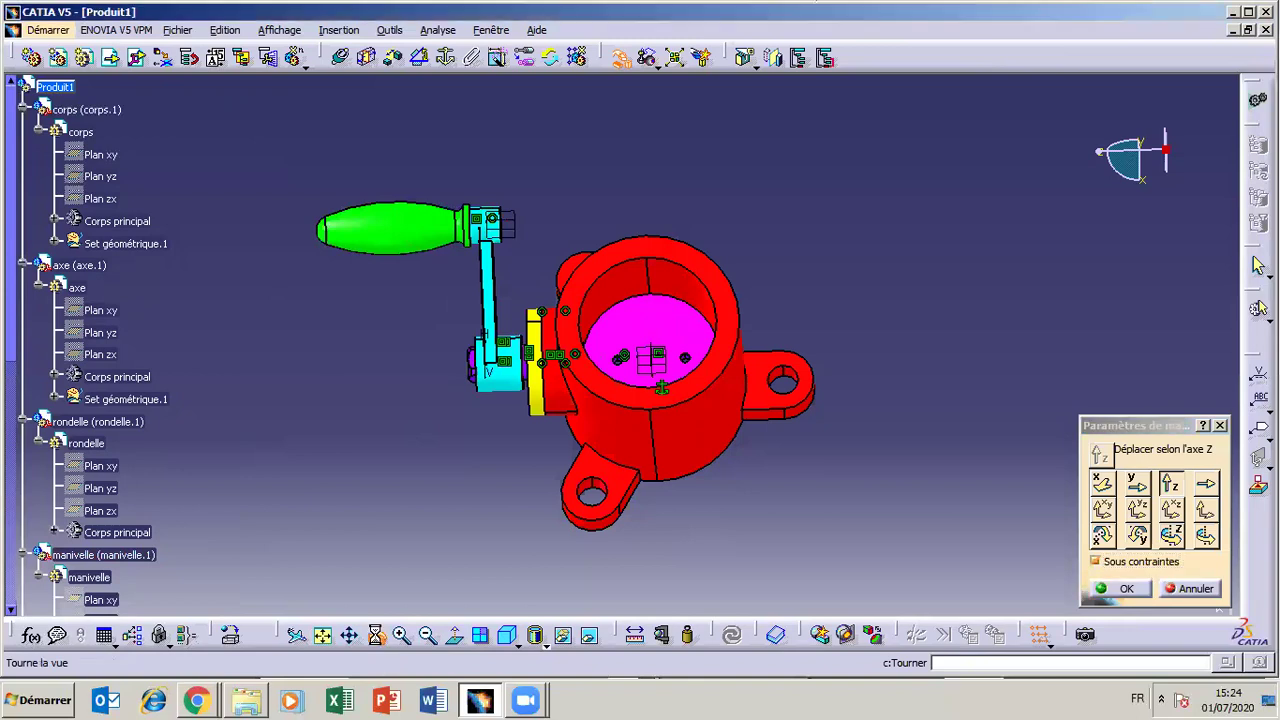
{"action": "left_click", "coordinate": [376, 636]}
{"action": "left_click_drag", "start_coordinate": [606, 534], "coordinate": [624, 522]}
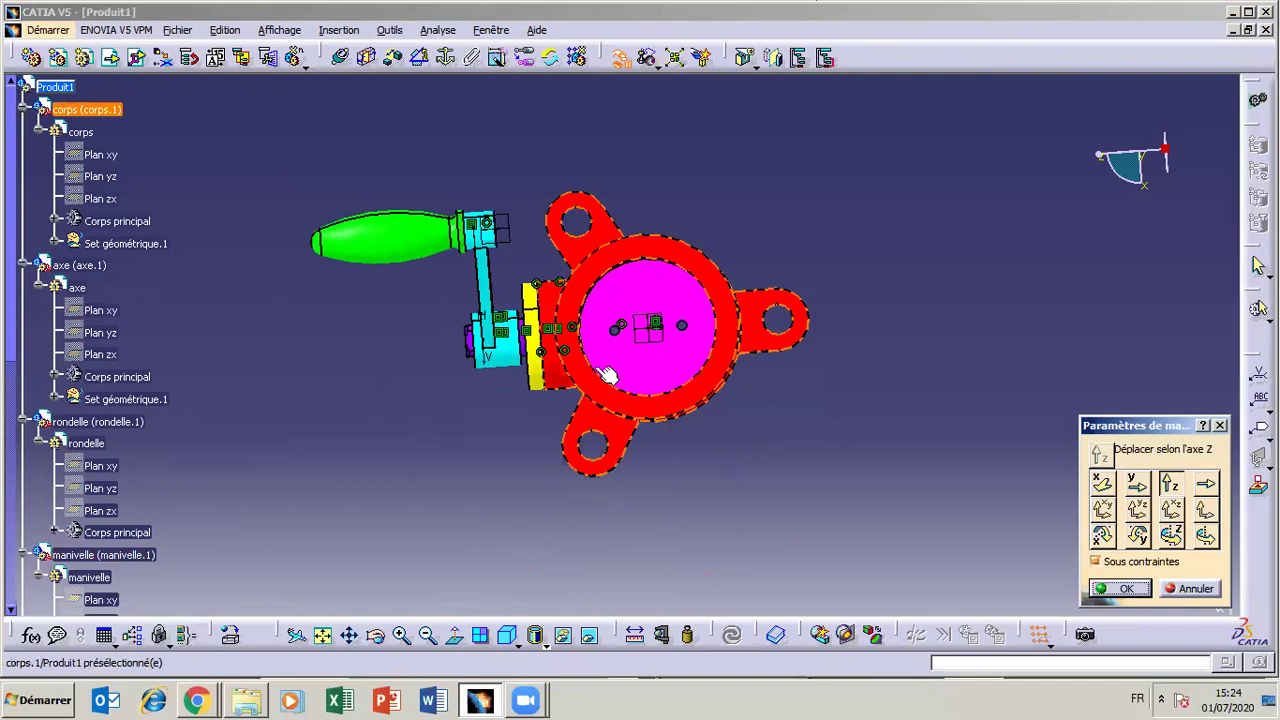
{"action": "left_click", "coordinate": [1107, 541]}
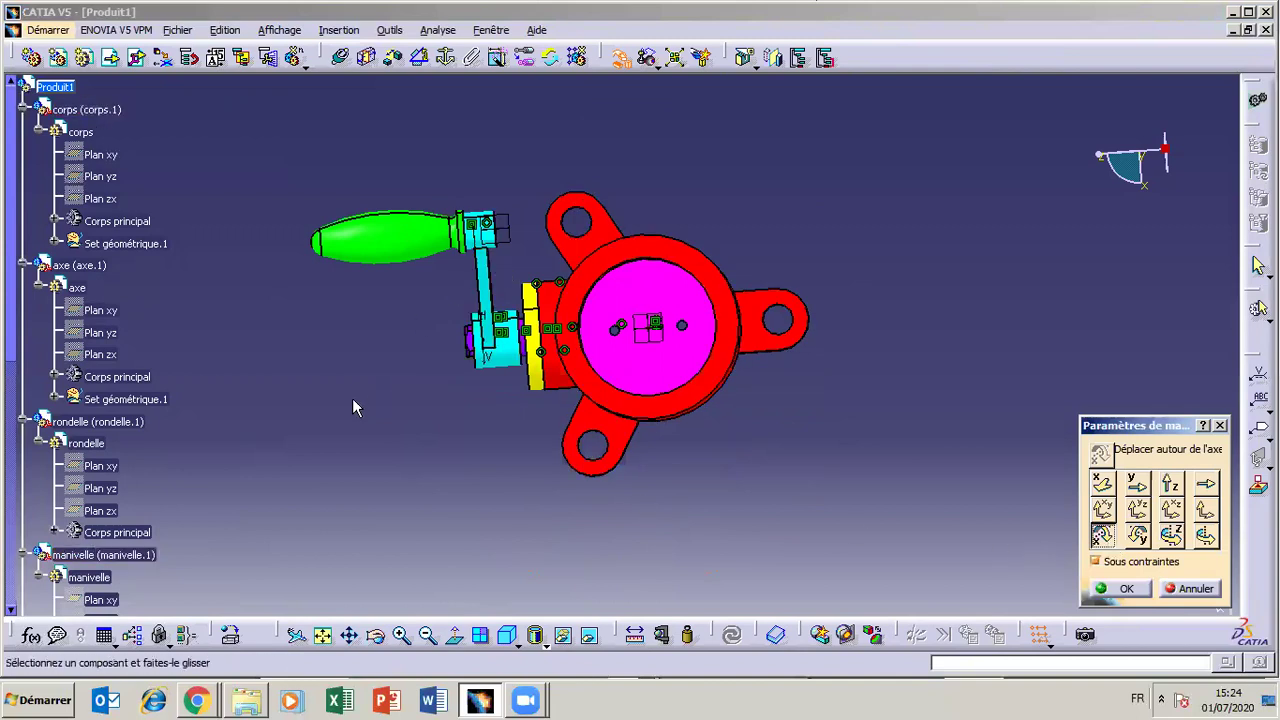
Swing the green poigne down and back up about the X axis to open and close the clap.
{"action": "left_click_drag", "start_coordinate": [370, 262], "coordinate": [465, 467]}
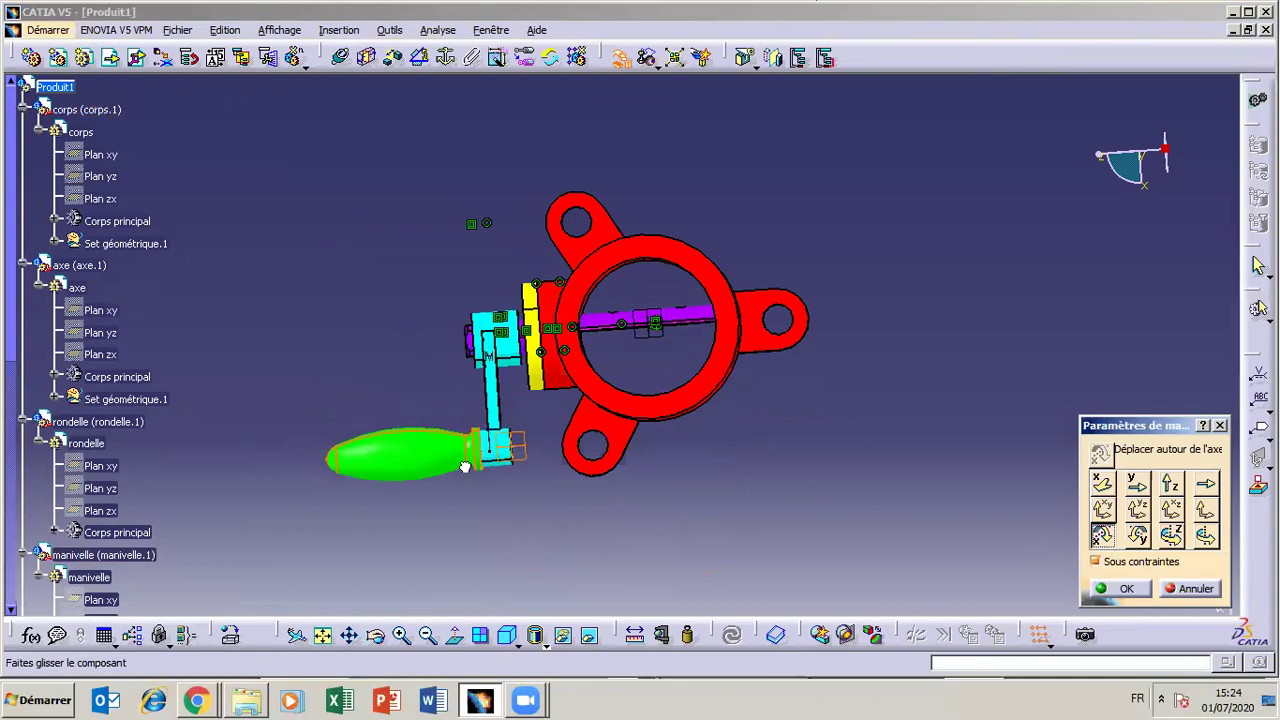
{"action": "mouse_move", "coordinate": [445, 409]}
{"action": "left_mouse_down"}
{"action": "mouse_move", "coordinate": [437, 343]}
{"action": "mouse_move", "coordinate": [455, 428]}
{"action": "mouse_move", "coordinate": [456, 412]}
{"action": "left_mouse_up"}
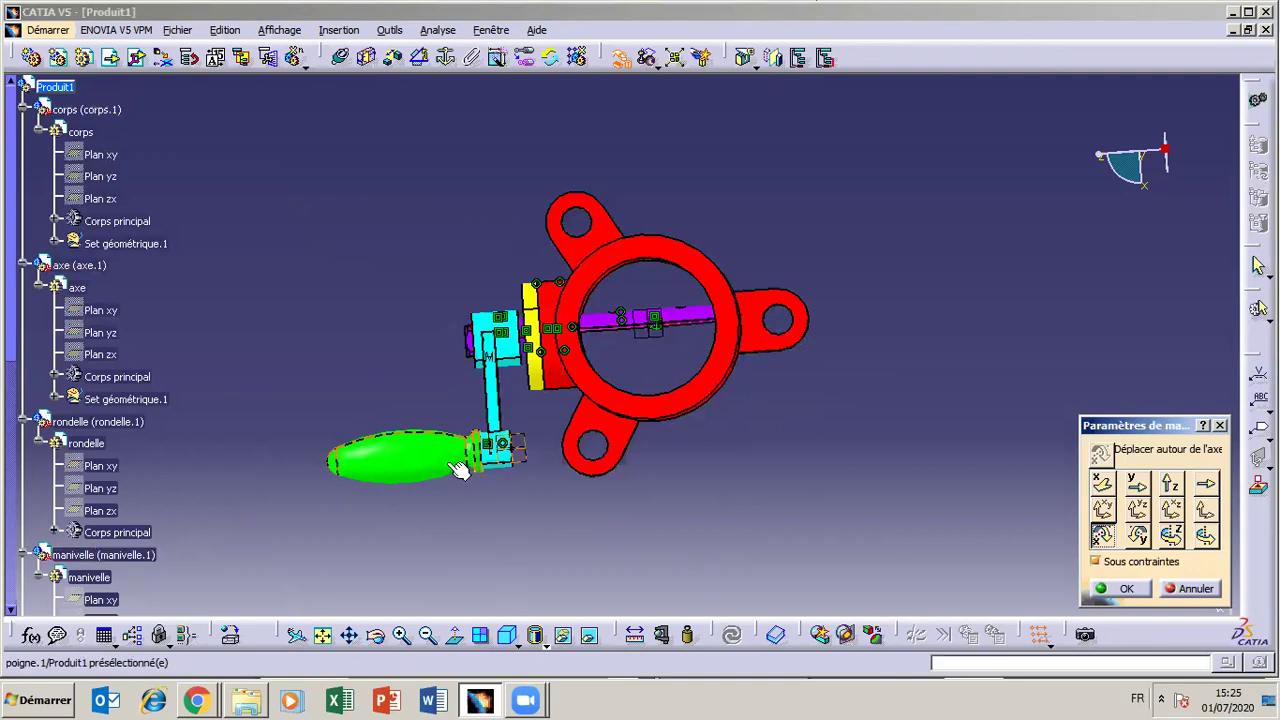
{"action": "left_click_drag", "start_coordinate": [455, 468], "coordinate": [451, 436]}
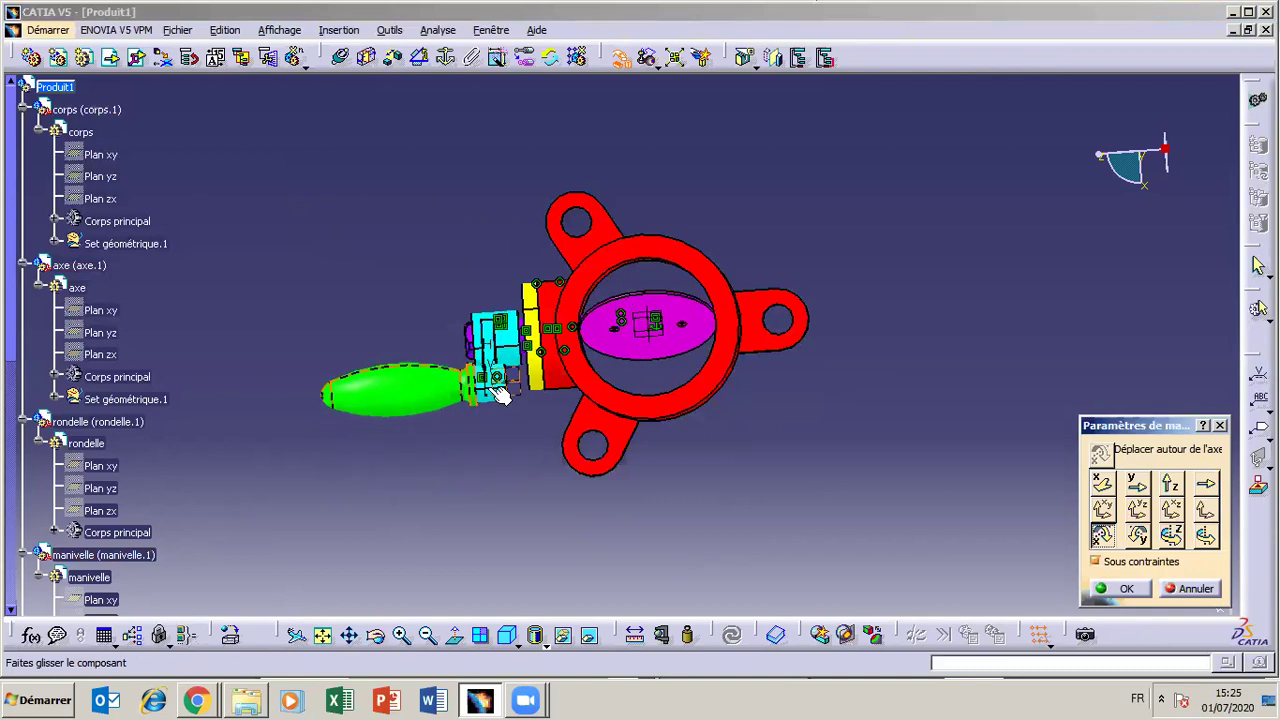
{"action": "left_click_drag", "start_coordinate": [440, 397], "coordinate": [471, 418]}
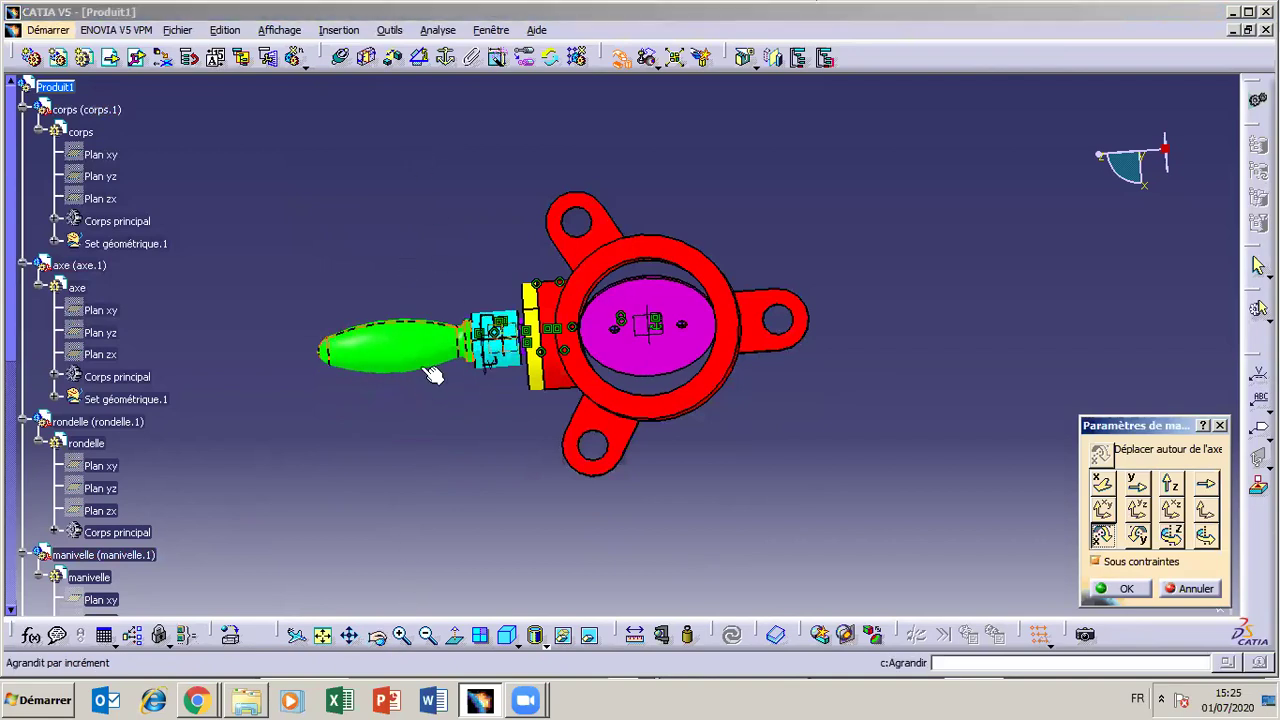
{"action": "left_click_drag", "start_coordinate": [413, 388], "coordinate": [420, 337]}
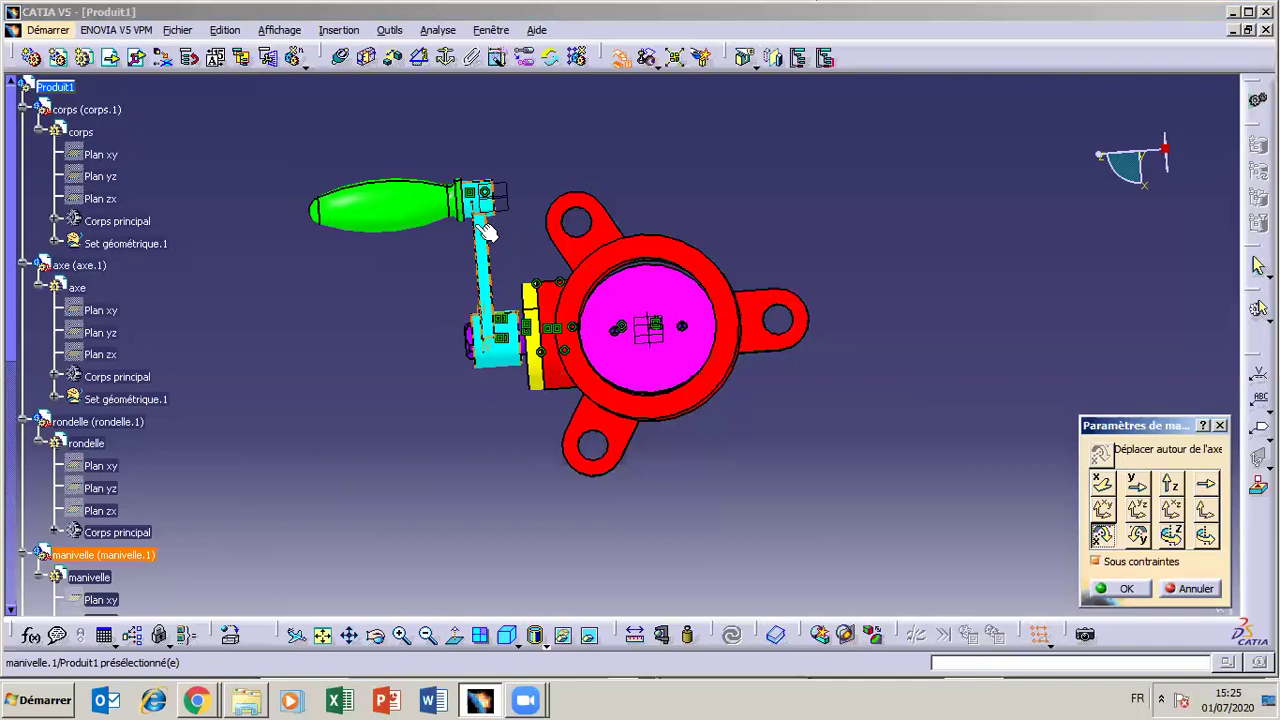
Lower the crank partway from its raised position while looking at the end of the axe from an oblique angle.
{"action": "left_click", "coordinate": [377, 637]}
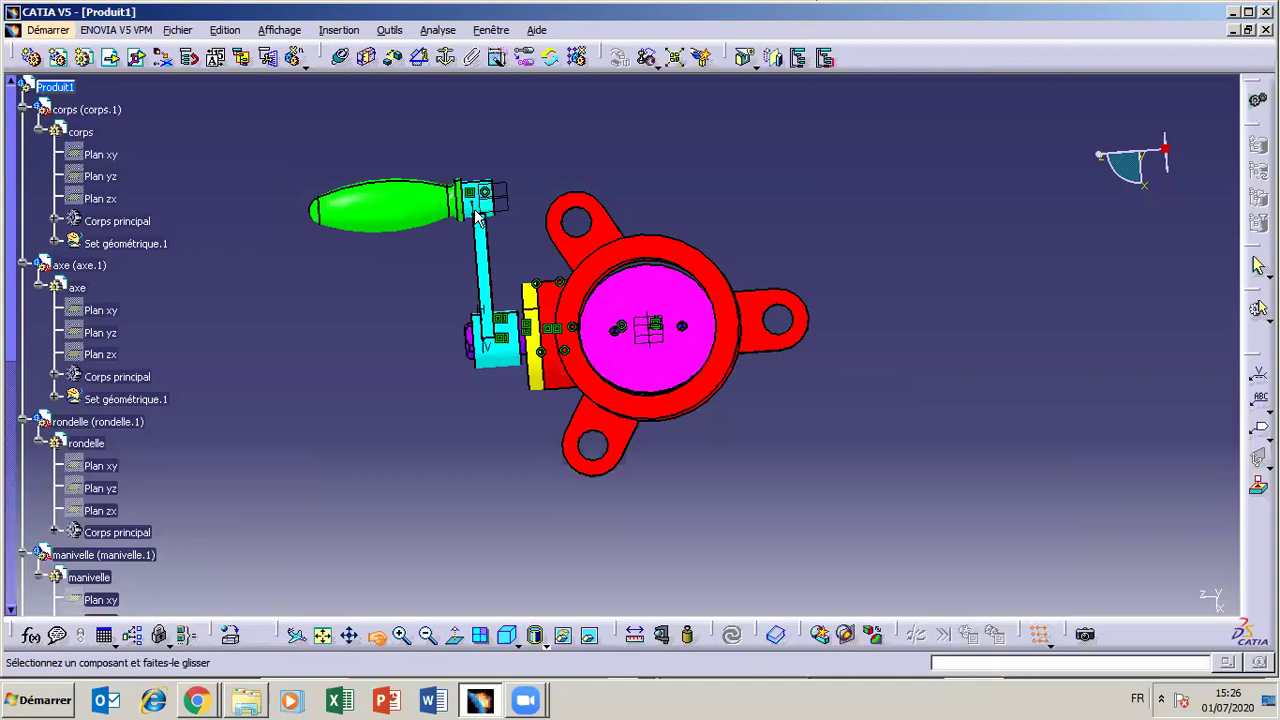
{"action": "left_click", "coordinate": [380, 641]}
{"action": "left_click", "coordinate": [378, 639]}
{"action": "left_click_drag", "start_coordinate": [412, 204], "coordinate": [468, 325]}
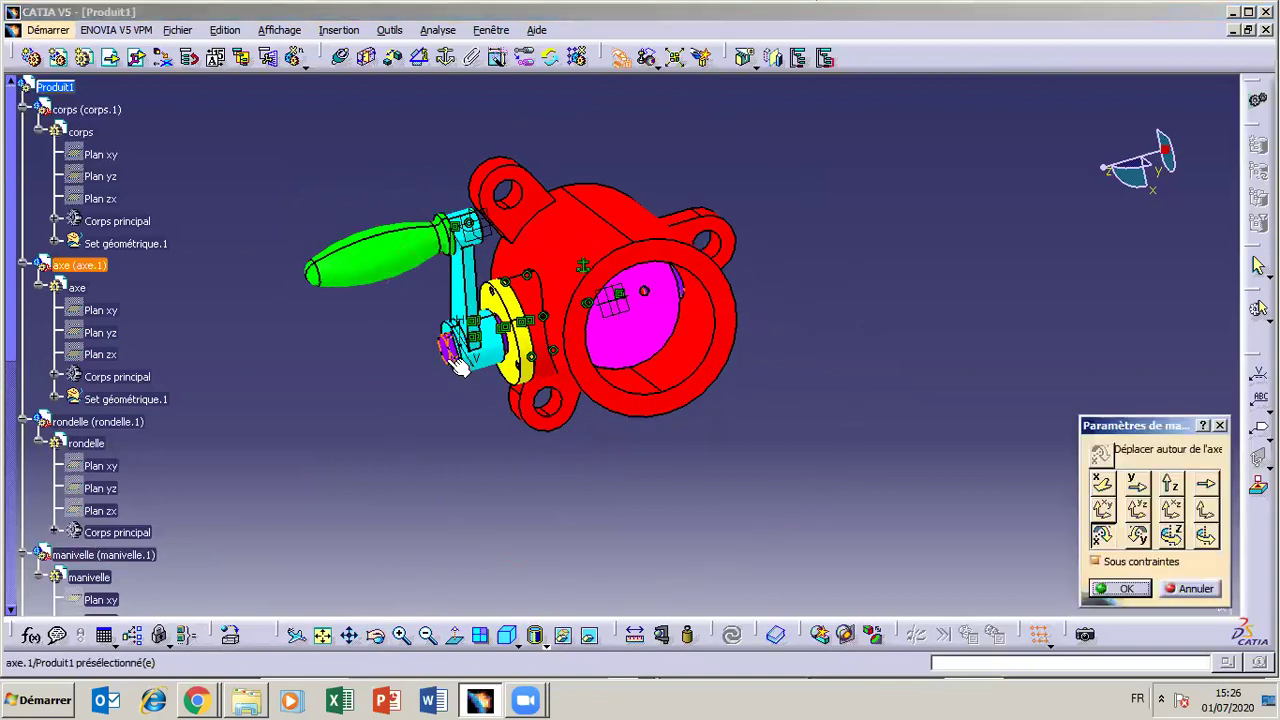
{"action": "left_click_drag", "start_coordinate": [476, 352], "coordinate": [460, 366]}
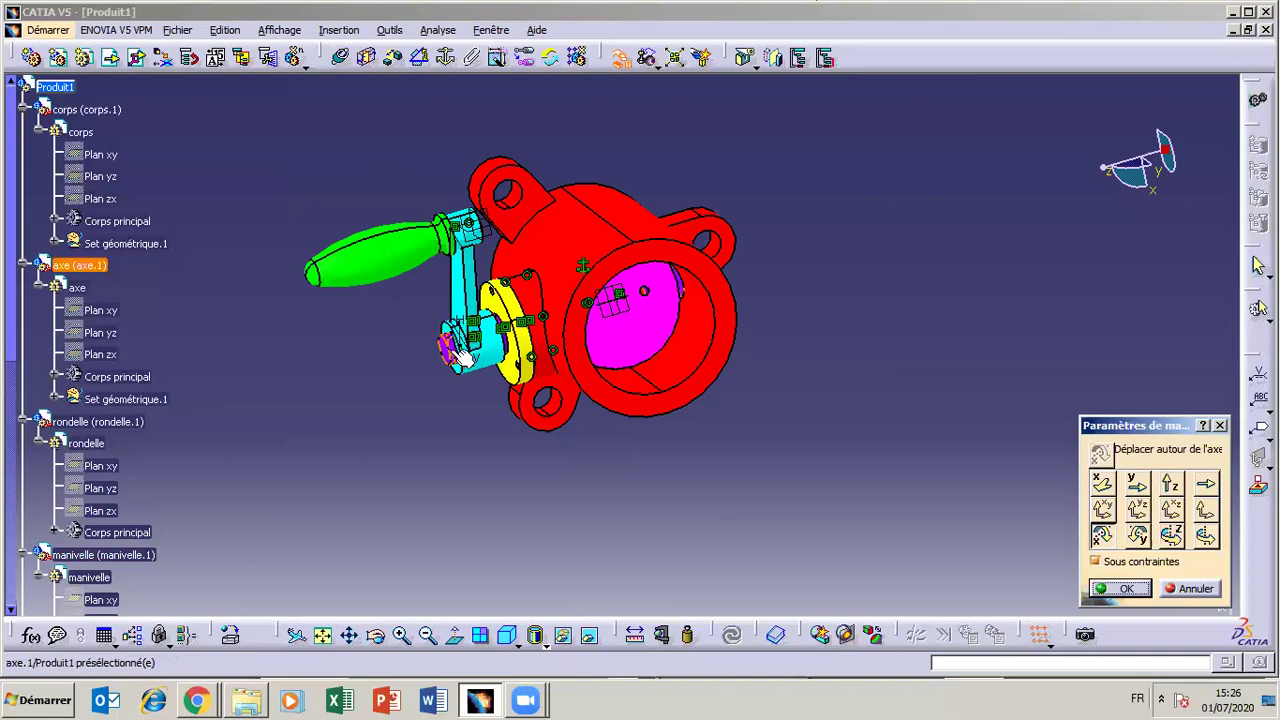
{"action": "left_click_drag", "start_coordinate": [411, 250], "coordinate": [456, 350]}
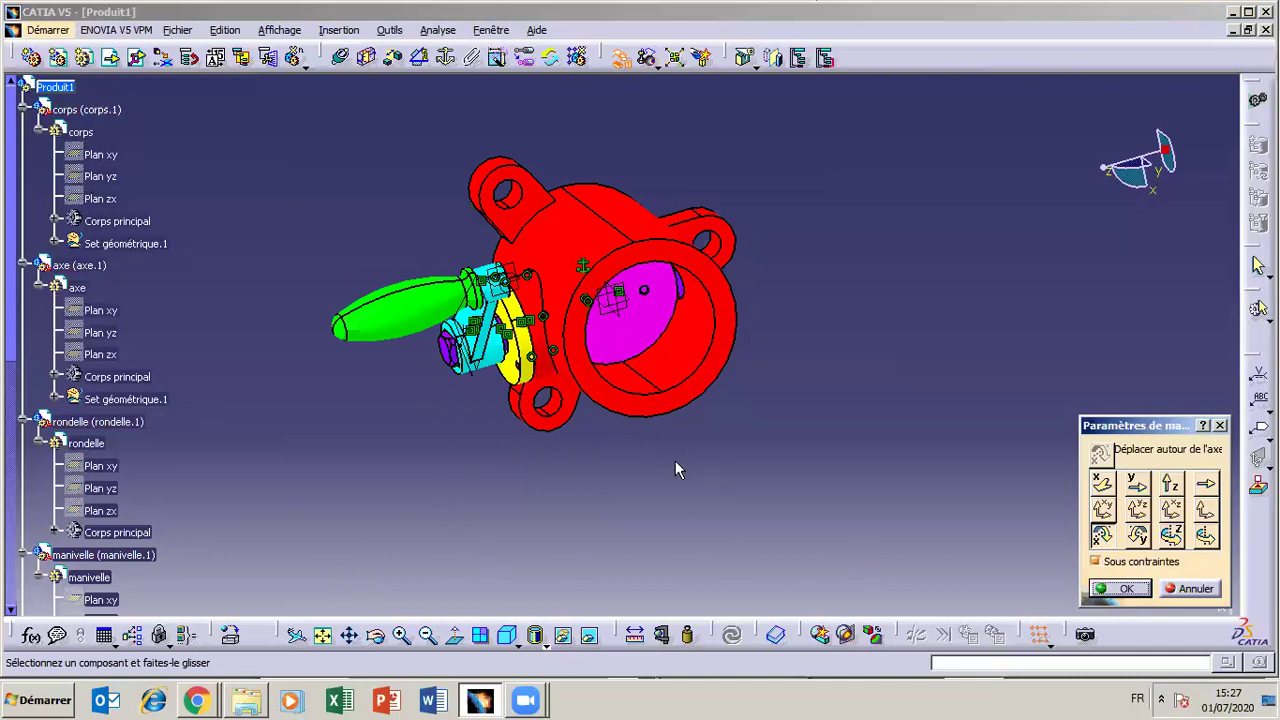
Swing the poigne repeatedly between its lower and raised positions, rotating the clap inside the corps bore.
{"action": "left_click", "coordinate": [378, 639]}
{"action": "left_click_drag", "start_coordinate": [650, 492], "coordinate": [618, 375]}
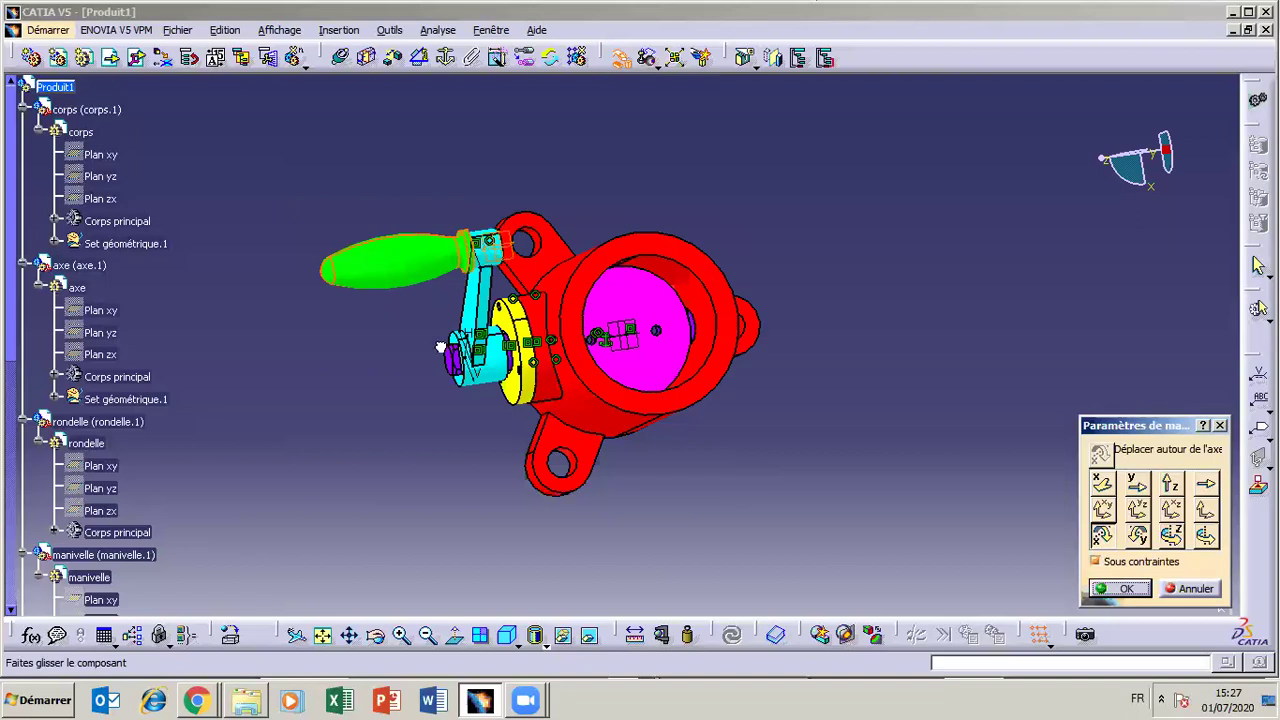
{"action": "mouse_move", "coordinate": [458, 385]}
{"action": "left_mouse_down"}
{"action": "mouse_move", "coordinate": [432, 310]}
{"action": "mouse_move", "coordinate": [451, 403]}
{"action": "left_mouse_up"}
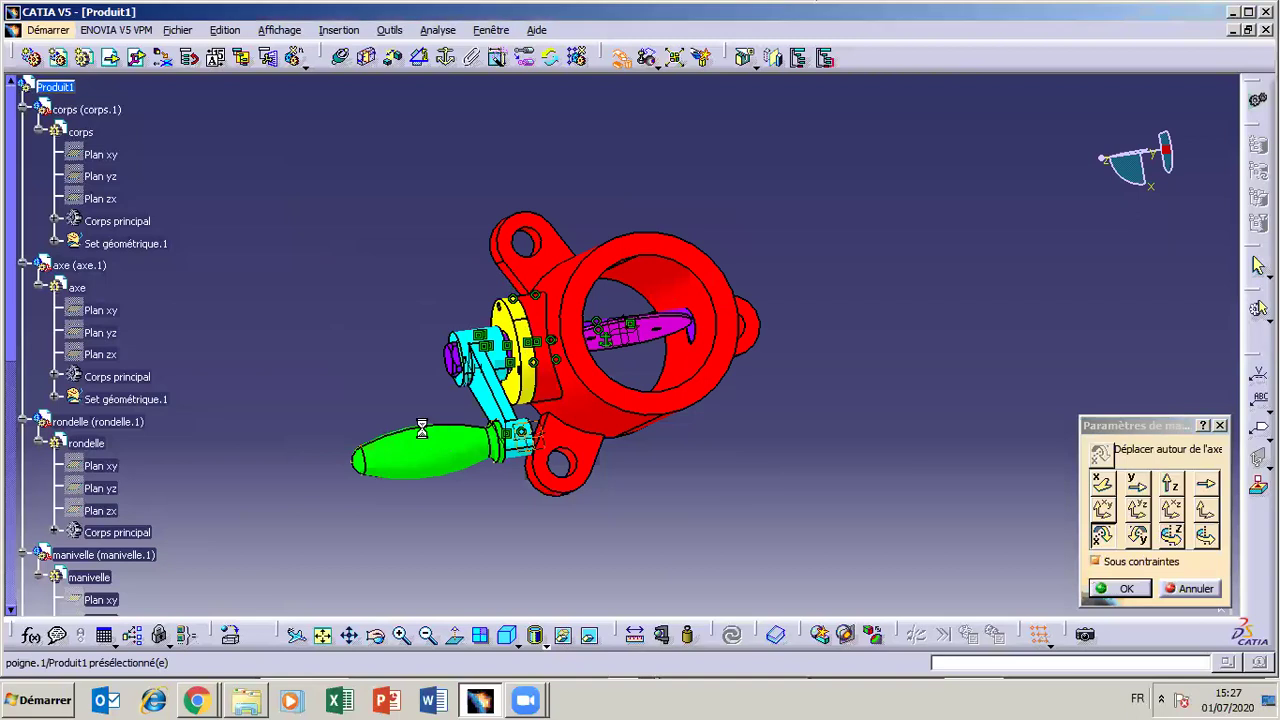
{"action": "left_click_drag", "start_coordinate": [434, 452], "coordinate": [267, 64]}
{"action": "mouse_move", "coordinate": [444, 373]}
{"action": "left_mouse_down"}
{"action": "mouse_move", "coordinate": [330, 122]}
{"action": "mouse_move", "coordinate": [467, 377]}
{"action": "left_mouse_up"}
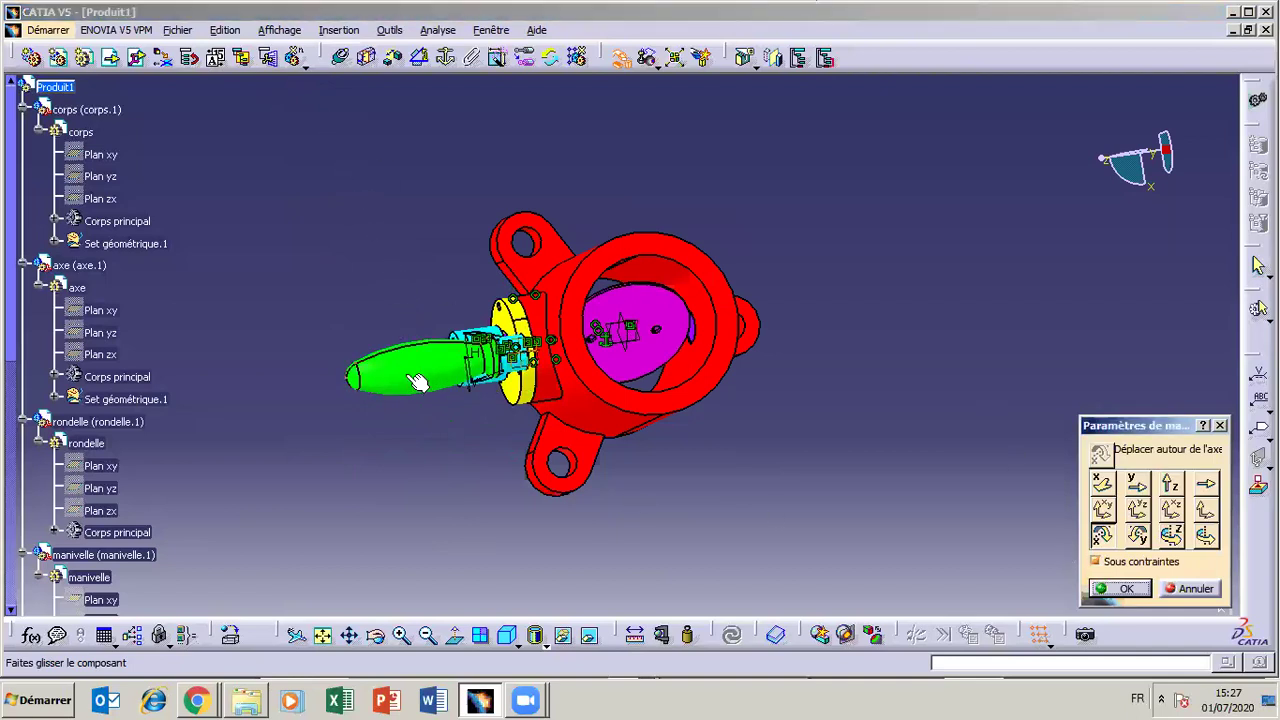
{"action": "left_click_drag", "start_coordinate": [392, 315], "coordinate": [294, 131]}
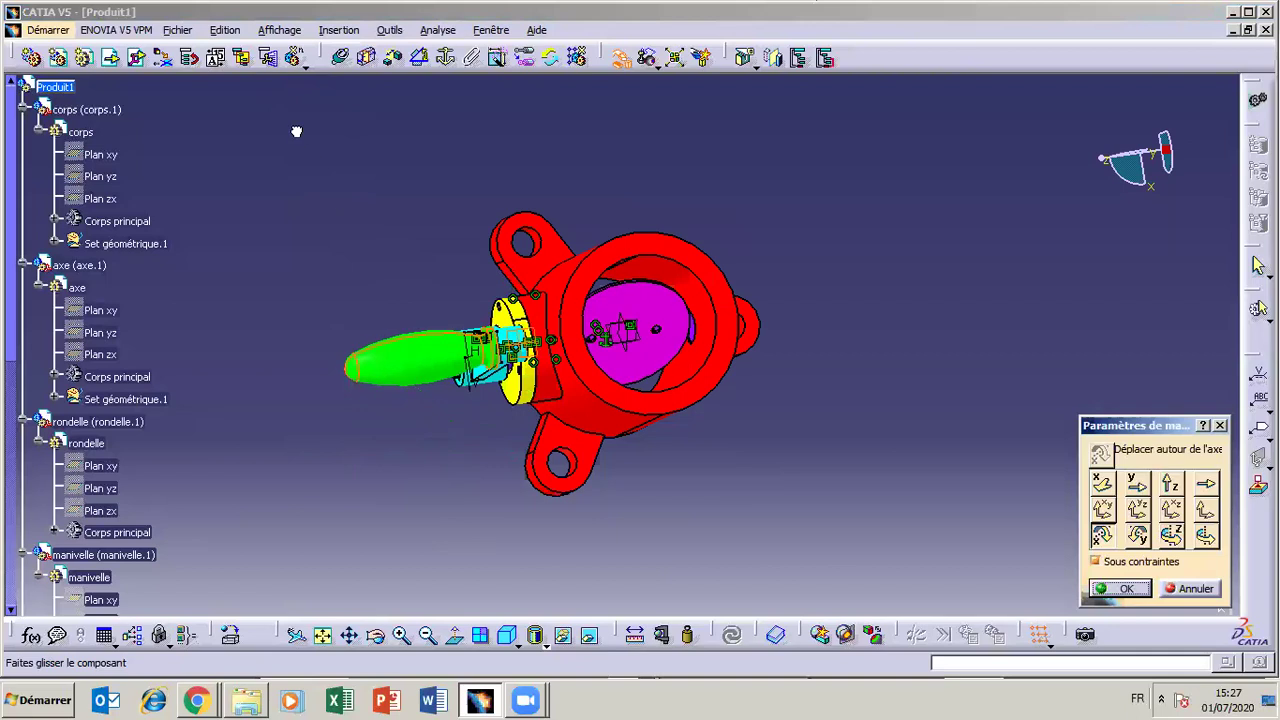
{"action": "left_click_drag", "start_coordinate": [417, 356], "coordinate": [454, 468]}
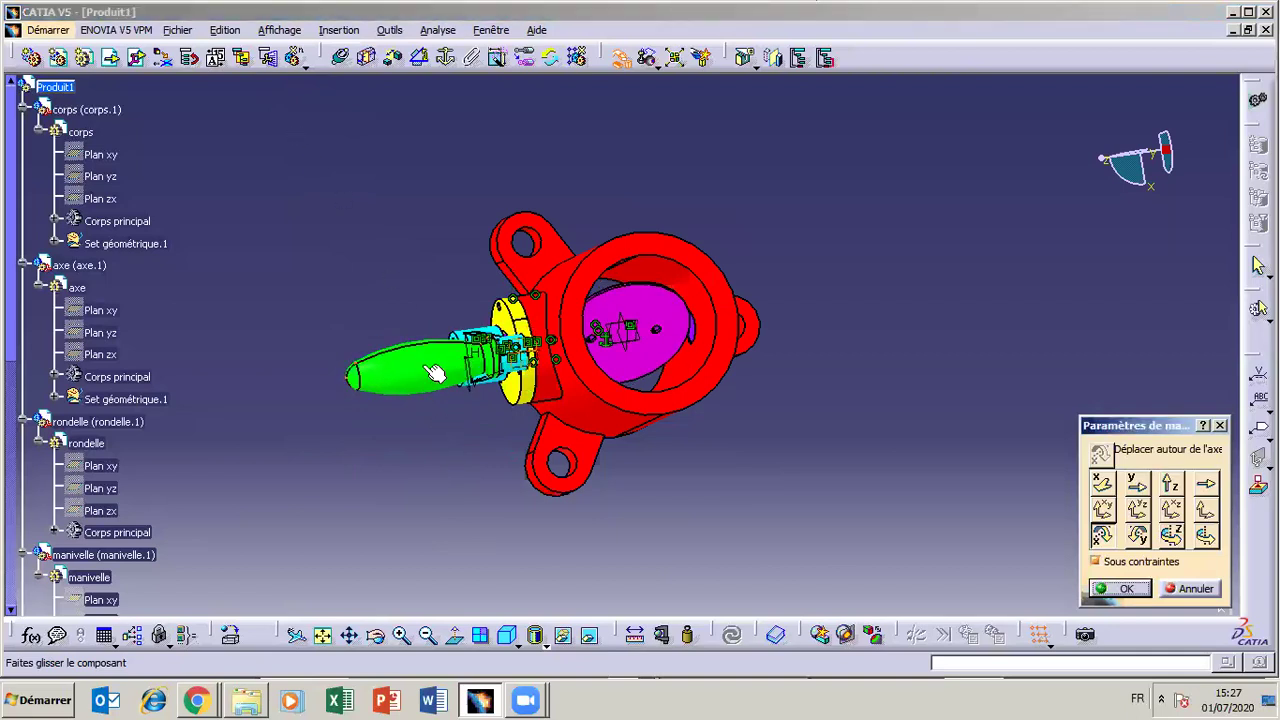
{"action": "left_click_drag", "start_coordinate": [437, 371], "coordinate": [461, 523]}
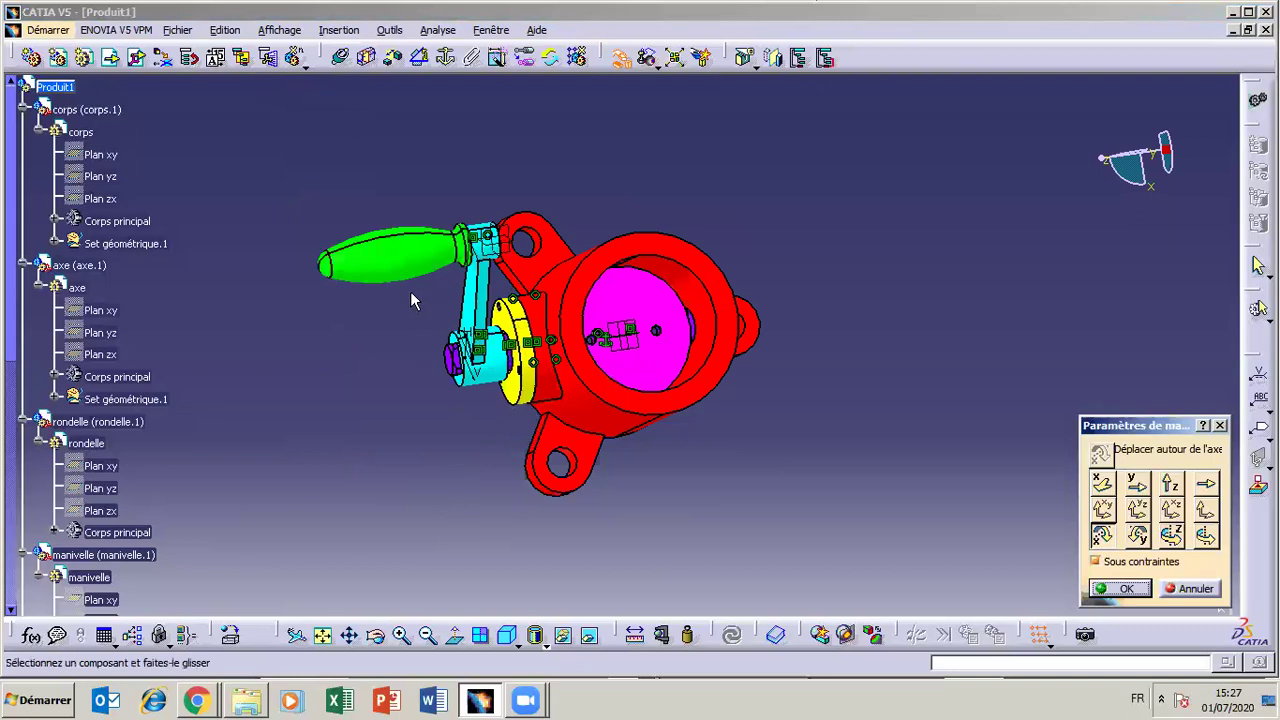
{"action": "left_click_drag", "start_coordinate": [407, 268], "coordinate": [493, 409]}
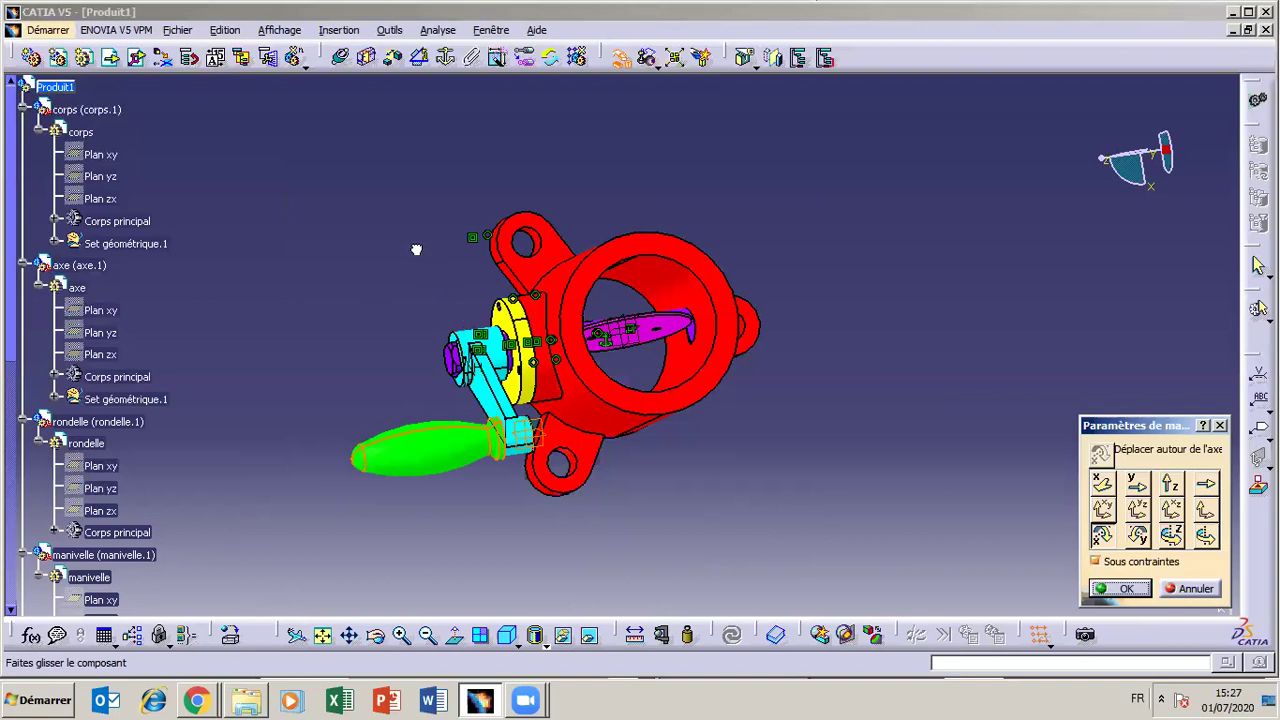
{"action": "left_click_drag", "start_coordinate": [440, 452], "coordinate": [292, 10]}
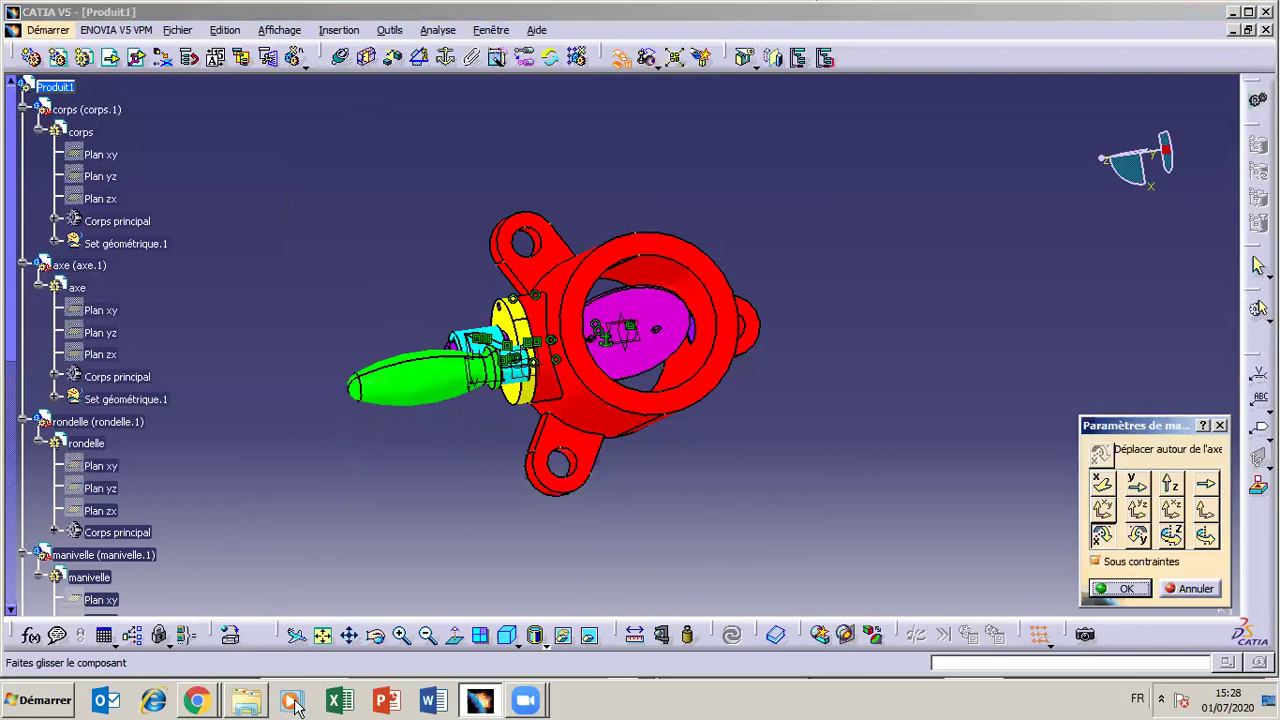
Apply a 3D exploded view at all levels to Produit1, with the corps added to the selection.
{"action": "left_click", "coordinate": [375, 636]}
{"action": "left_click_drag", "start_coordinate": [756, 455], "coordinate": [710, 393]}
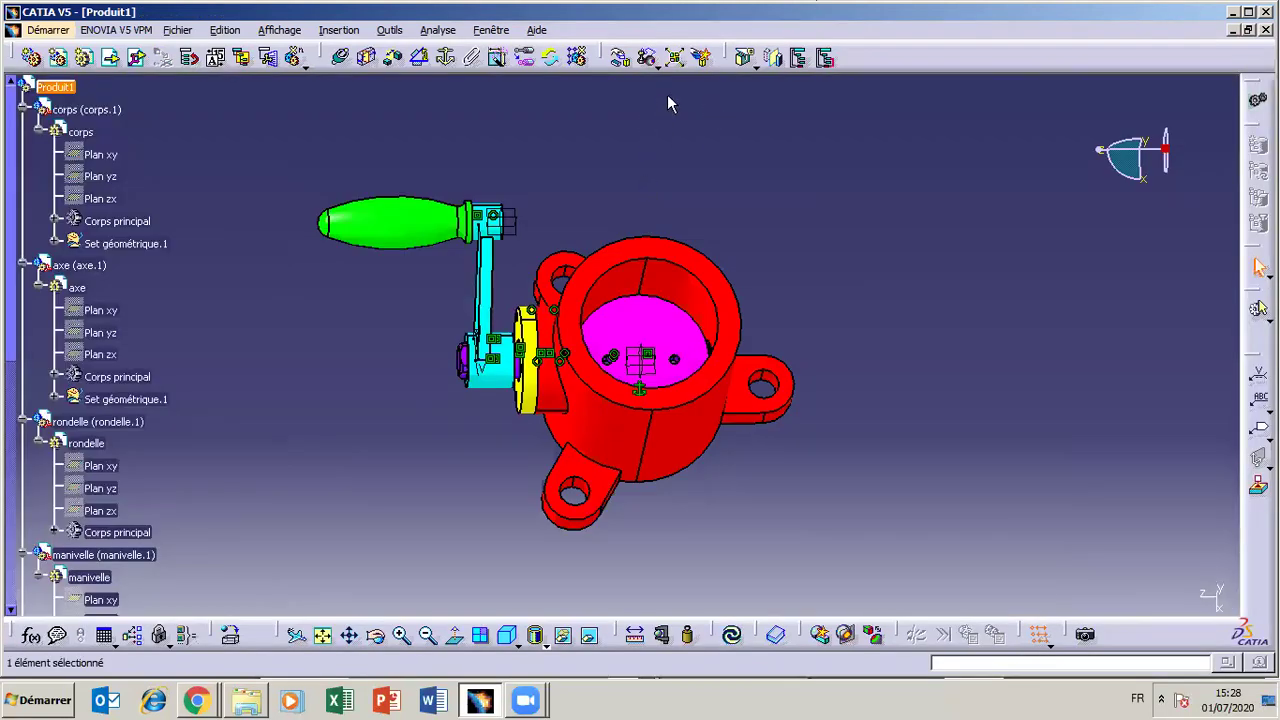
{"action": "left_click", "coordinate": [679, 60]}
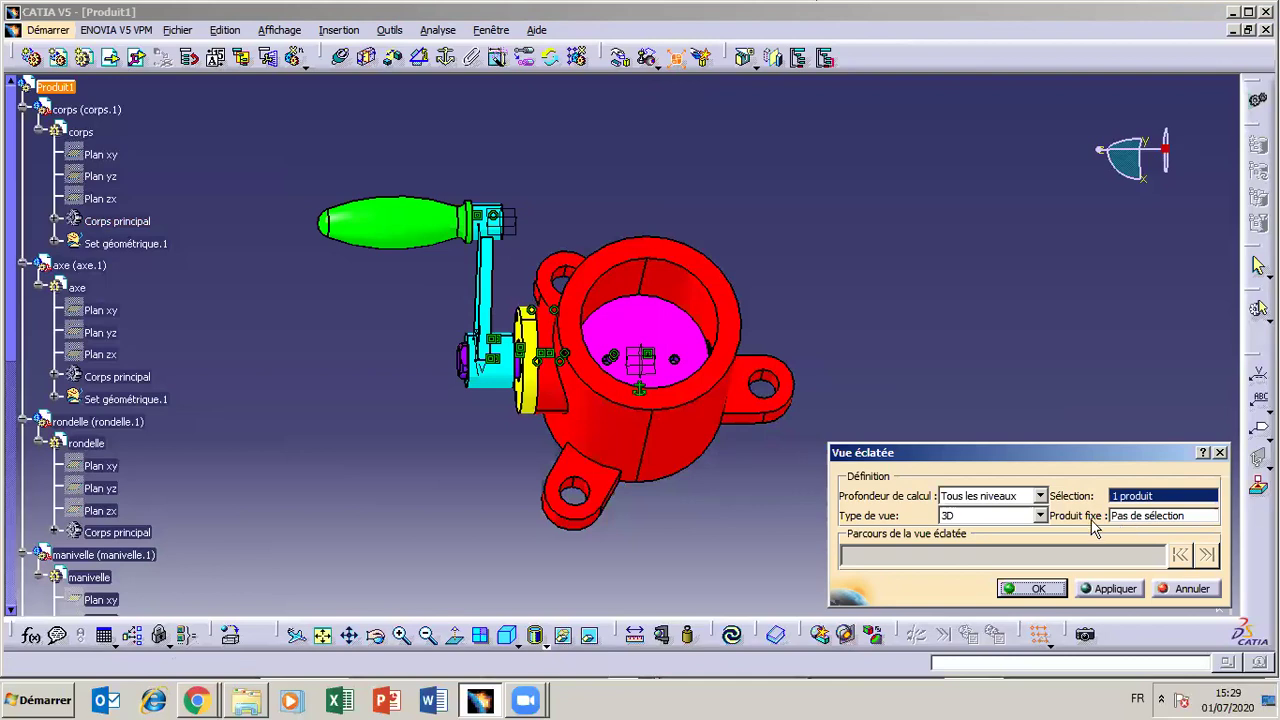
{"action": "left_click", "coordinate": [697, 435]}
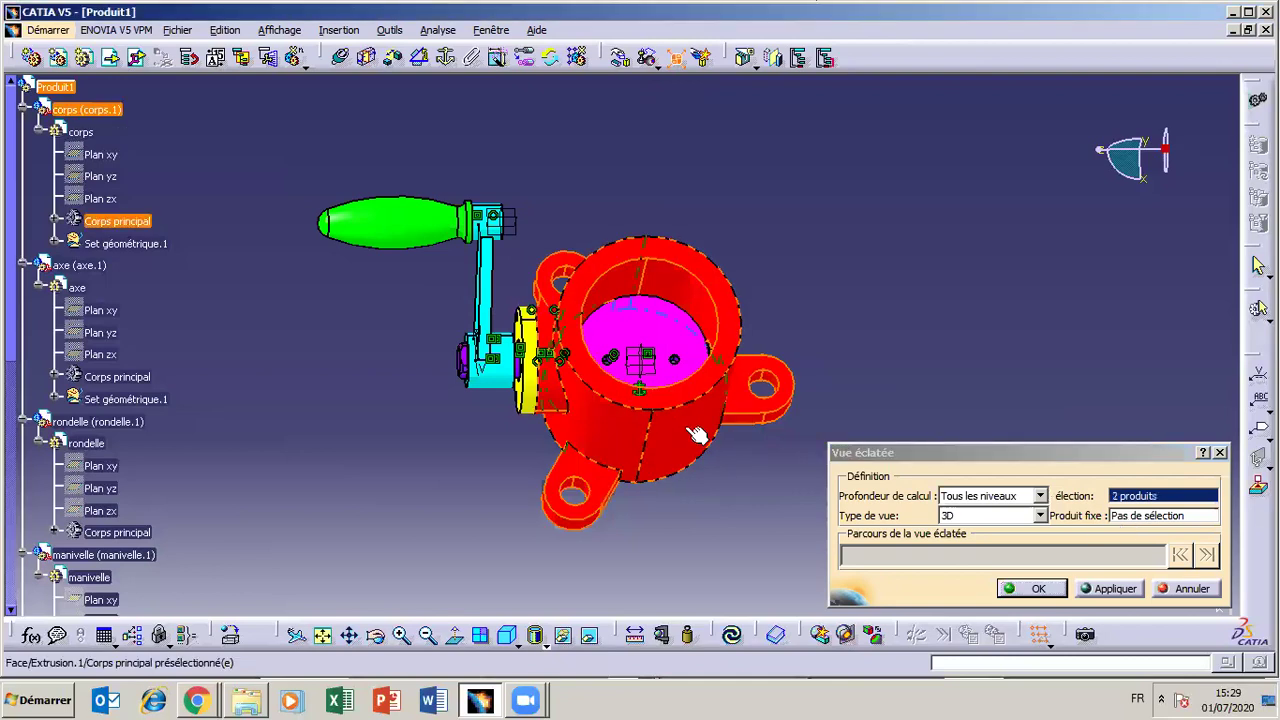
{"action": "left_click", "coordinate": [1104, 590]}
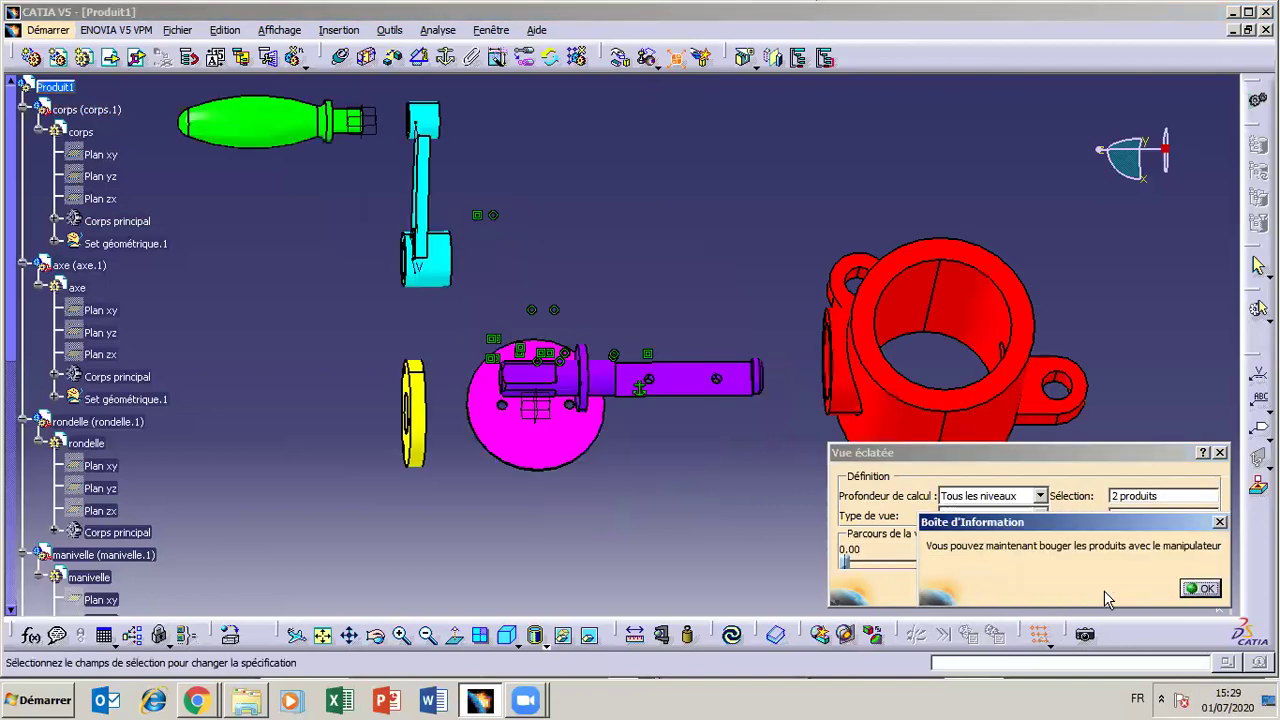
{"action": "left_click", "coordinate": [1198, 589]}
Vary the explosion progress to 0.73 and 0.84, inspect the separated parts, and cancel the exploded view.
{"action": "left_click", "coordinate": [381, 635]}
{"action": "left_click_drag", "start_coordinate": [703, 500], "coordinate": [740, 330]}
{"action": "left_click_drag", "start_coordinate": [1163, 565], "coordinate": [1076, 562]}
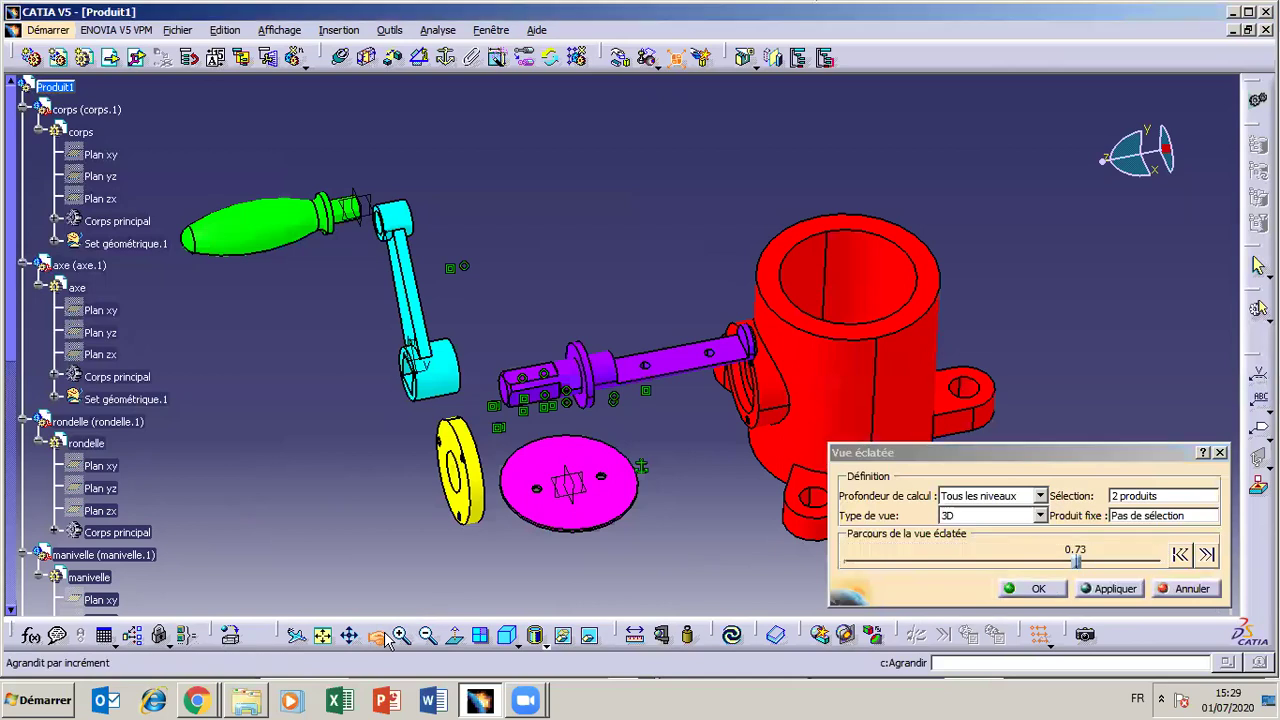
{"action": "middle_click_drag", "start_coordinate": [776, 446], "coordinate": [780, 395]}
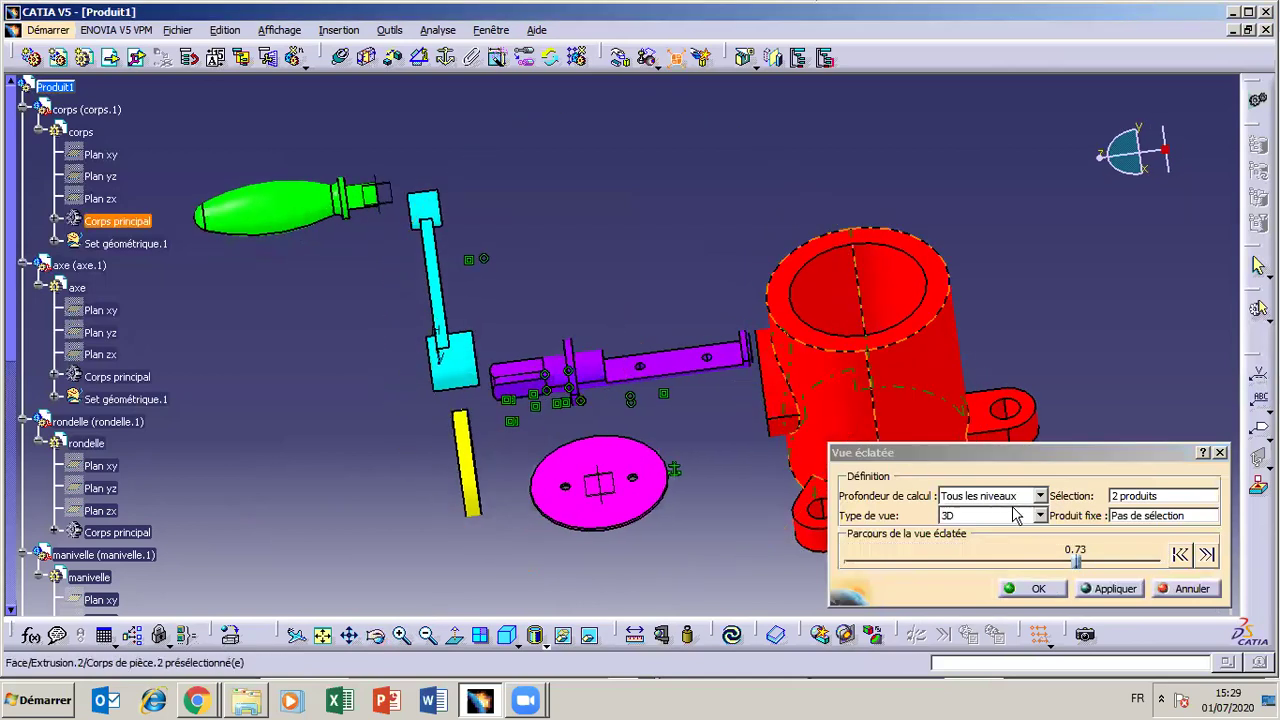
{"action": "mouse_move", "coordinate": [1075, 565]}
{"action": "left_mouse_down"}
{"action": "mouse_move", "coordinate": [1040, 550]}
{"action": "mouse_move", "coordinate": [792, 550]}
{"action": "mouse_move", "coordinate": [893, 522]}
{"action": "mouse_move", "coordinate": [938, 556]}
{"action": "mouse_move", "coordinate": [967, 522]}
{"action": "mouse_move", "coordinate": [1114, 545]}
{"action": "left_mouse_up"}
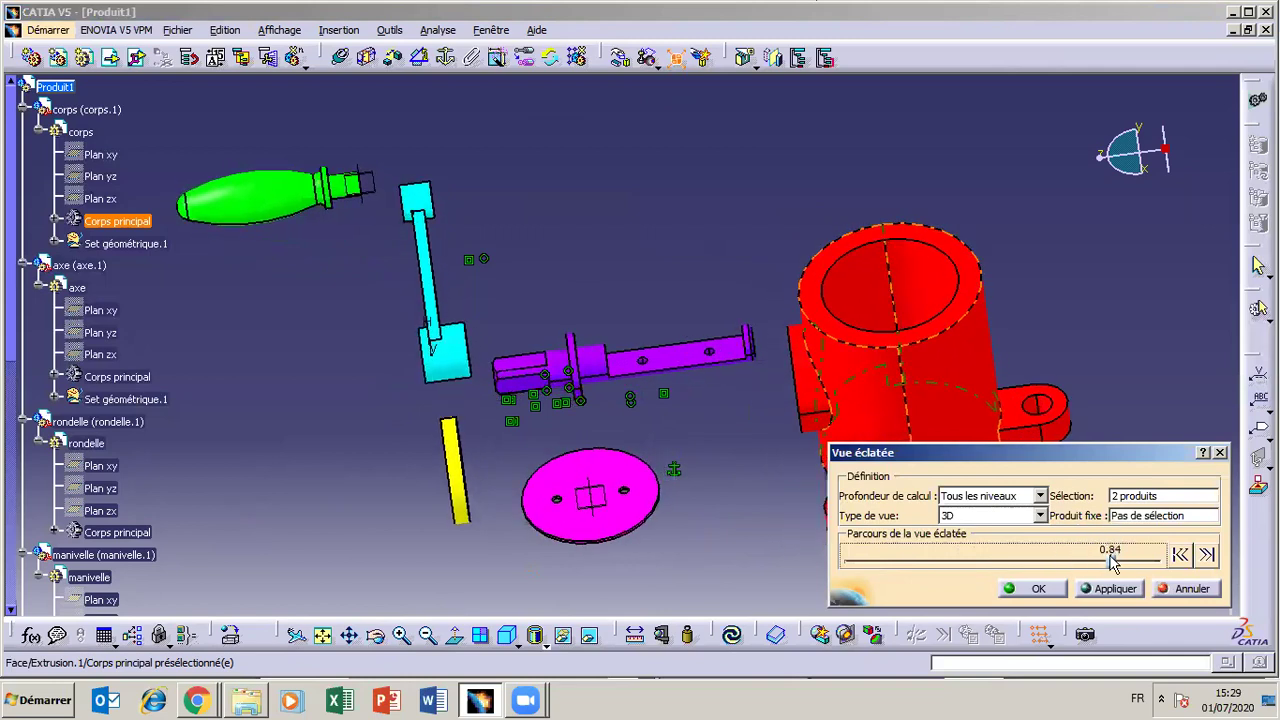
{"action": "left_click", "coordinate": [1190, 589]}
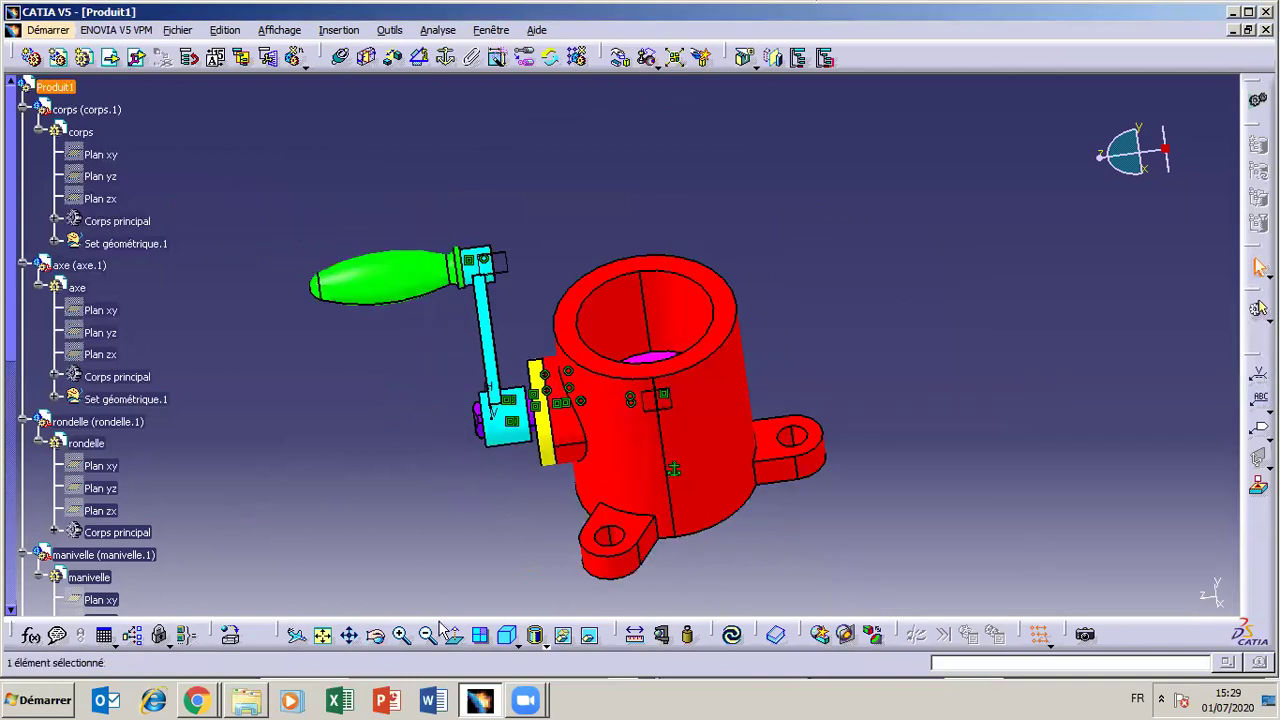
{"action": "left_click", "coordinate": [375, 634]}
{"action": "left_click_drag", "start_coordinate": [589, 389], "coordinate": [650, 410]}
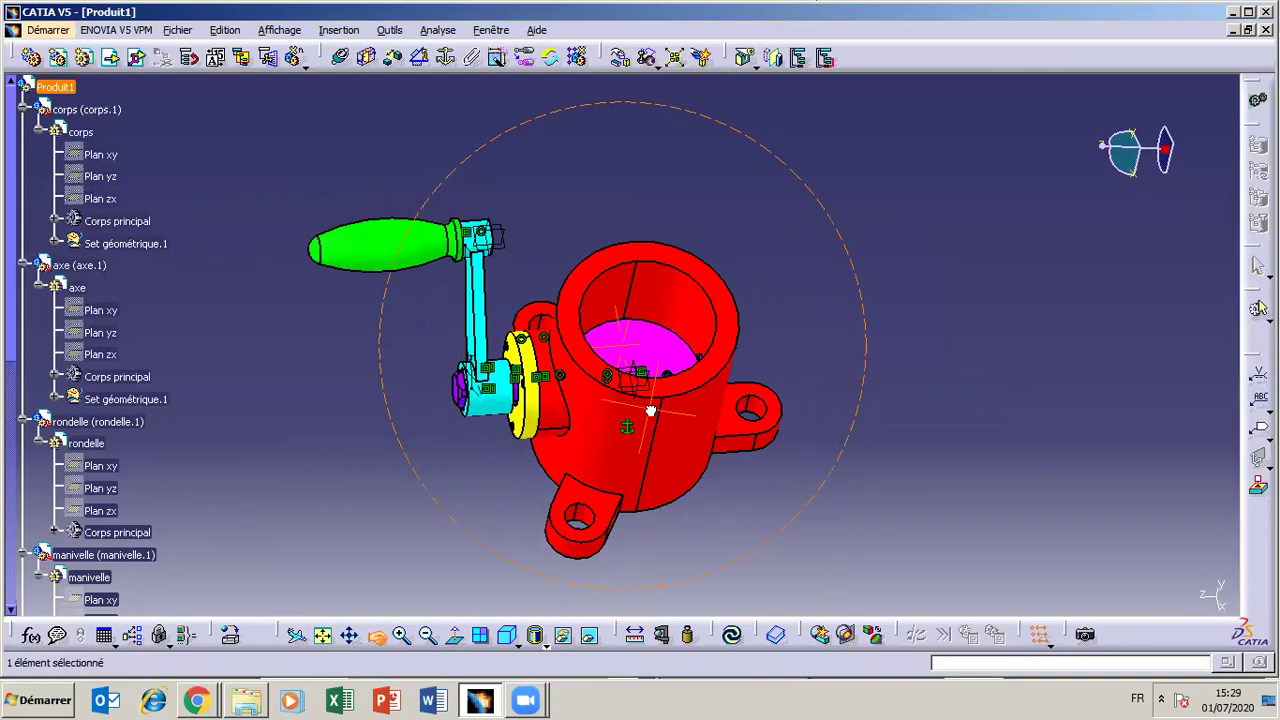
{"action": "left_click_drag", "start_coordinate": [585, 437], "coordinate": [531, 455]}
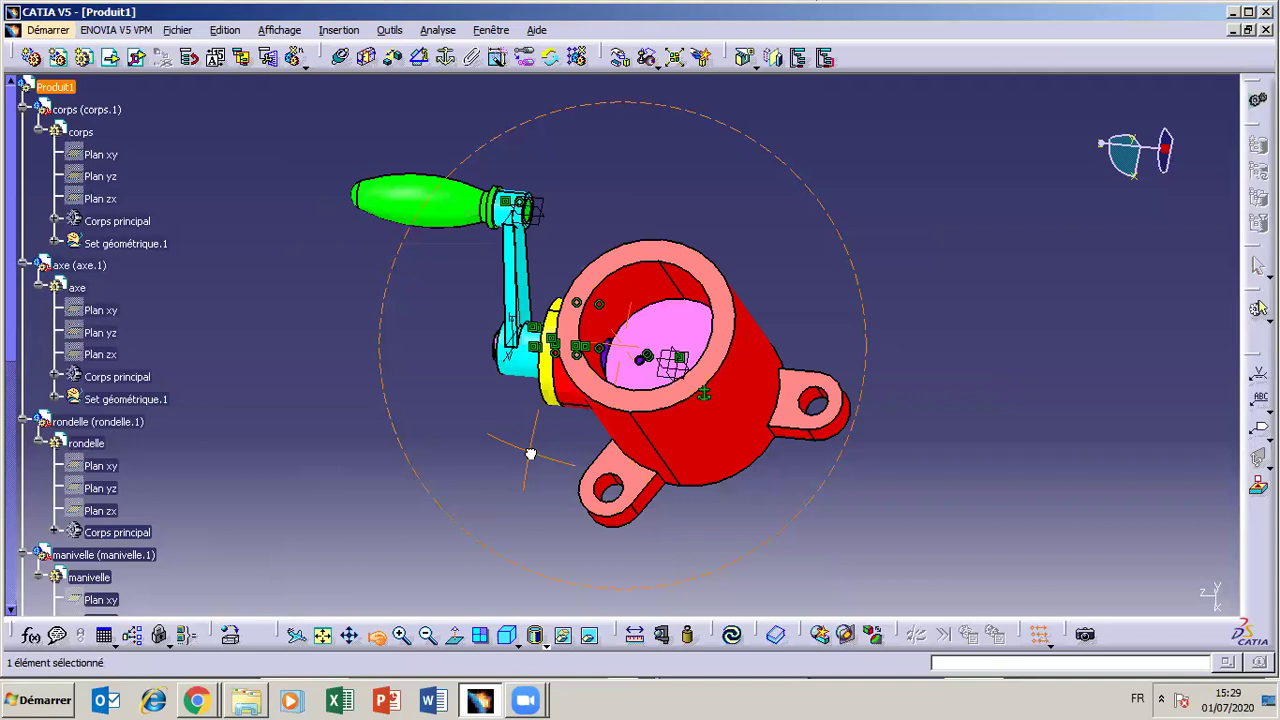
{"action": "left_click_drag", "start_coordinate": [531, 455], "coordinate": [571, 422]}
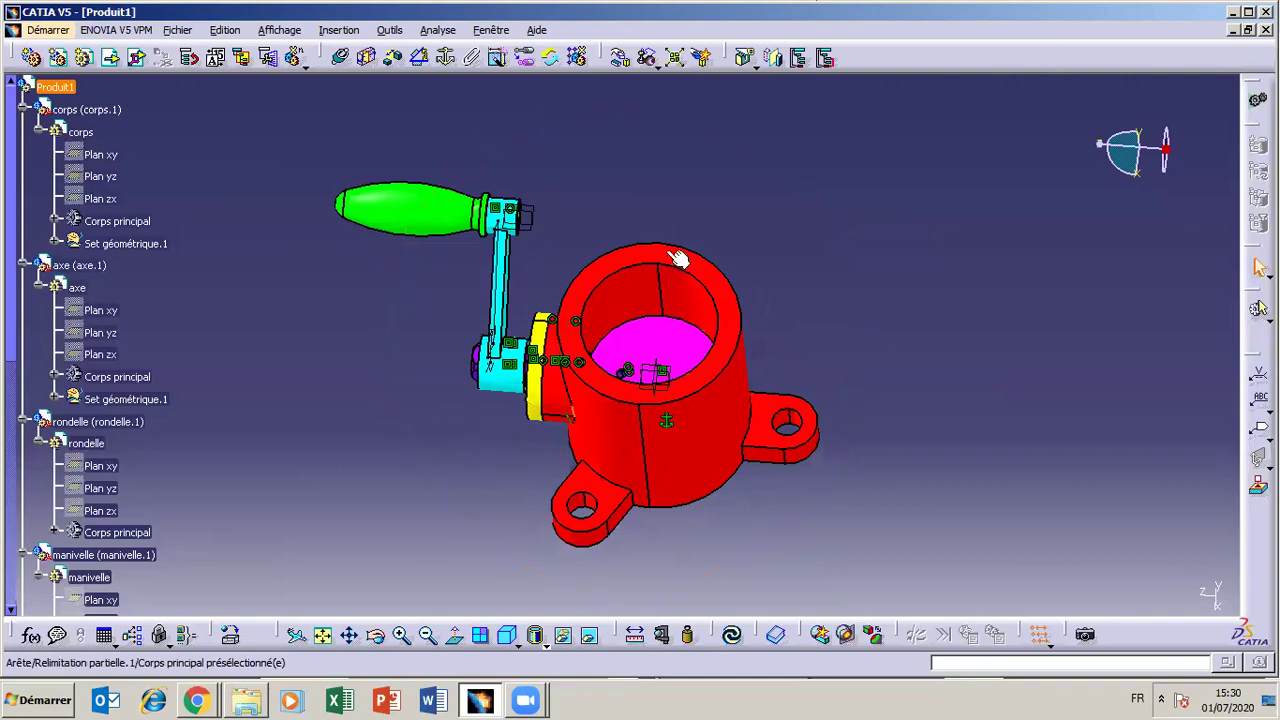